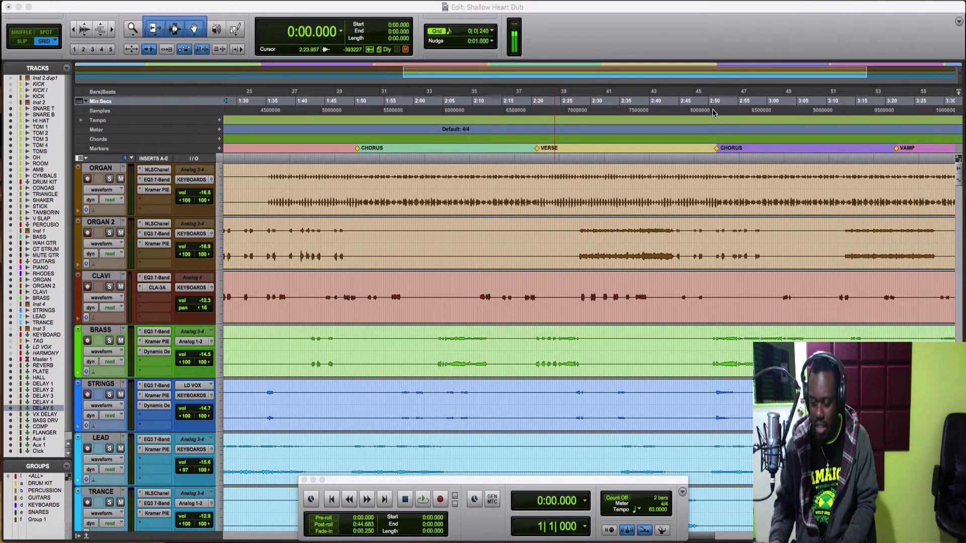
- Return to the start of the session and play the song from the beginning
click(567, 485)
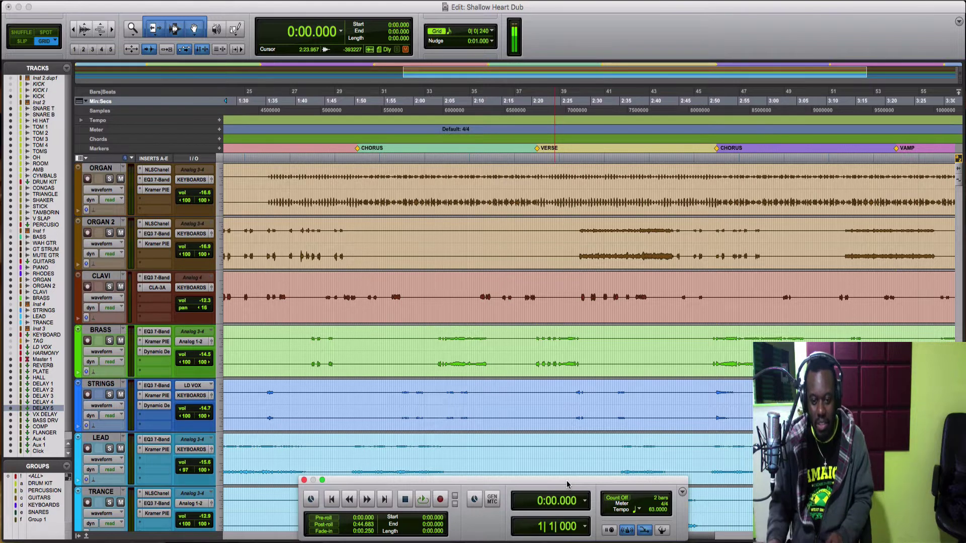
key(Return)
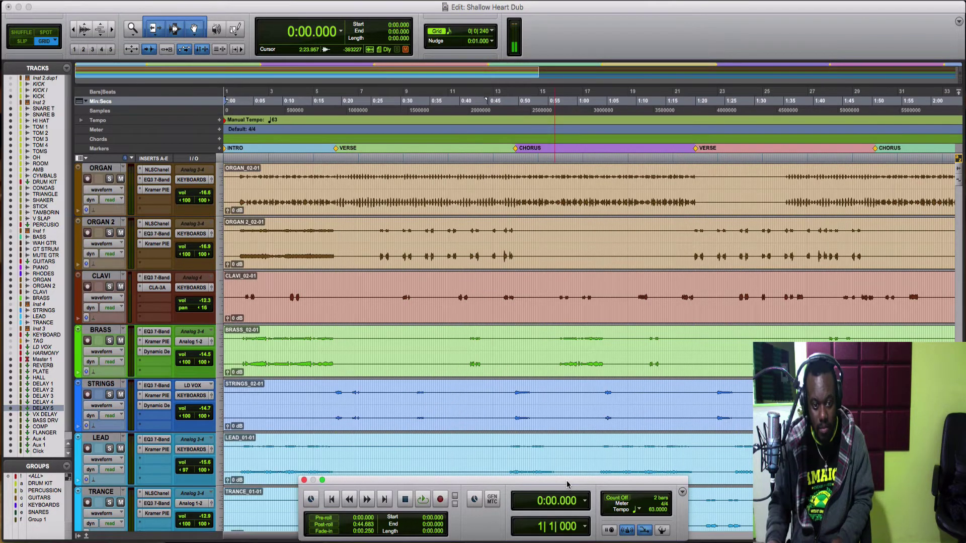
key(space)
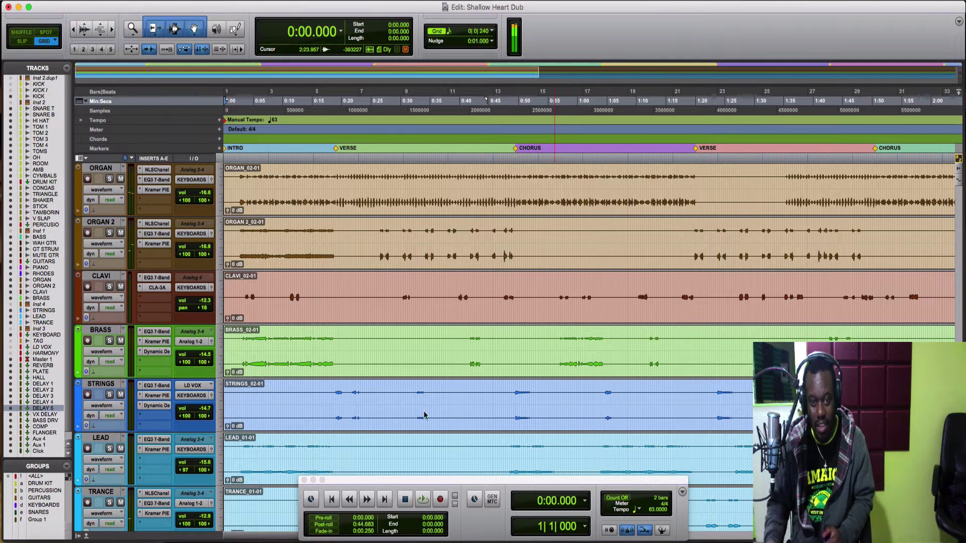
- Play the mix from 0:25.476 in the first verse, then stop playback
click(373, 232)
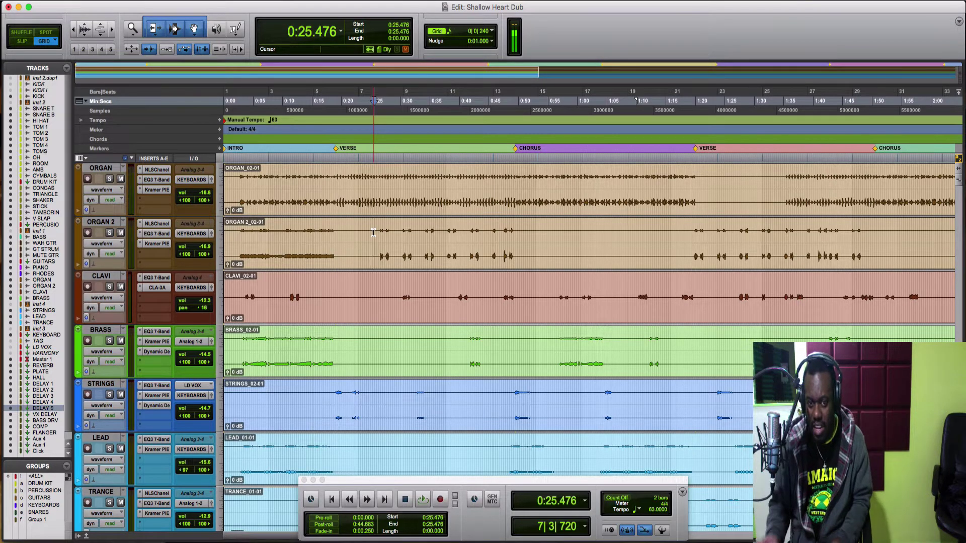
key(space)
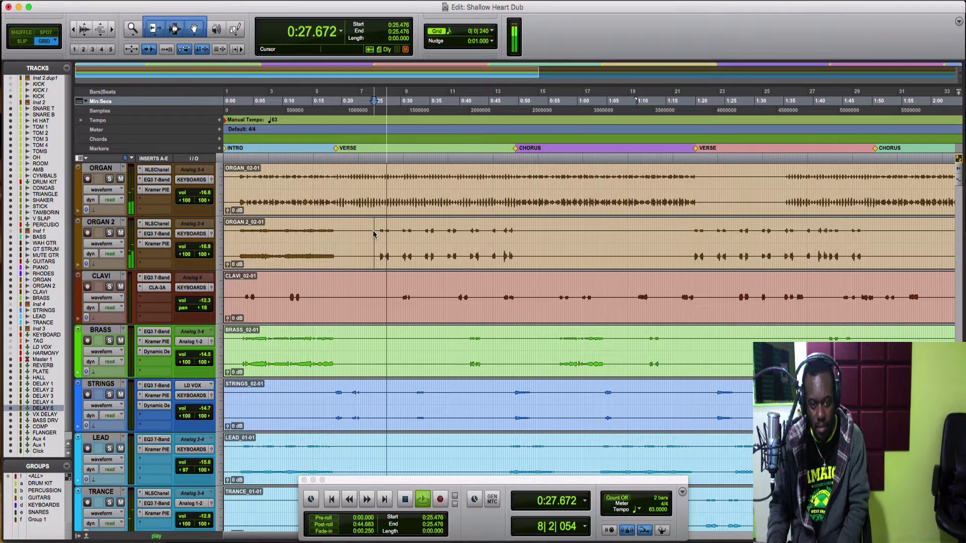
key(Return)
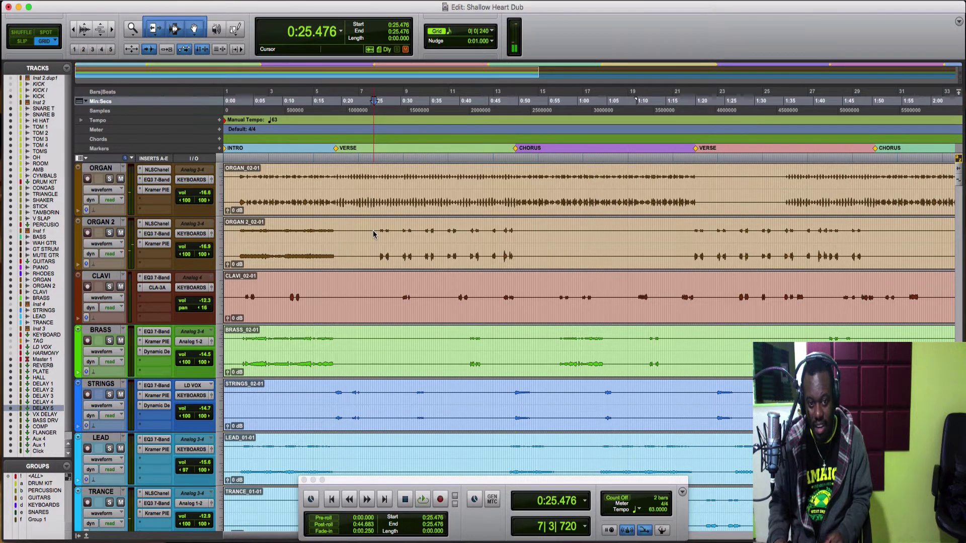
key(space)
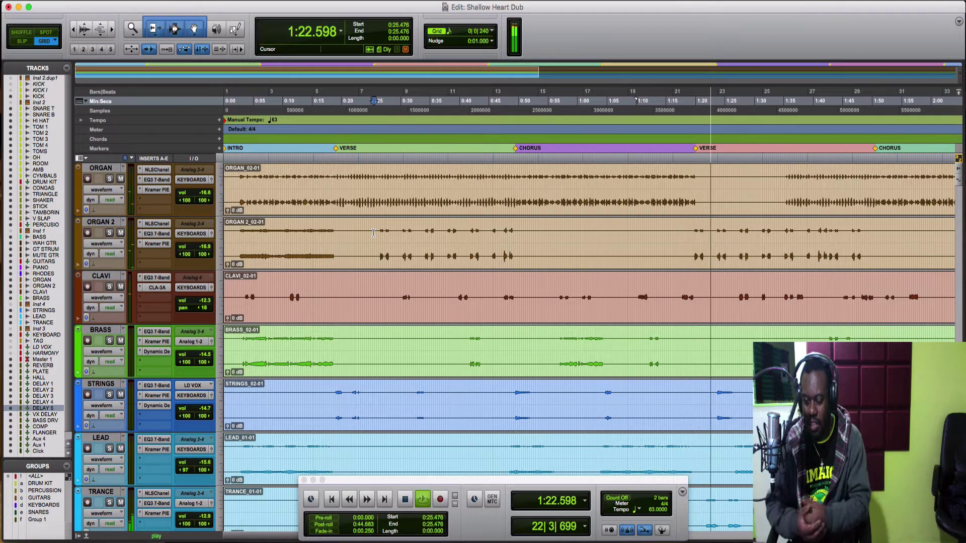
key(space)
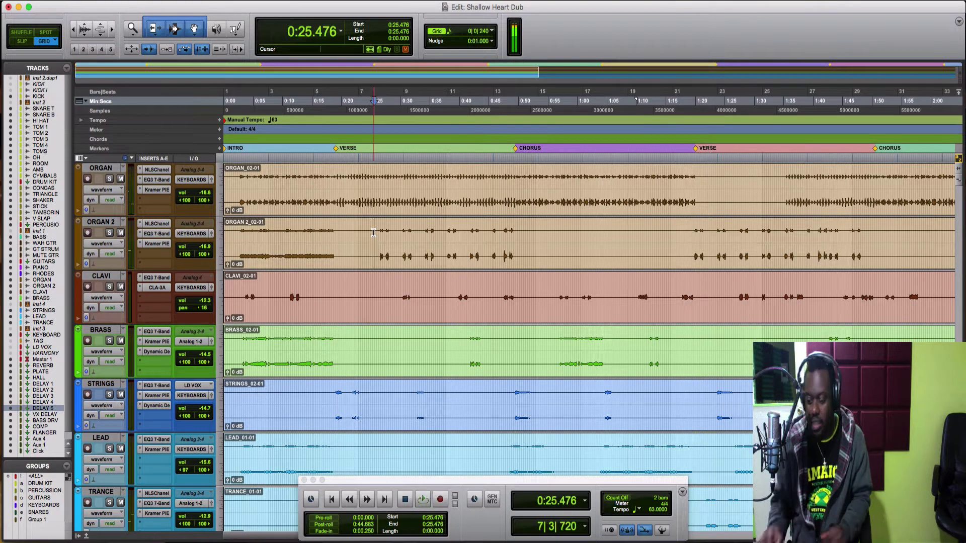
- Separate the PIANO audio from the verse start at 0:19.047 to 0:34.285 and mute that clip
click(335, 174)
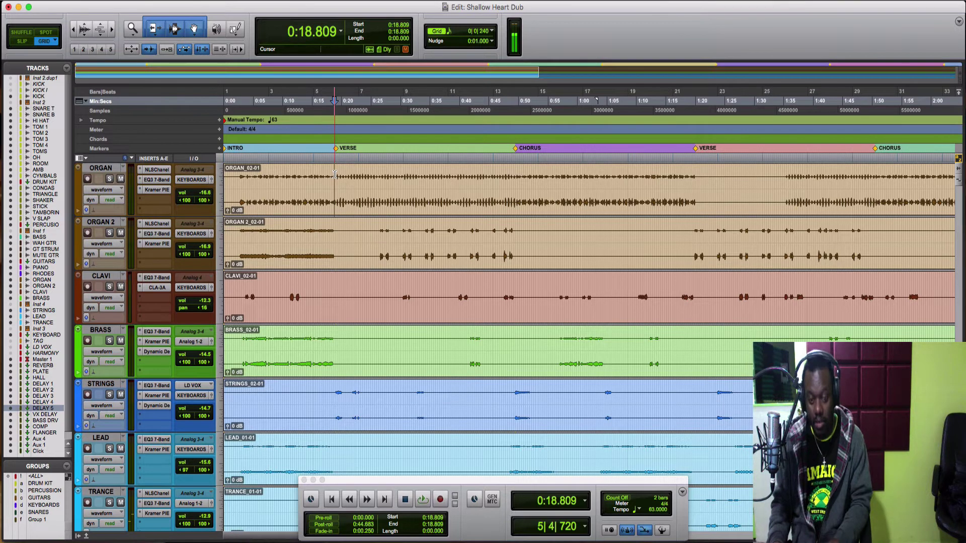
key(super+bracketright)
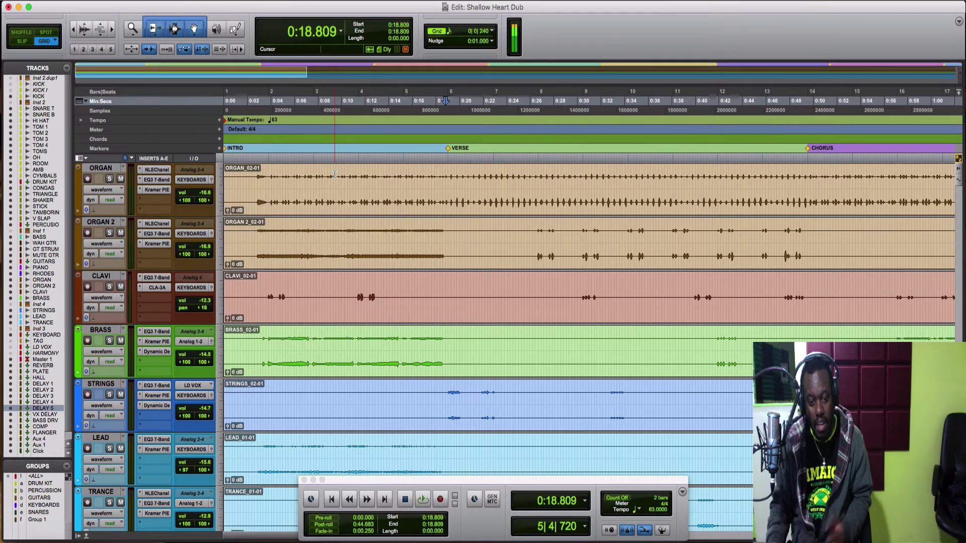
scroll(335, 174, up, 3)
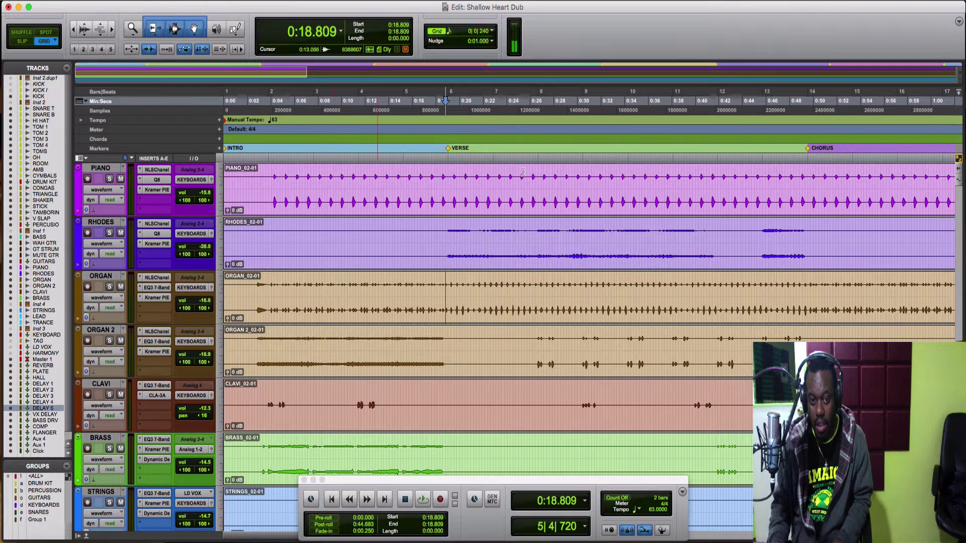
click(448, 173)
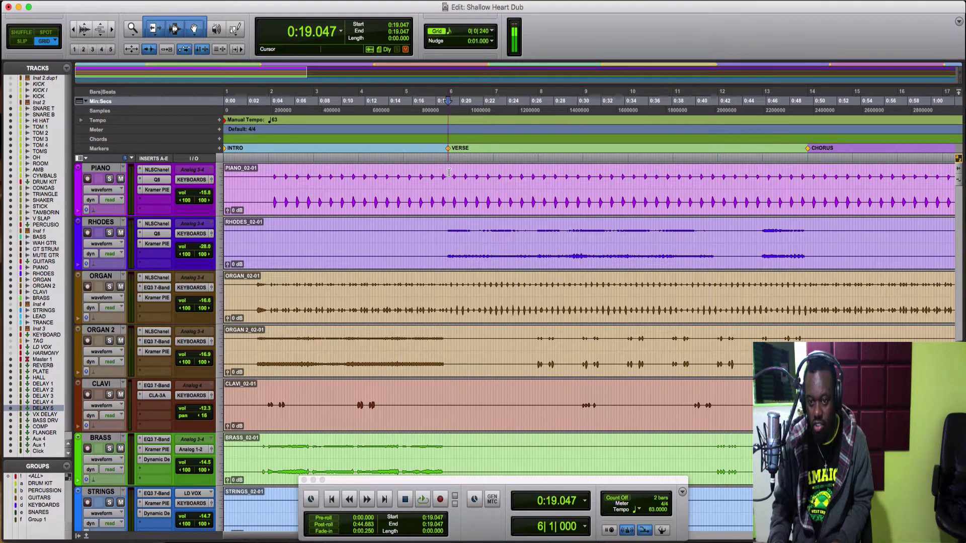
drag(449, 173, 627, 191)
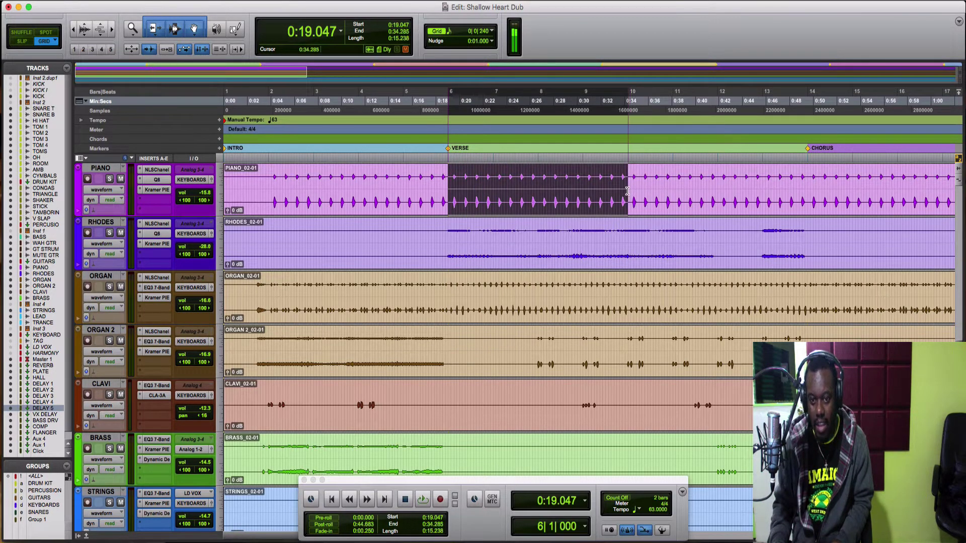
key(super+e)
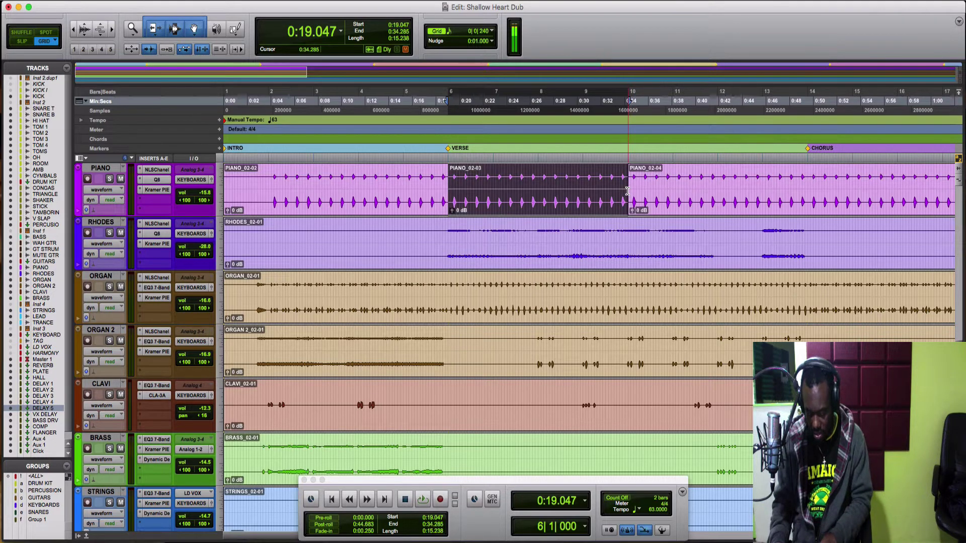
- Play the transition into the first verse from 0:17.380 to check the piano mute
click(429, 177)
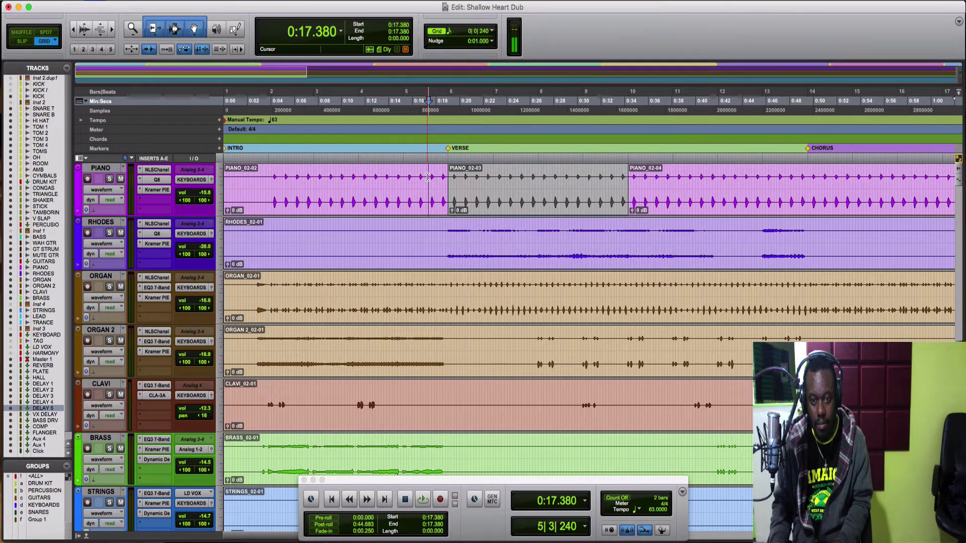
key(space)
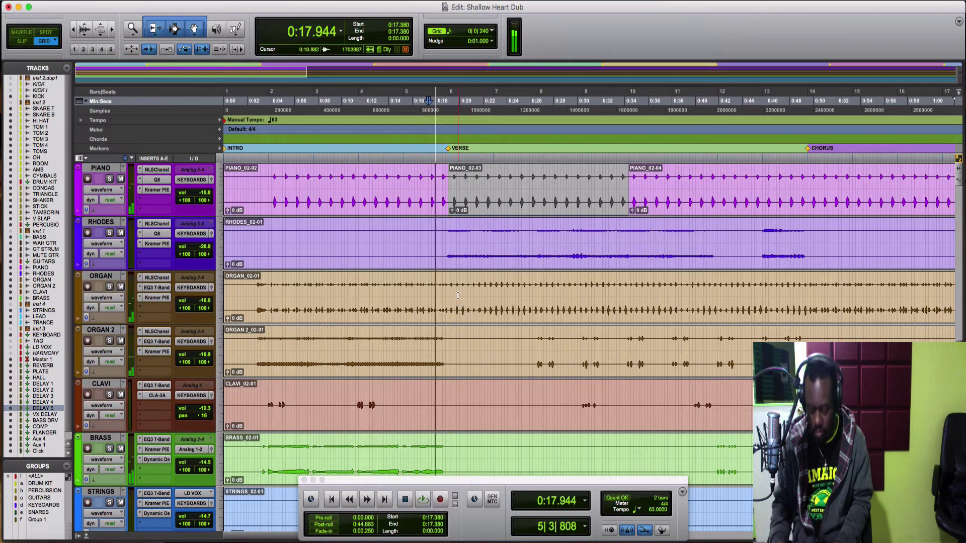
key(Return)
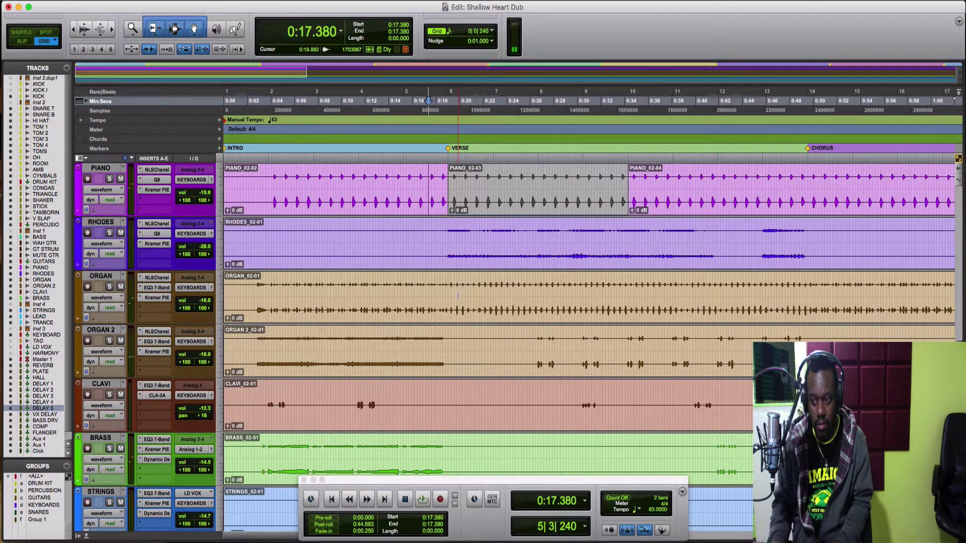
key(space)
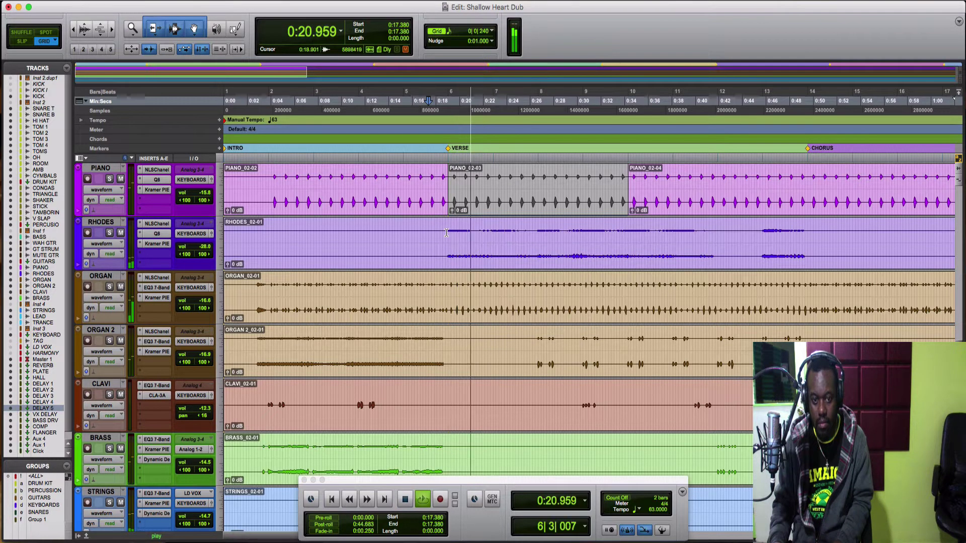
- Separate and mute the RHODES and ORGAN audio between 0:19.047 and 0:34.285, stopping playback in between
drag(447, 233, 628, 253)
key(super+e)
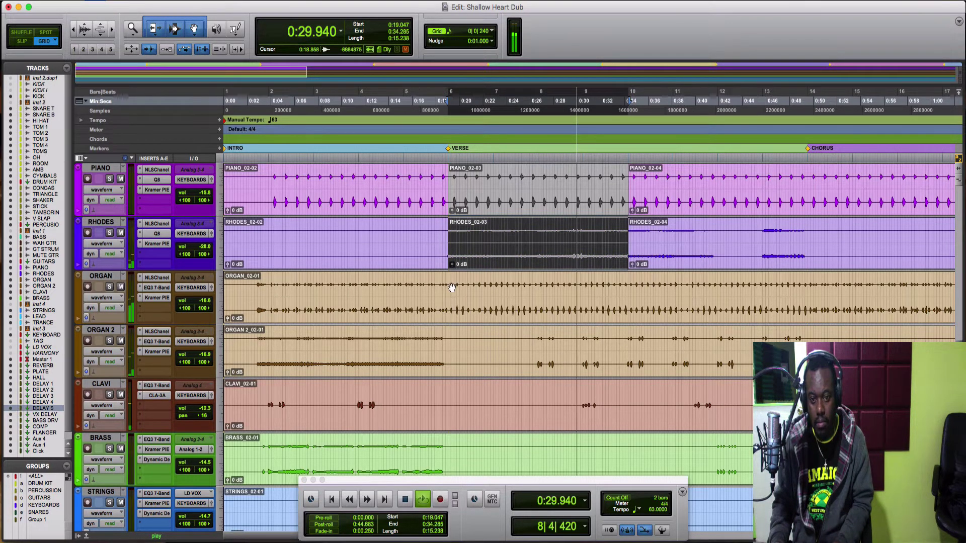
key(space)
drag(447, 284, 628, 294)
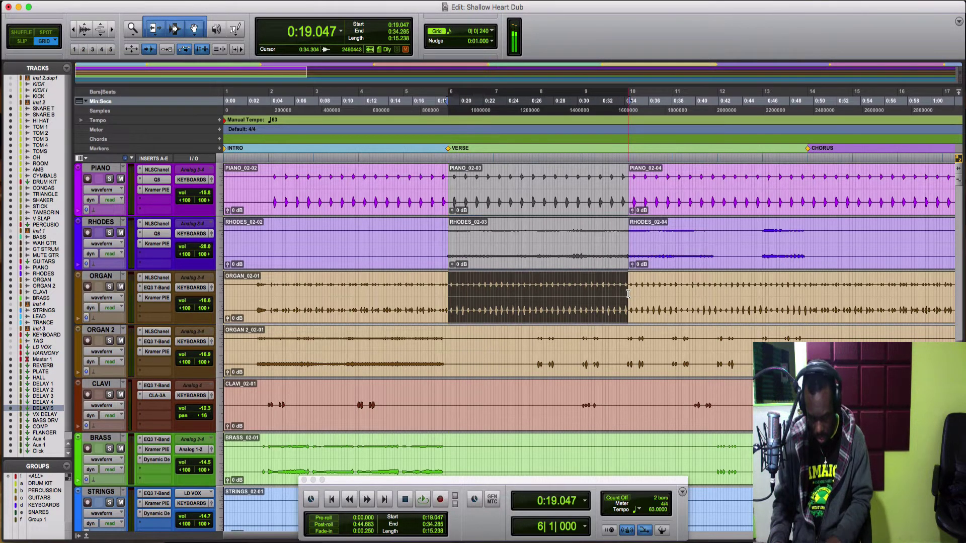
key(super+e)
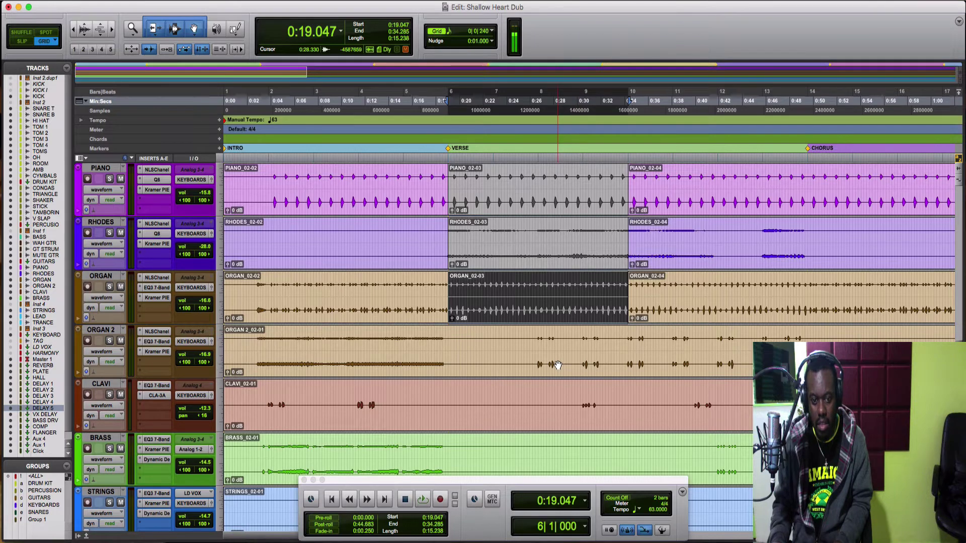
- Separate the GT STRUM audio from 0:19.047 to 0:34.285, mute that clip, and extend the following clip back to 0:32.619
scroll(557, 365, down, 3)
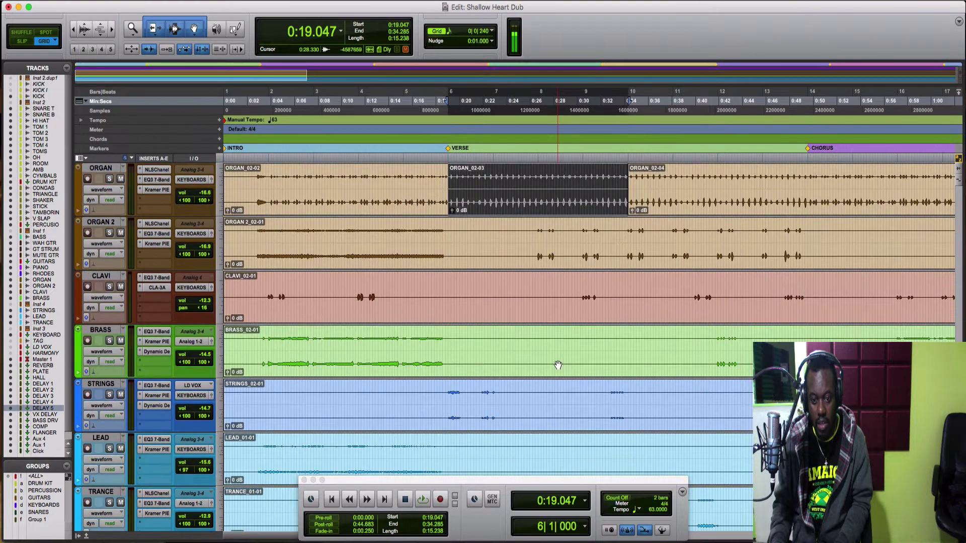
scroll(557, 365, down, 3)
scroll(557, 365, up, 12)
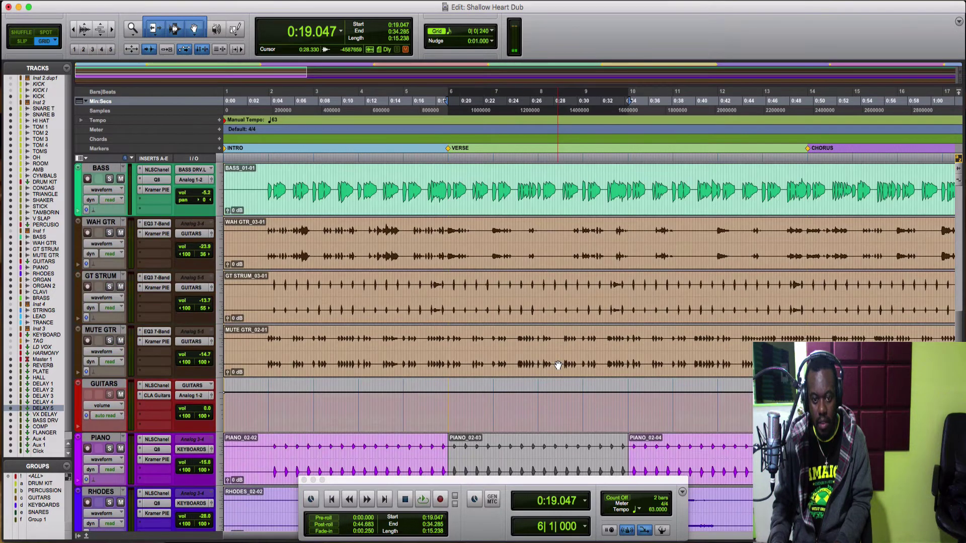
click(448, 280)
drag(448, 280, 628, 288)
key(space)
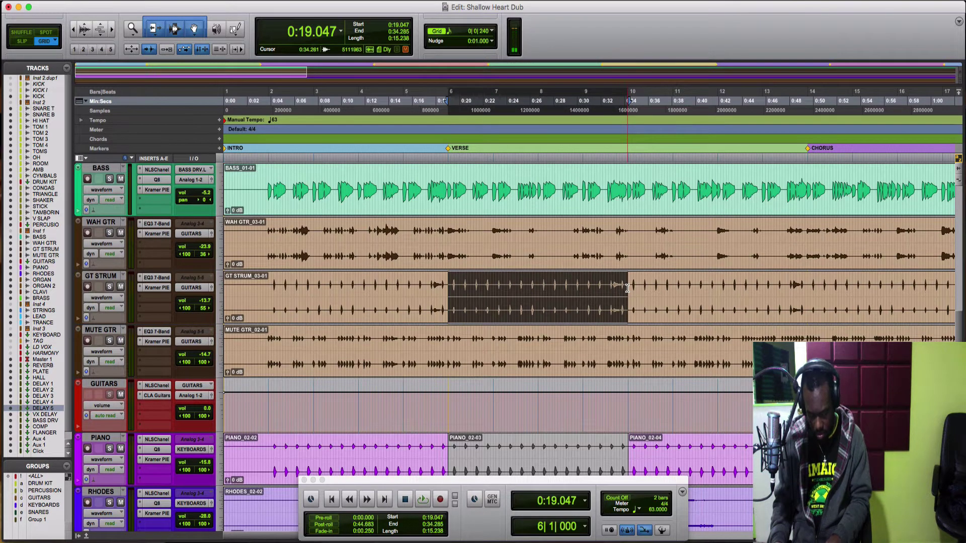
key(super+e)
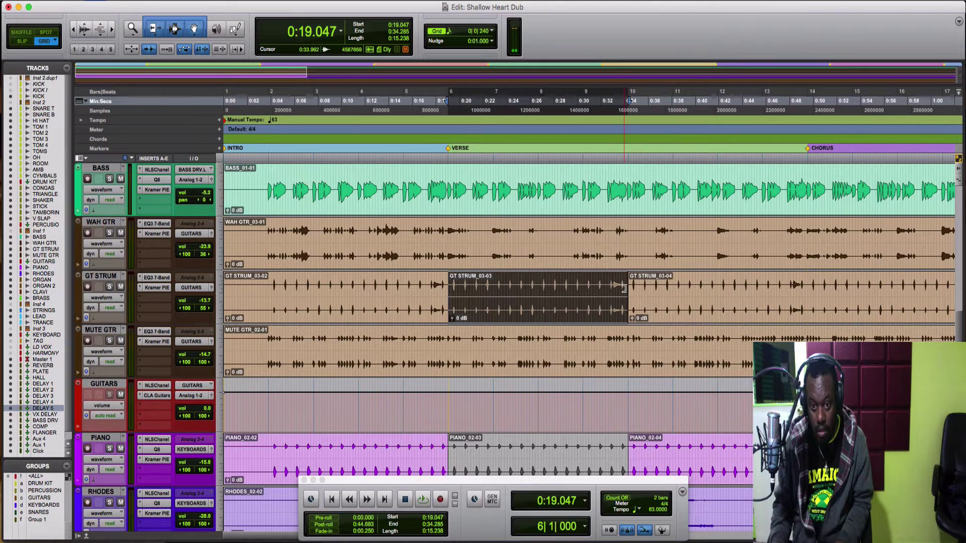
drag(632, 290, 571, 297)
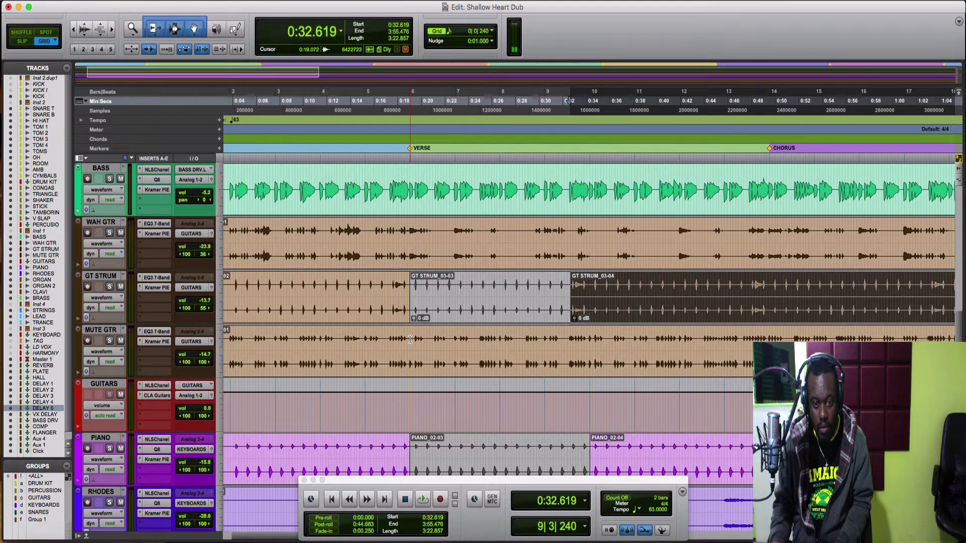
- Select the MUTE GTR audio from 0:19.047 to 0:34.285, then clear the selection and play from 0:17.142
drag(410, 339, 591, 360)
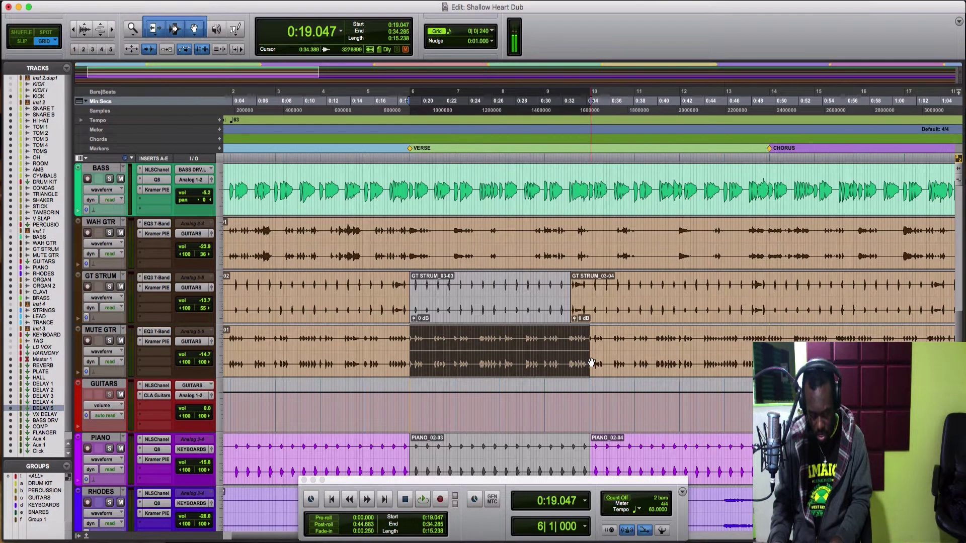
click(388, 337)
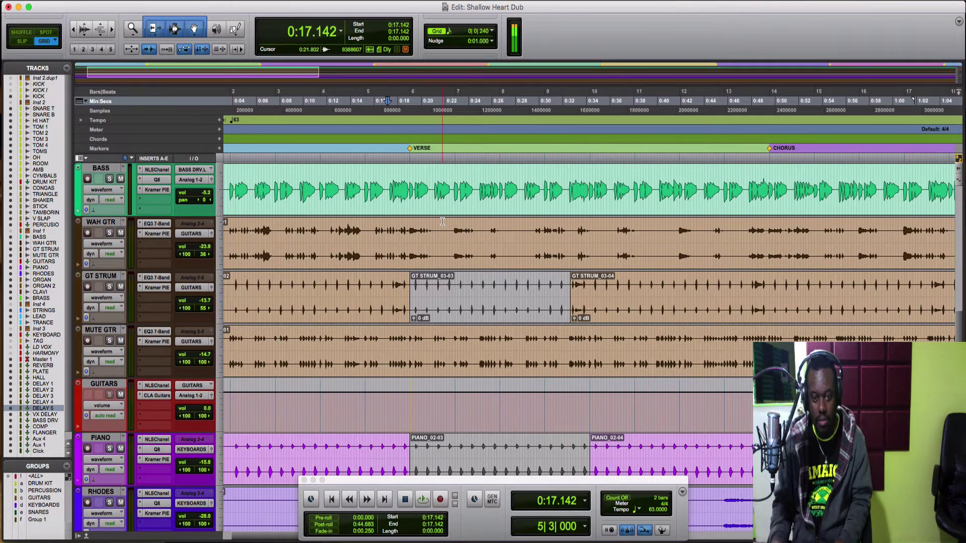
key(space)
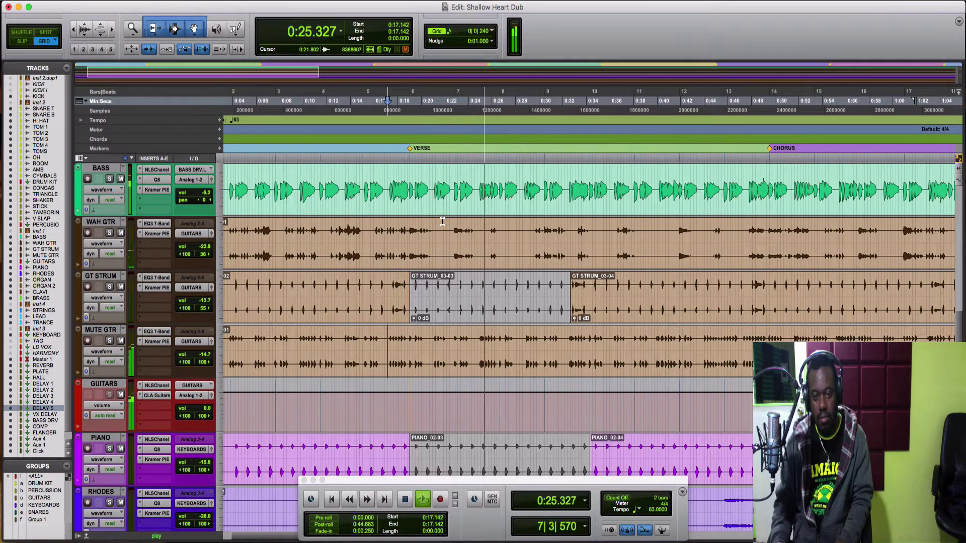
- Separate the WAH GTR audio from 0:19.047 to 0:30.238 and mute that clip
click(411, 236)
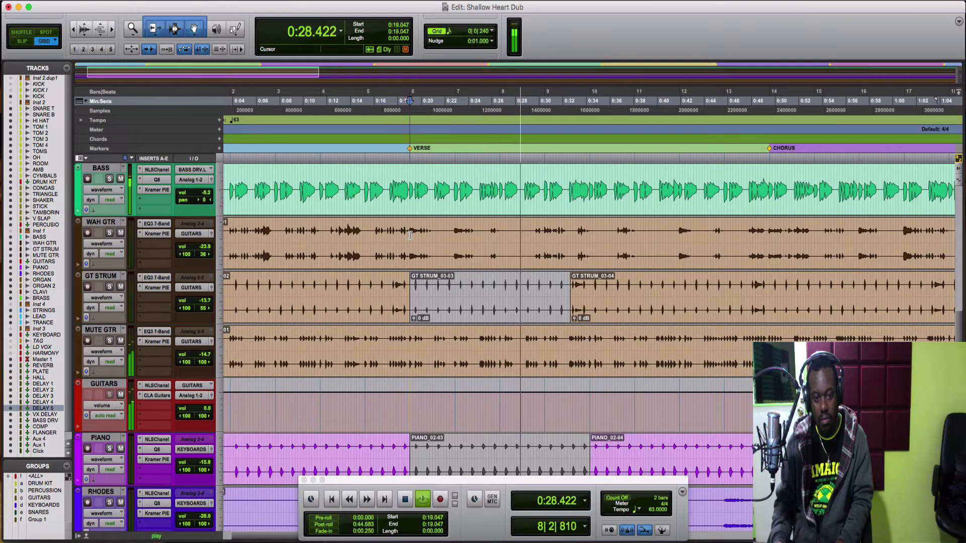
mouse_move(411, 235)
mouse_down()
mouse_move(592, 246)
mouse_move(541, 252)
mouse_up()
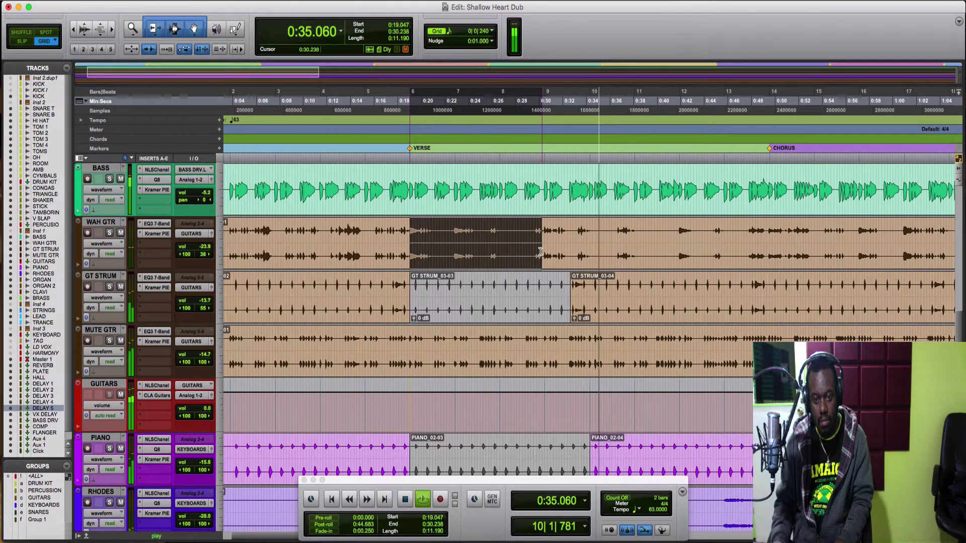
key(super+e)
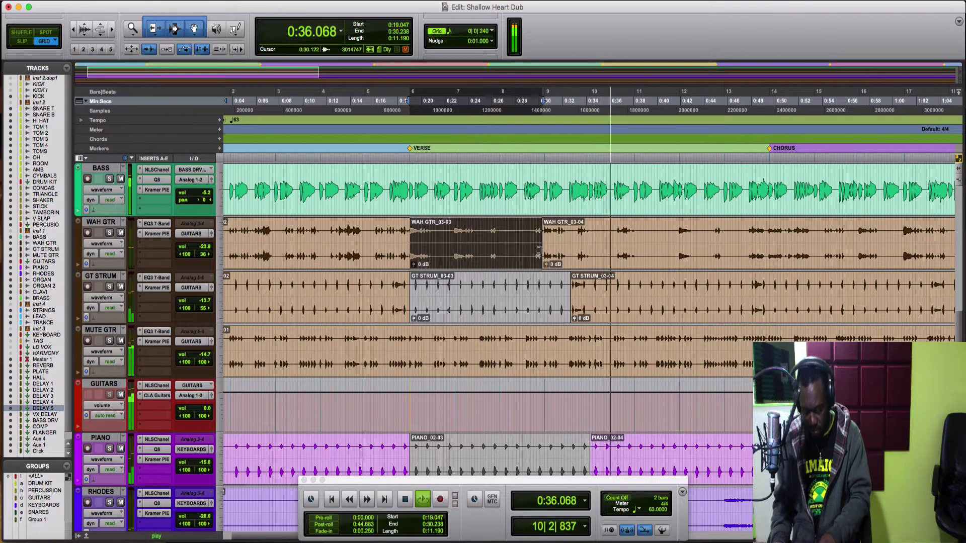
- Try to play from 0:29.523 to check the end of the WAH GTR mute, and dismiss the alert
click(534, 234)
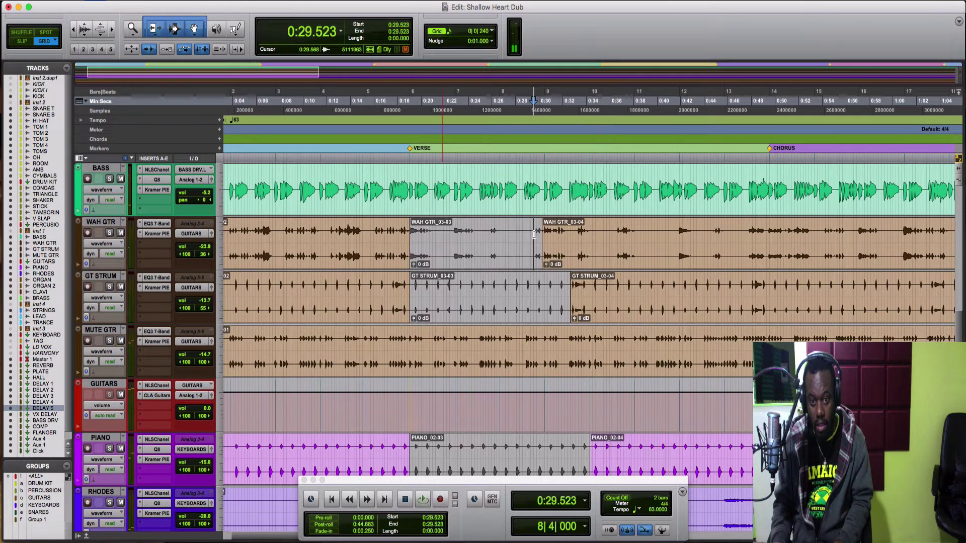
key(space)
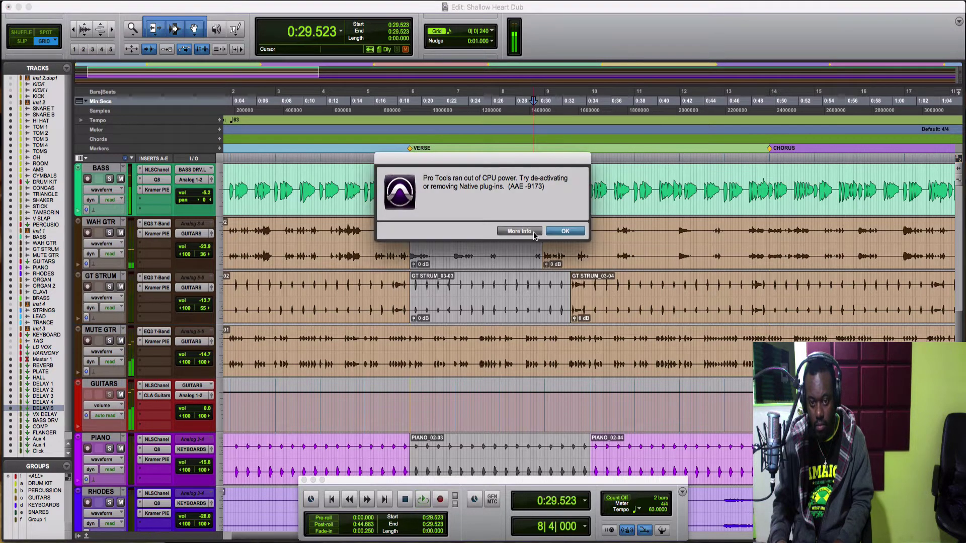
click(565, 231)
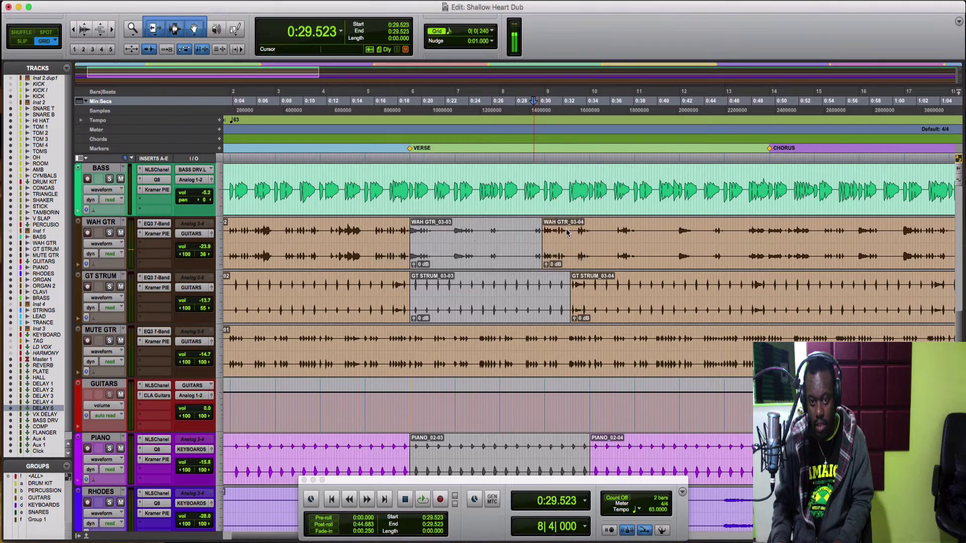
- Play from 0:29.761 to listen to the passage following the muted WAH GTR clip
click(536, 188)
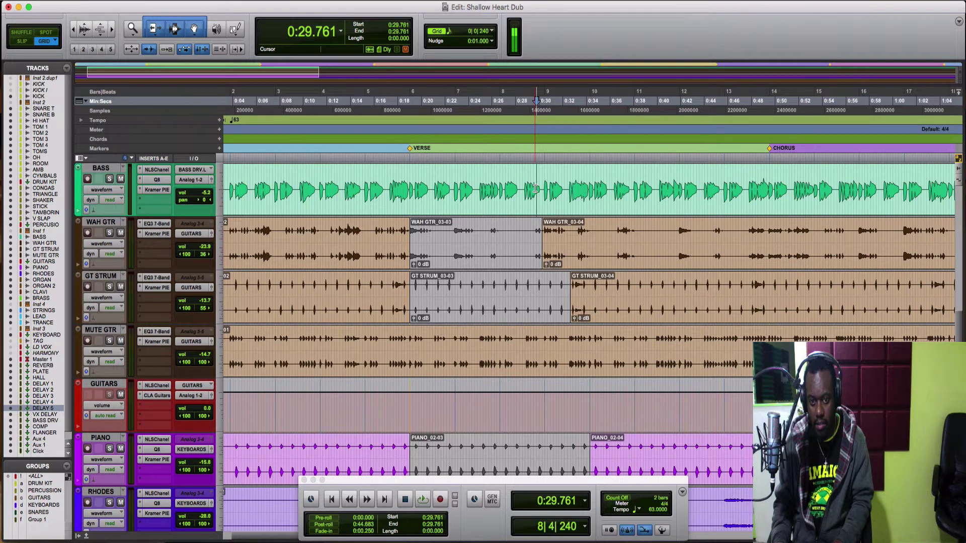
key(space)
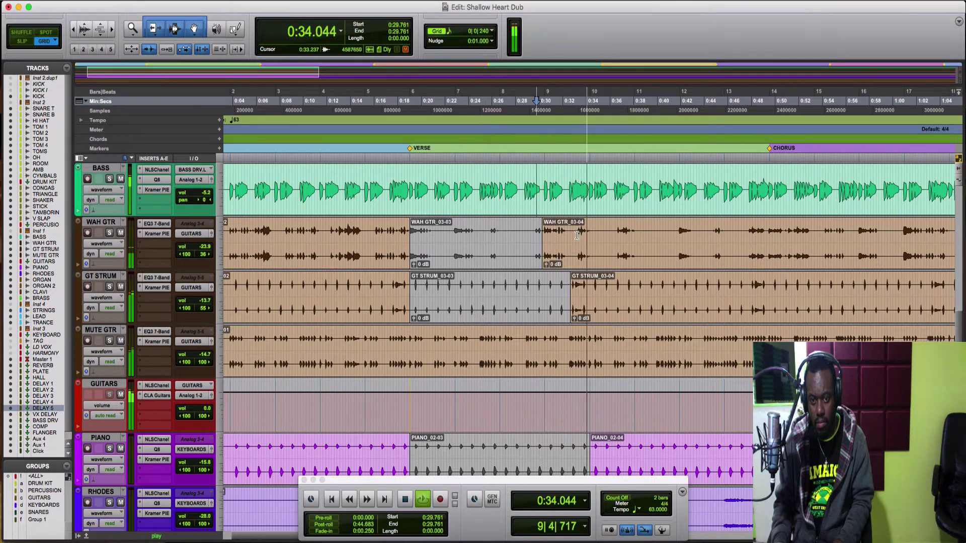
key(space)
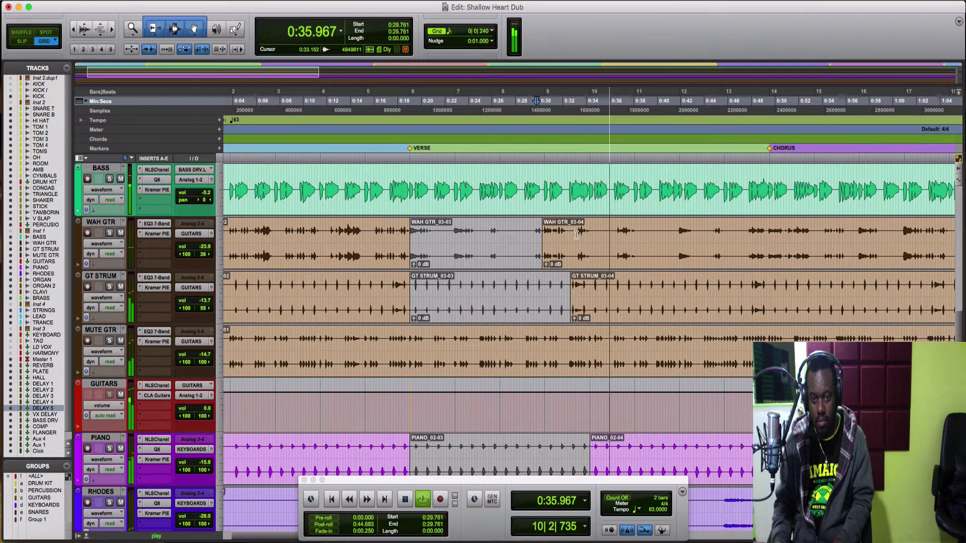
- Separate the WAH GTR audio from 0:33.095 to 0:47.380 and mute that clip
click(576, 235)
drag(576, 235, 742, 240)
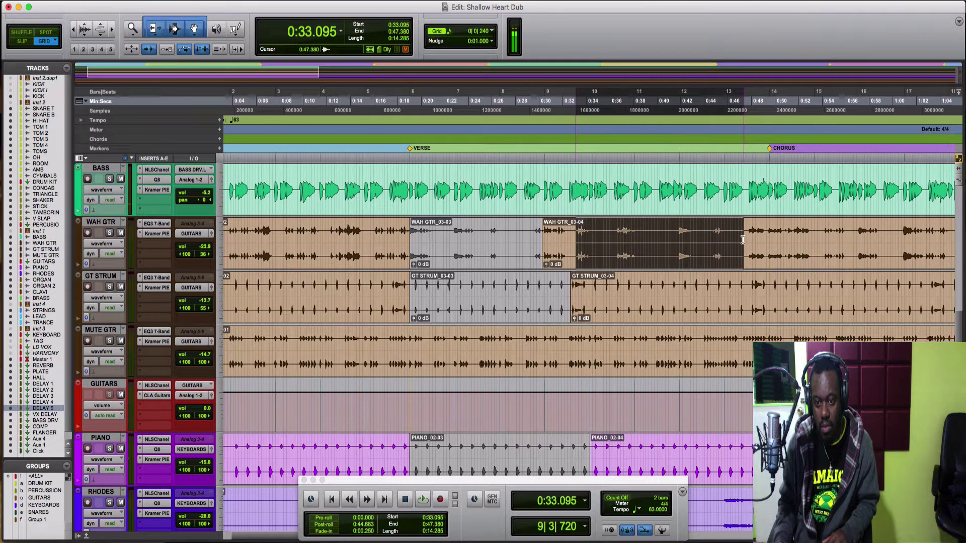
key(super+e)
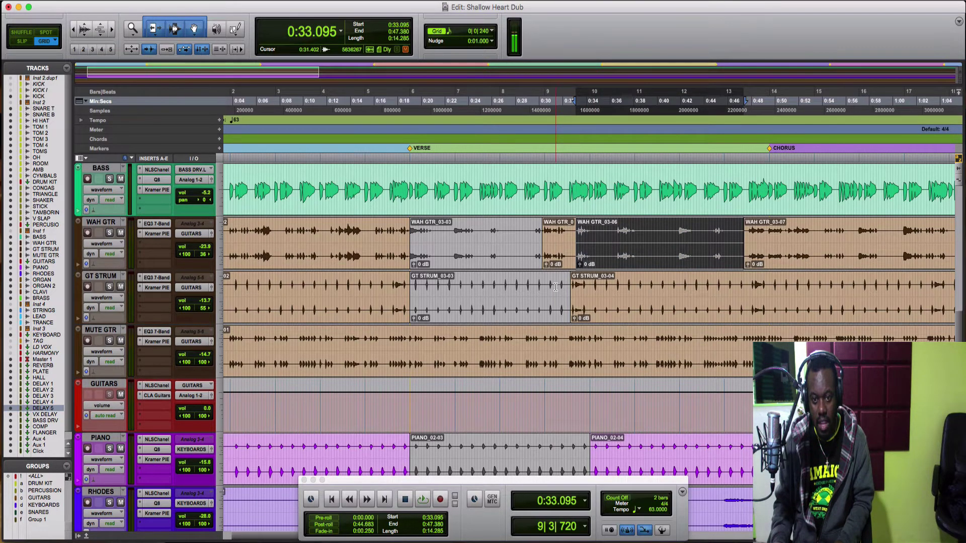
- Go to the KICK and other drum tracks and play from 0:29.523 to find the section for a drum mute
scroll(556, 288, up, 3)
scroll(555, 287, up, 1)
scroll(555, 288, right, 2)
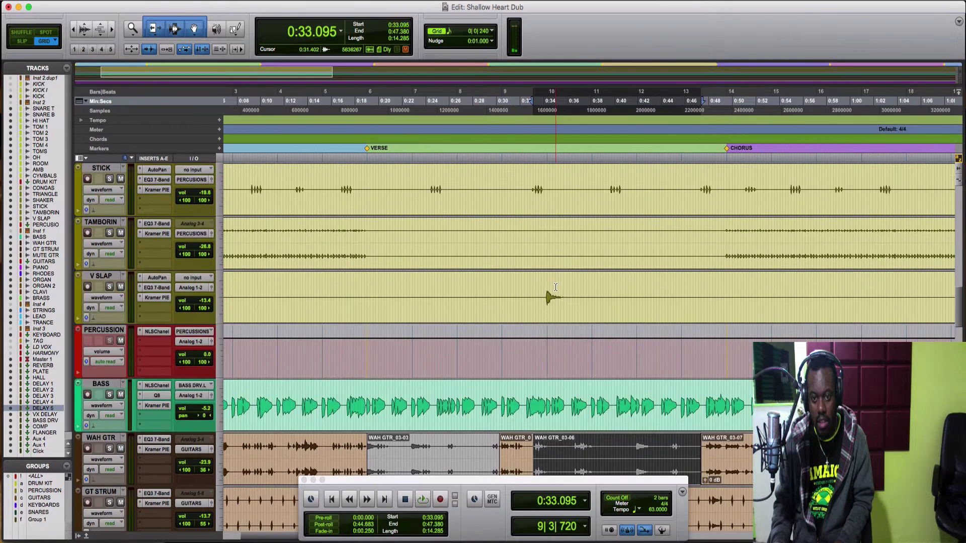
scroll(555, 288, up, 9)
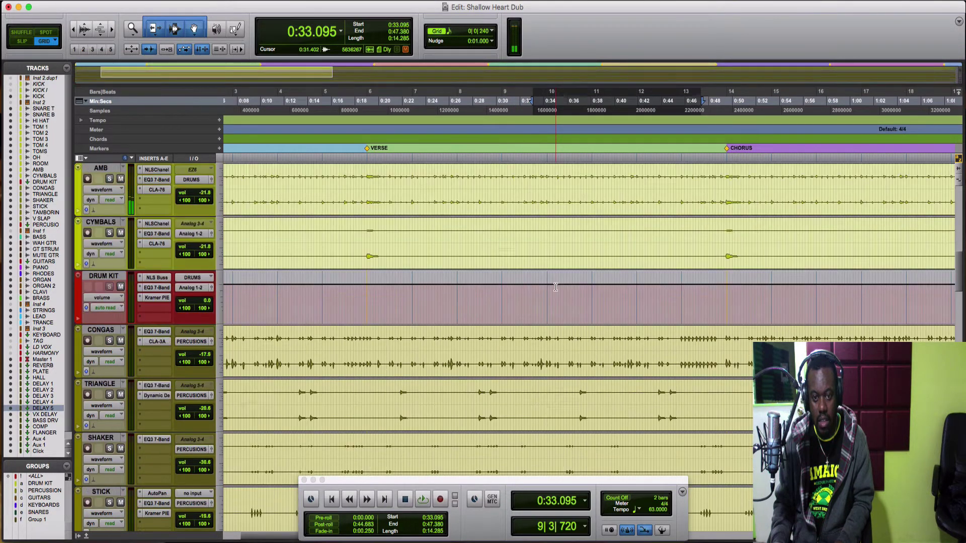
scroll(556, 287, up, 1)
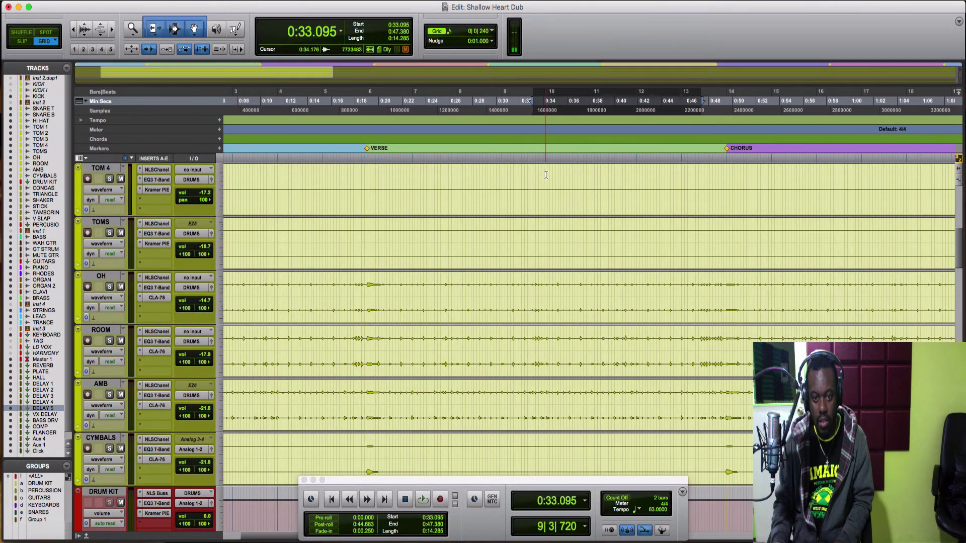
scroll(546, 175, up, 7)
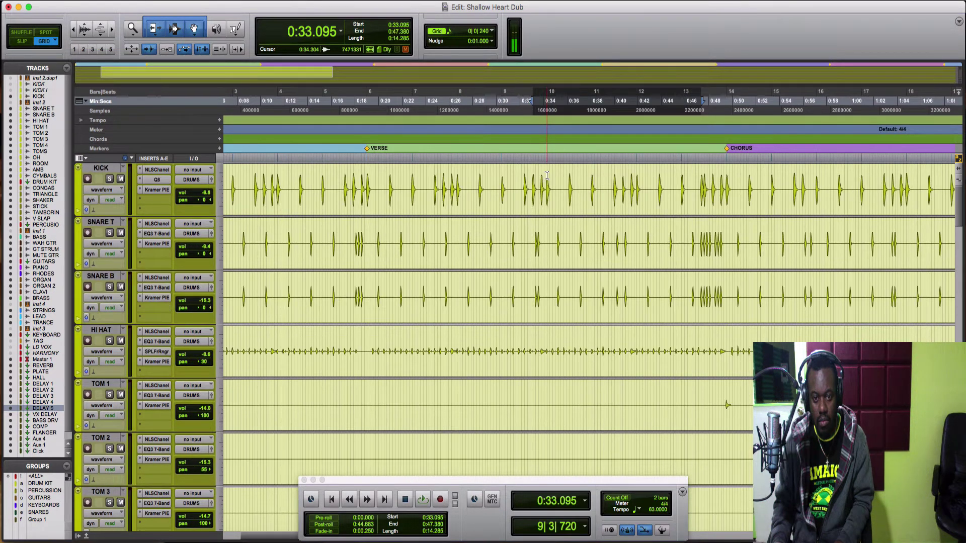
click(490, 179)
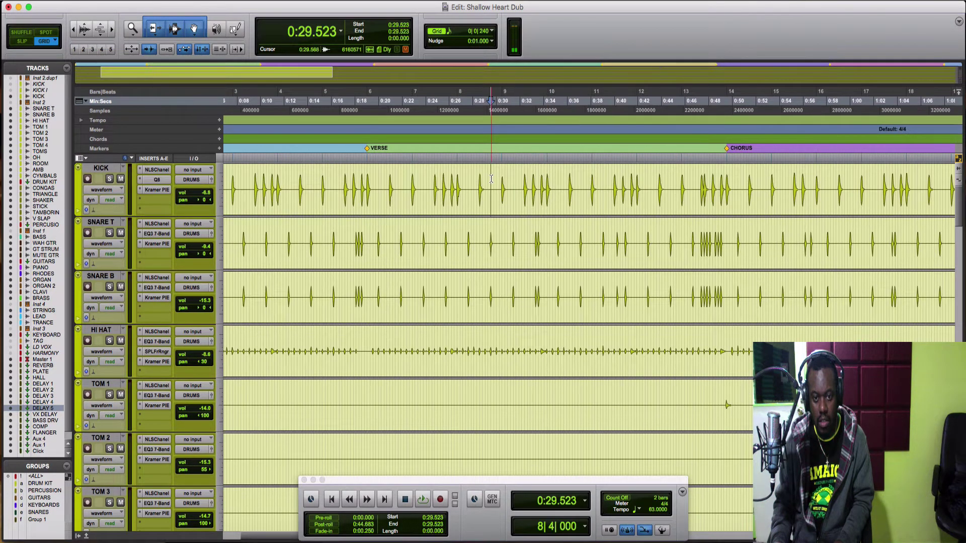
key(space)
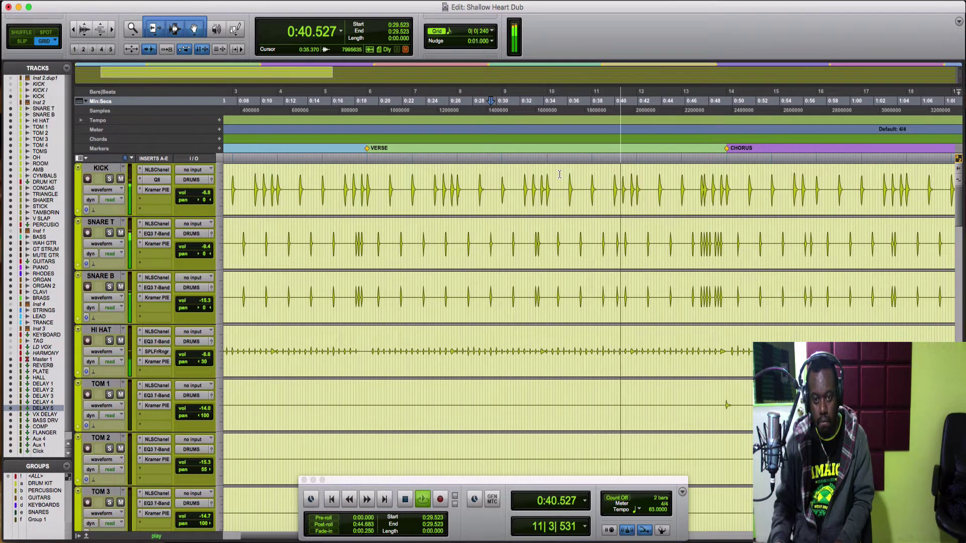
key(space)
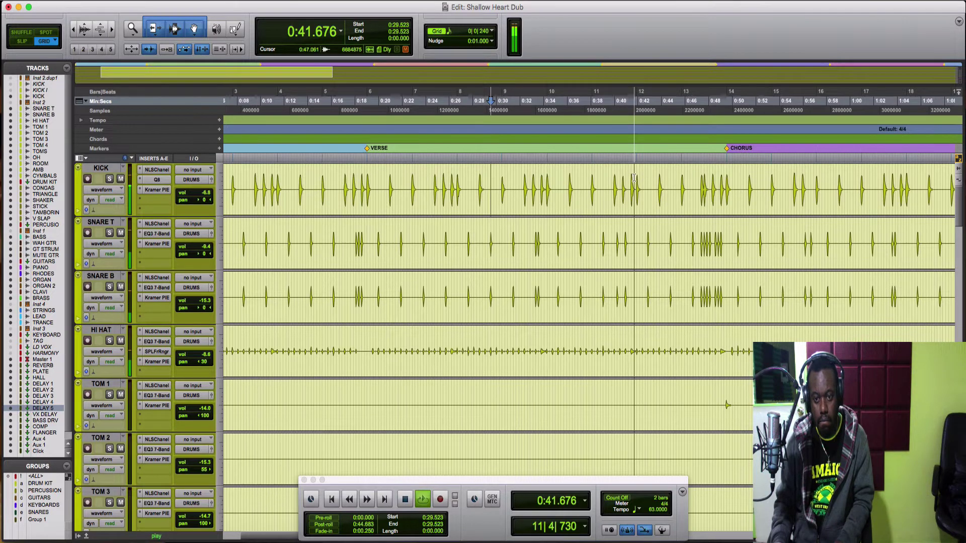
- Activate the DRUM KIT group, separate all its tracks from 0:34.285 to 0:41.904, and mute those clips
click(43, 483)
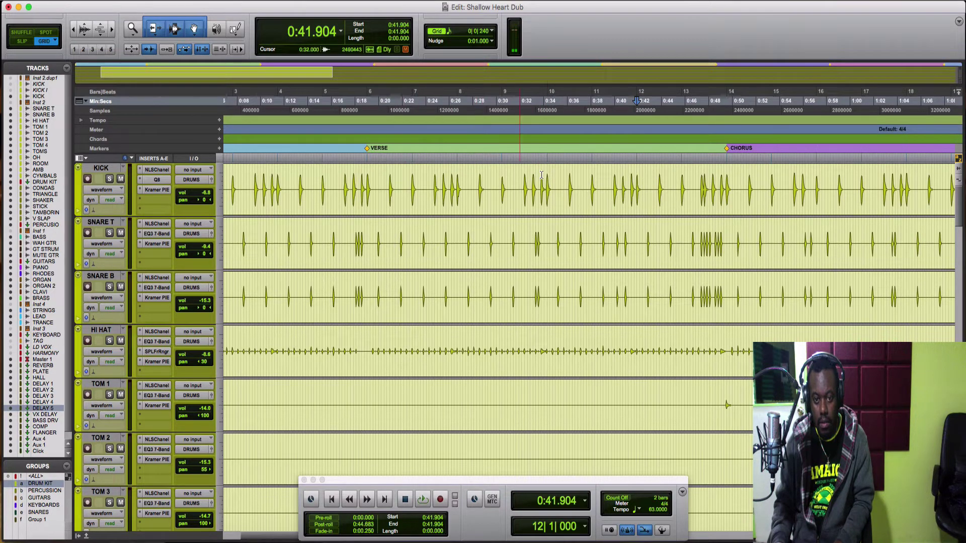
drag(548, 175, 637, 245)
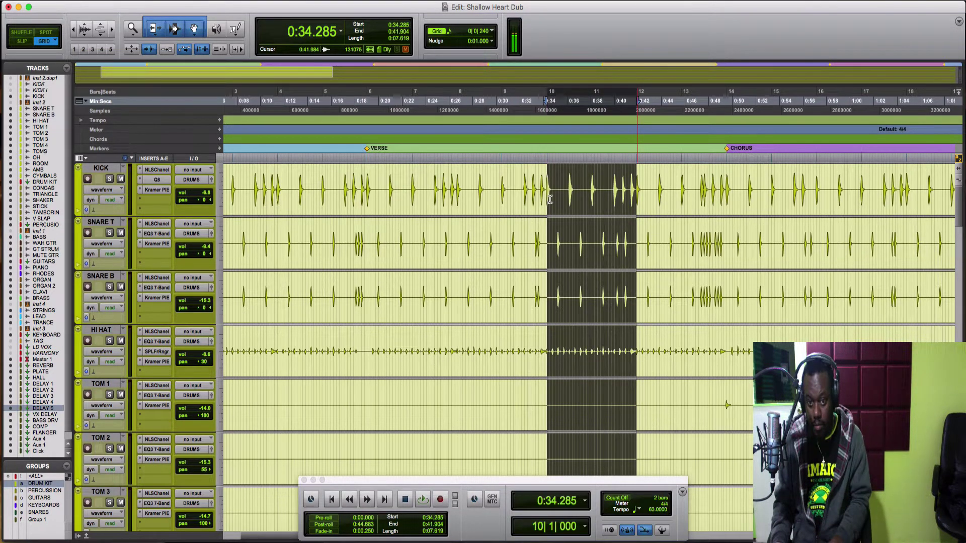
key(super+e)
- Play from 0:32.380 and check the drum kit mute, looking through the drum, percussion, guitar and keyboard tracks
click(523, 184)
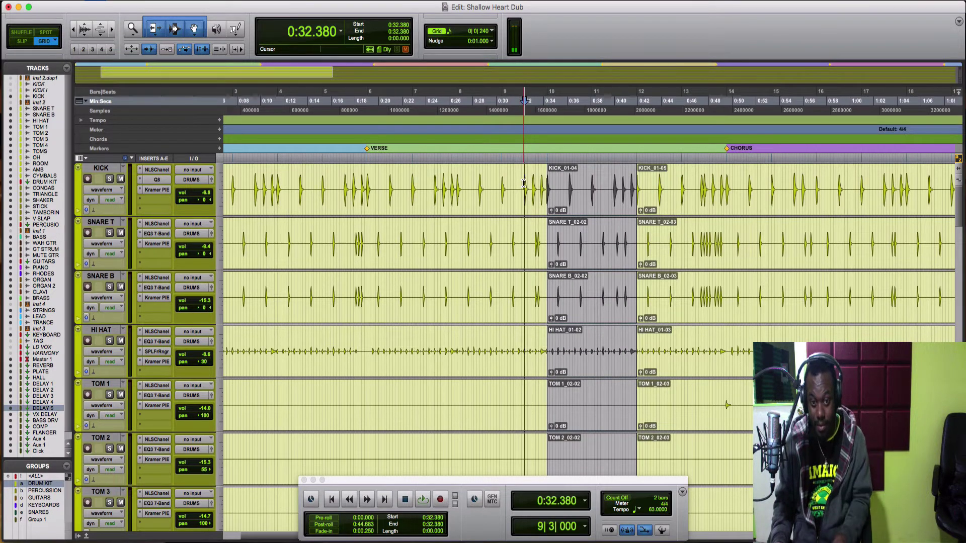
key(space)
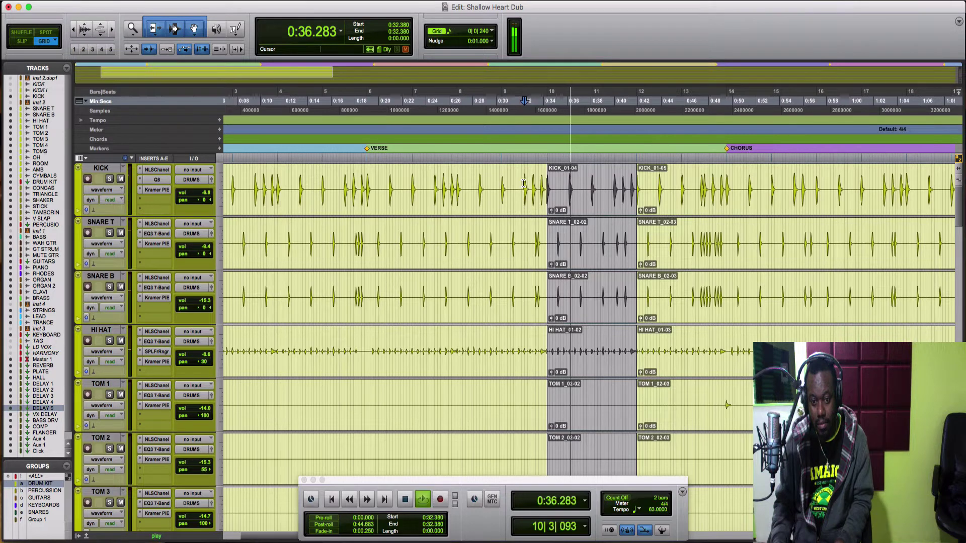
scroll(517, 252, down, 6)
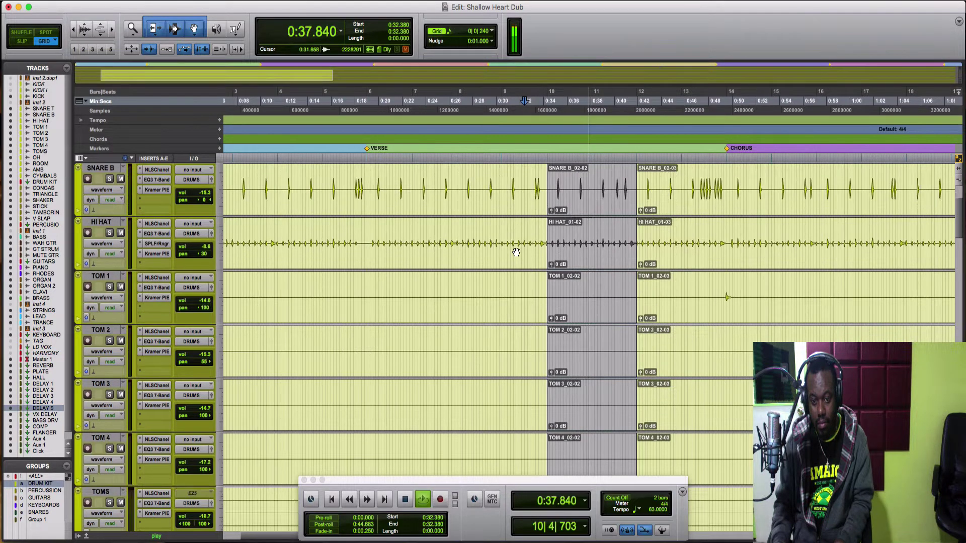
scroll(516, 252, down, 3)
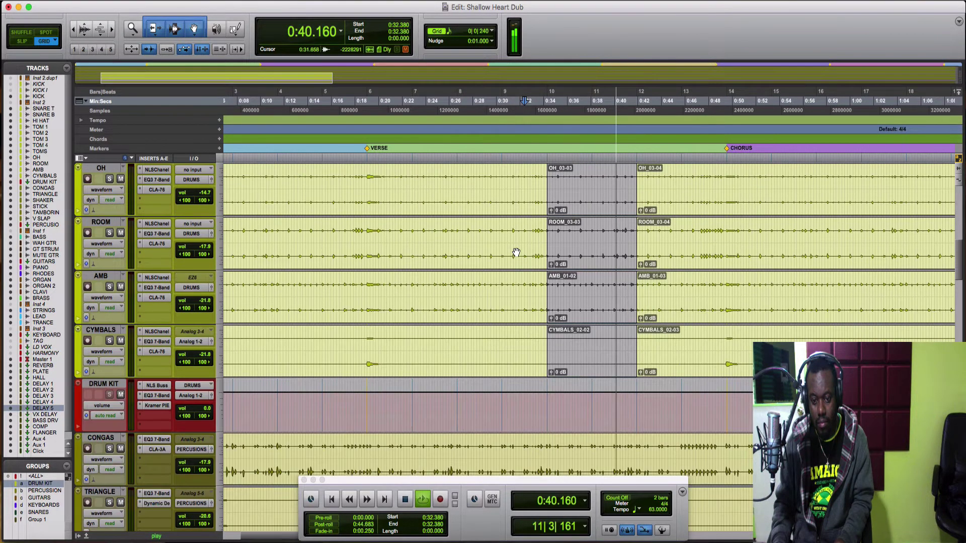
scroll(516, 252, down, 3)
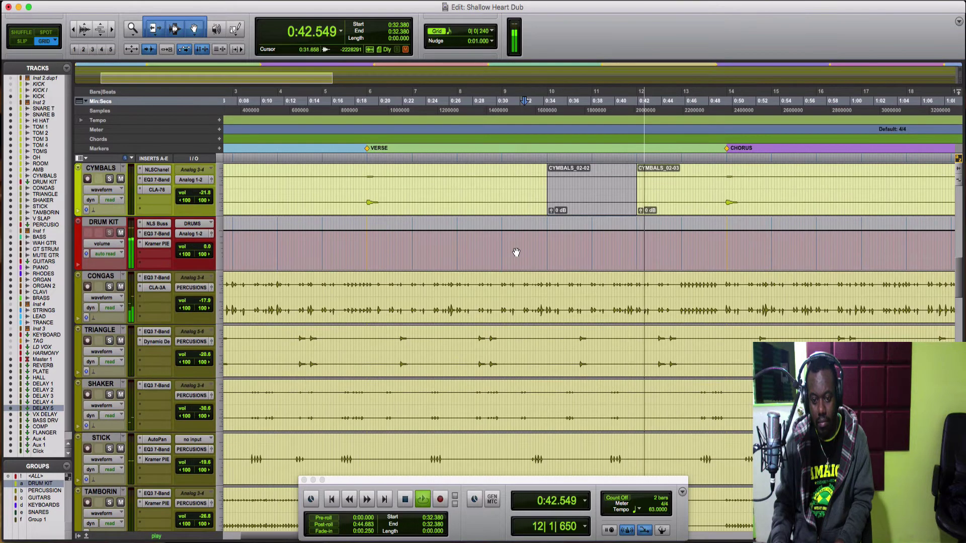
scroll(516, 252, down, 1)
scroll(516, 252, down, 6)
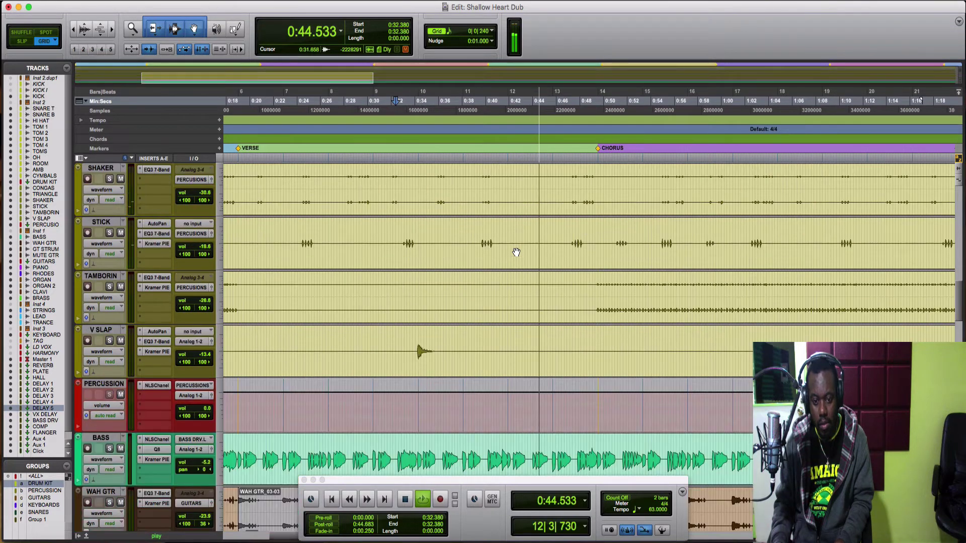
scroll(516, 252, down, 3)
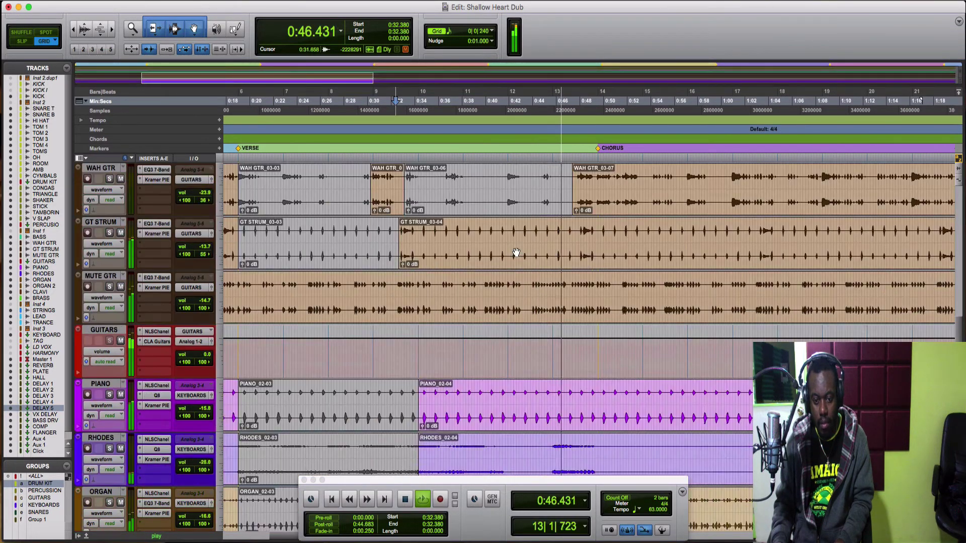
key(space)
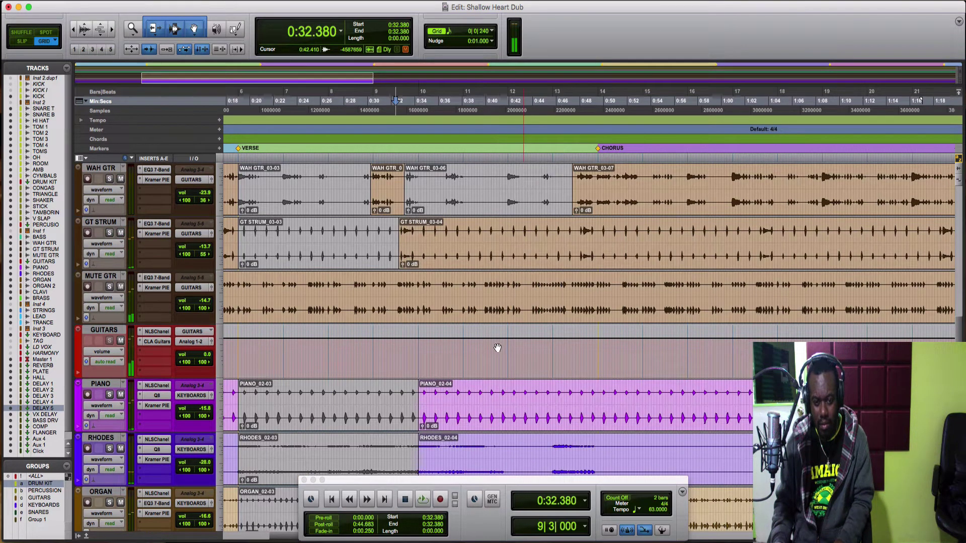
- Separate the PIANO audio from 0:41.904 to 0:49.523, mute that clip, and play from 0:33.333
key(space)
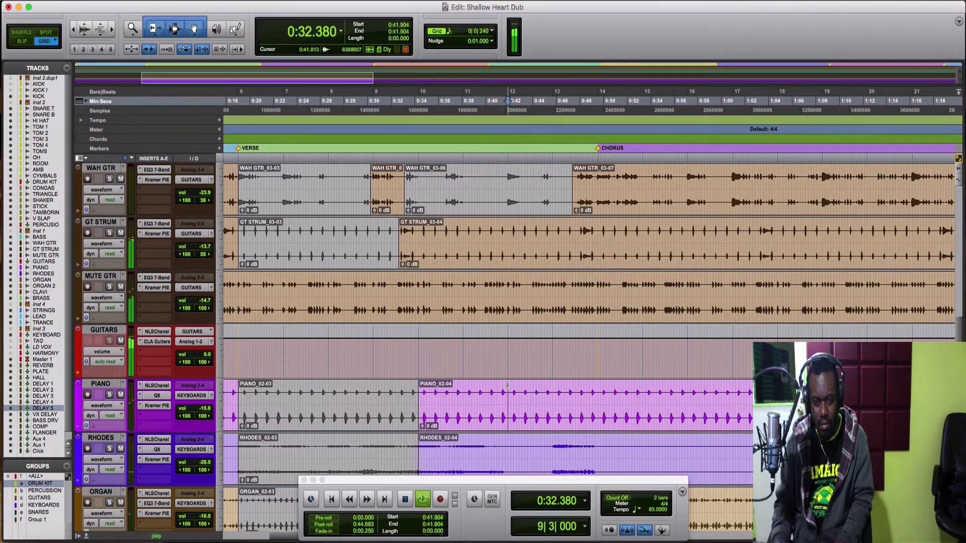
drag(528, 388, 598, 395)
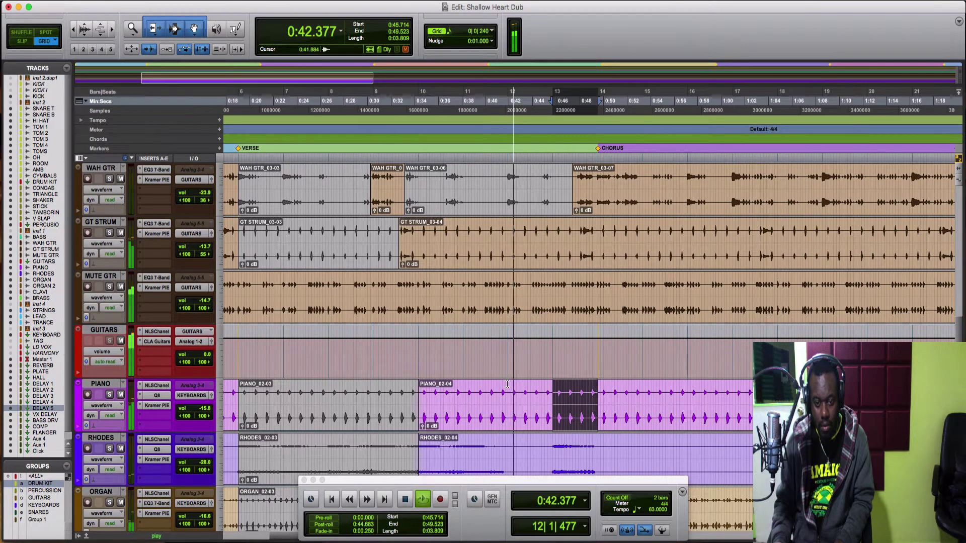
drag(508, 385, 596, 394)
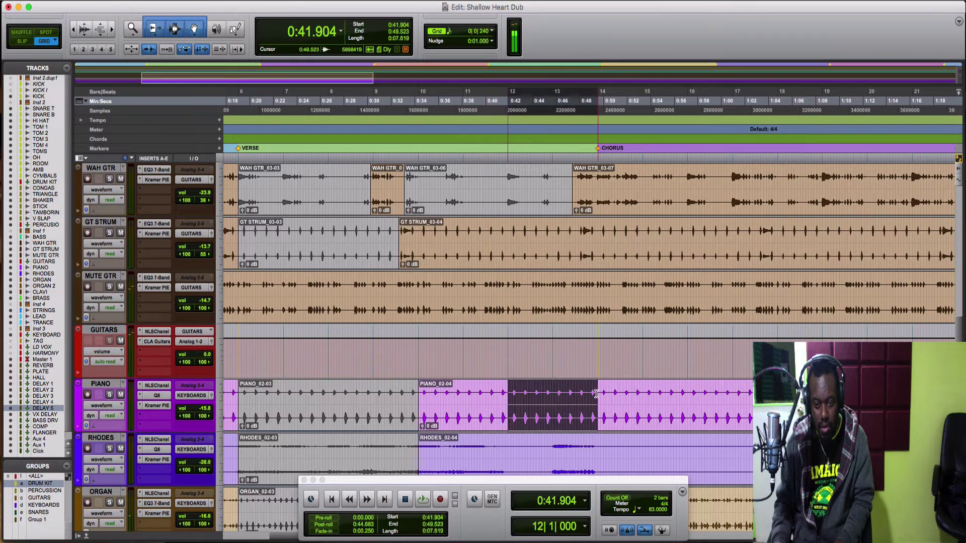
key(super+e)
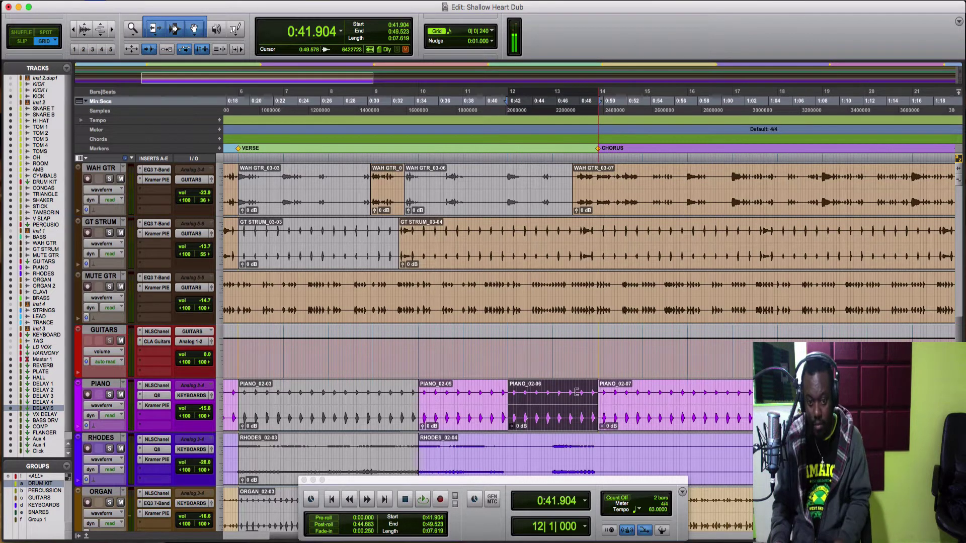
click(408, 392)
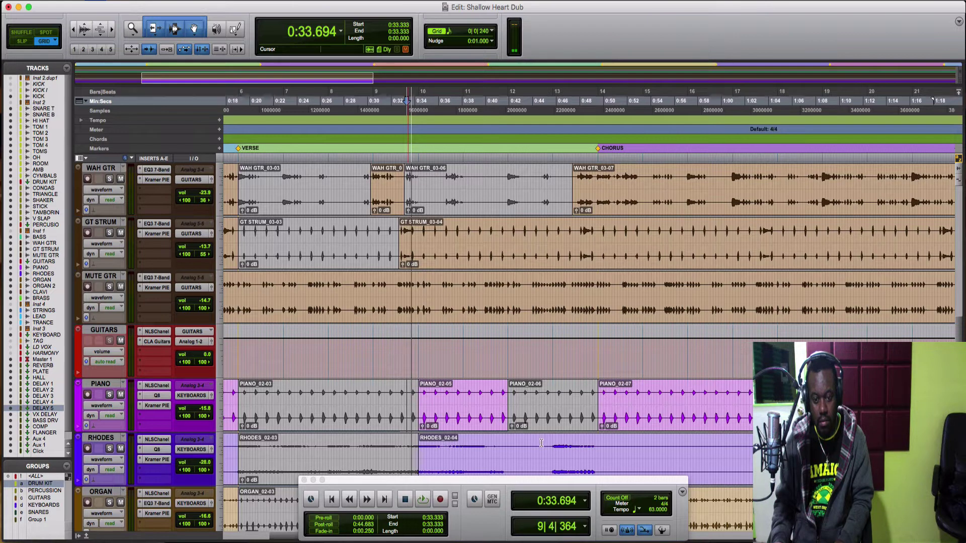
key(space)
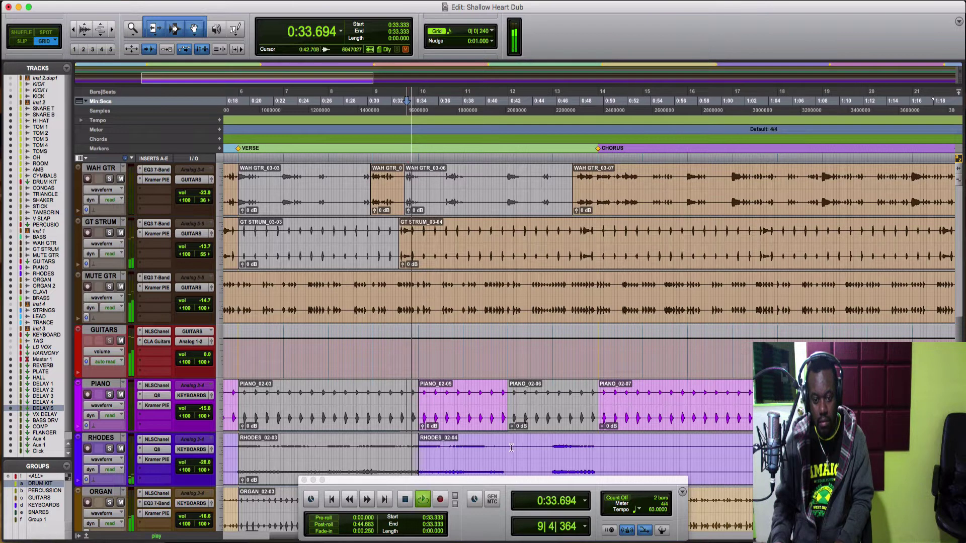
- Trim the start of the unmuted RHODES clip to 0:34.761, then extend the muted RHODES clip's end to 0:43.095
click(422, 456)
key(space)
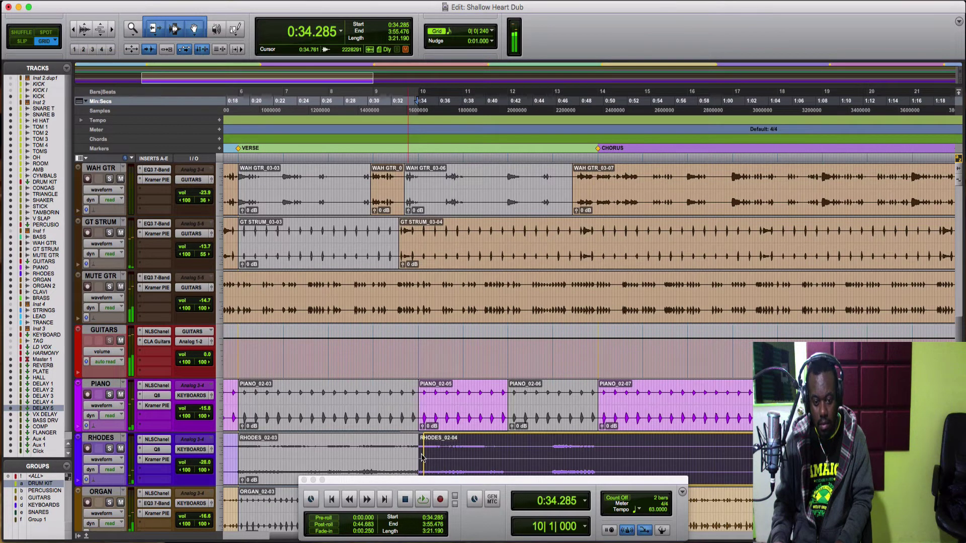
key(Return)
click(422, 456)
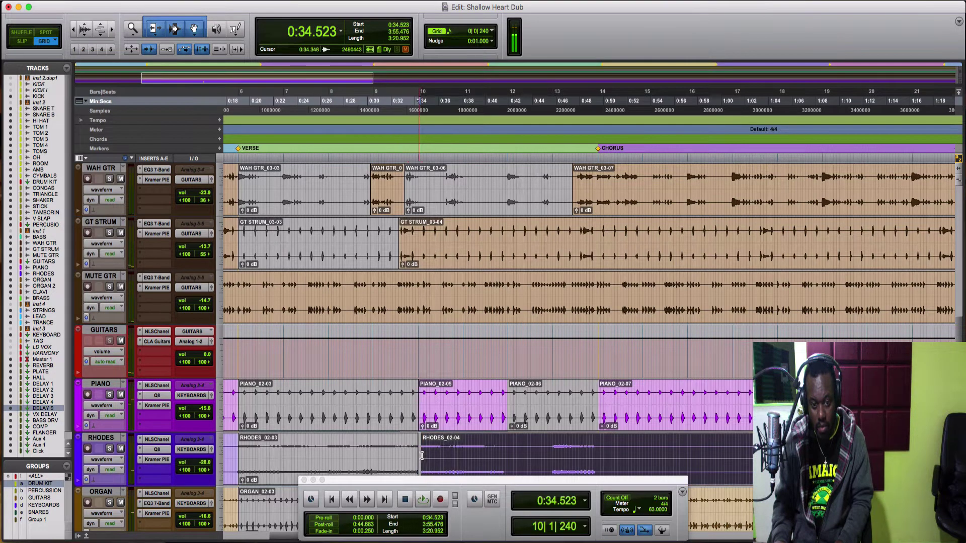
click(420, 455)
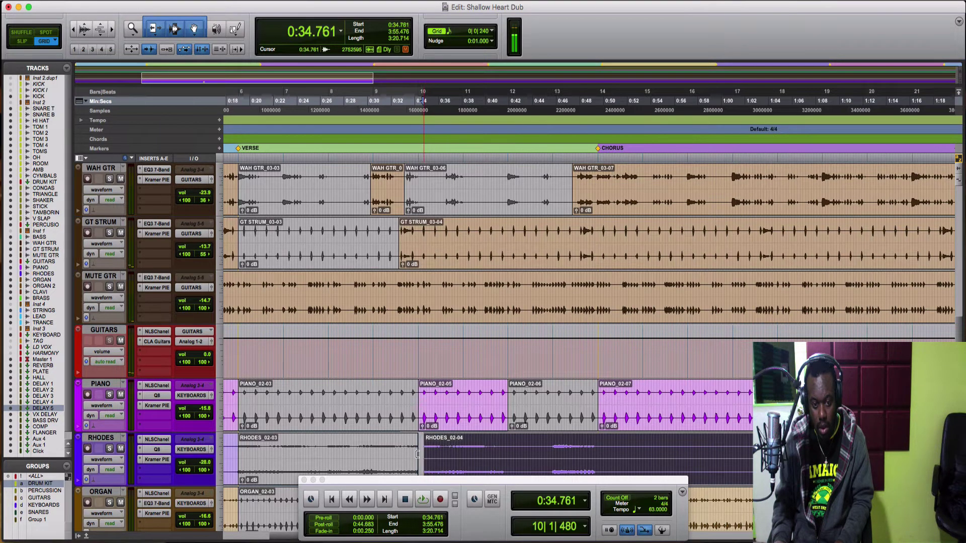
click(415, 454)
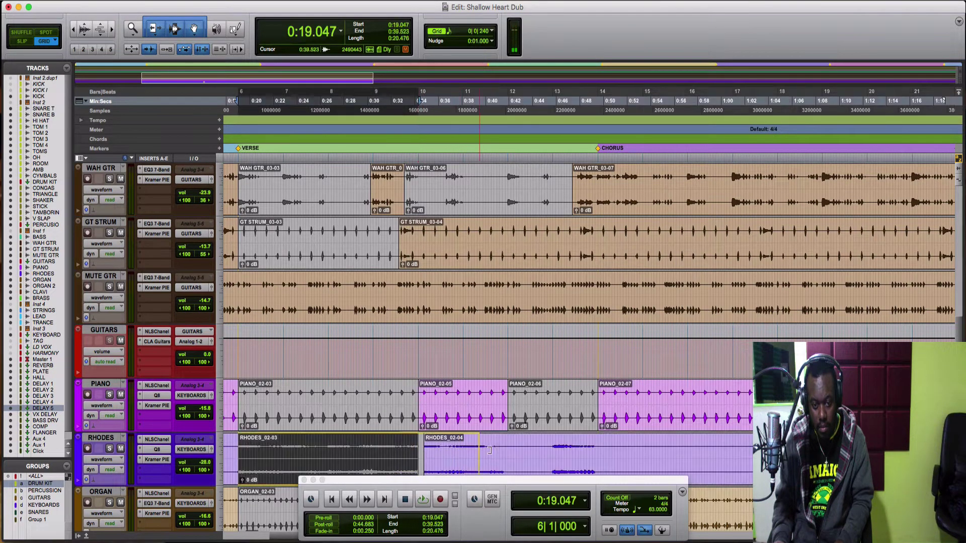
drag(519, 449, 519, 449)
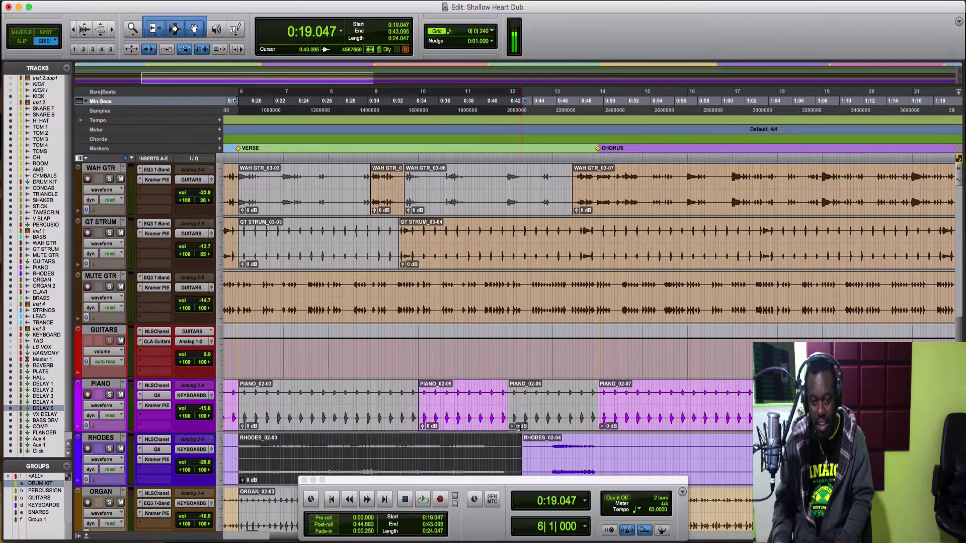
- Play from 0:45.000 to check the RHODES and PIANO edits leading into the chorus
scroll(519, 428, down, 1)
click(544, 393)
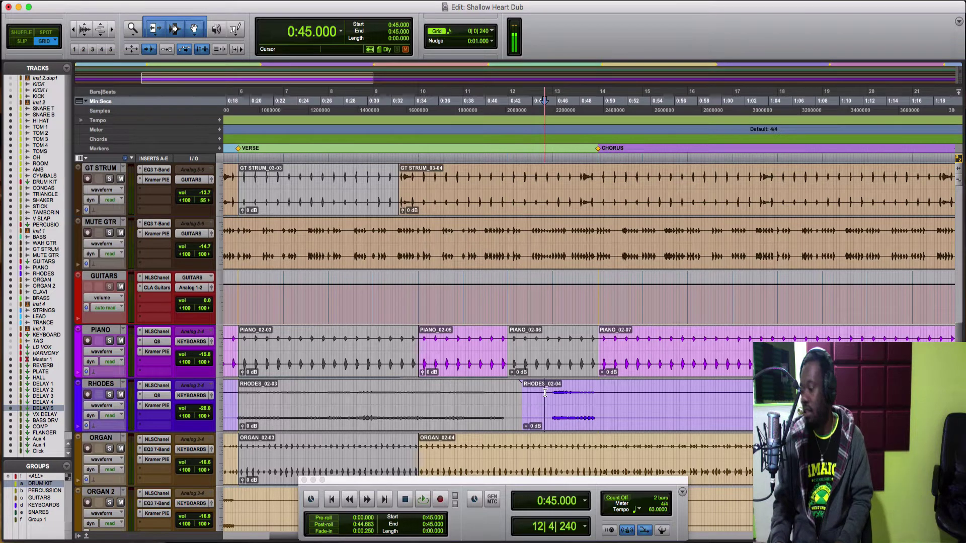
key(space)
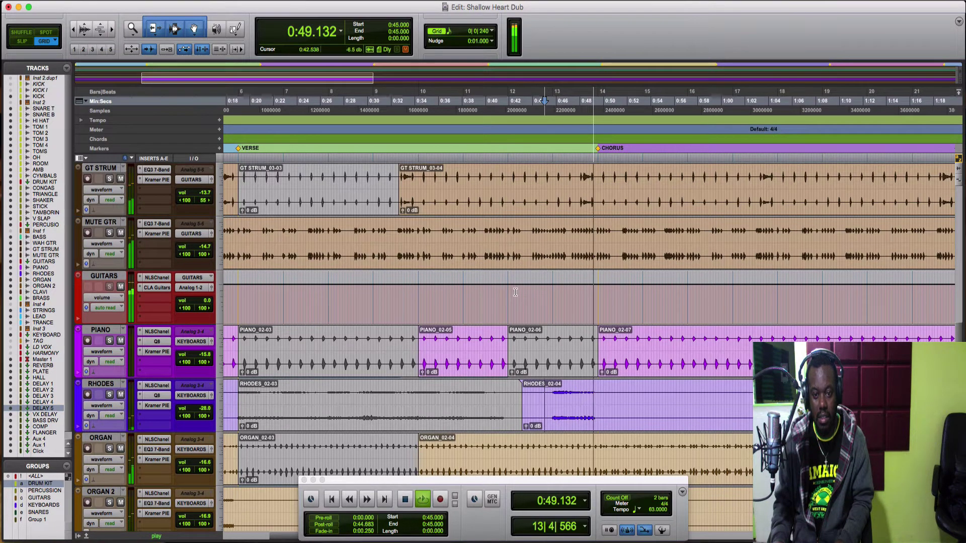
- Separate the GT STRUM audio from 0:41.904 to 0:47.857, mute that clip, and play from 0:40.238
key(space)
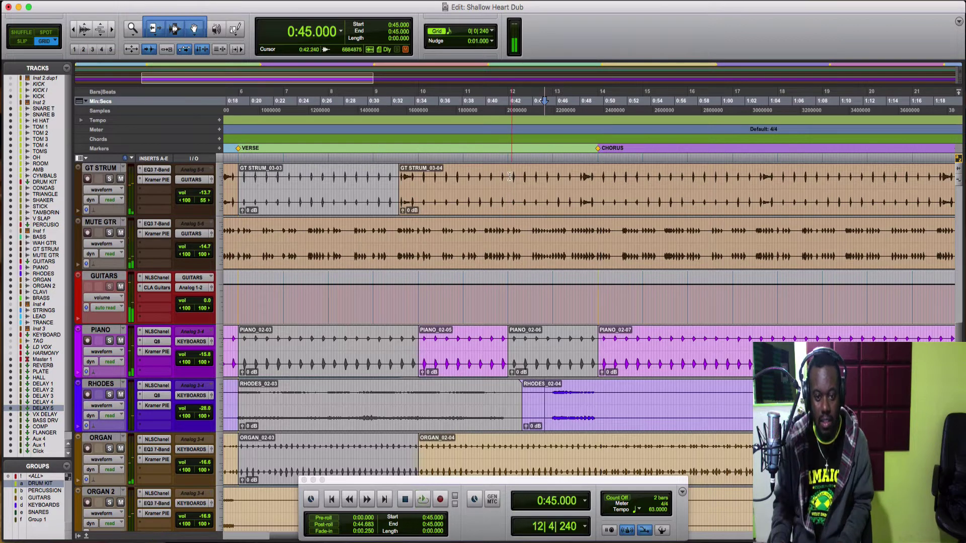
mouse_move(569, 189)
mouse_down()
mouse_move(591, 191)
mouse_move(578, 192)
mouse_up()
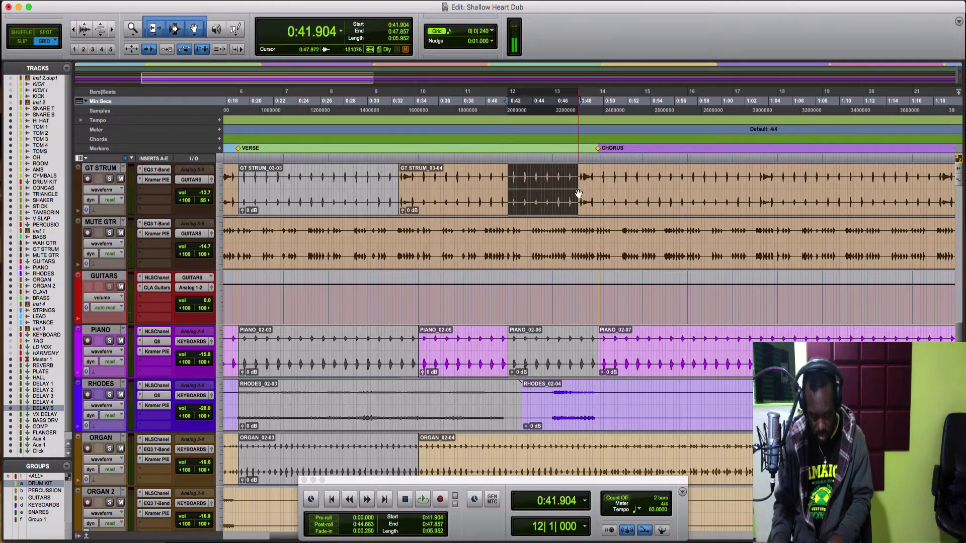
key(super+e)
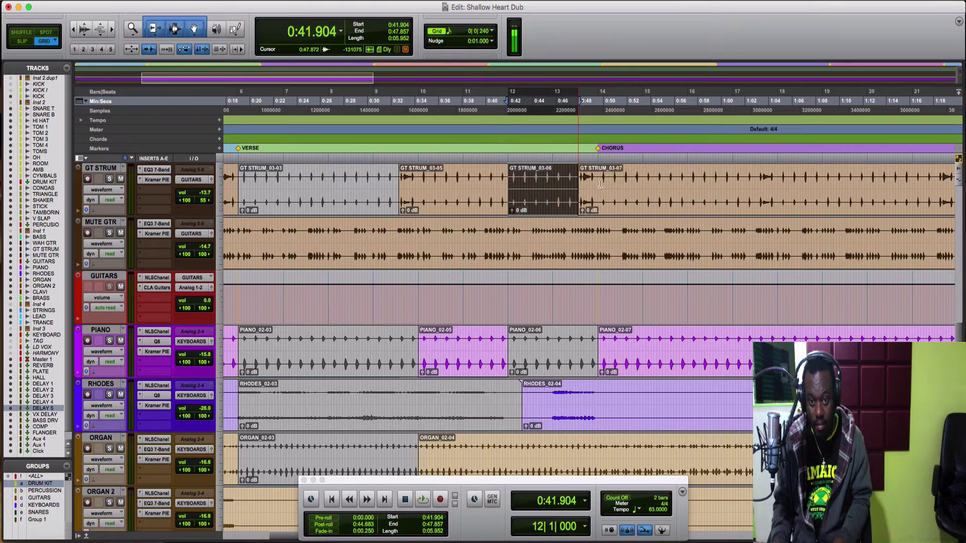
click(491, 181)
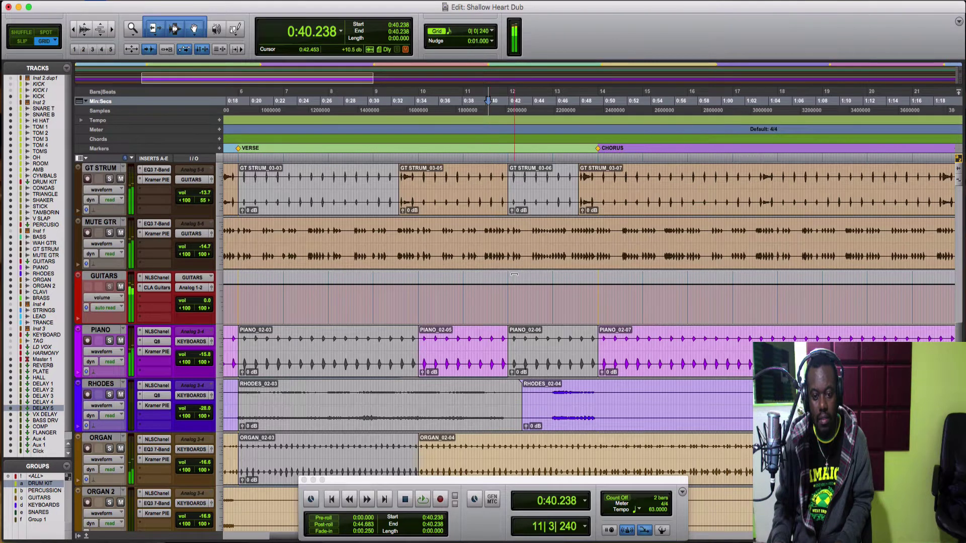
scroll(515, 276, down, 3)
key(space)
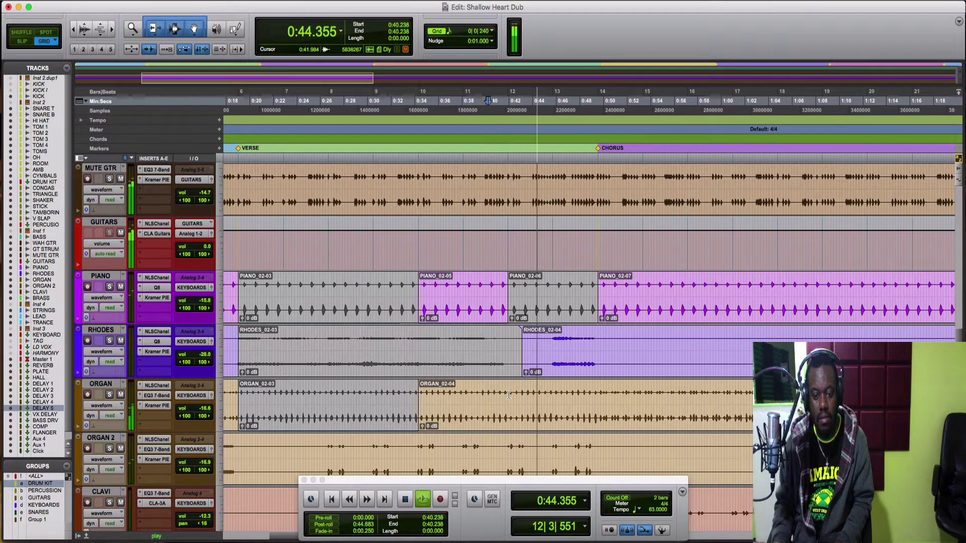
- Separate the ORGAN audio from 0:41.904 to 0:49.523, mute that clip, and play from 0:33.571
key(space)
drag(567, 399, 596, 360)
scroll(598, 400, down, 2)
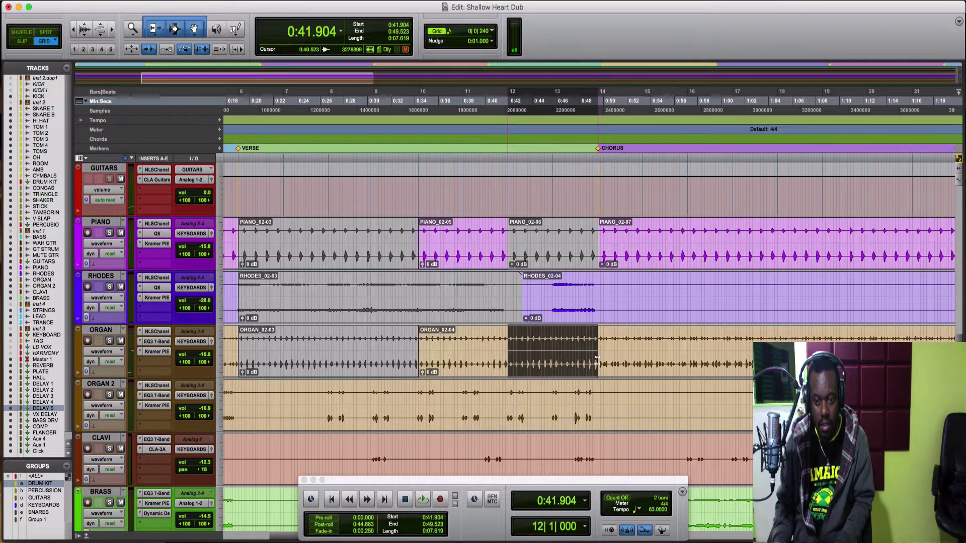
key(super+e)
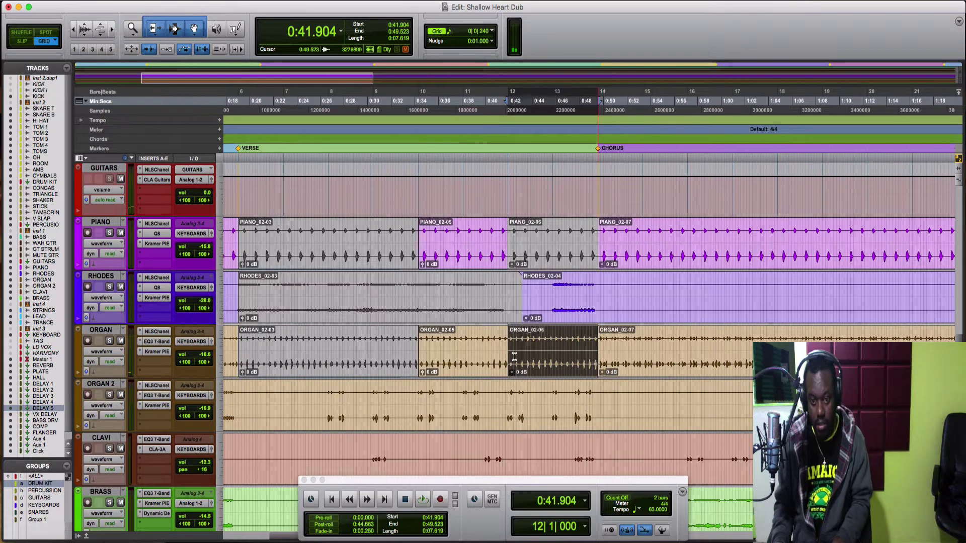
click(409, 344)
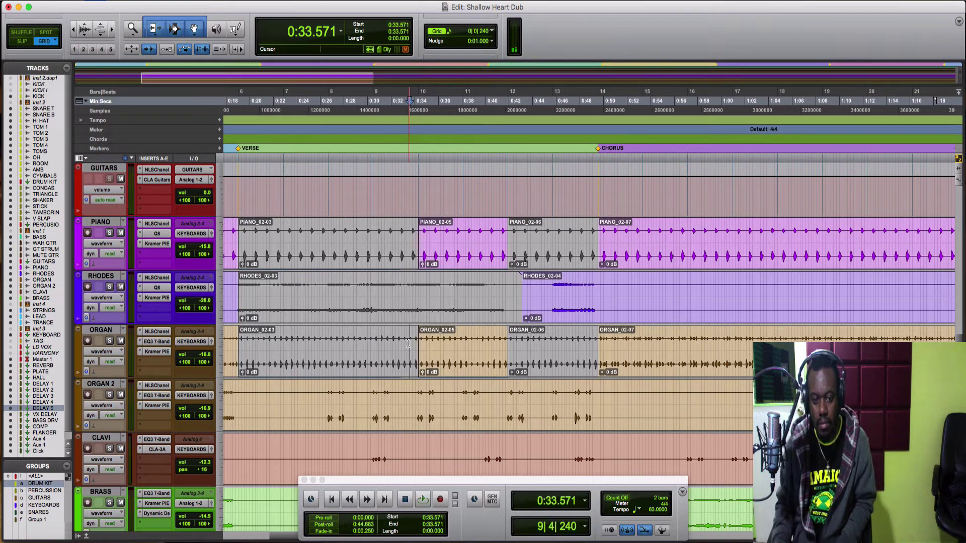
key(space)
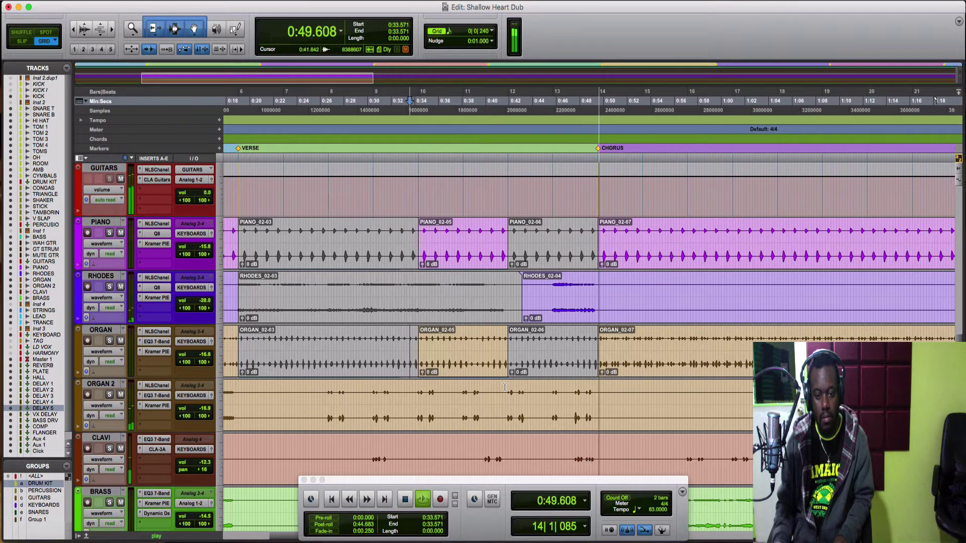
- Separate the ORGAN 2 audio from 0:33.809 to the chorus start at 0:49.523 and mute that clip
key(space)
drag(505, 388, 587, 400)
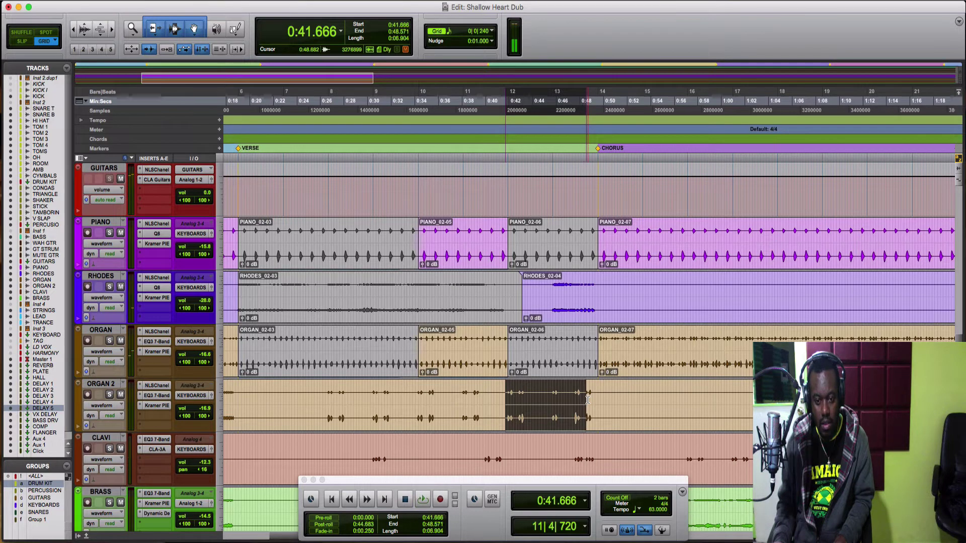
drag(413, 396, 597, 400)
key(super+e)
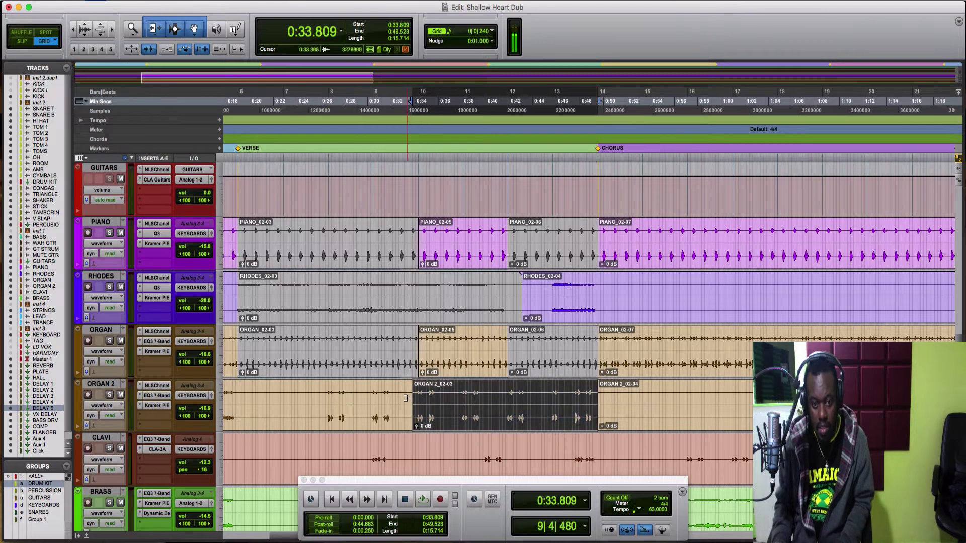
key(space)
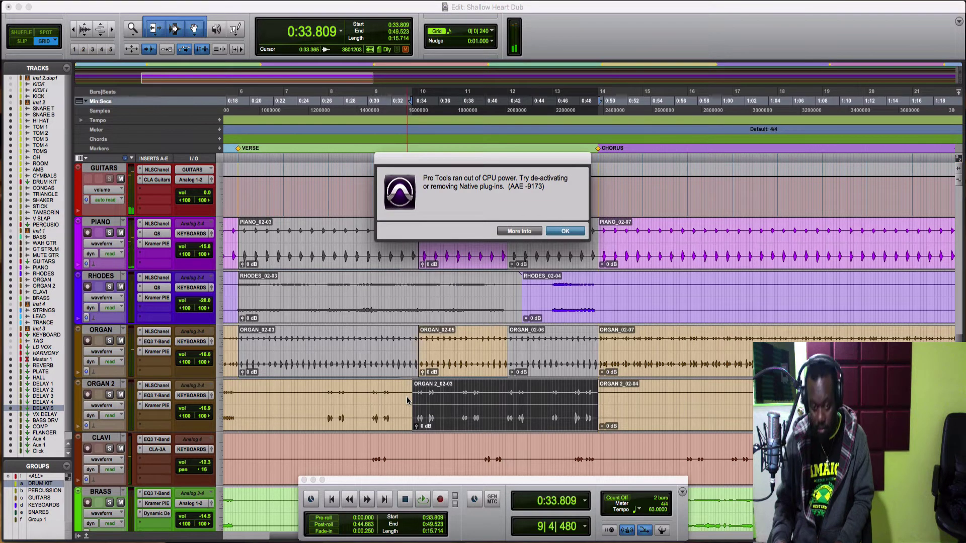
key(Return)
- Play from 0:39.047 into the chorus to check the organ and piano mutes
click(475, 439)
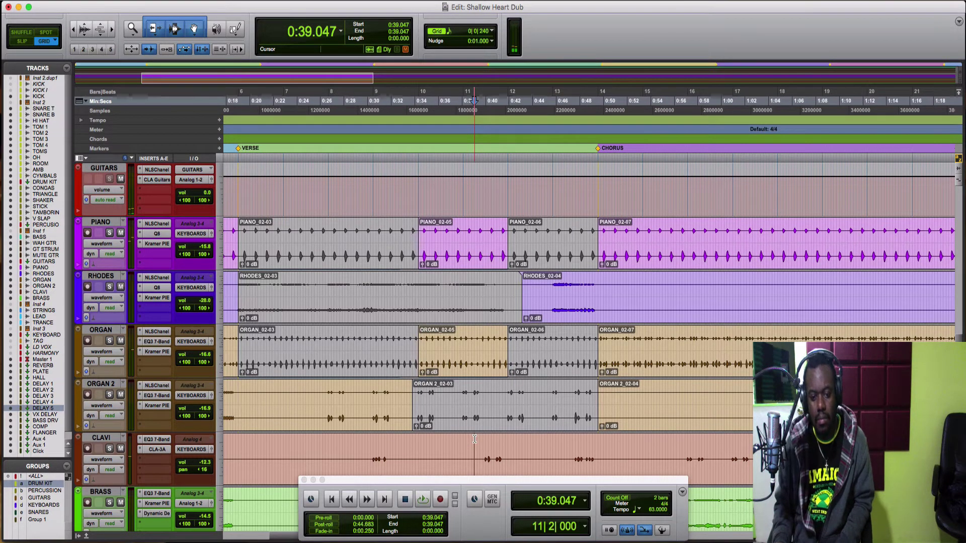
key(space)
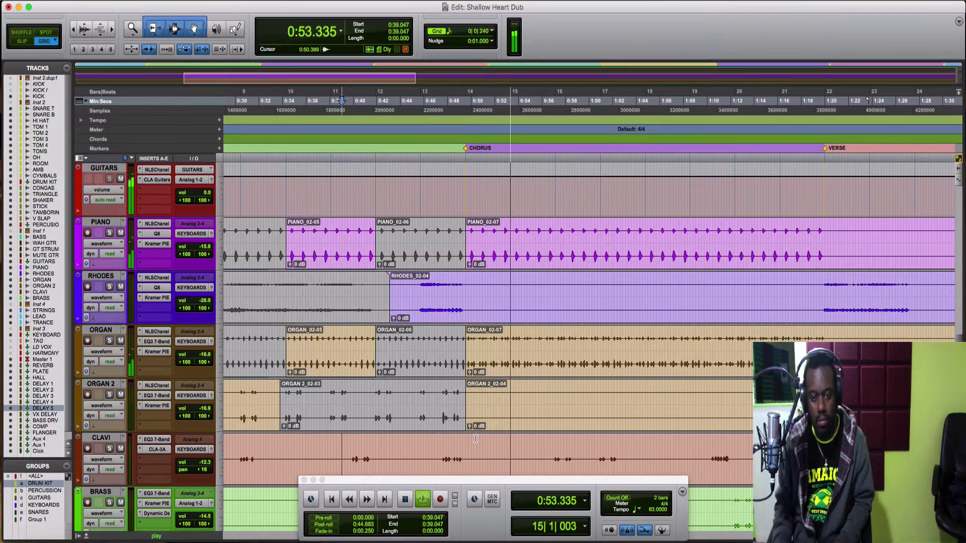
key(space)
- Play the transition into the chorus from 0:47.380, 0:49.523 and 0:49.047 while reviewing the drum kit tracks
click(441, 344)
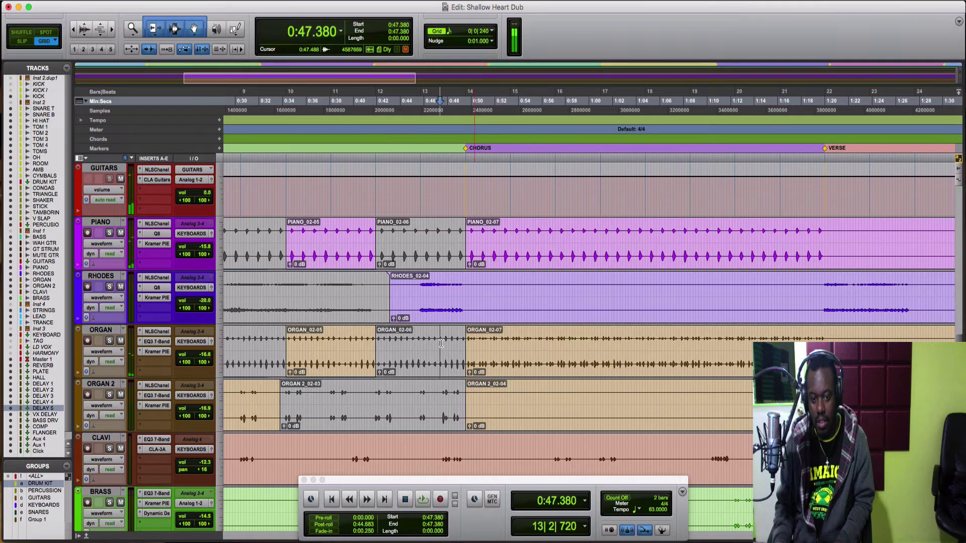
scroll(442, 344, up, 10)
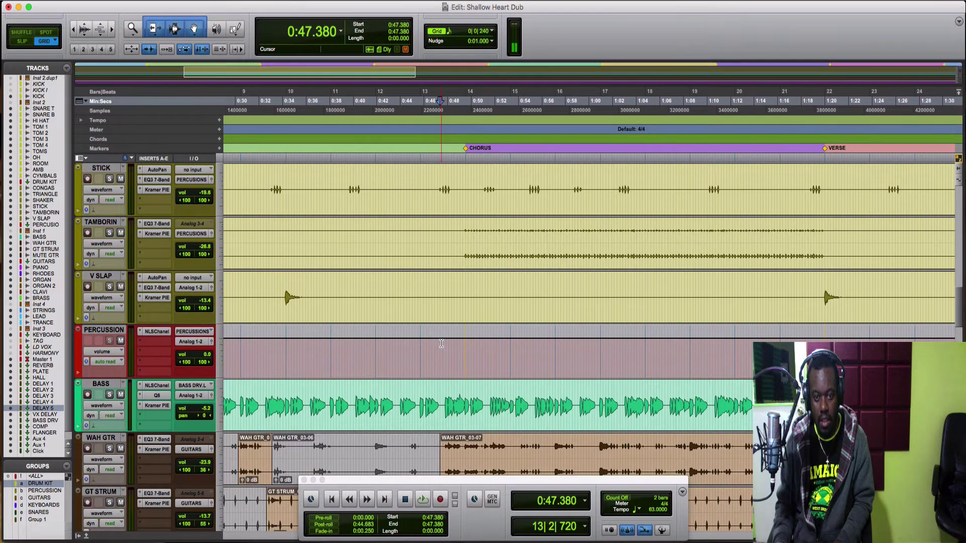
scroll(441, 344, up, 7)
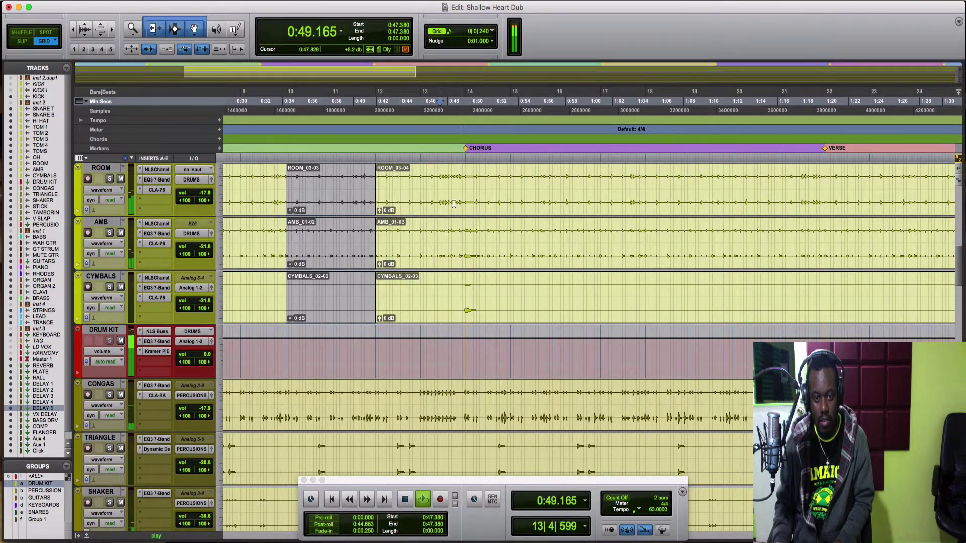
scroll(562, 197, left, 4)
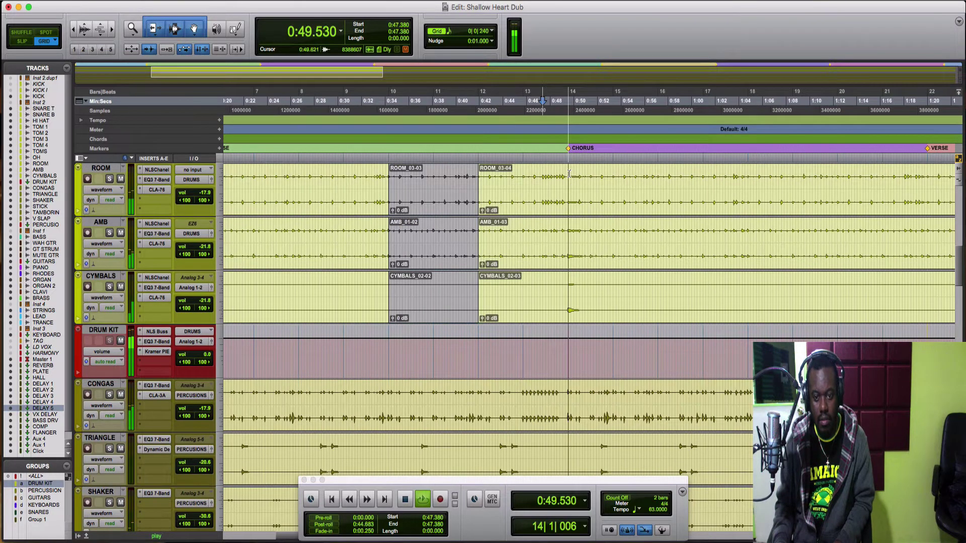
key(space)
click(569, 174)
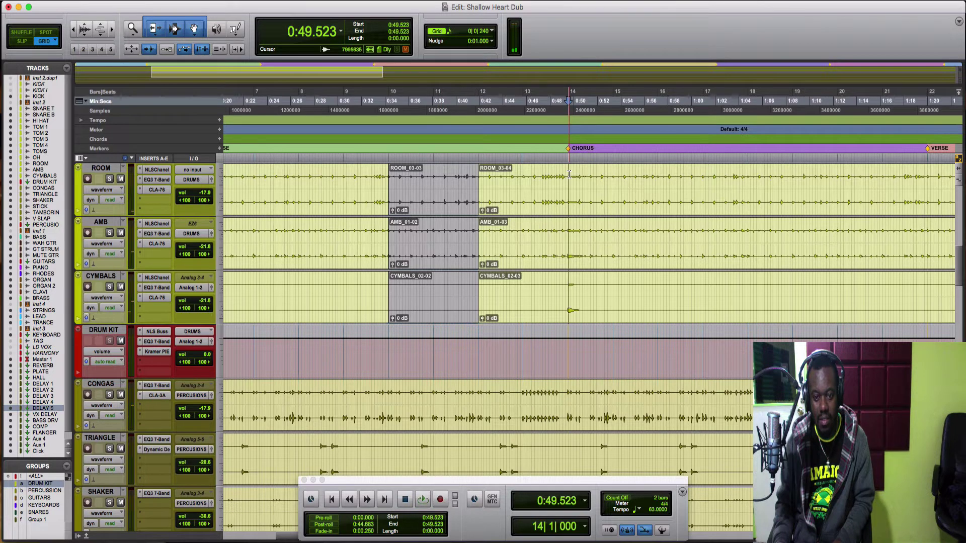
key(space)
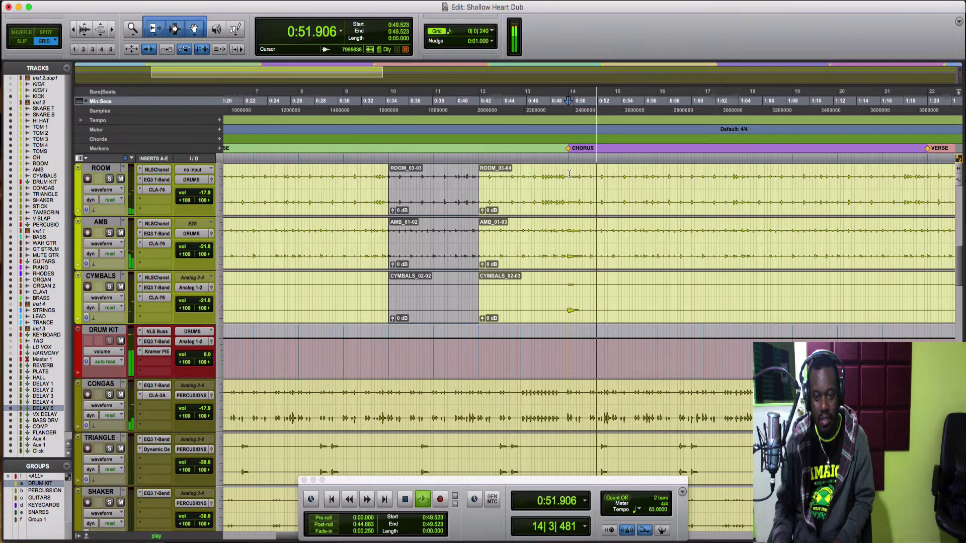
key(space)
drag(569, 174, 610, 204)
click(561, 172)
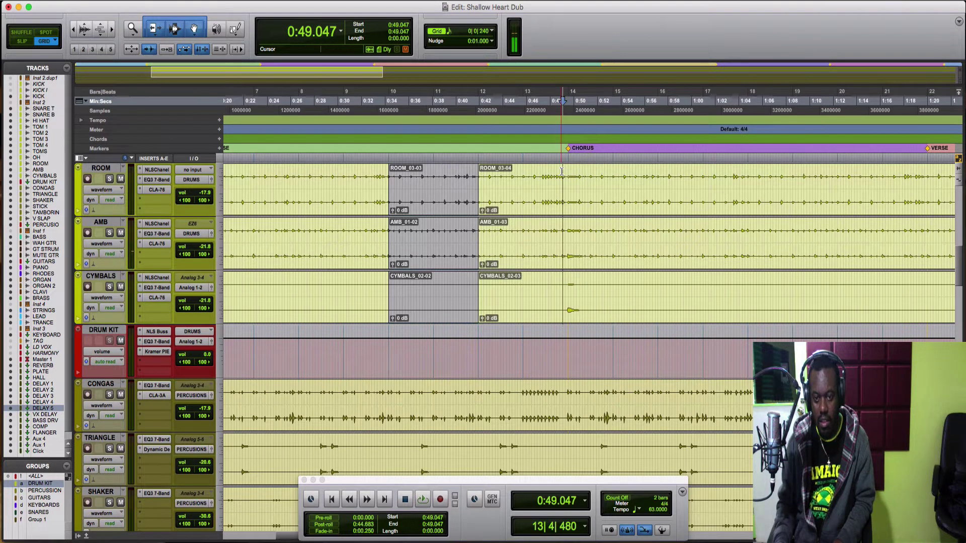
key(space)
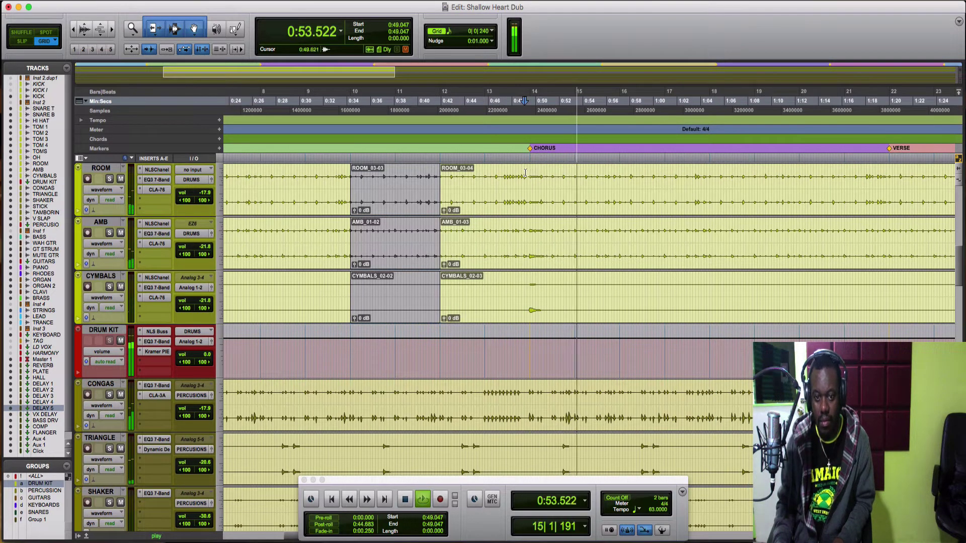
- Separate the grouped drum kit tracks from 0:49.523 to 0:53.333 at the chorus start and mute those clips
key(space)
drag(531, 171, 575, 180)
scroll(574, 182, up, 3)
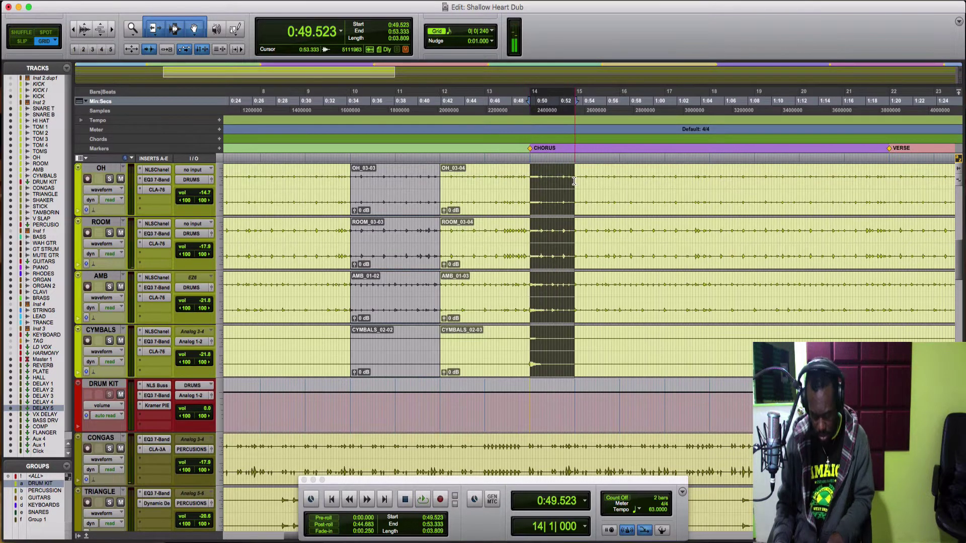
key(b)
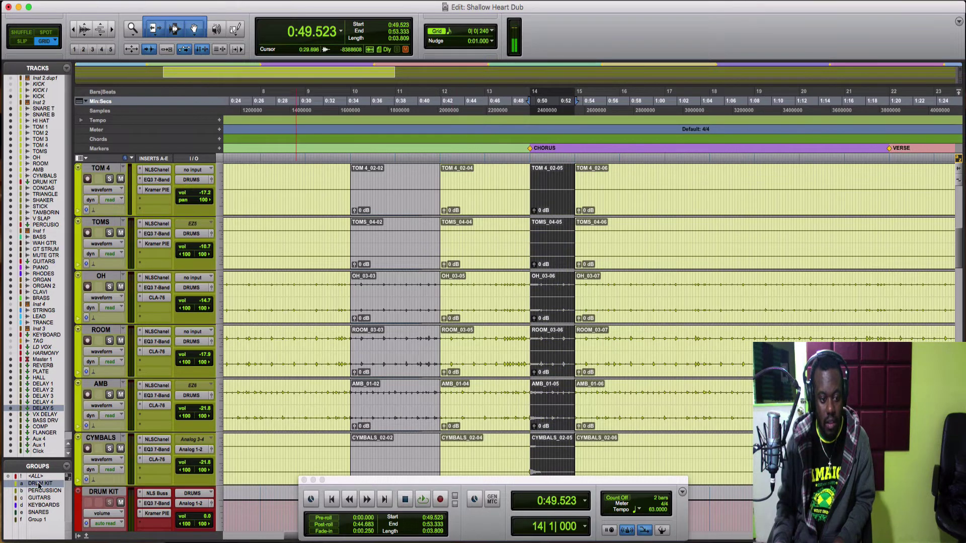
- Deactivate the DRUM KIT group, select the CYMBALS clip at the chorus start, and play from 0:47.380
scroll(509, 350, down, 2)
click(519, 352)
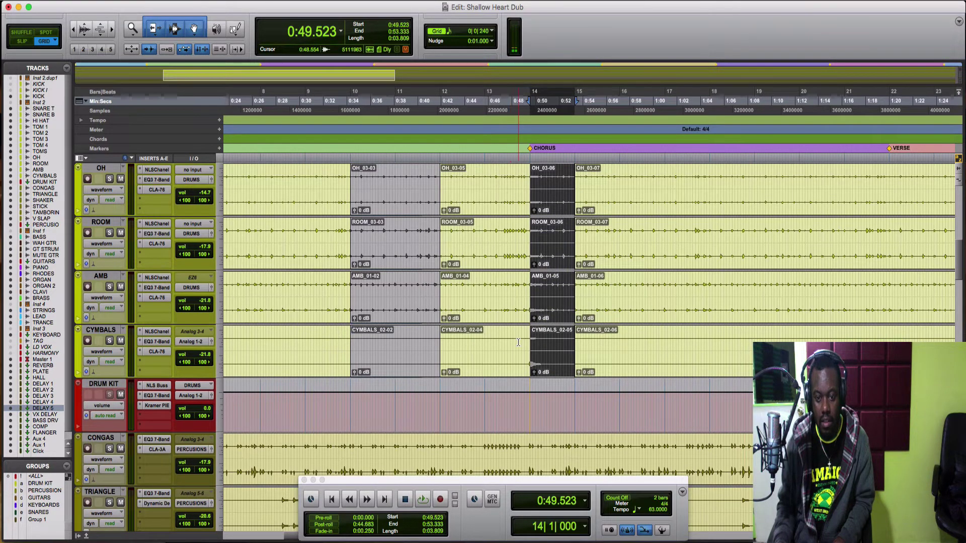
click(549, 369)
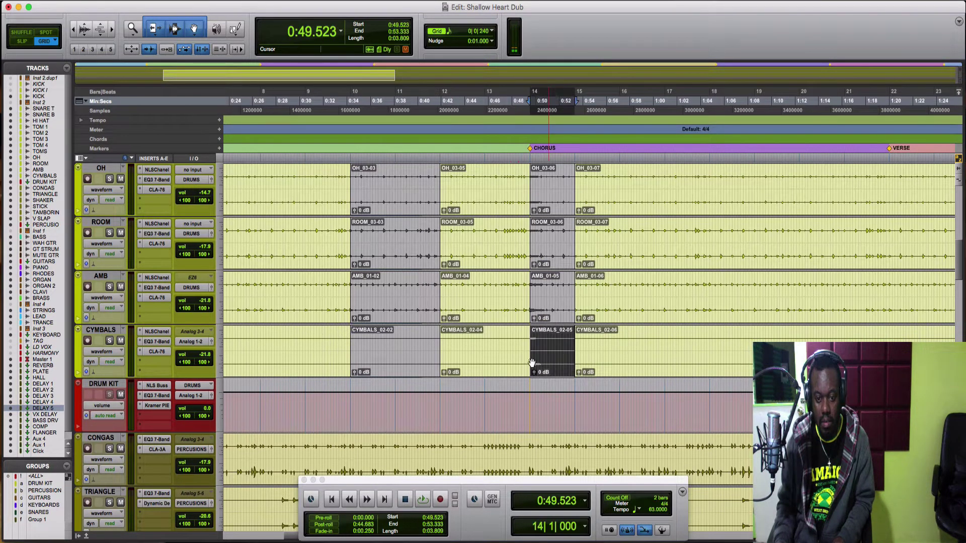
click(505, 344)
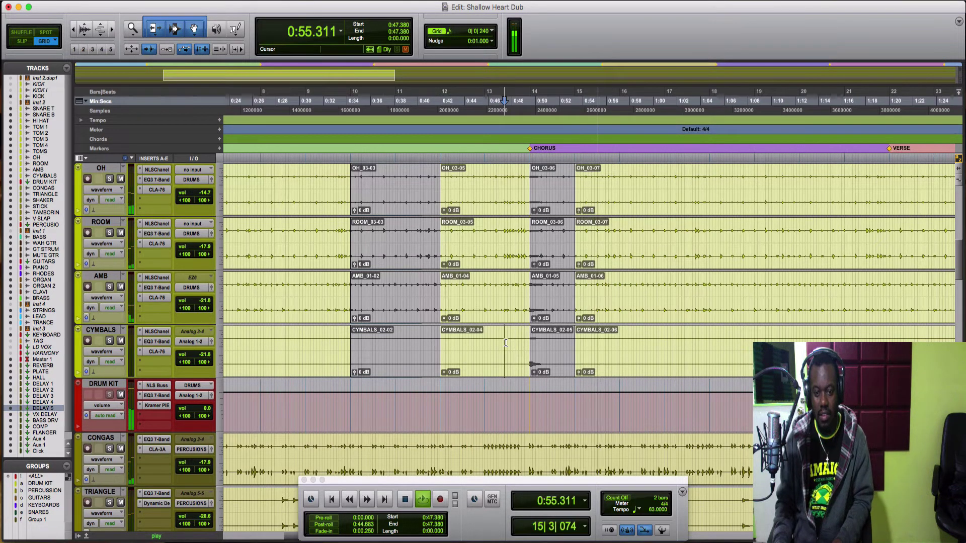
key(space)
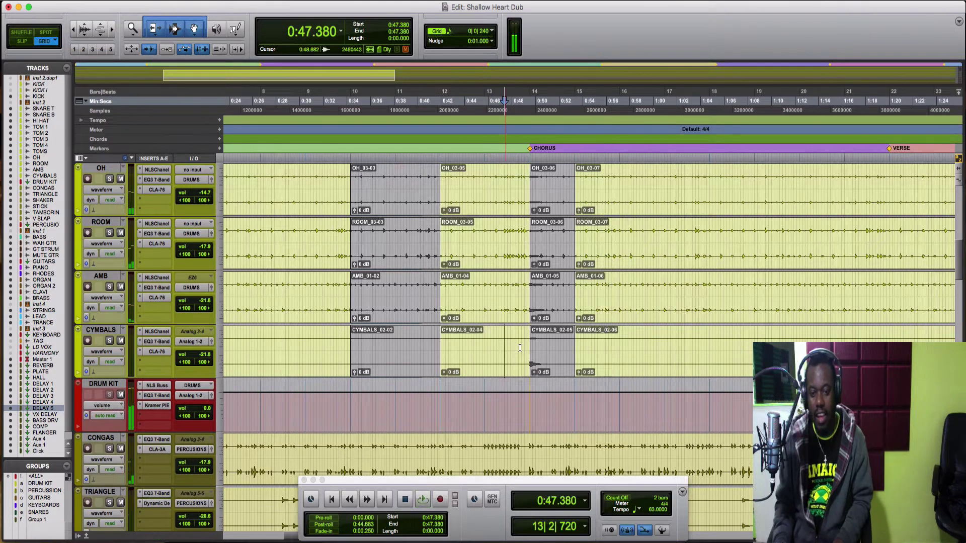
- Separate the PIANO audio in the chorus from 0:53.333 to 1:04.761 and mute that clip
scroll(520, 347, down, 5)
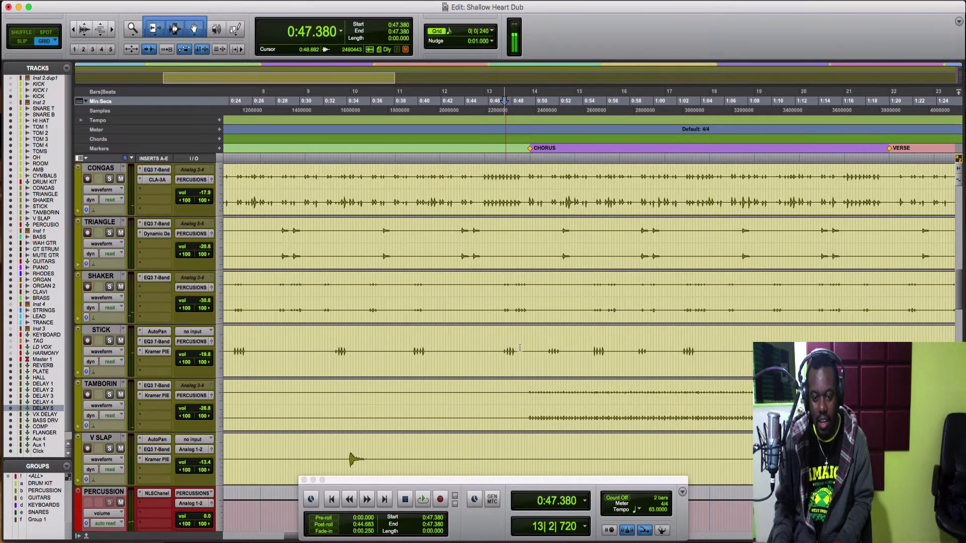
scroll(520, 347, down, 8)
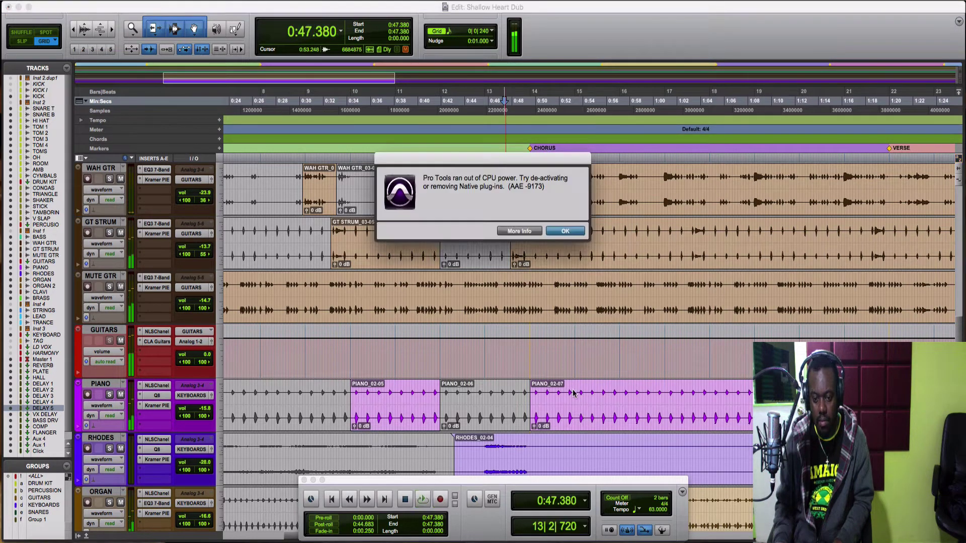
key(Return)
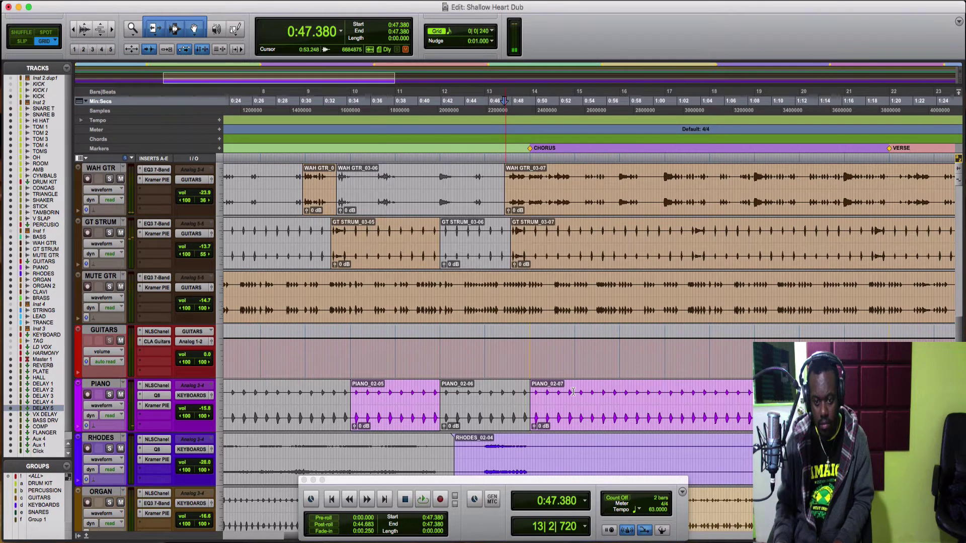
click(572, 393)
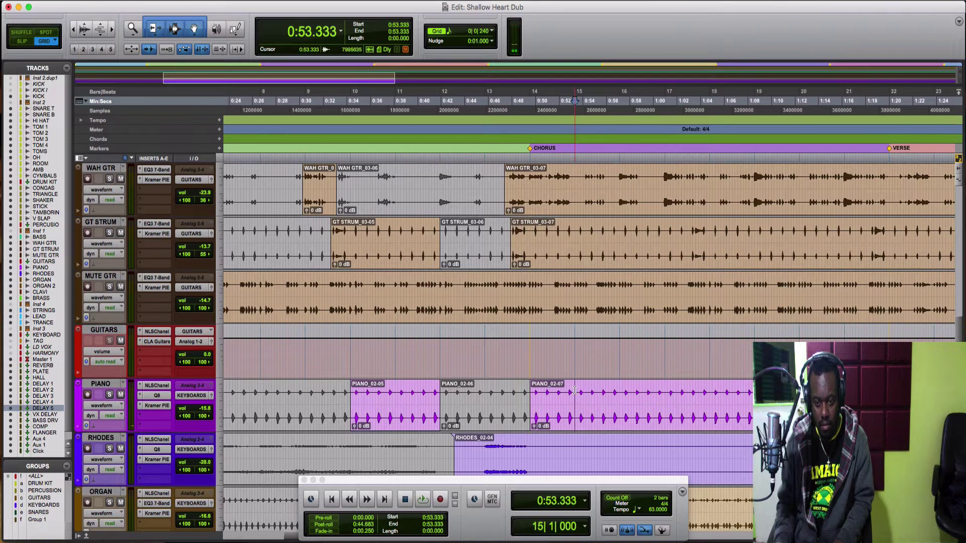
drag(579, 391, 709, 395)
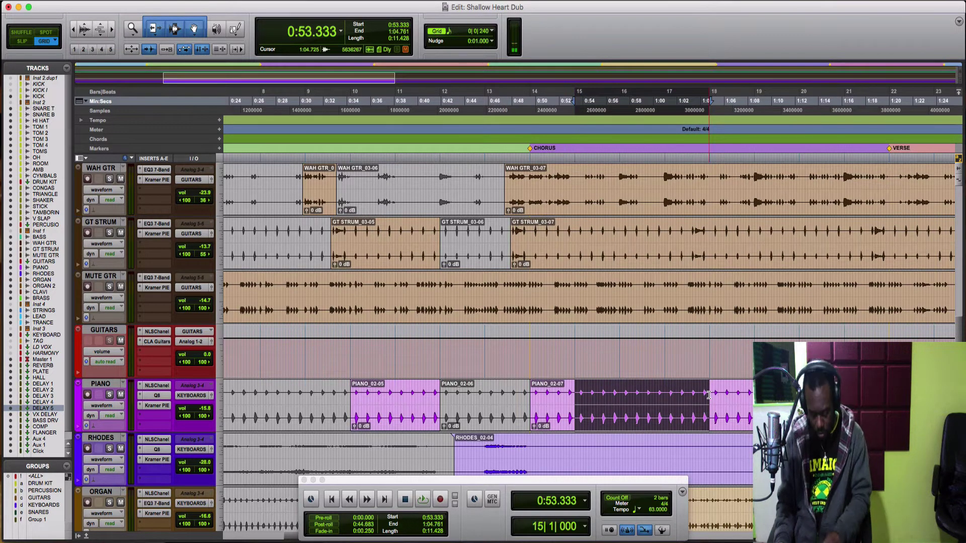
key(super+e)
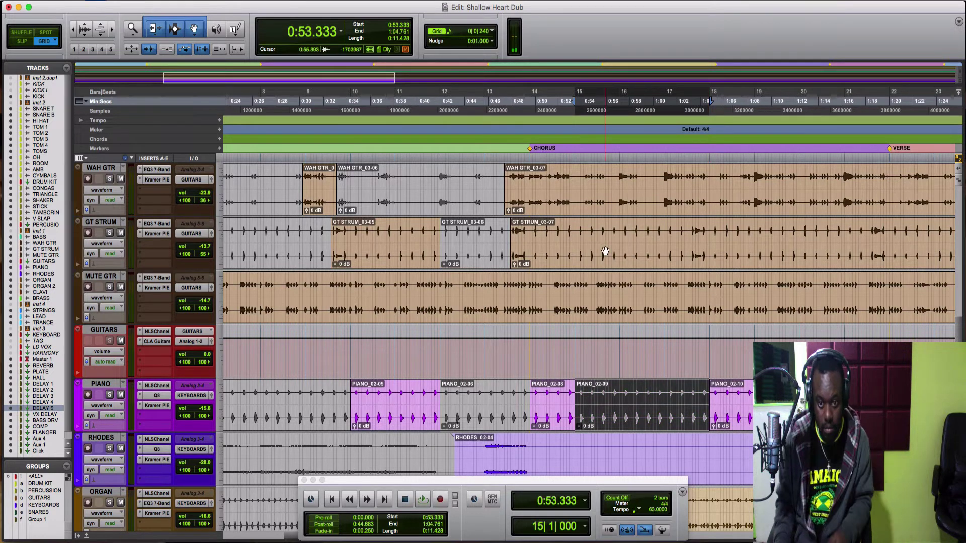
- Separate the GT STRUM audio from 0:53.333 to 1:03.333 in the chorus, mute that clip, and play from 0:46.904
drag(574, 232, 694, 251)
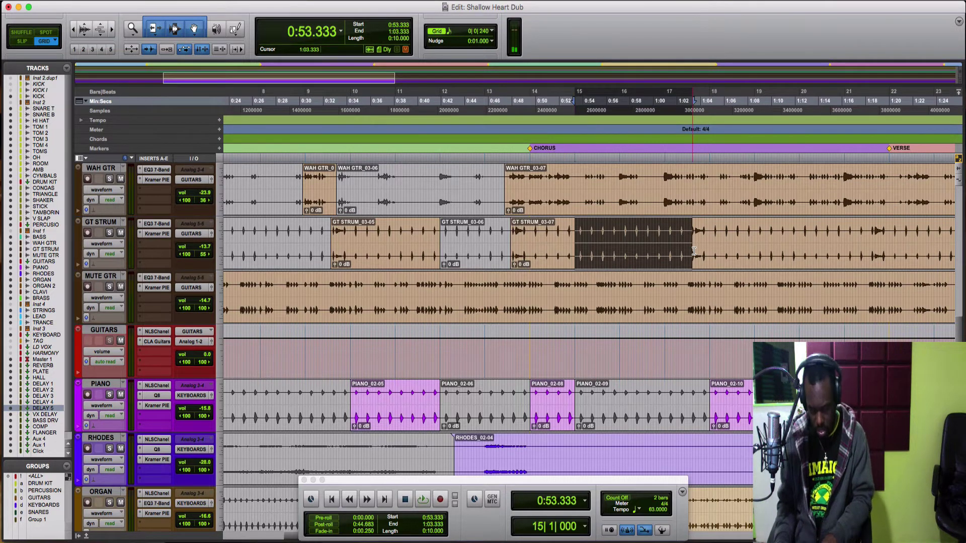
key(super+e)
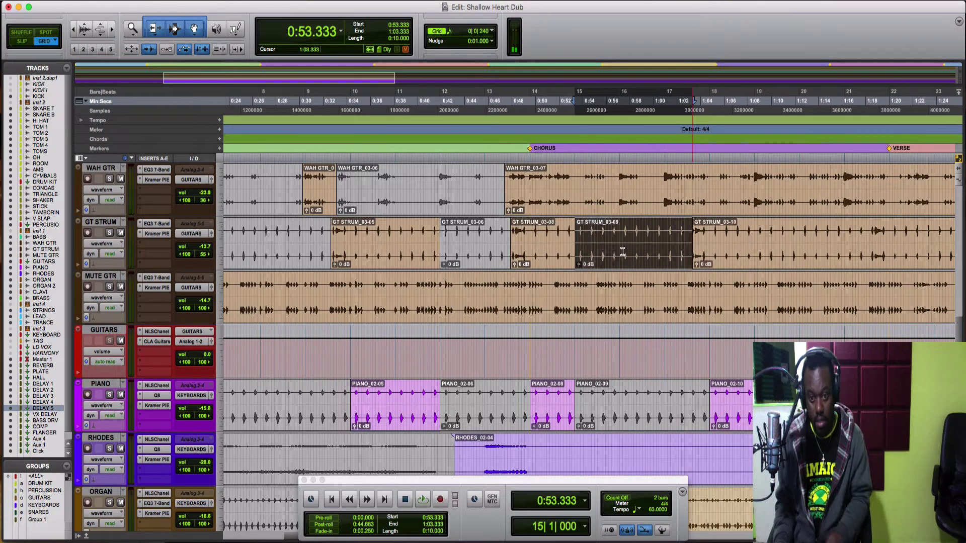
click(498, 238)
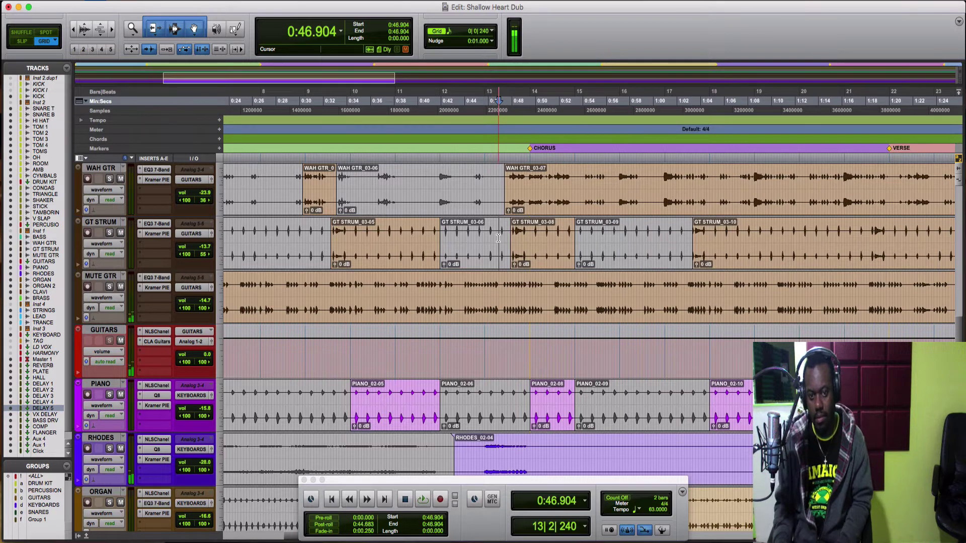
key(space)
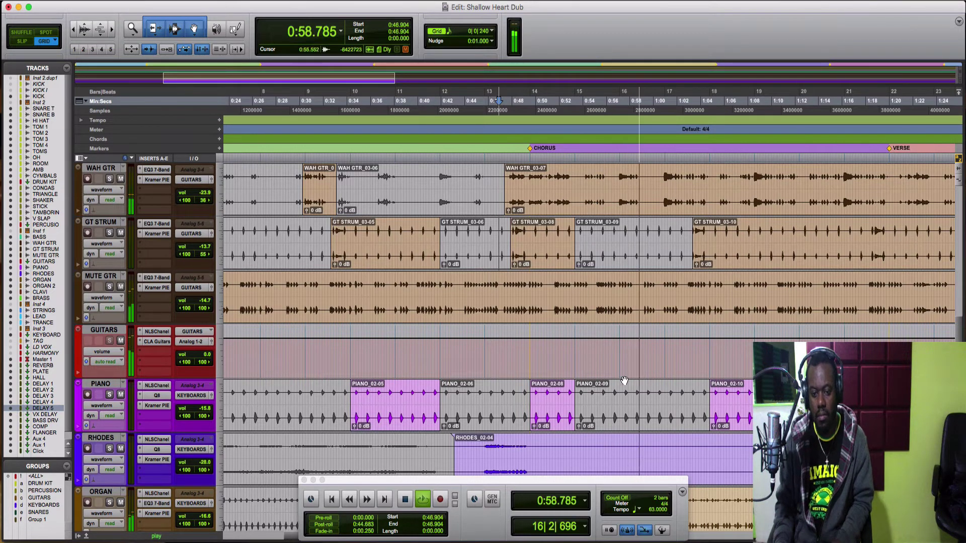
- Separate the section from 0:58.571 to 0:59.523 in the muted chorus PIANO clip, unmute it, and play from 0:57.857
drag(636, 392, 647, 390)
key(super+e)
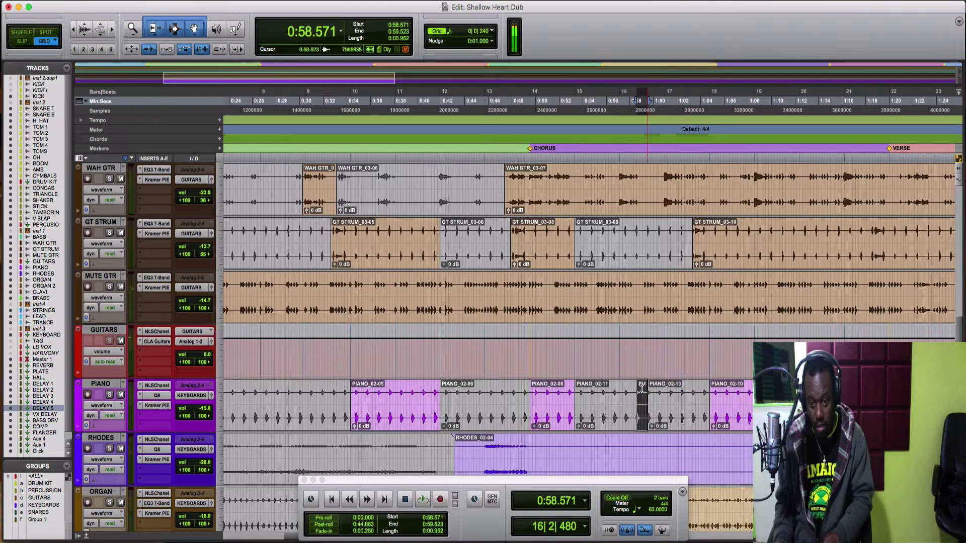
click(628, 388)
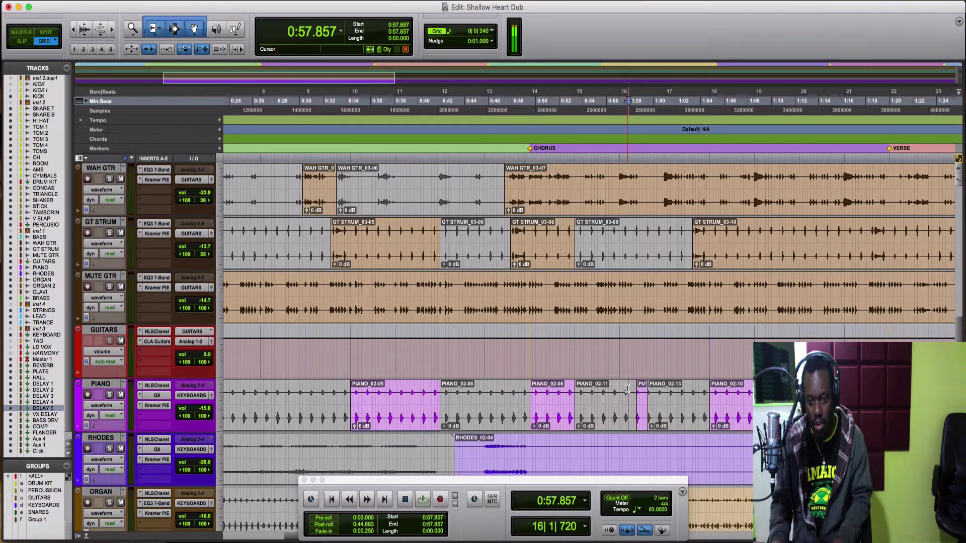
key(space)
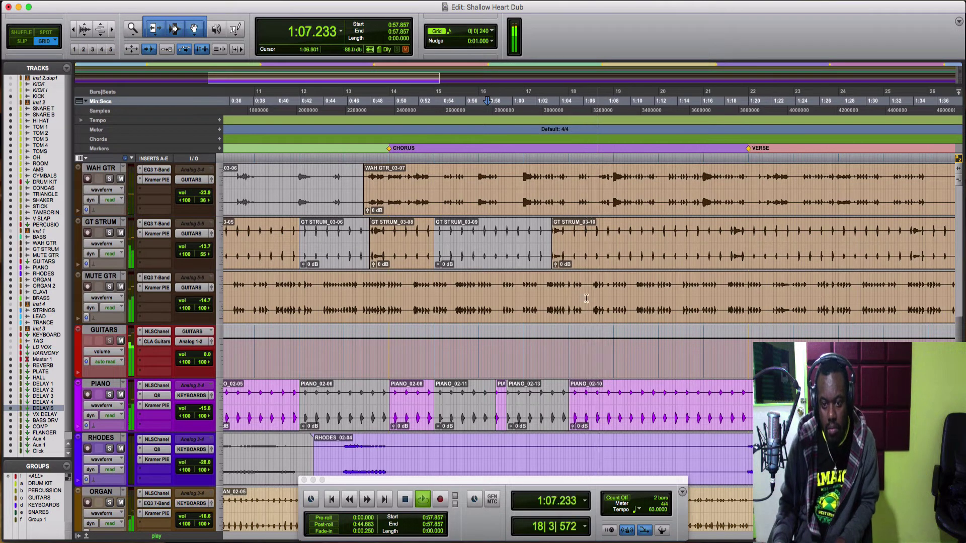
- Stop playback and audition the second half of the chorus from 1:04.047
key(Return)
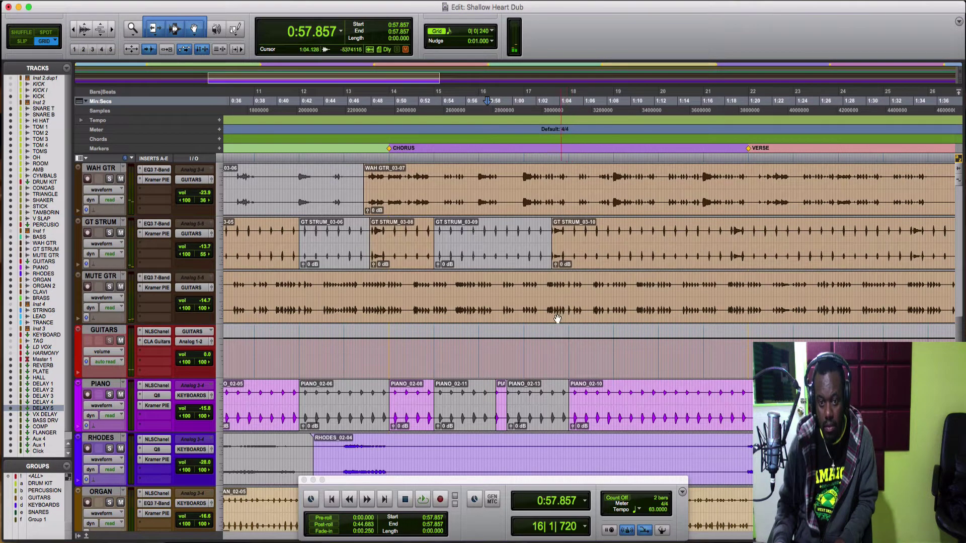
click(558, 351)
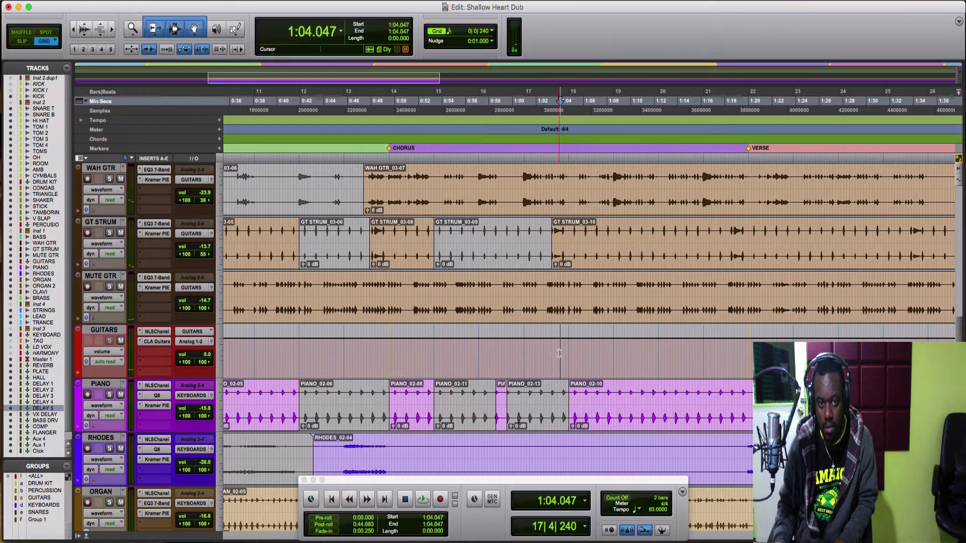
key(space)
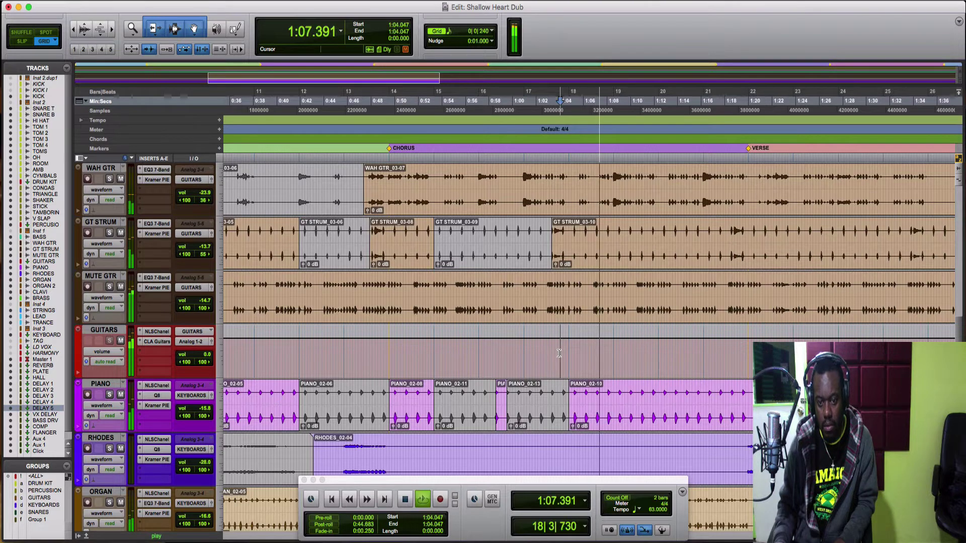
- Separate the BASS audio from 1:04.761 to 1:18.095, mute that clip, and play from 1:02.619
scroll(549, 292, up, 2)
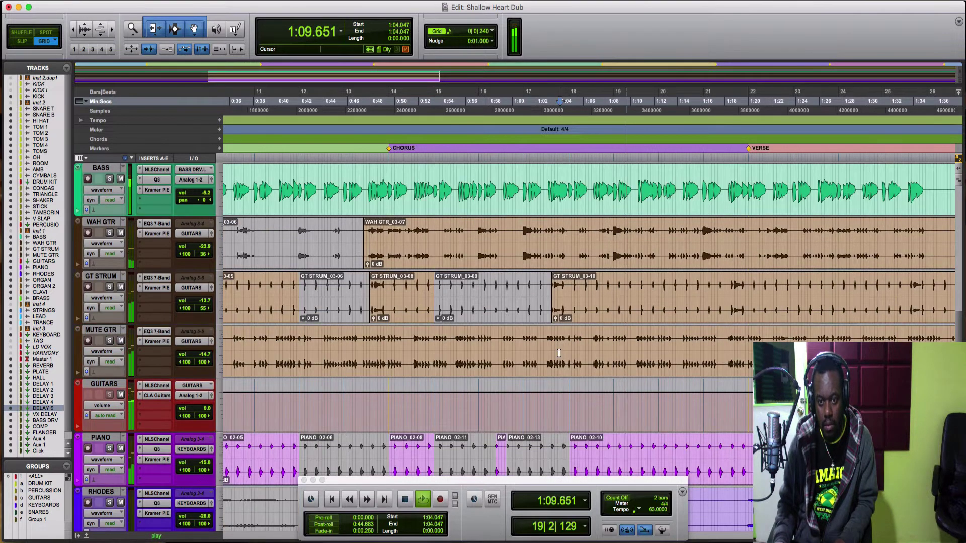
click(569, 167)
drag(569, 167, 726, 179)
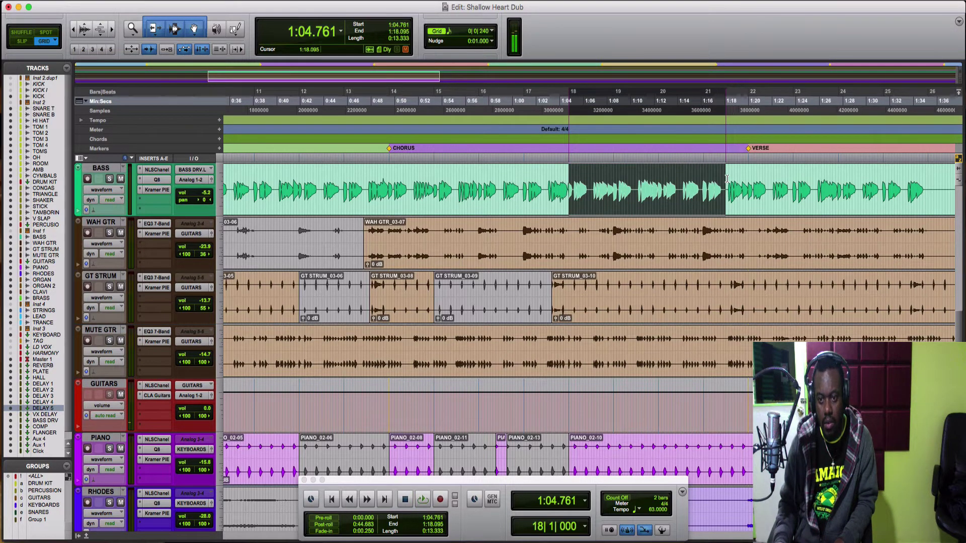
key(super+e)
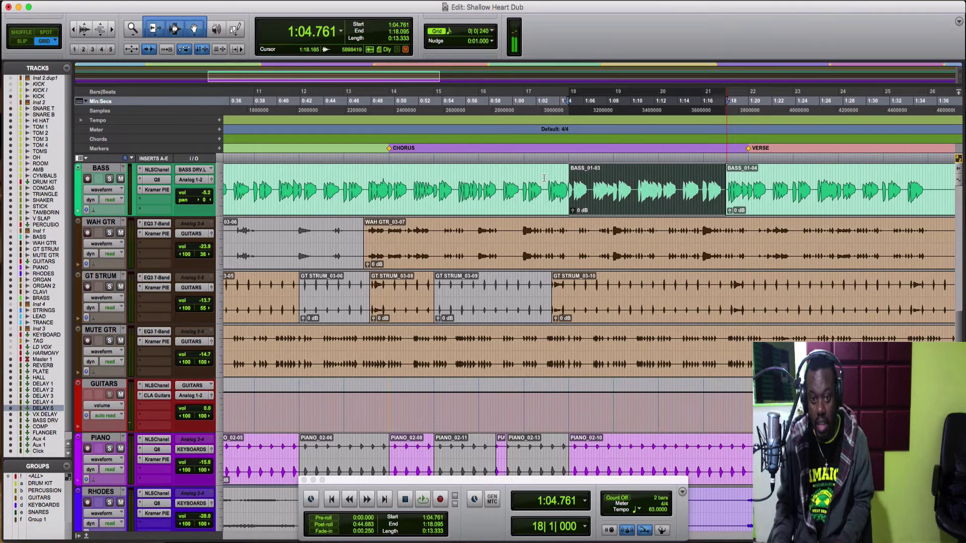
key(super+m)
click(544, 178)
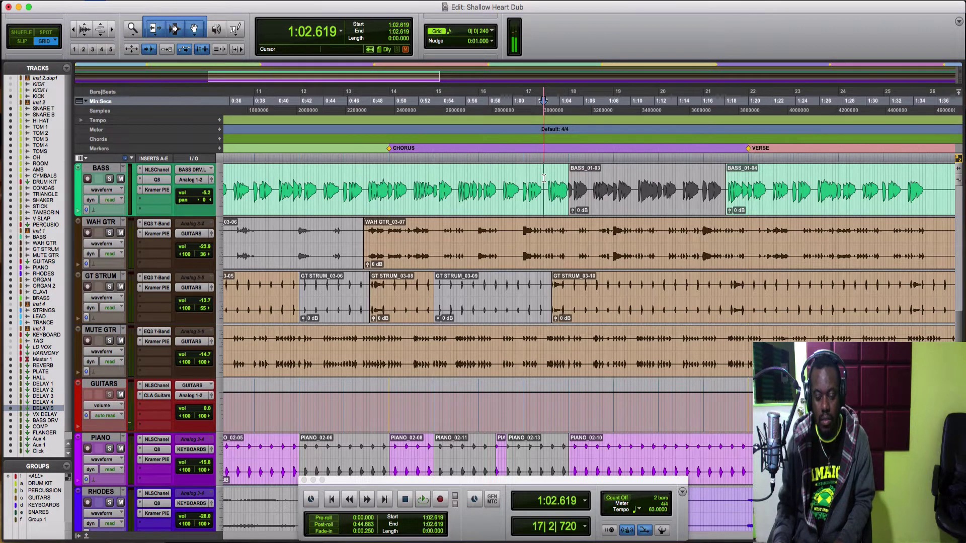
key(space)
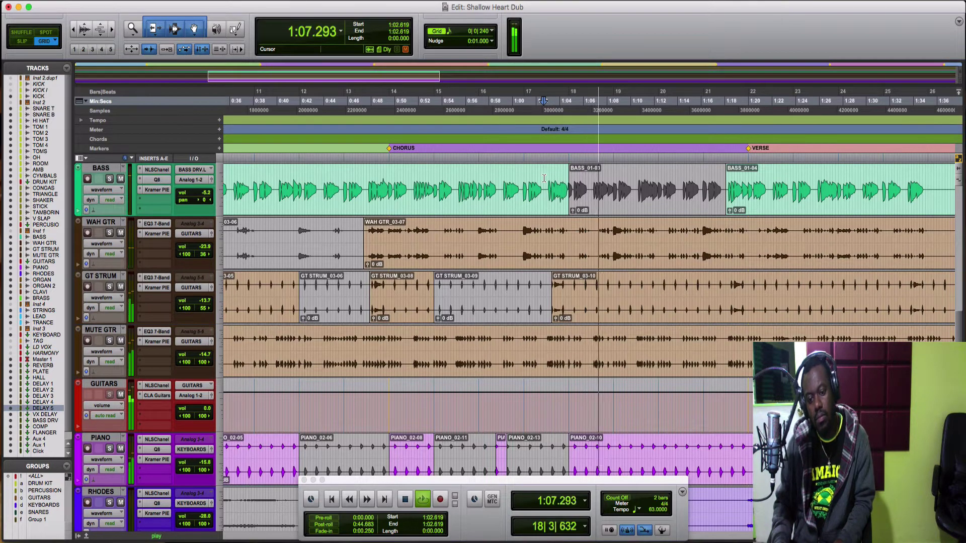
- Separate the MUTE GTR audio from 1:04.761 to 1:18.095, mute that clip, and dismiss the CPU power warning
click(566, 345)
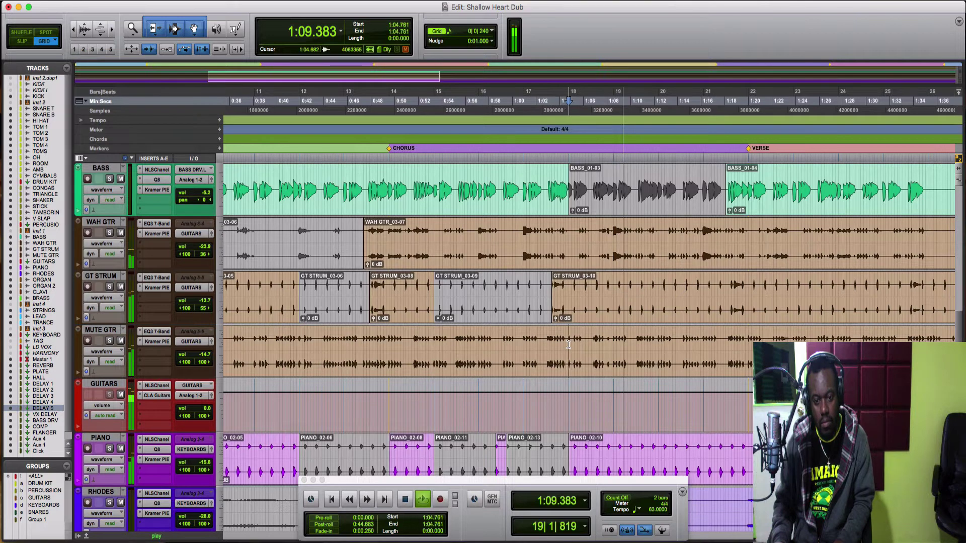
key(space)
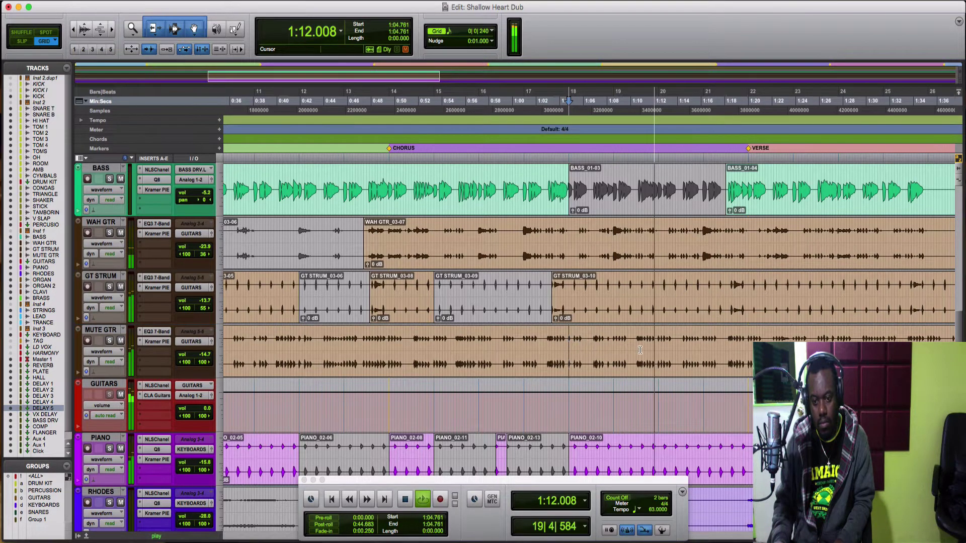
drag(640, 349, 724, 353)
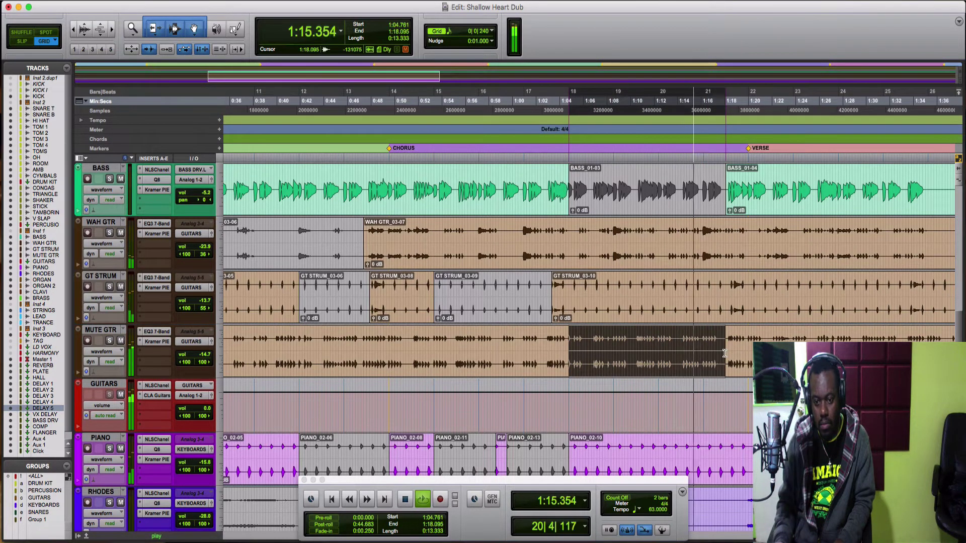
key(space)
key(super+e)
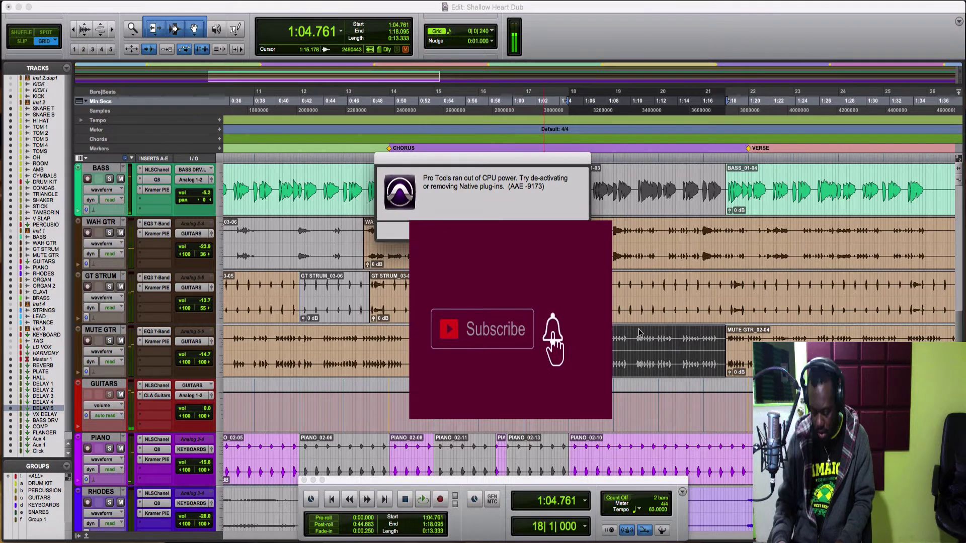
click(561, 231)
- Audition the muted bass and guitar section from 1:03.571 and its end from 1:16.904, dismissing the CPU power warnings
click(553, 236)
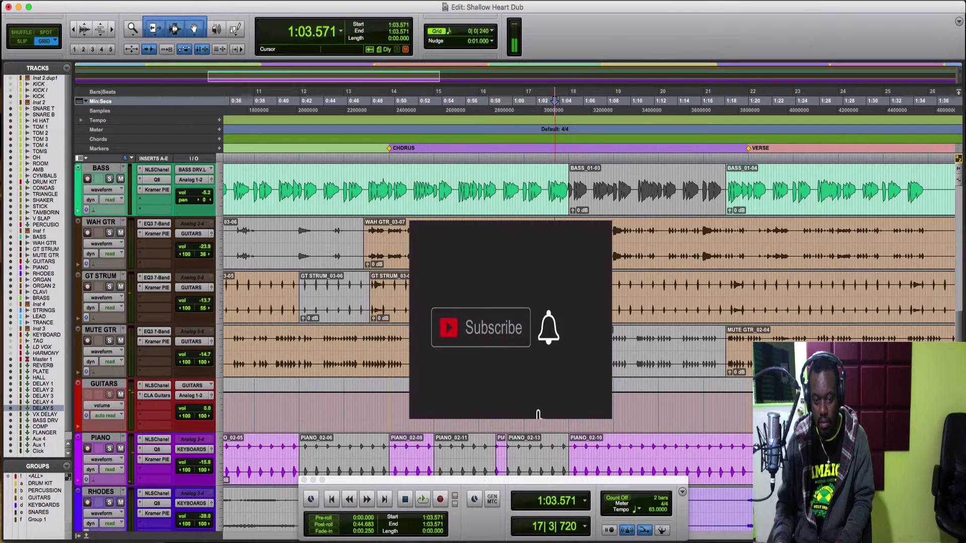
key(space)
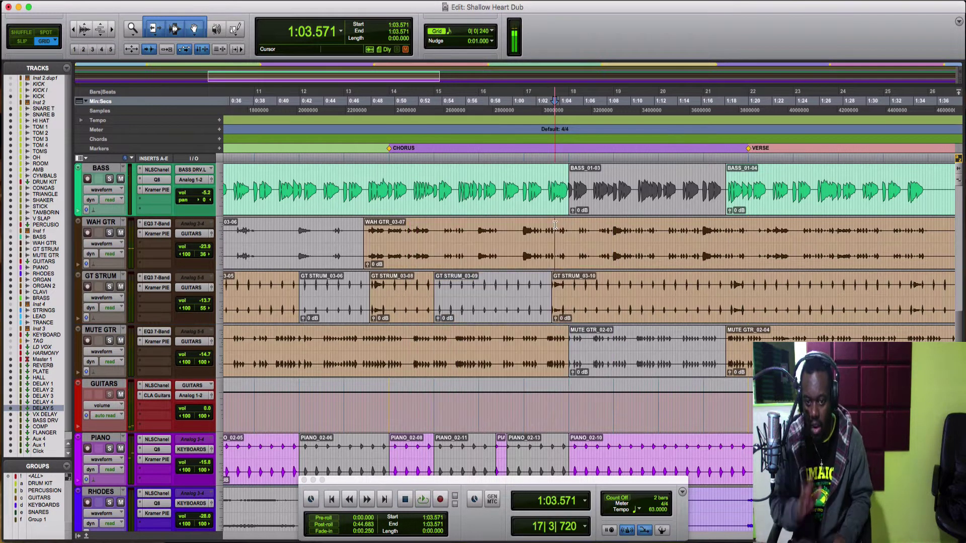
key(space)
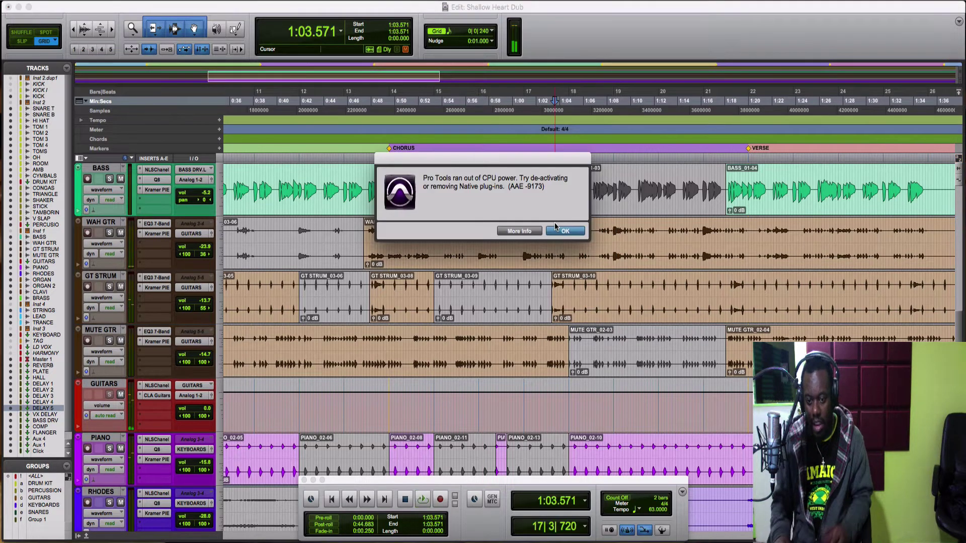
click(564, 231)
scroll(555, 225, right, 10)
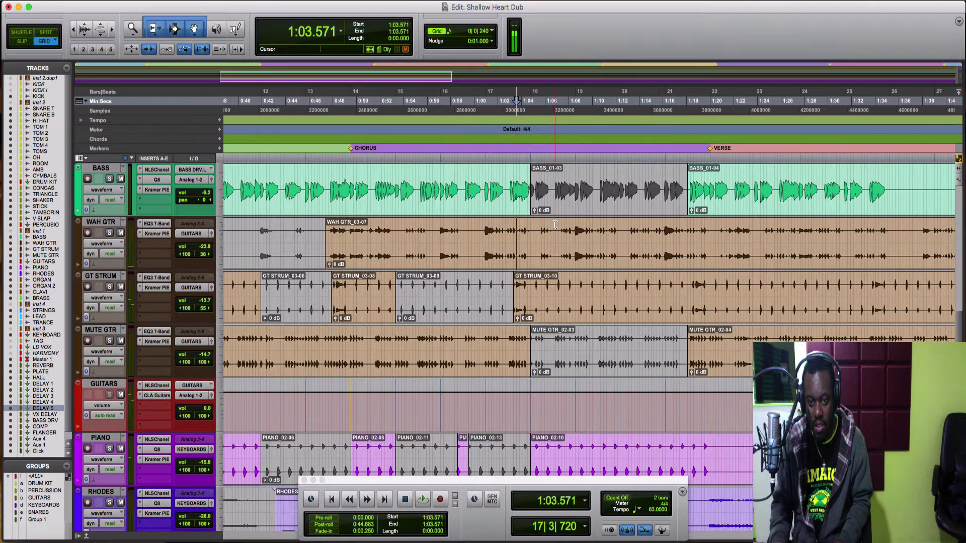
scroll(490, 237, left, 2)
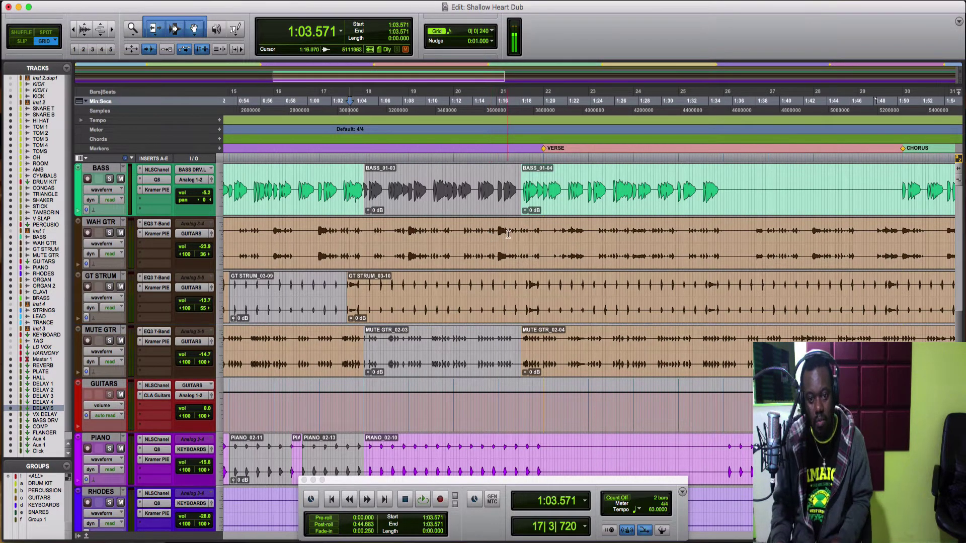
click(508, 234)
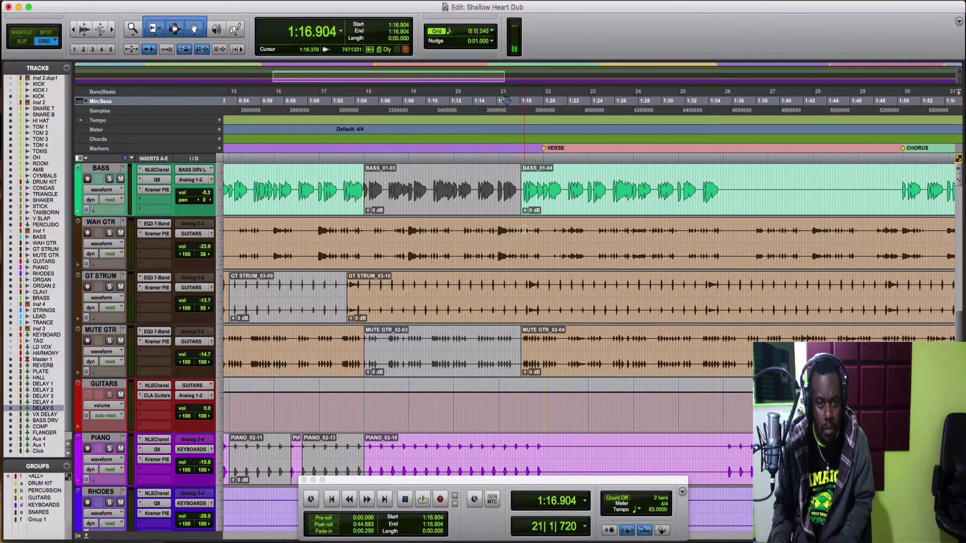
key(space)
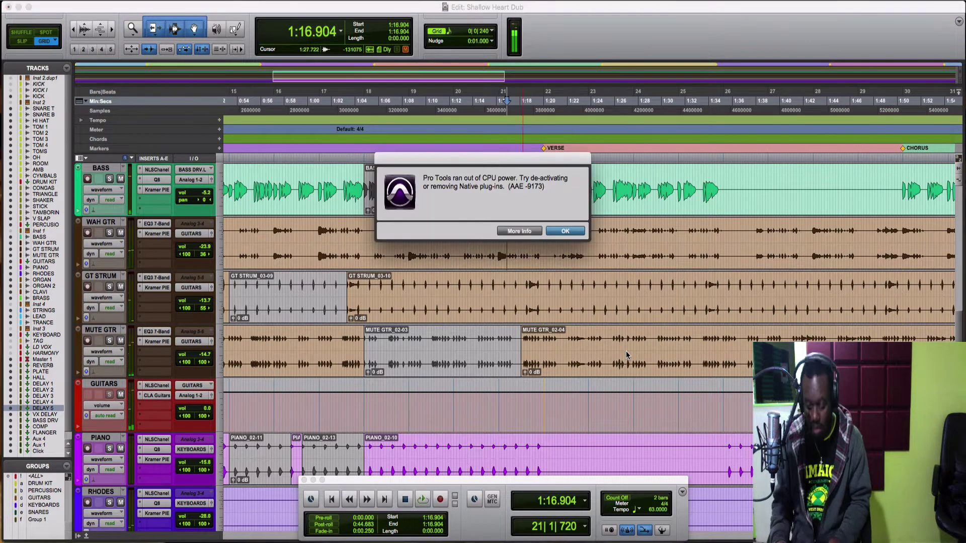
key(Return)
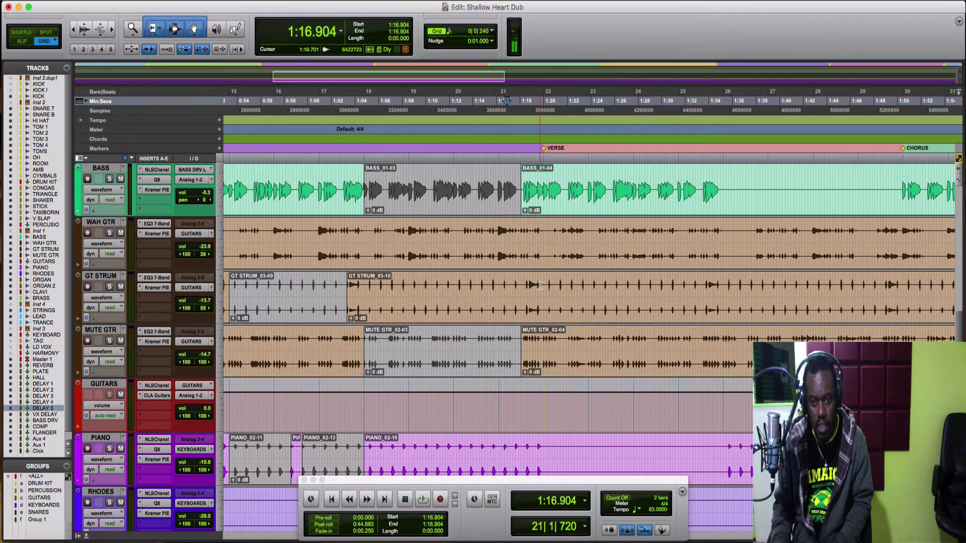
- Separate the GT STRUM audio from 1:20.000 to 1:33.809 at the verse start, mute that clip, and play it back
drag(544, 285, 701, 306)
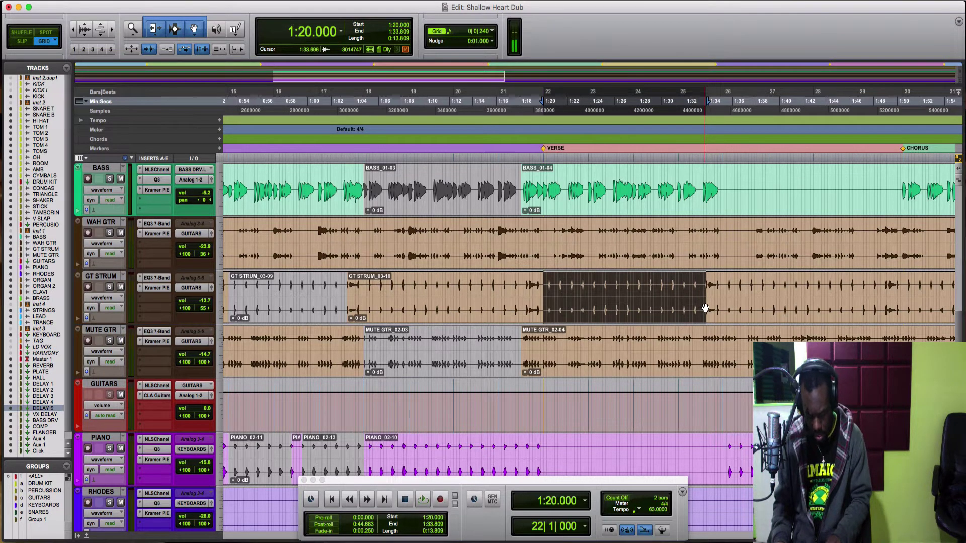
key(super+e)
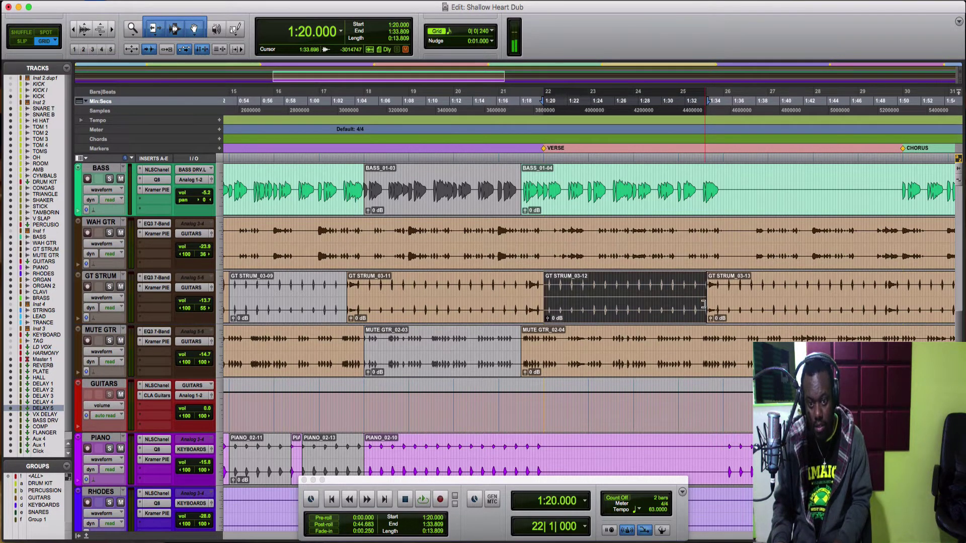
key(space)
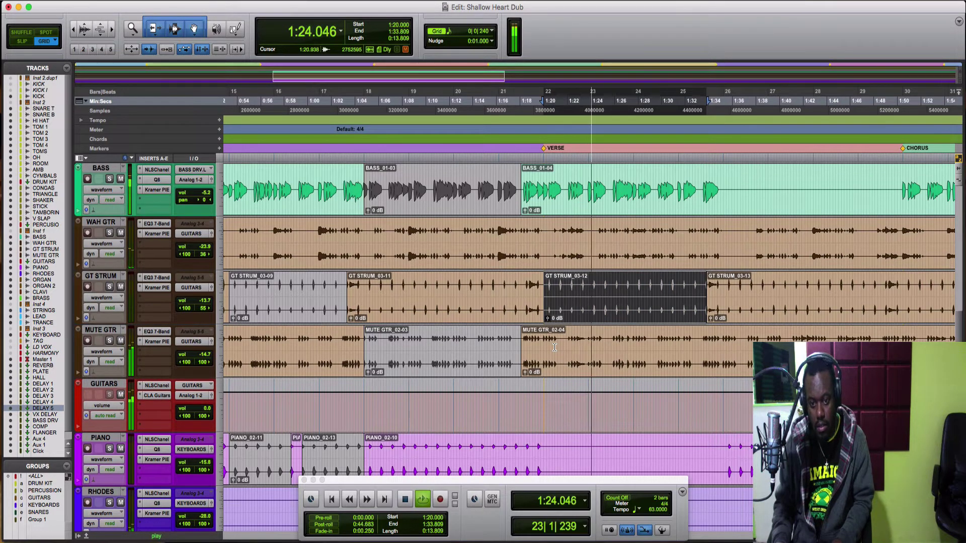
- Separate the RHODES audio from 1:19.523 to 1:30.714 around the verse start, mute that clip, and play from there
scroll(554, 347, down, 10)
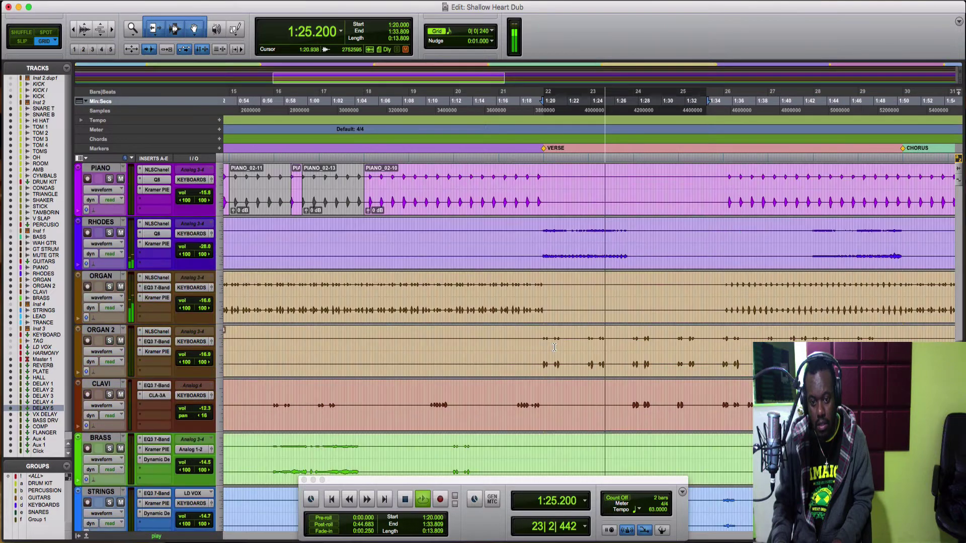
click(539, 236)
shift+click(669, 250)
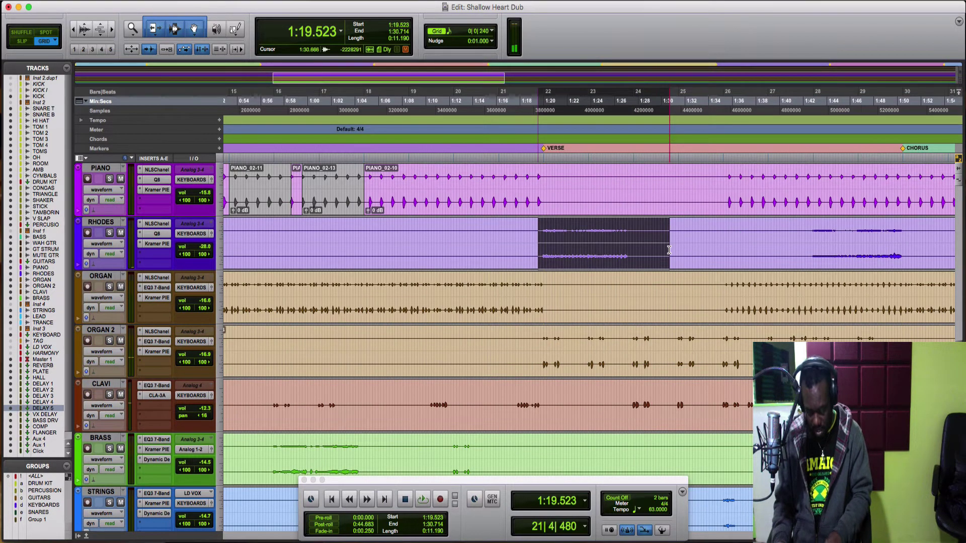
key(super+e)
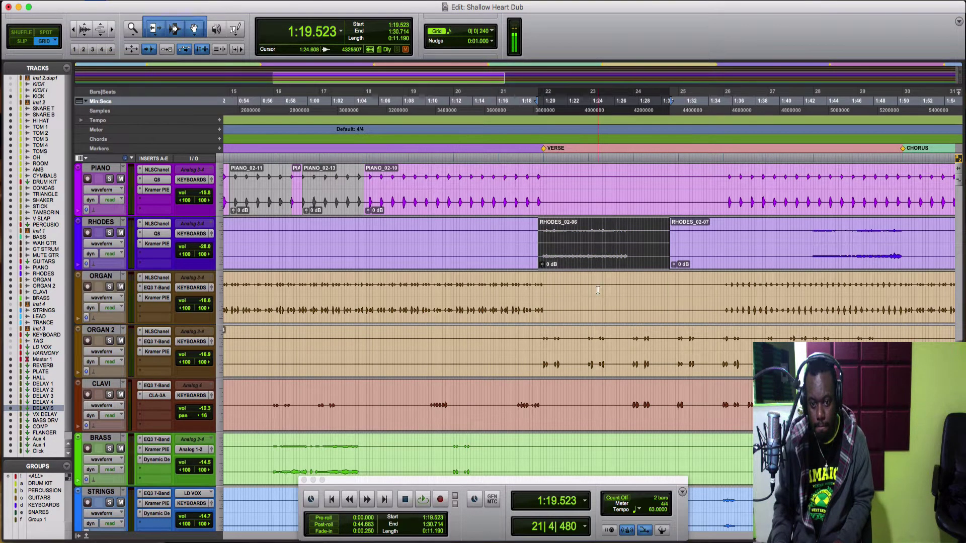
scroll(598, 289, down, 2)
key(space)
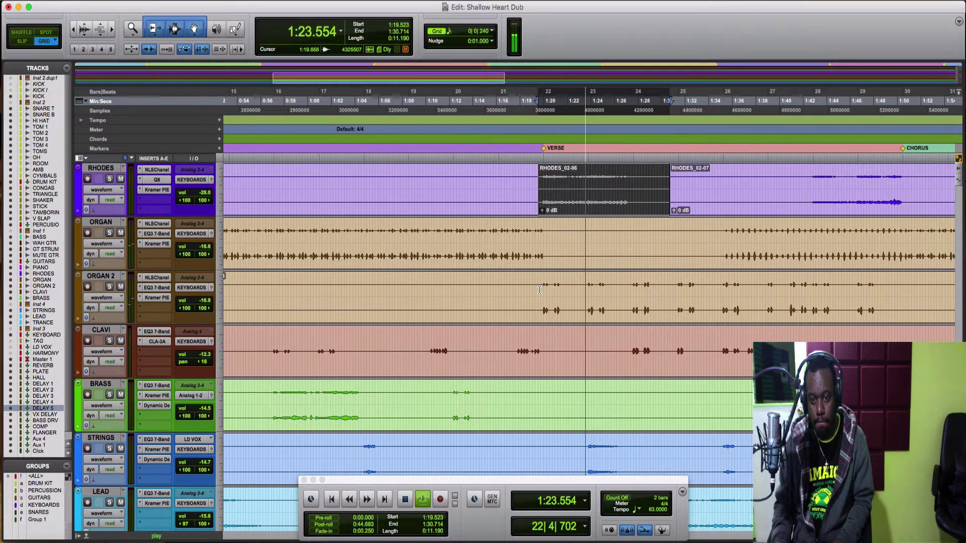
- Separate the ORGAN 2 audio from 1:19.523 to about 1:35, mute that clip, and play back from 1:18.333
drag(539, 290, 614, 293)
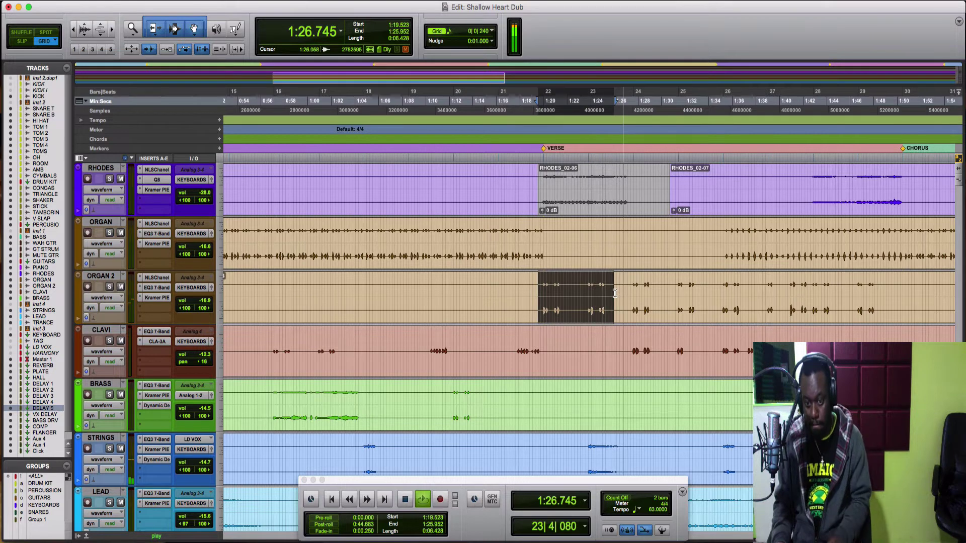
key(b)
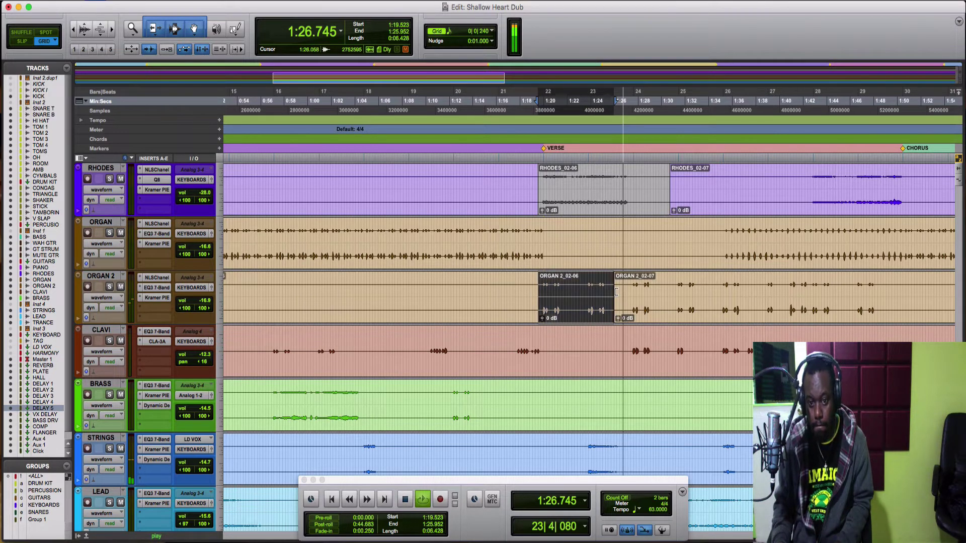
key(space)
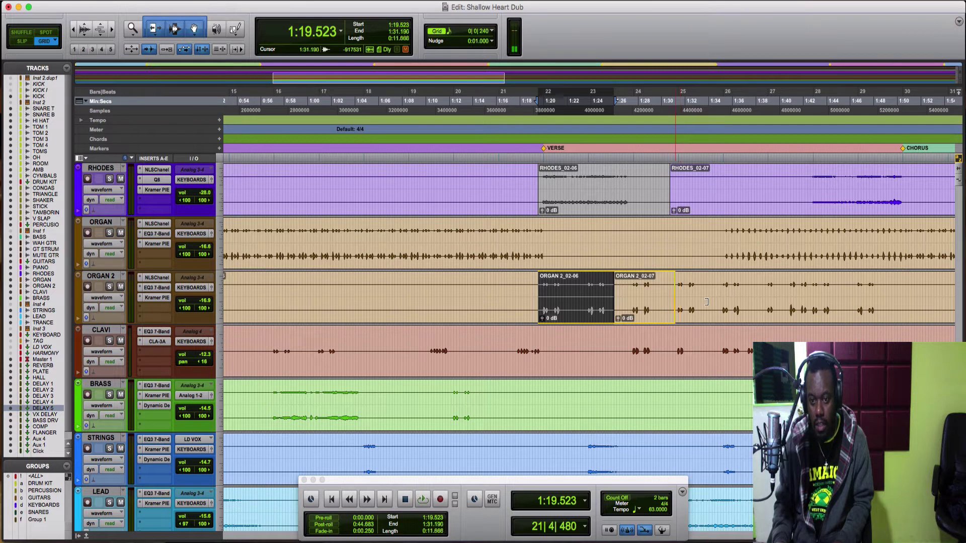
key(super+z)
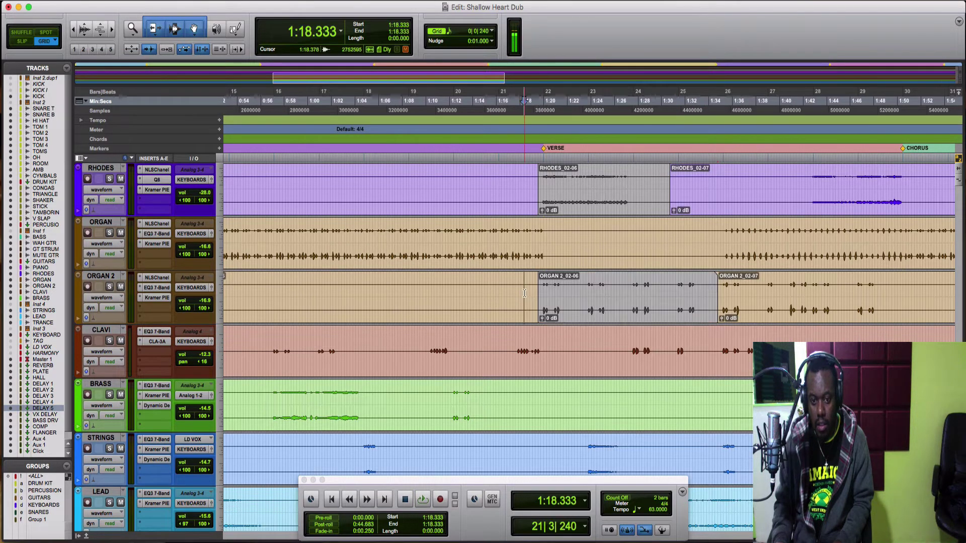
click(524, 293)
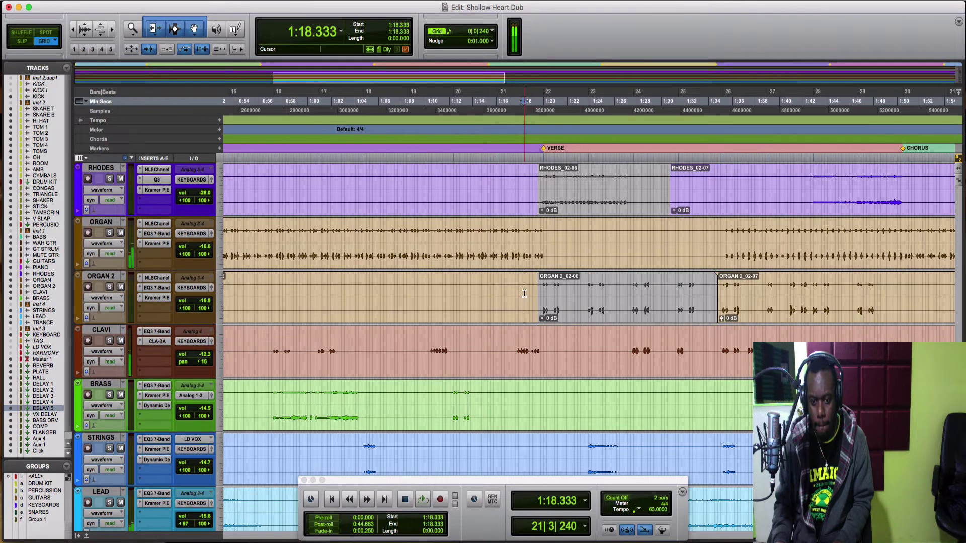
key(space)
- Separate the WAH GTR audio from 1:20.000 to 1:36.666 at the verse start, mute that clip, and play from 1:18.809
scroll(524, 293, down, 2)
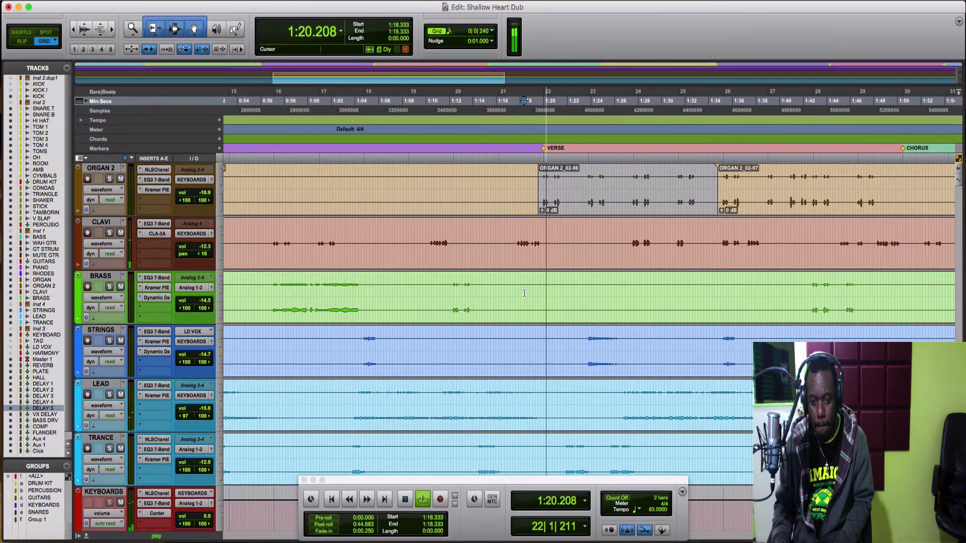
scroll(524, 293, down, 1)
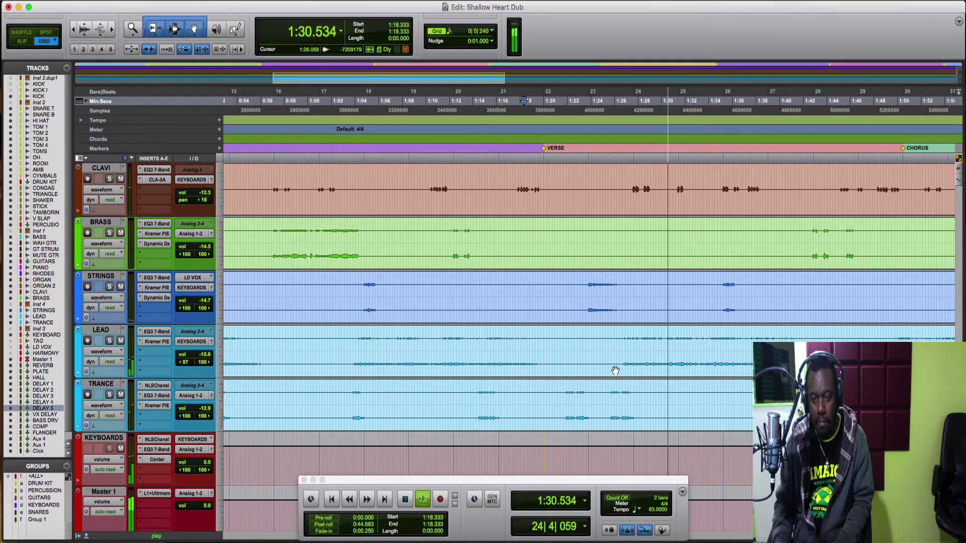
scroll(615, 371, up, 3)
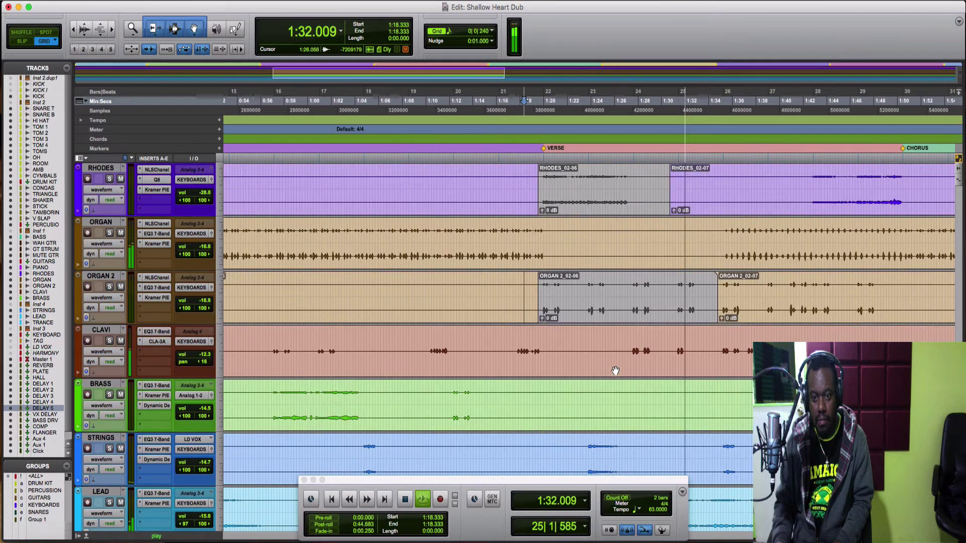
scroll(616, 371, up, 4)
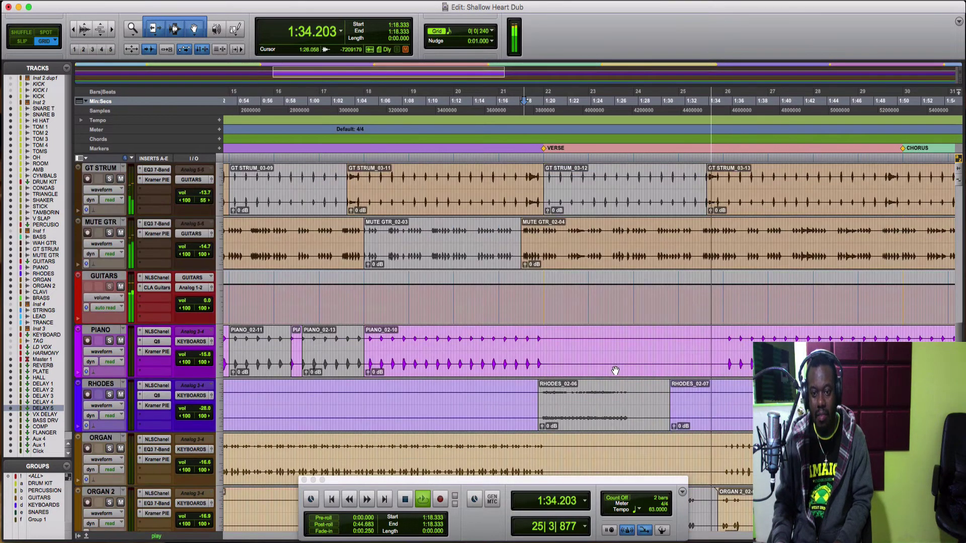
scroll(616, 371, up, 1)
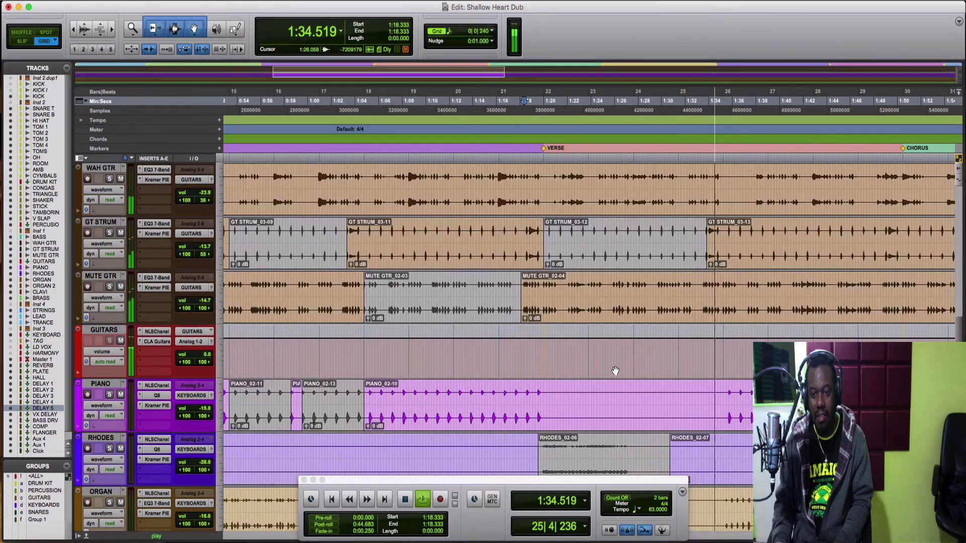
key(space)
click(543, 178)
drag(543, 178, 739, 195)
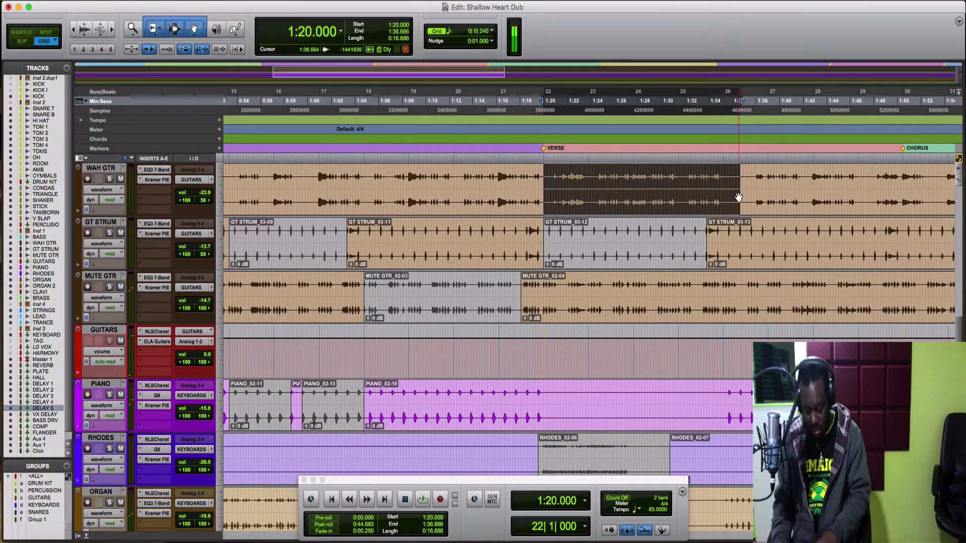
key(super+e)
click(528, 230)
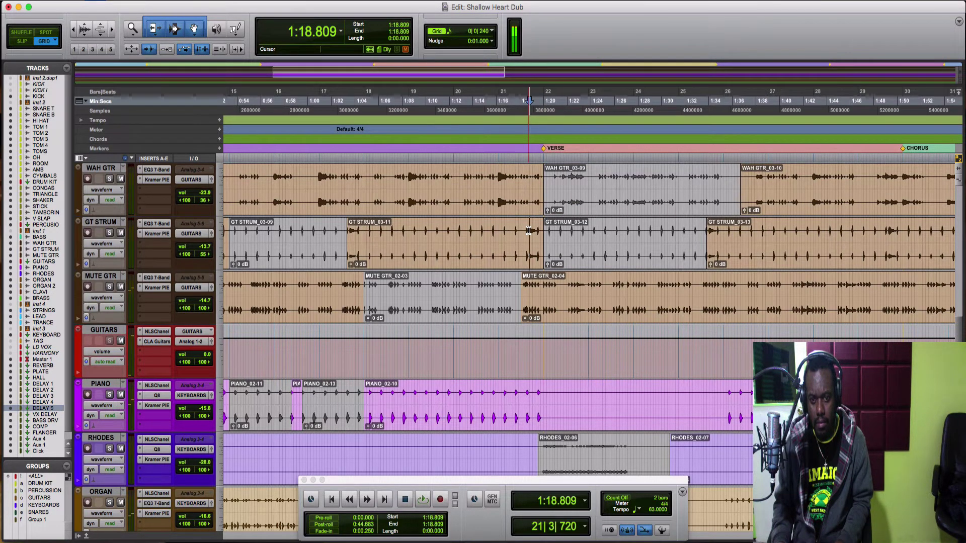
key(space)
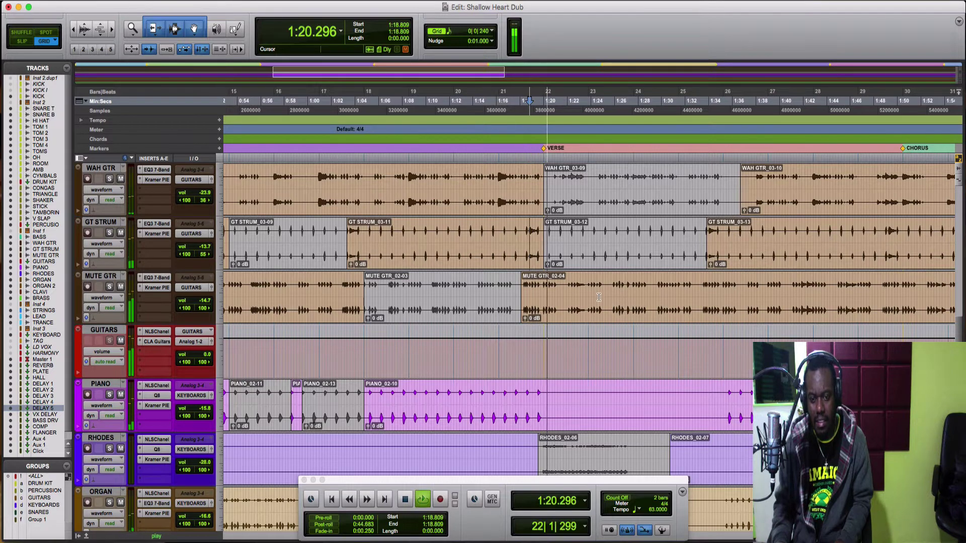
- Audition the verse from 1:21.666 while examining the BRASS, STRINGS, LEAD and TRANCE tracks
scroll(600, 298, down, 2)
scroll(599, 298, right, 2)
scroll(599, 298, right, 2)
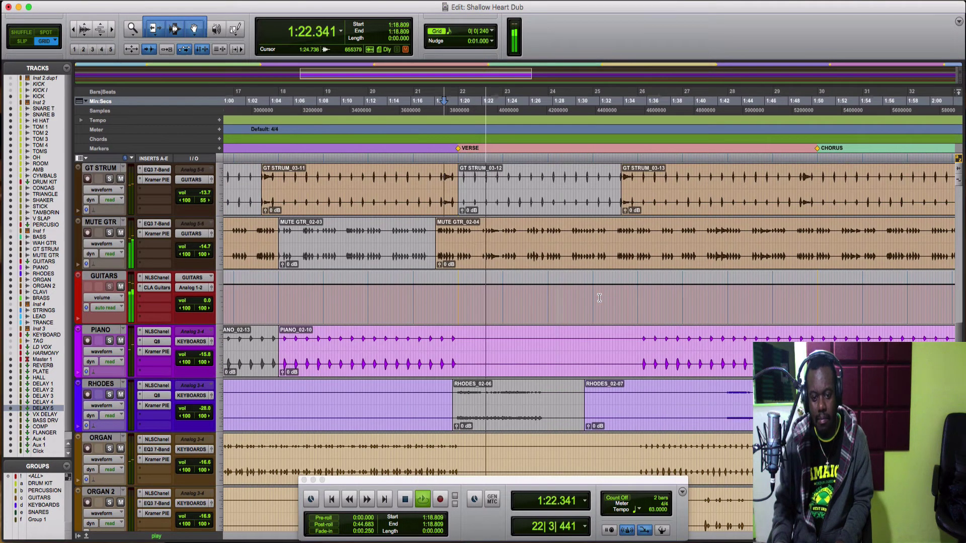
scroll(599, 298, down, 4)
scroll(600, 298, down, 5)
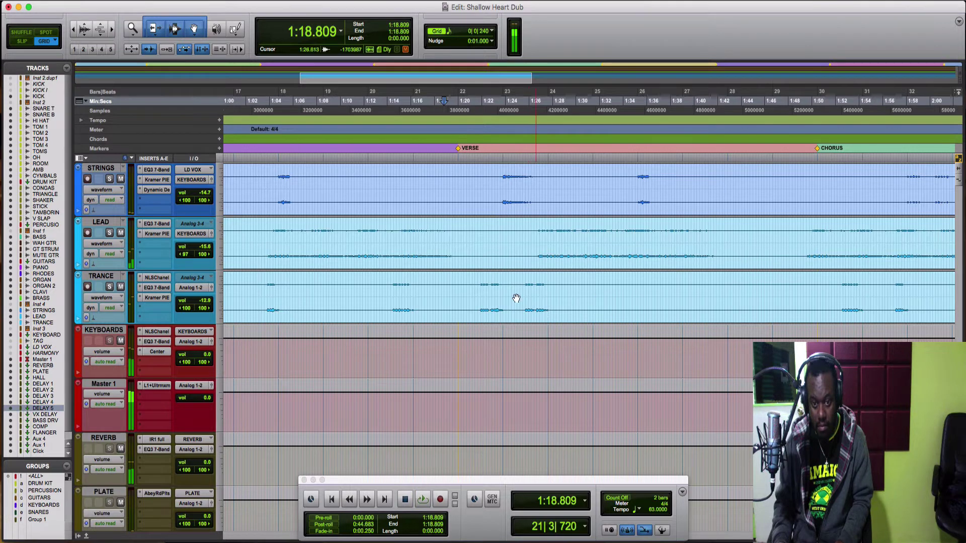
click(478, 286)
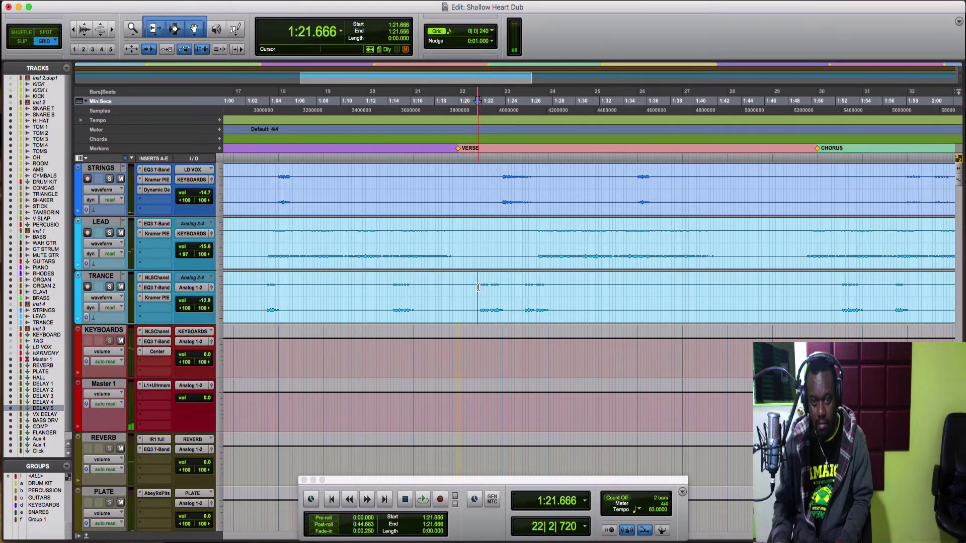
key(space)
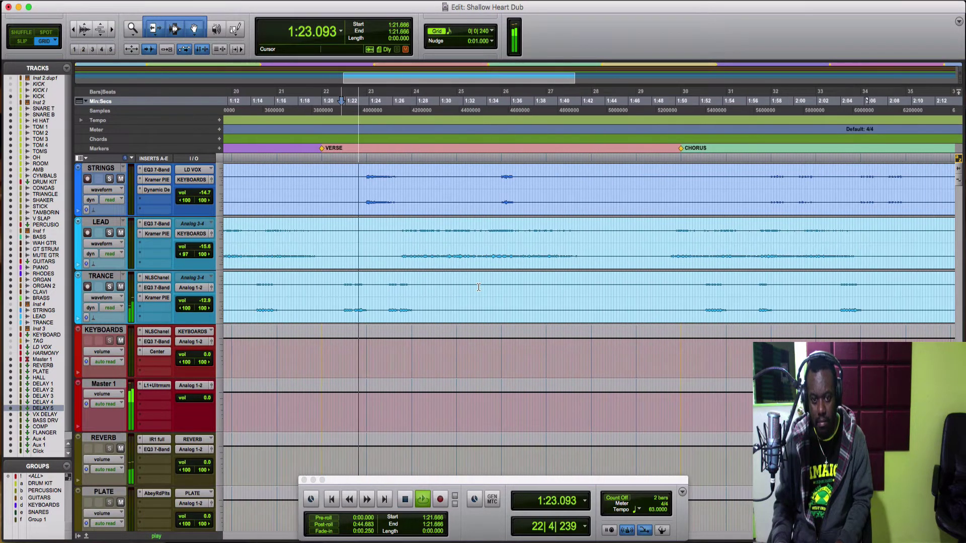
scroll(479, 286, up, 2)
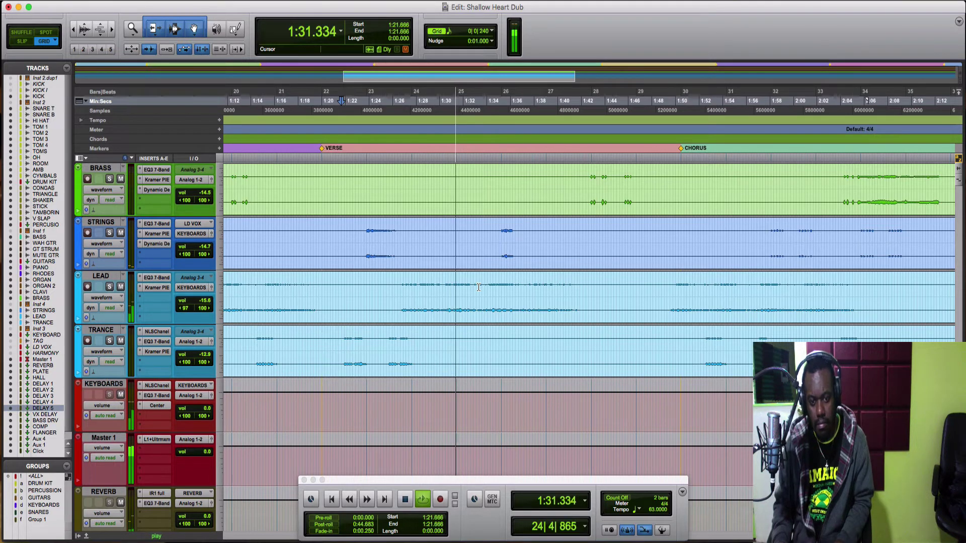
key(Return)
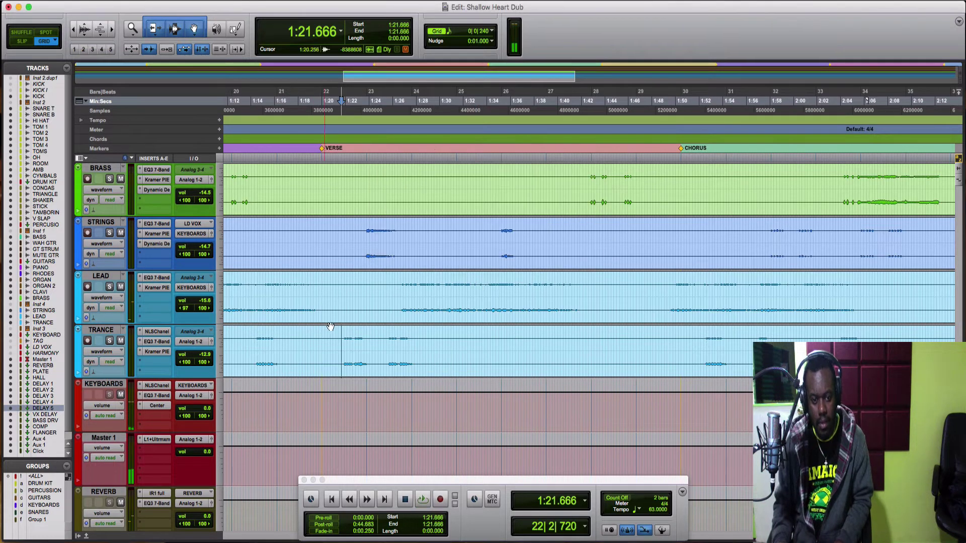
- Set the grid to 1/8 note and play the verse from 1:20.238
click(324, 342)
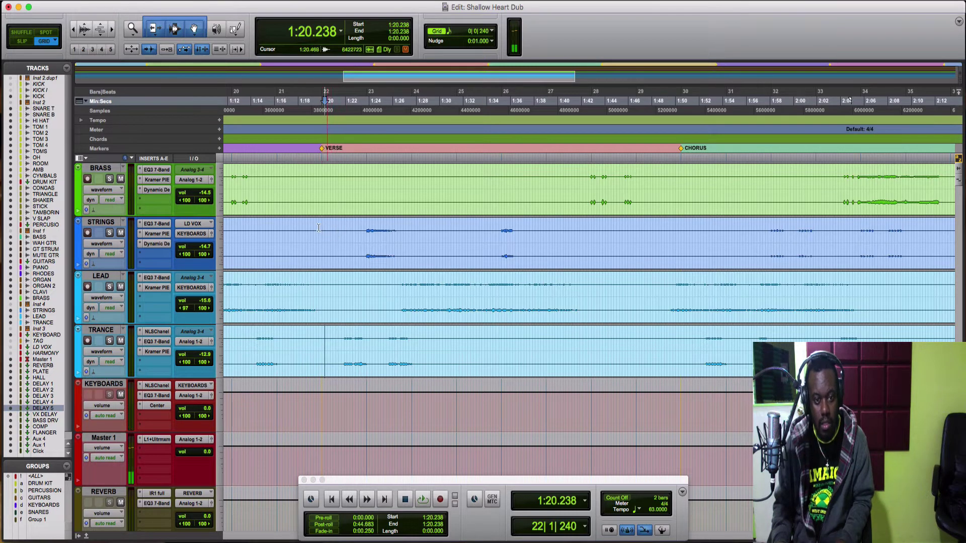
click(450, 33)
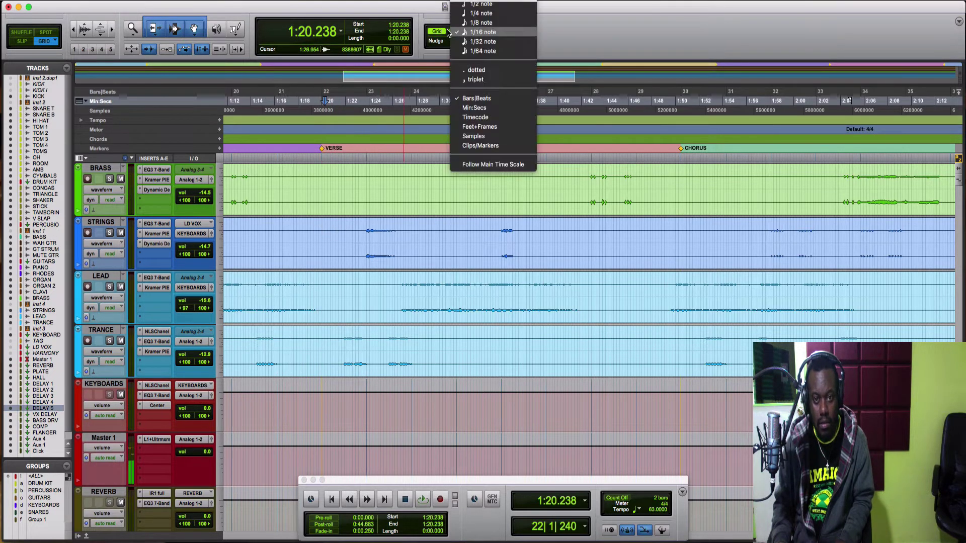
click(483, 26)
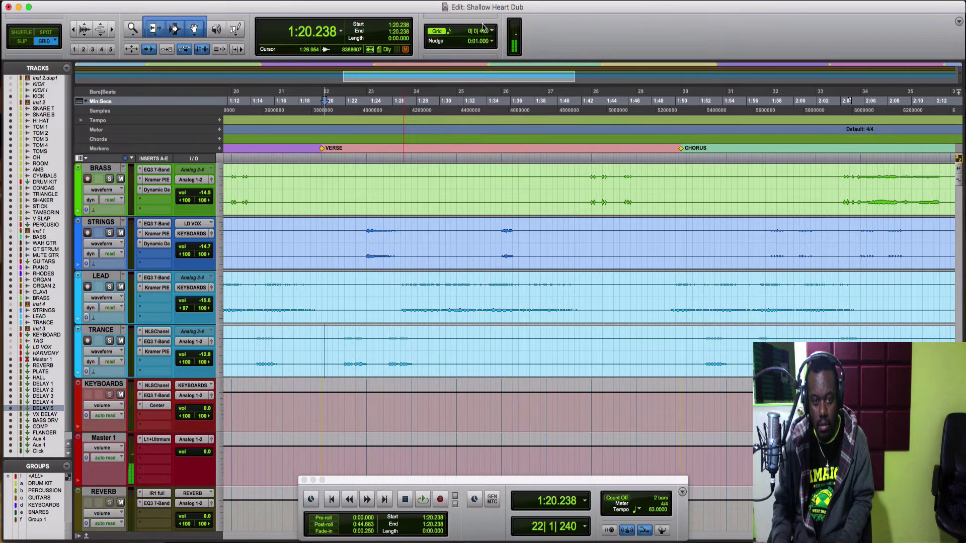
key(space)
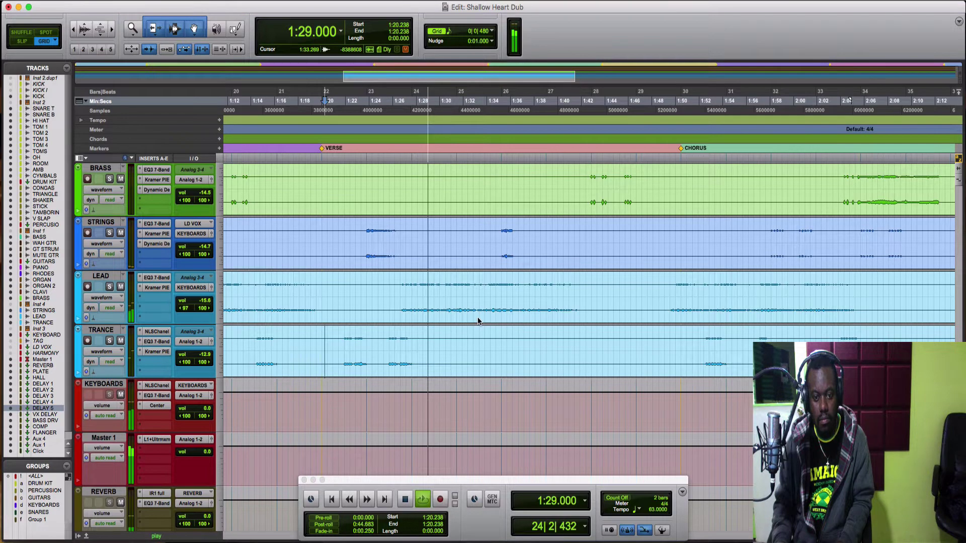
key(Return)
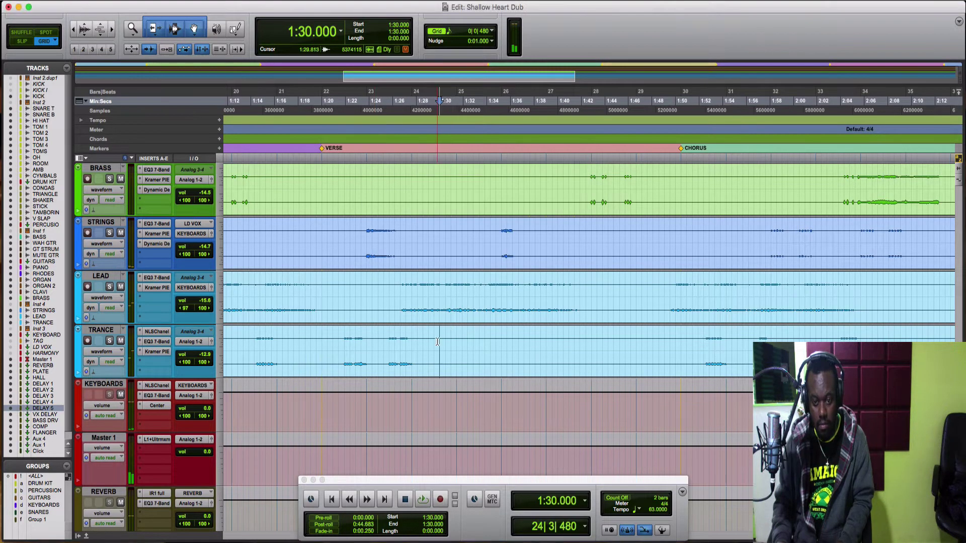
- Audition the verse from 1:30.000 and again from 1:19.523 on the STRINGS track
key(space)
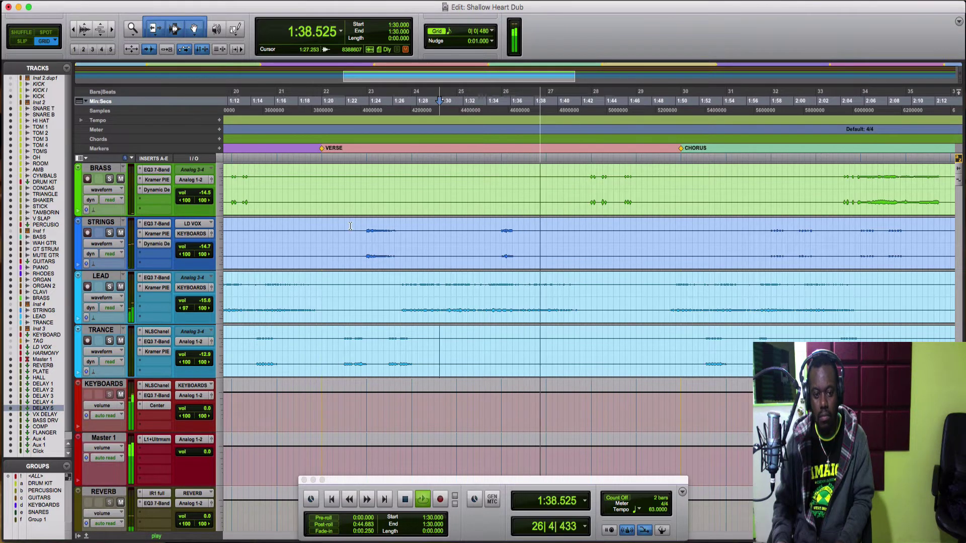
click(318, 229)
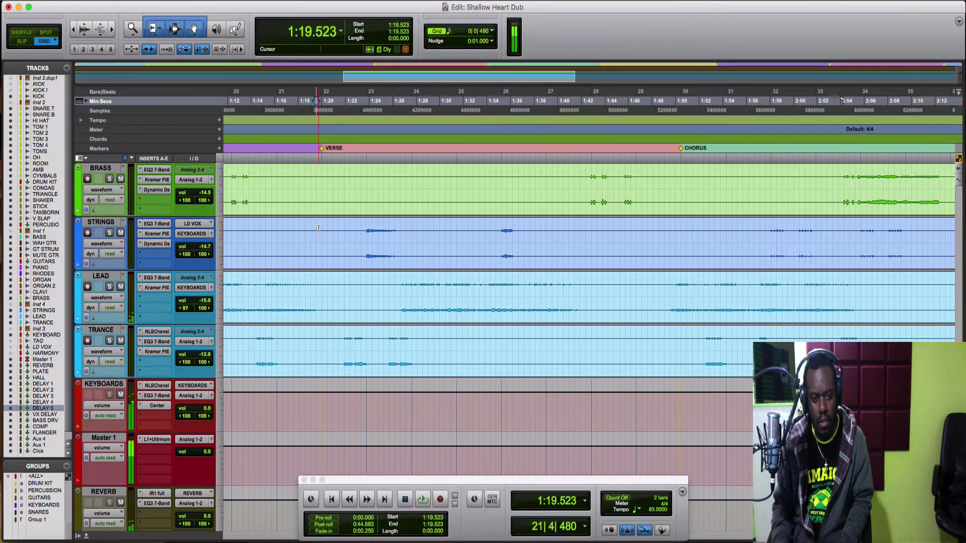
key(space)
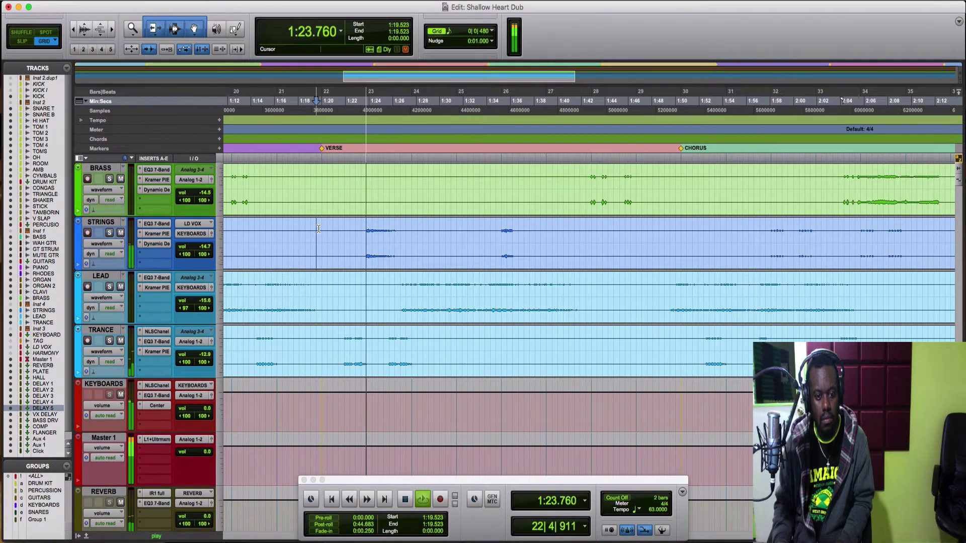
- Stop playback and separate the STRINGS audio from 1:23.809 to 1:31.428 in the verse
click(365, 235)
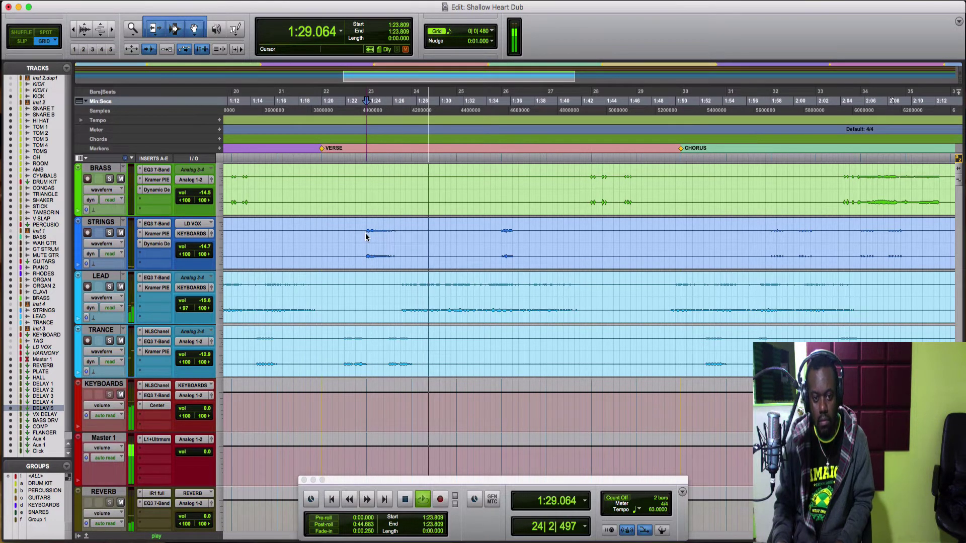
key(Return)
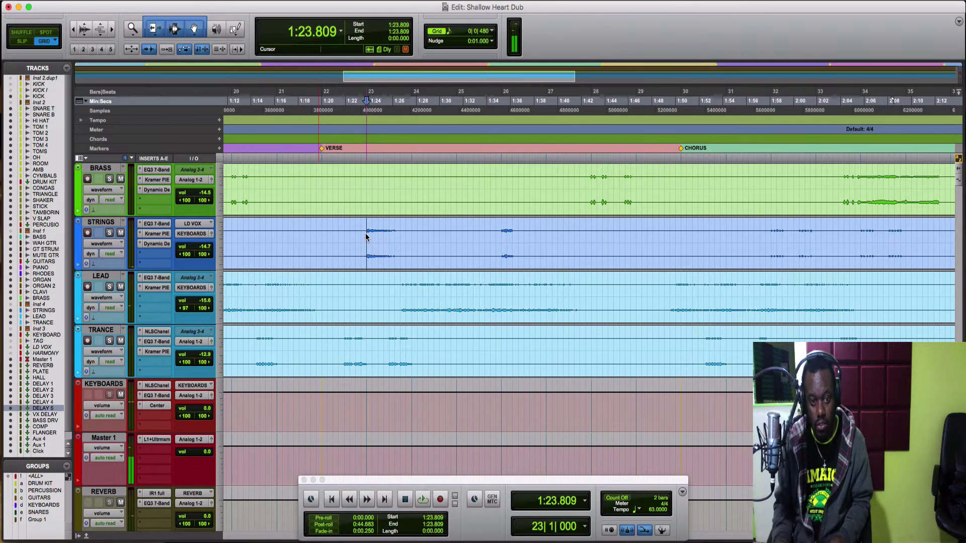
drag(440, 244, 456, 243)
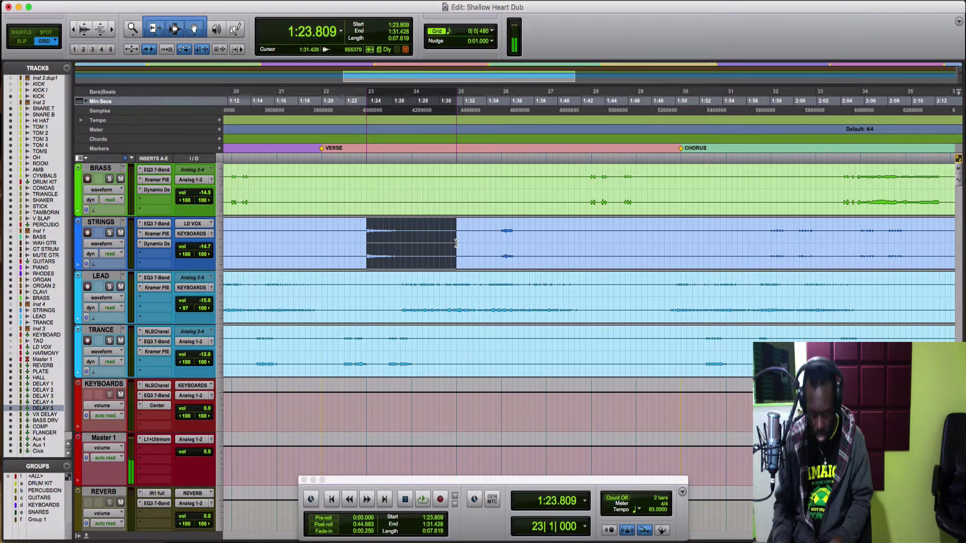
key(super+e)
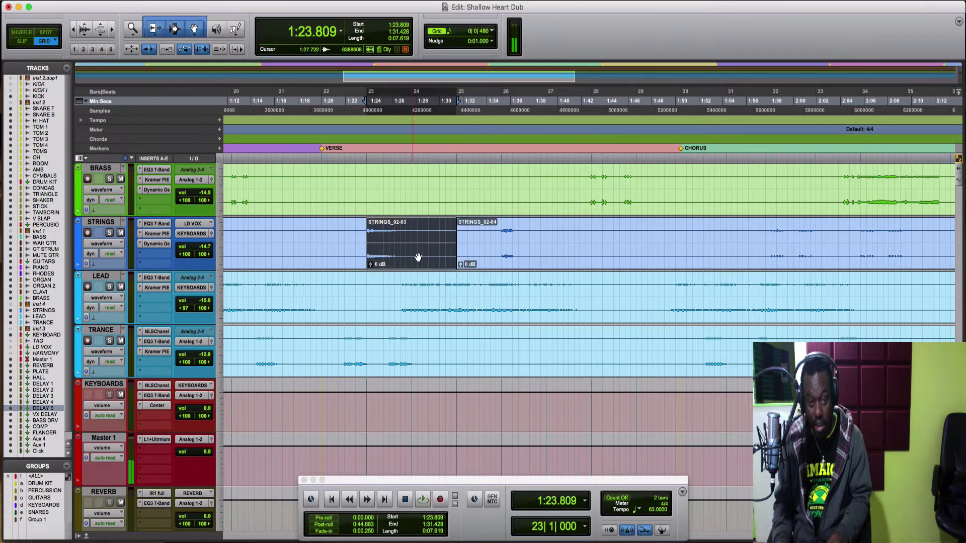
- Delete the short STRINGS clip between 1:23.809 and 1:31.428 in the second verse
click(324, 227)
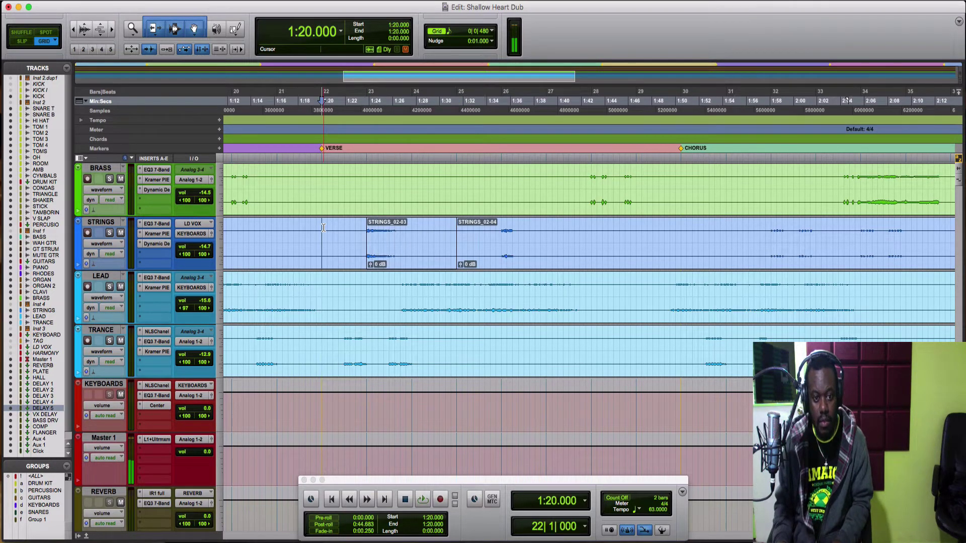
key(super+bracketleft)
key(super+bracketleft)
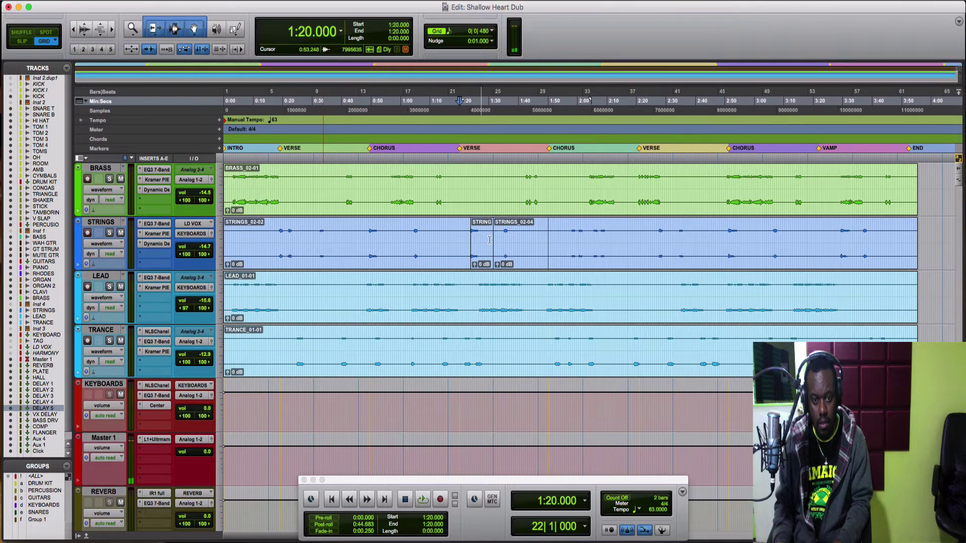
click(481, 258)
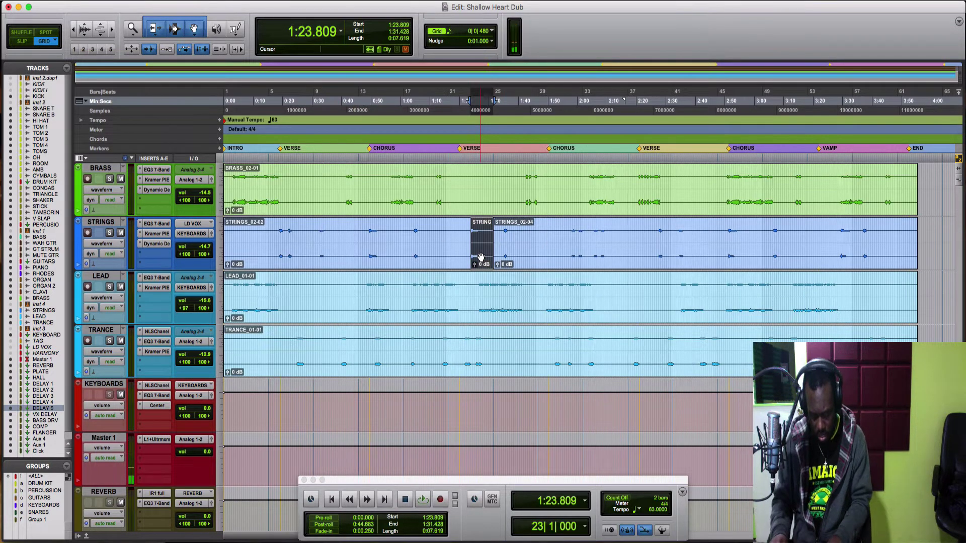
key(Delete)
key(super+bracketright)
key(super+bracketright)
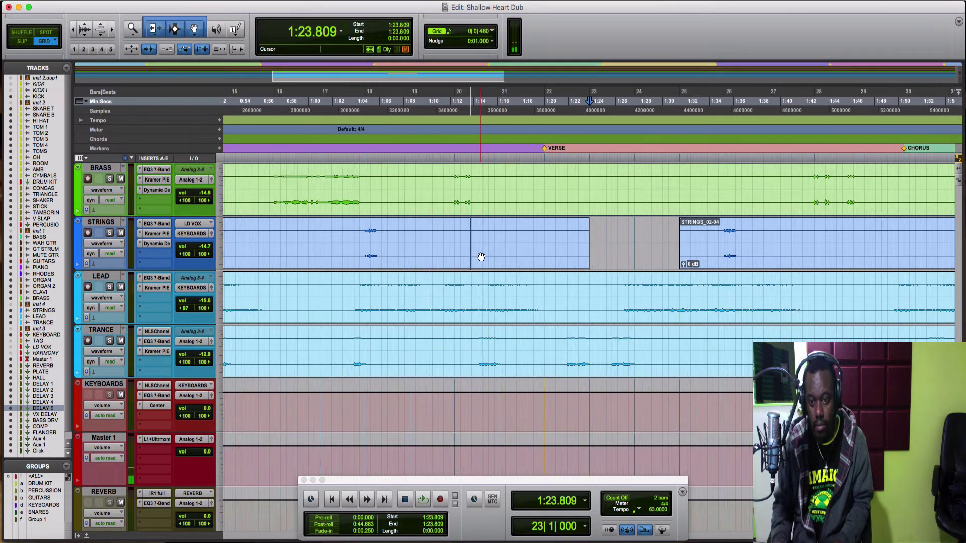
- Audition the verse from 1:23.809, and again from 1:35.238 at the drum tracks
key(space)
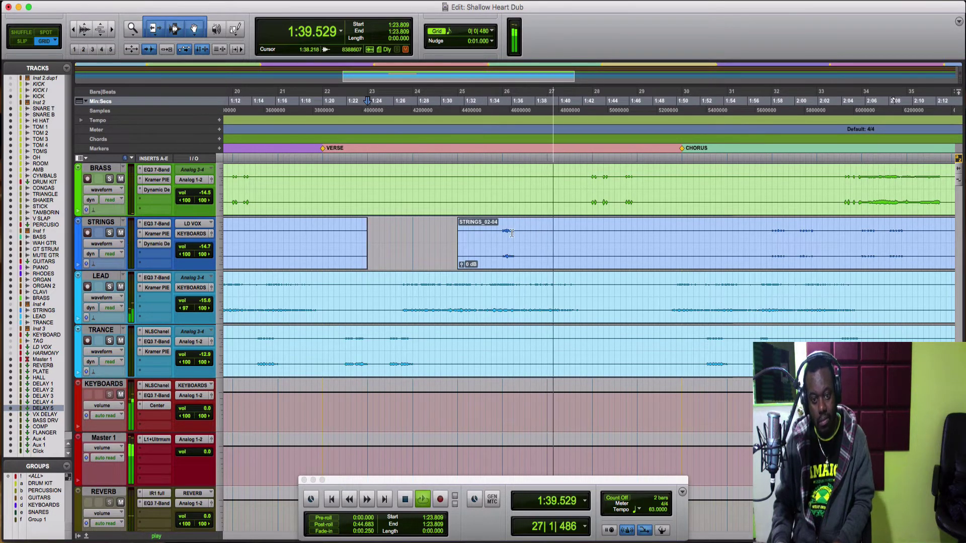
key(space)
click(503, 173)
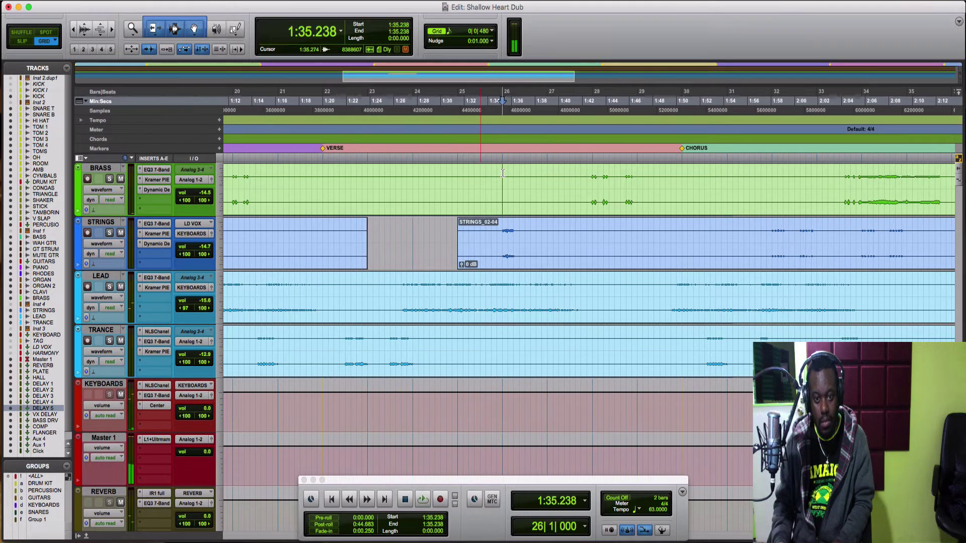
scroll(503, 173, up, 1)
scroll(503, 173, up, 8)
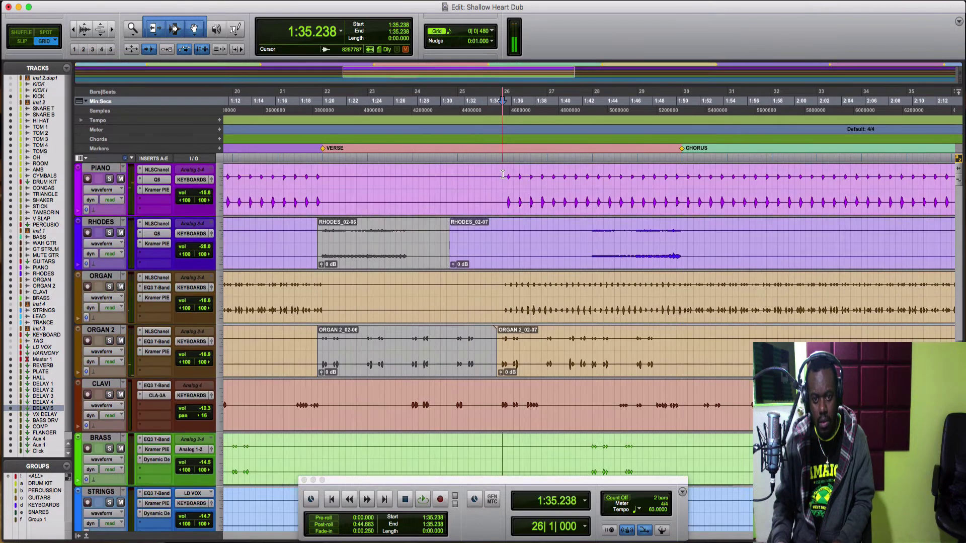
scroll(502, 174, up, 10)
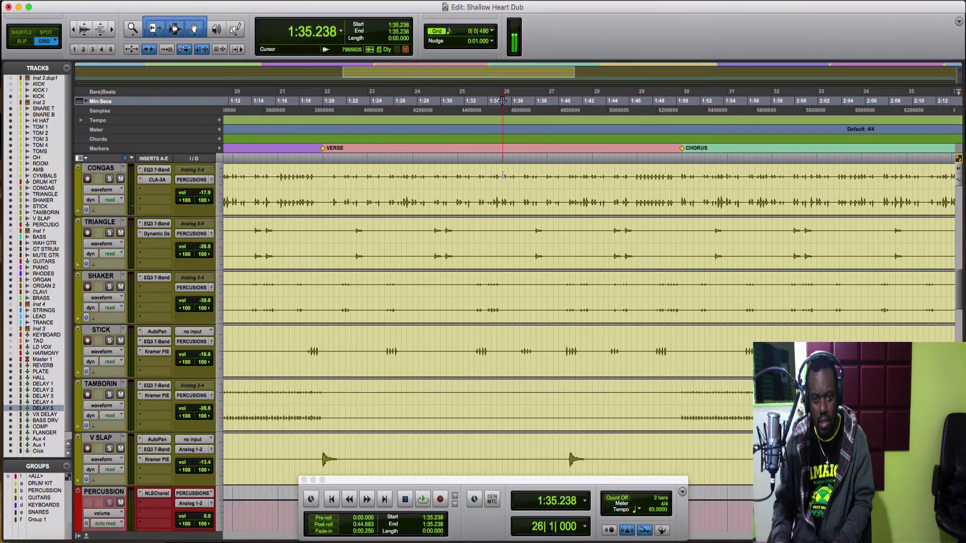
scroll(502, 174, up, 5)
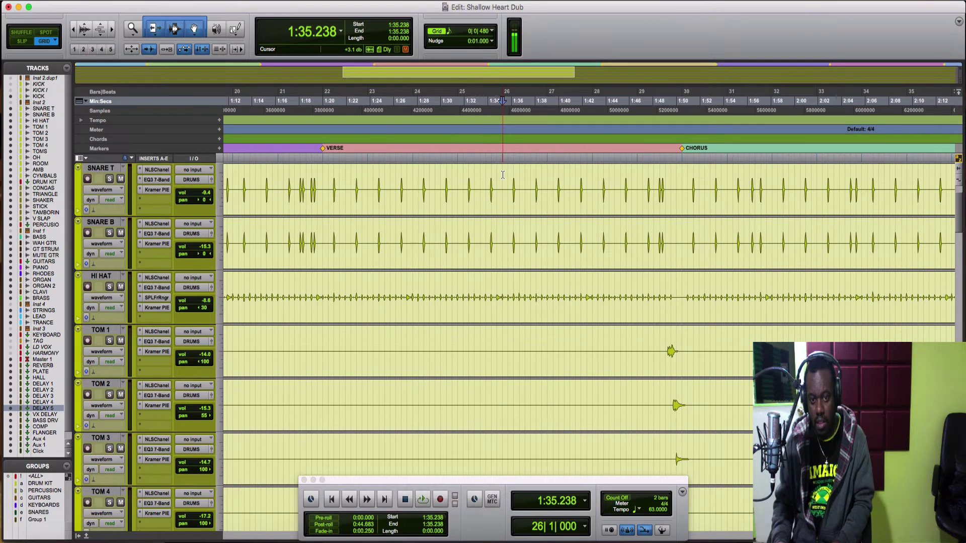
key(space)
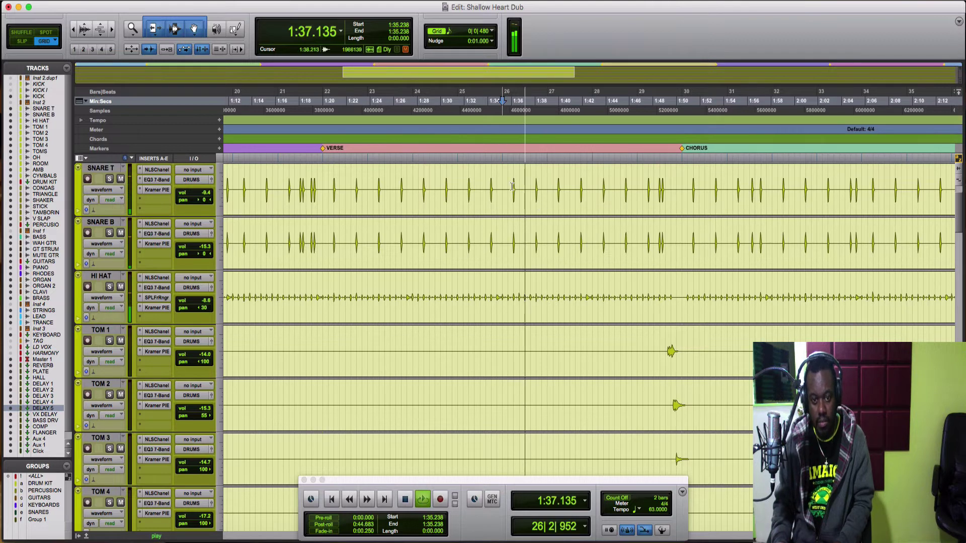
key(space)
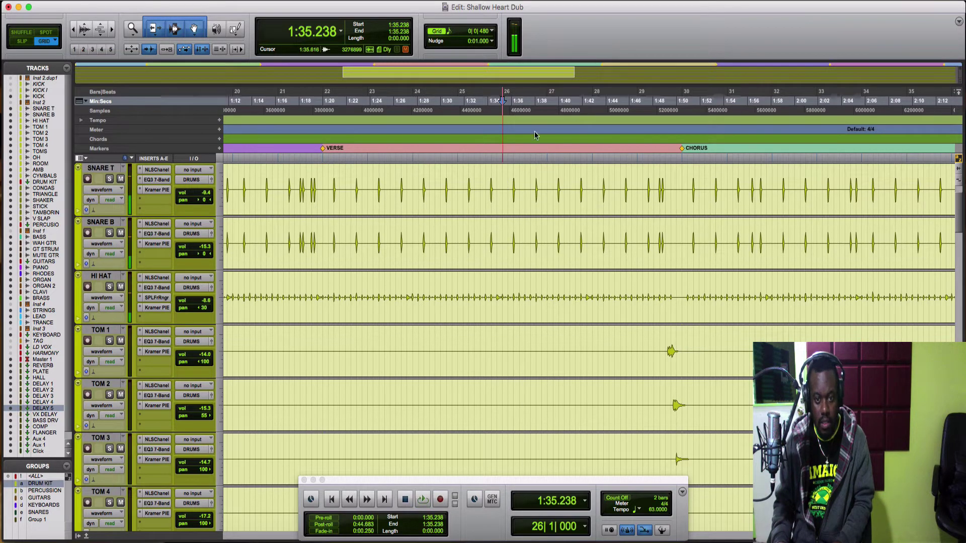
- Separate and mute the grouped drum kit clips from 1:35.238 to 1:39.047 in the verse
key(space)
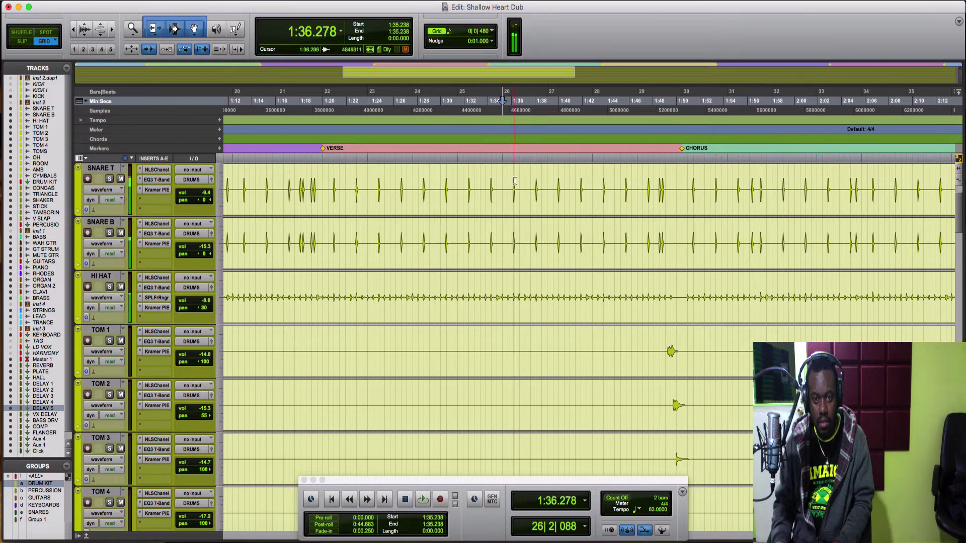
key(space)
drag(505, 181, 547, 190)
key(super+e)
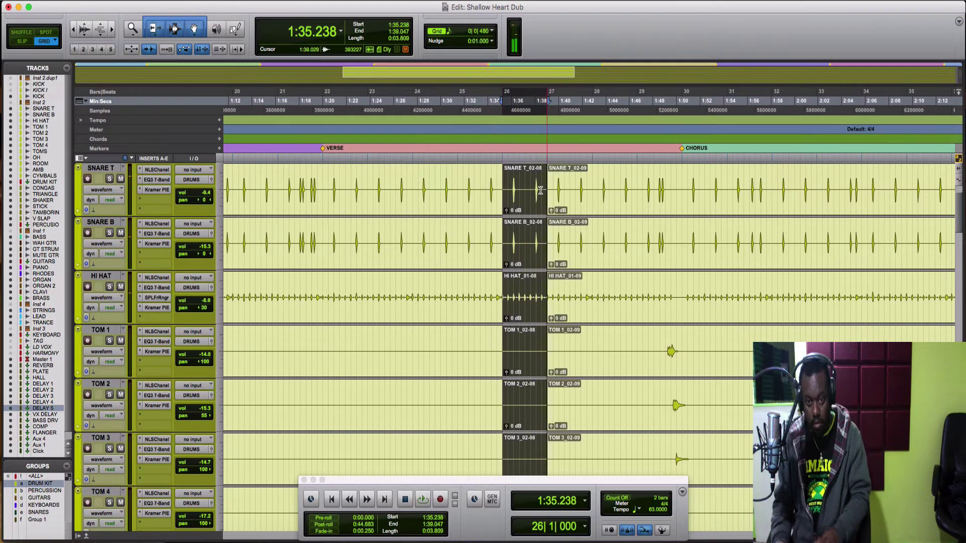
- Audition the arrangement from 1:33.333 into the chorus, checking the drum, percussion, bass and guitar tracks
click(482, 184)
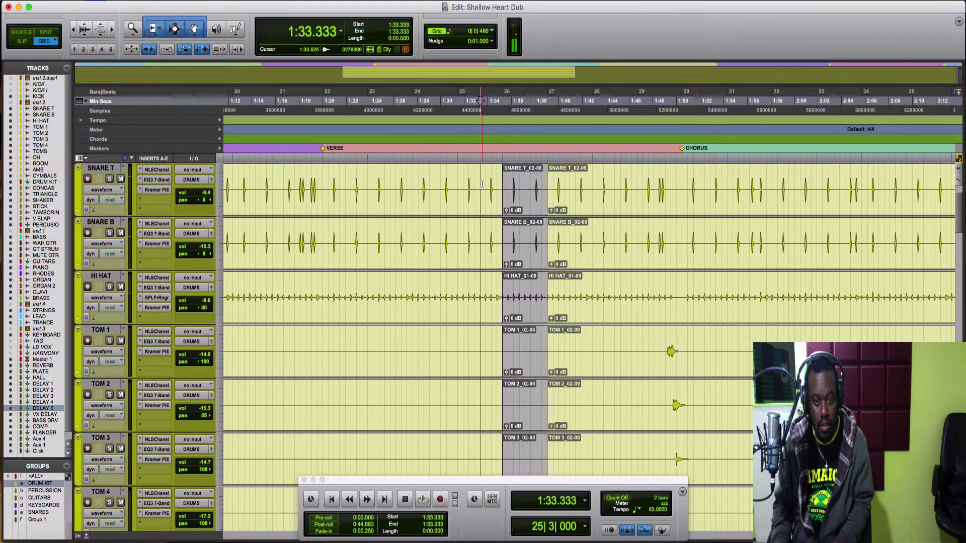
key(space)
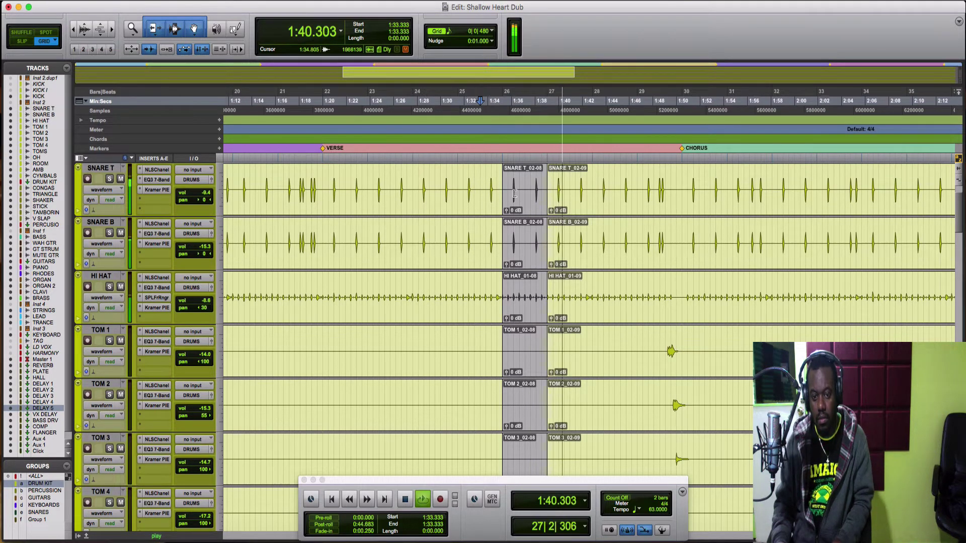
scroll(579, 219, down, 5)
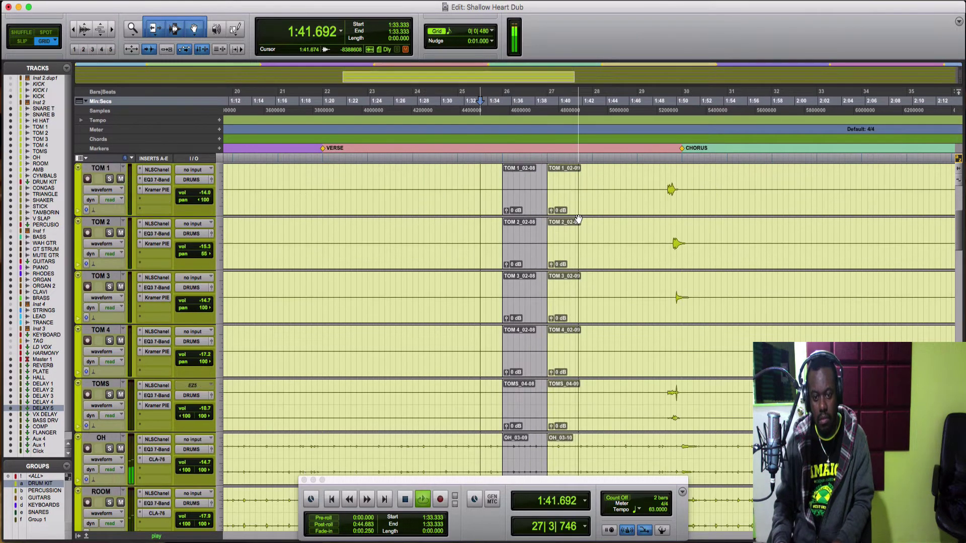
scroll(579, 219, down, 5)
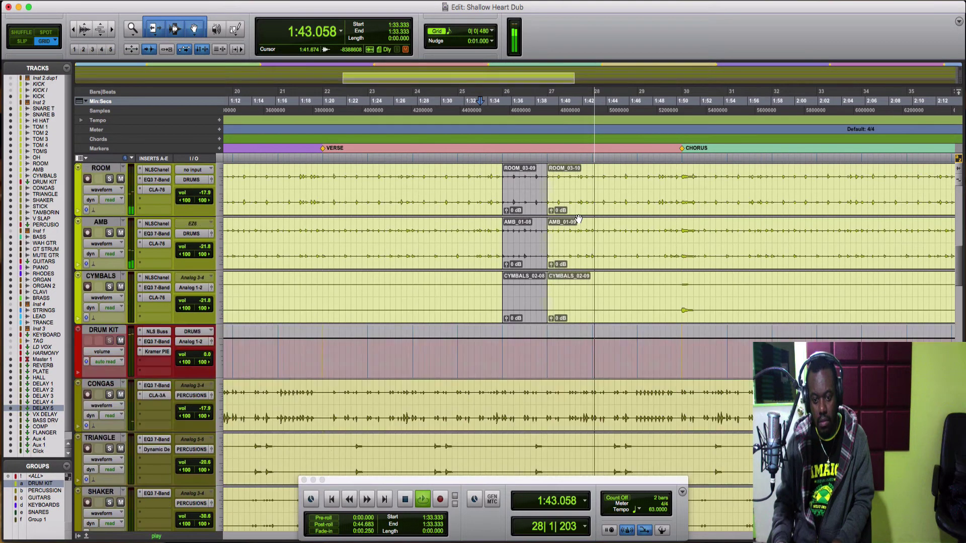
scroll(579, 219, down, 7)
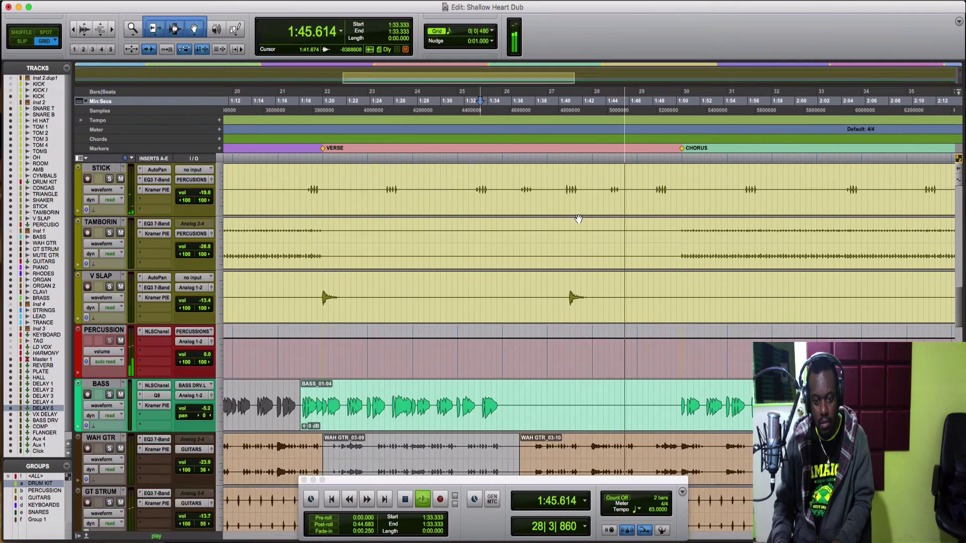
scroll(578, 218, down, 1)
scroll(579, 219, right, 3)
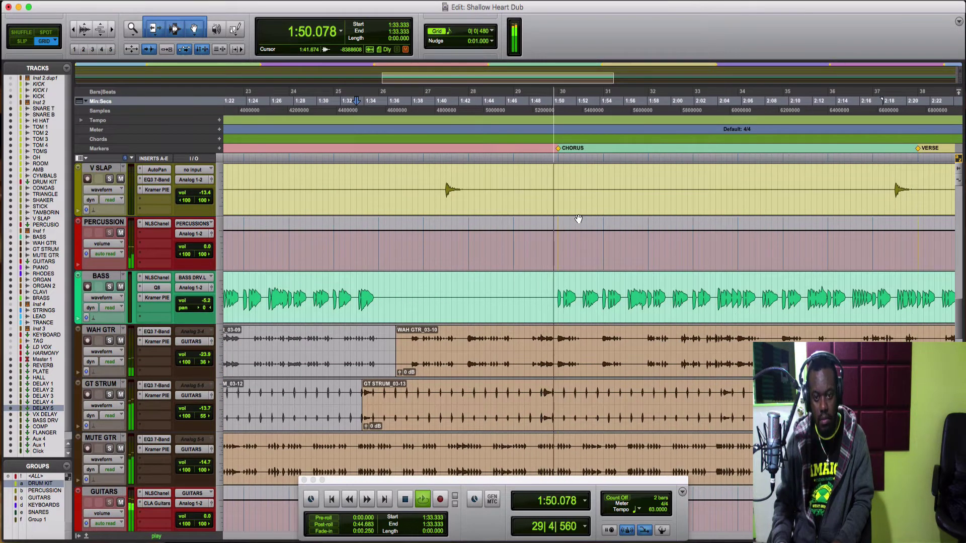
scroll(587, 235, right, 1)
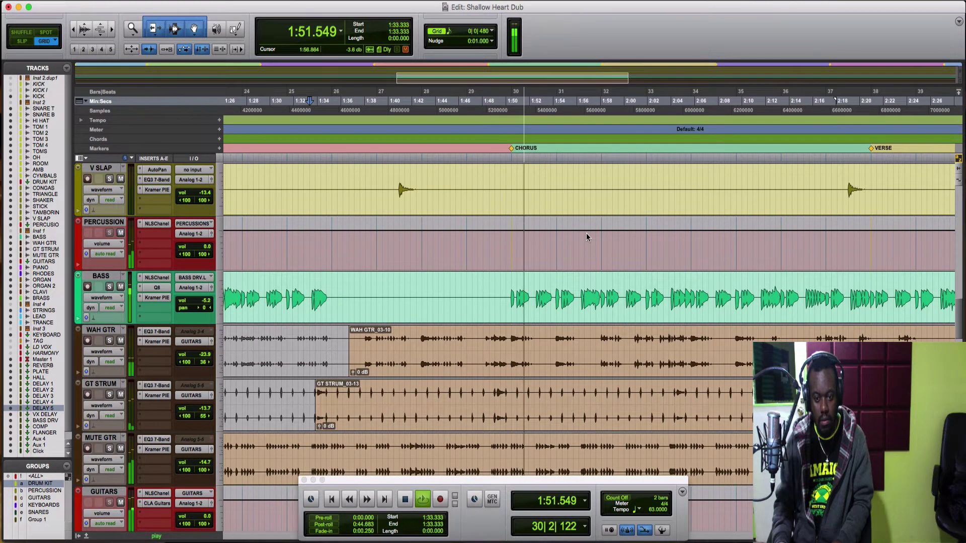
key(Return)
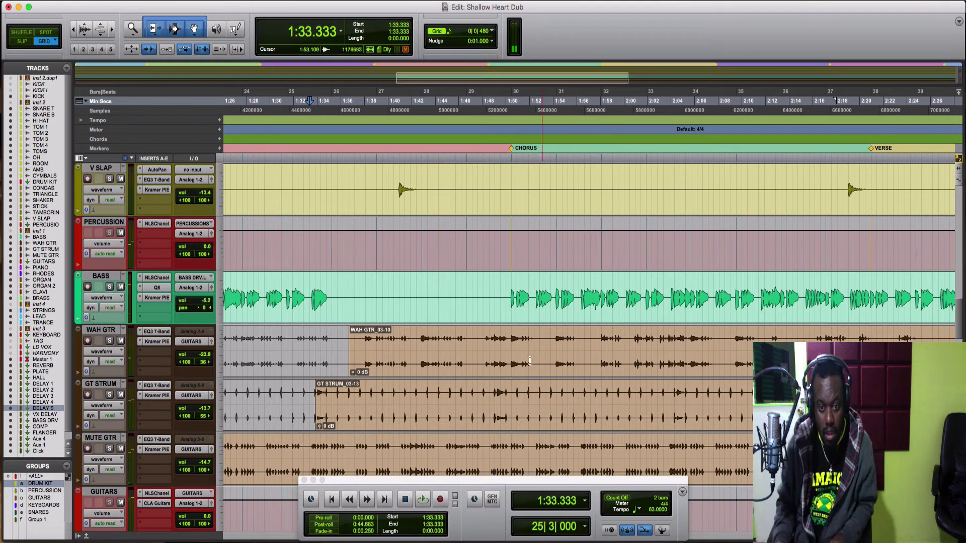
- Separate and mute the GT STRUM audio from 1:50.476 to 2:04.285 at the start of the chorus
click(512, 391)
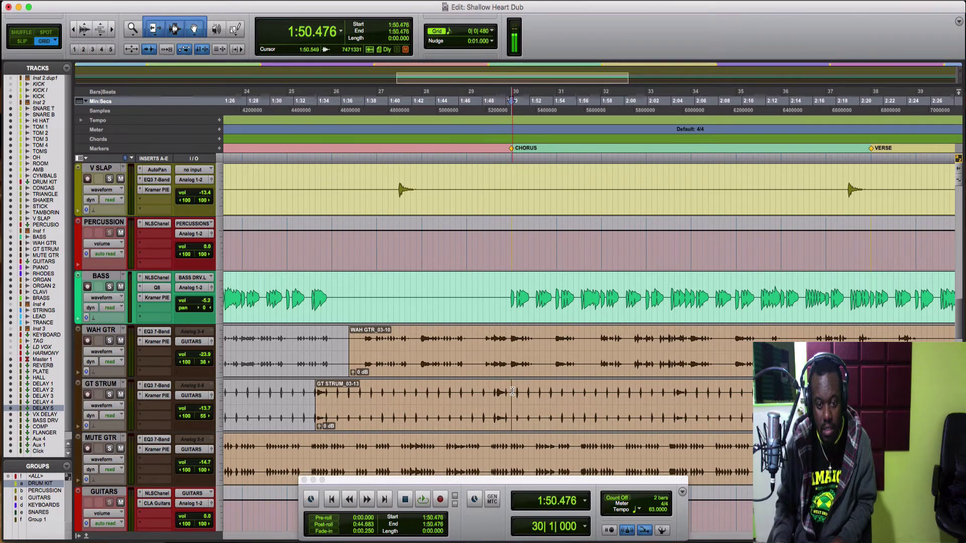
drag(512, 391, 672, 419)
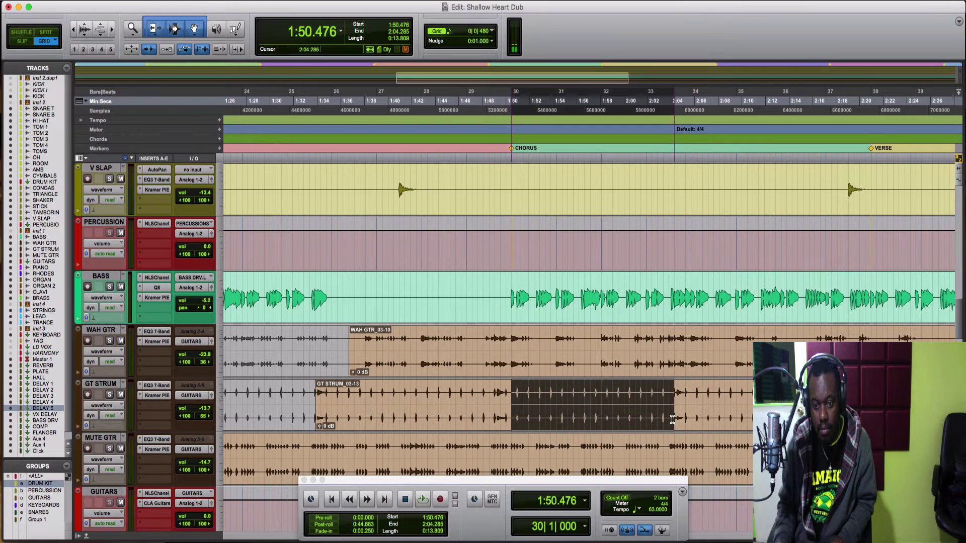
key(super+e)
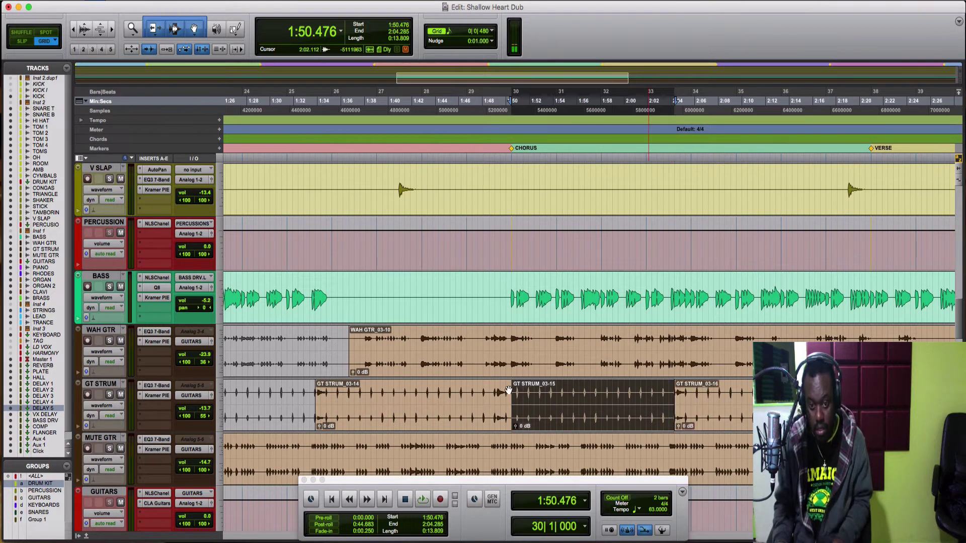
click(490, 394)
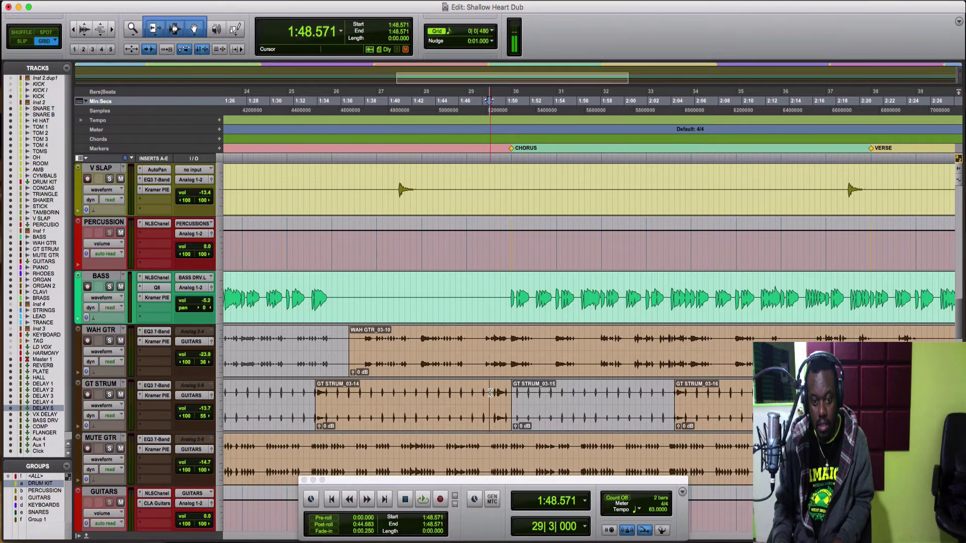
- Separate and mute the PIANO audio from 1:50.476 to 2:09.523 in the chorus
scroll(491, 394, down, 3)
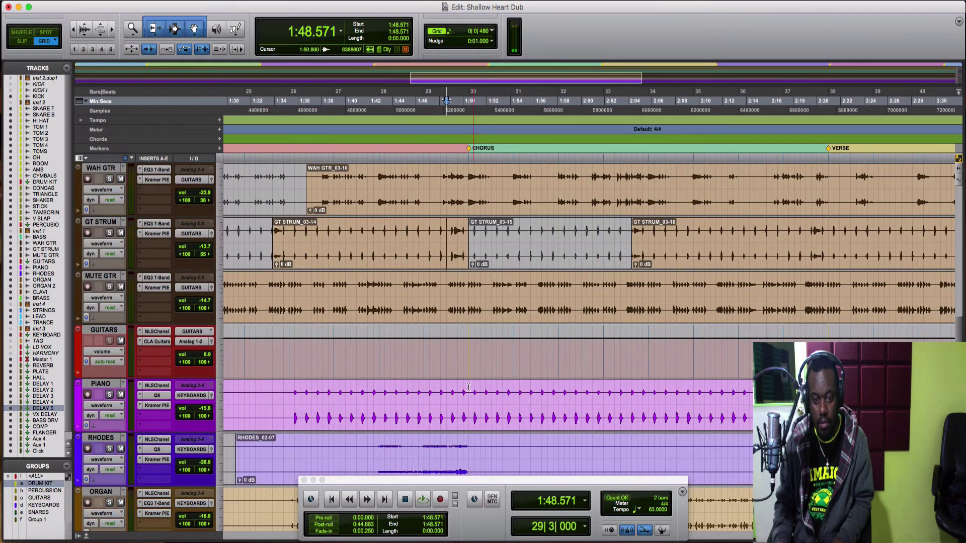
drag(470, 387, 695, 396)
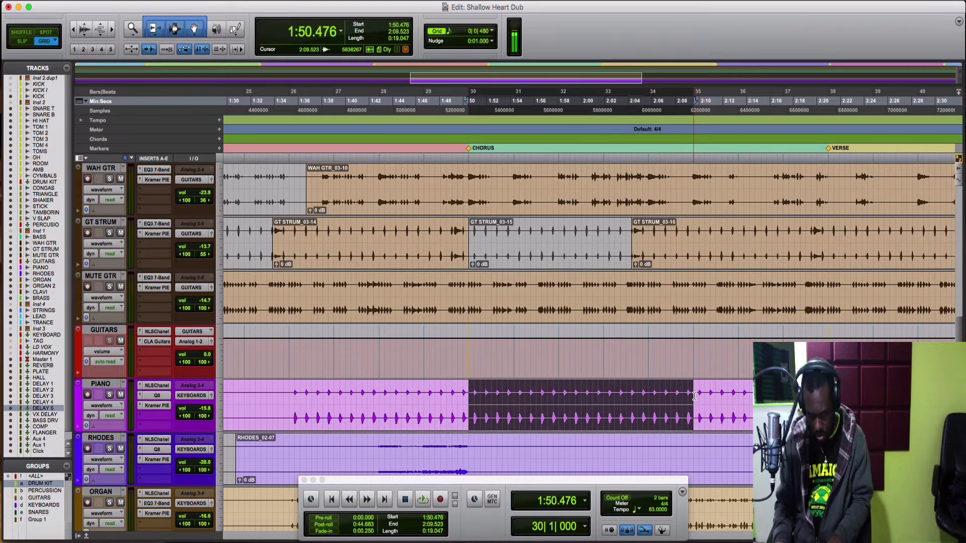
key(super+e)
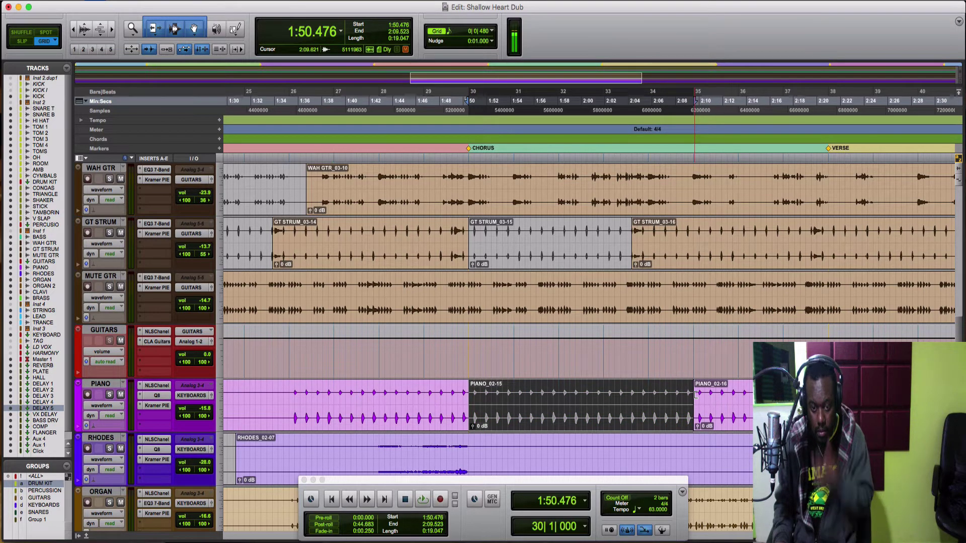
- Audition the chorus from 1:50.476, and separate and unmute the PIANO audio from 1:56.666 to 1:57.619
key(space)
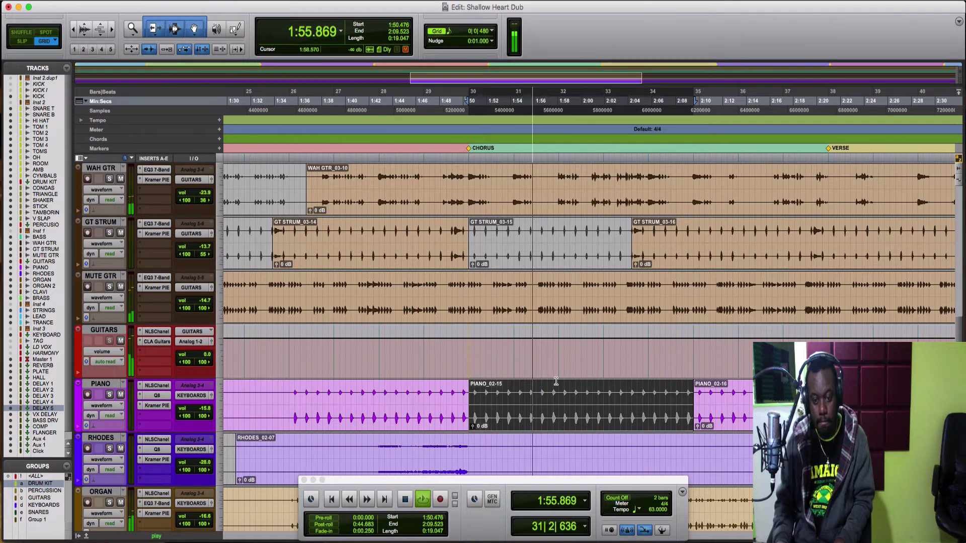
key(space)
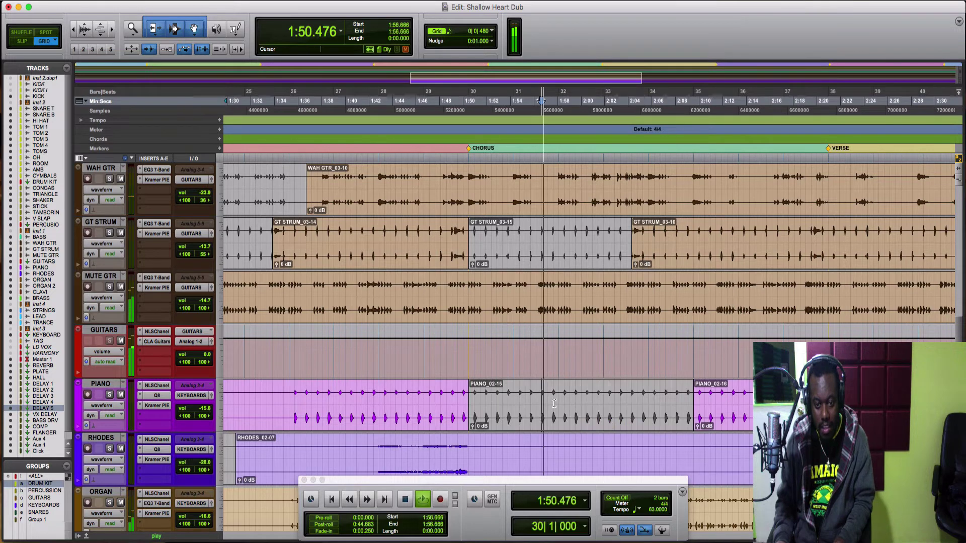
drag(542, 399, 554, 404)
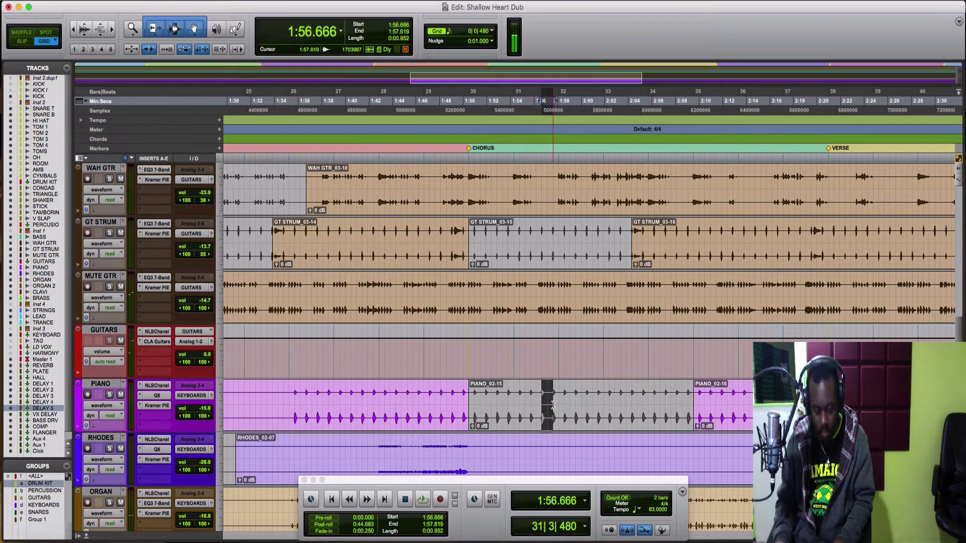
key(super+e)
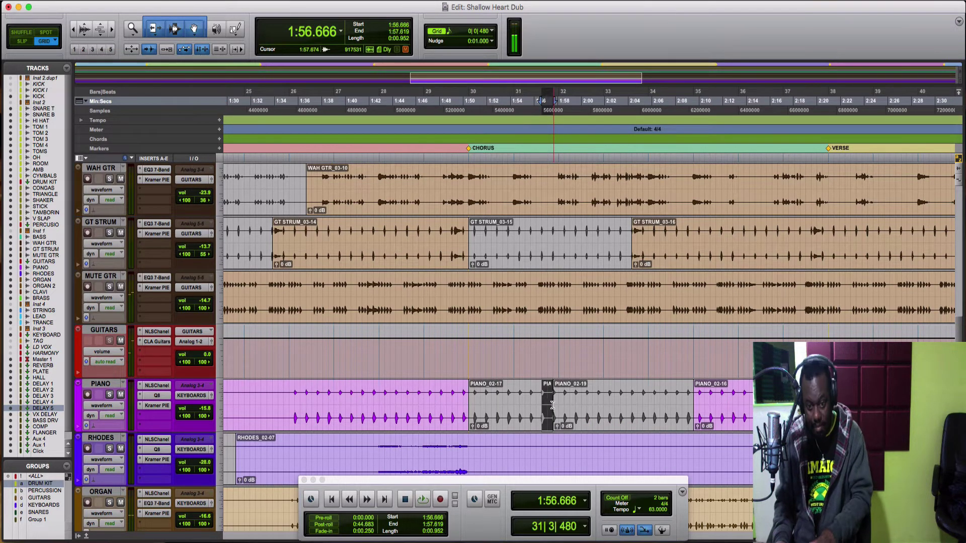
- Play the chorus from 1:55.238, and separate and unmute the PIANO audio from 2:02.380 to 2:03.333
click(526, 394)
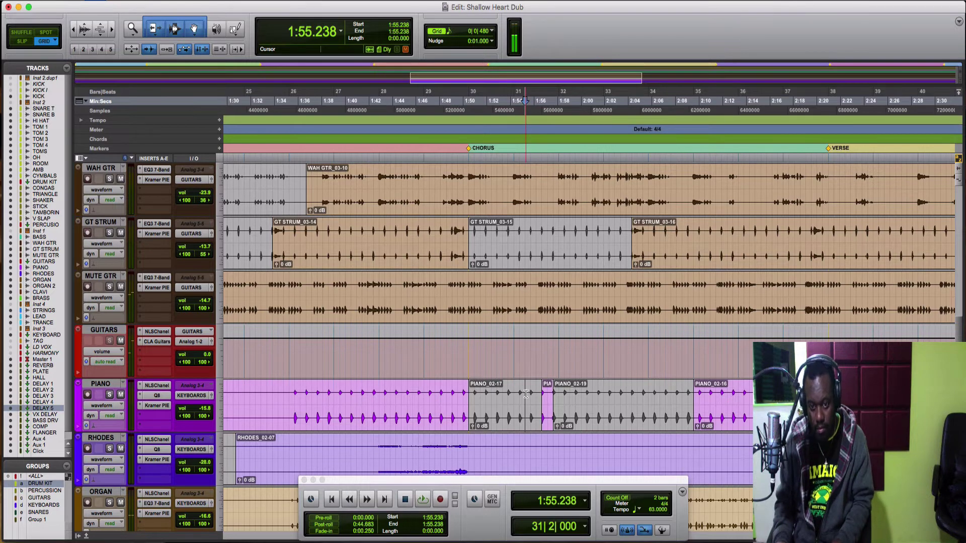
key(space)
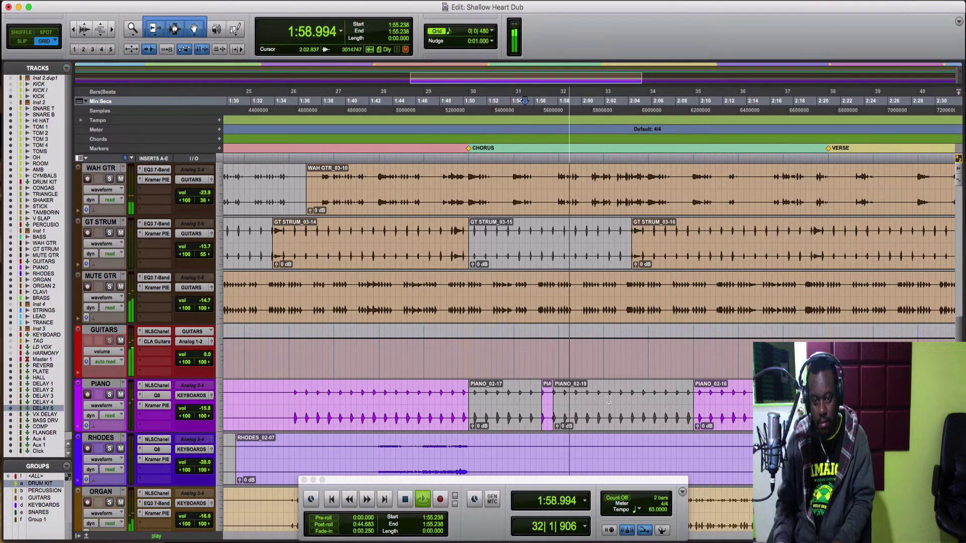
drag(609, 399, 620, 397)
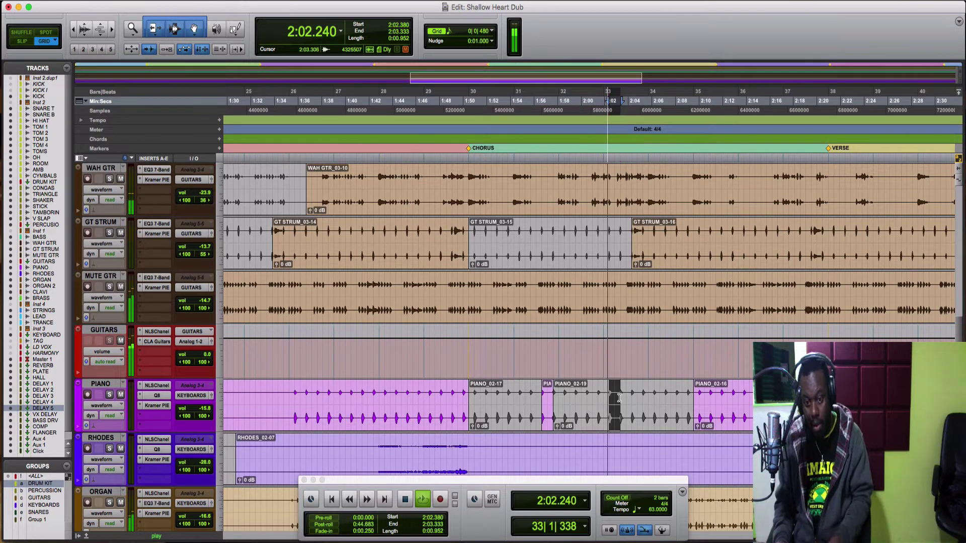
key(super+e)
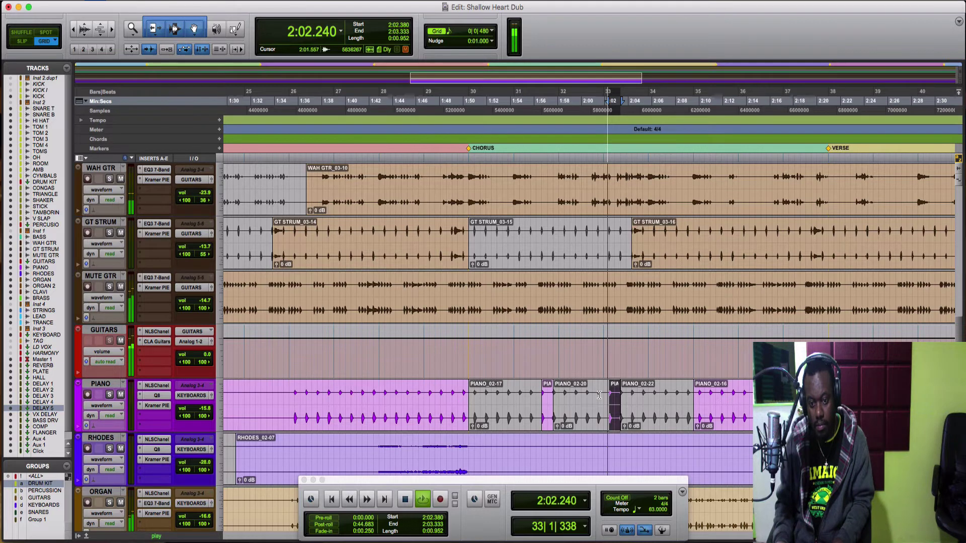
- Audition the chorus from 2:01.428 and extend the start of the PIANO clip at 2:09.523 back to 2:05.714
click(599, 395)
key(space)
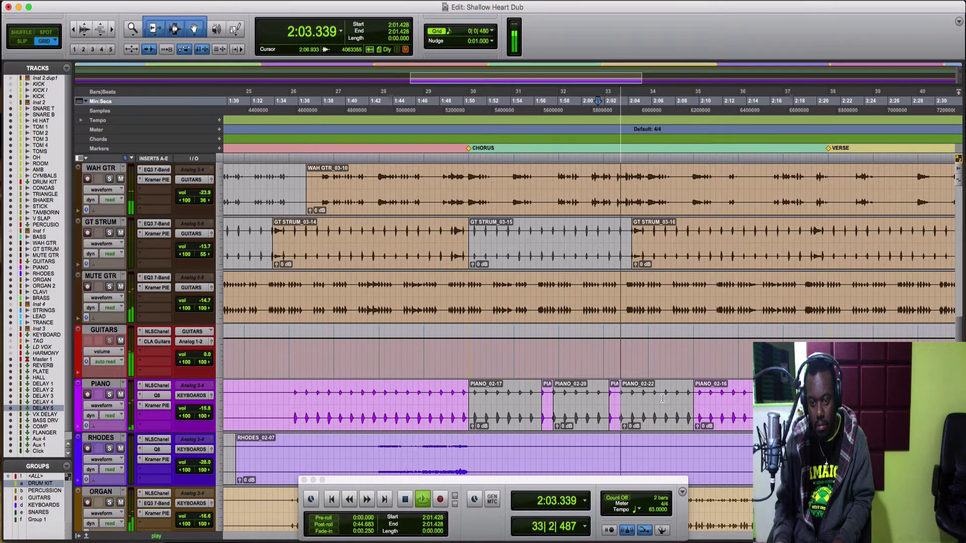
key(space)
double_click(697, 399)
shift+click(650, 401)
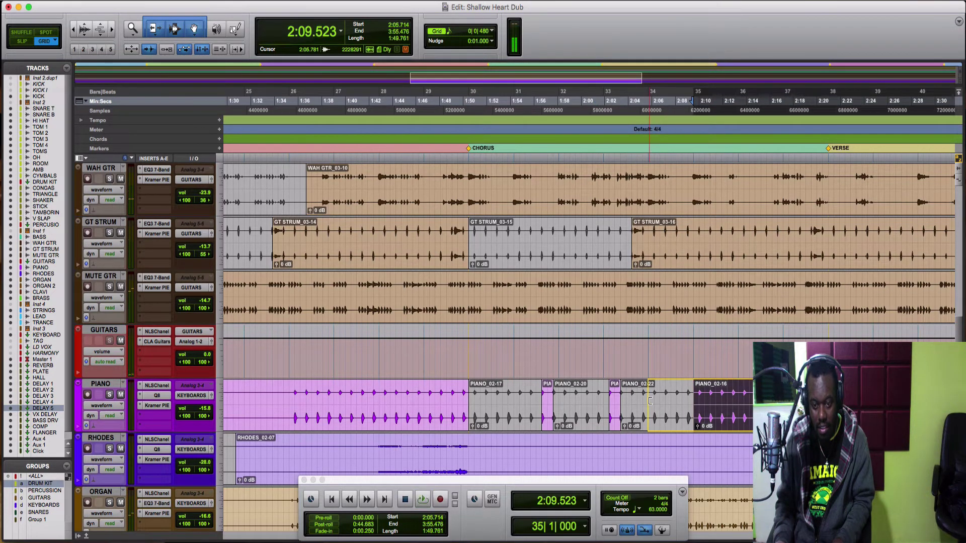
click(650, 401)
click(694, 387)
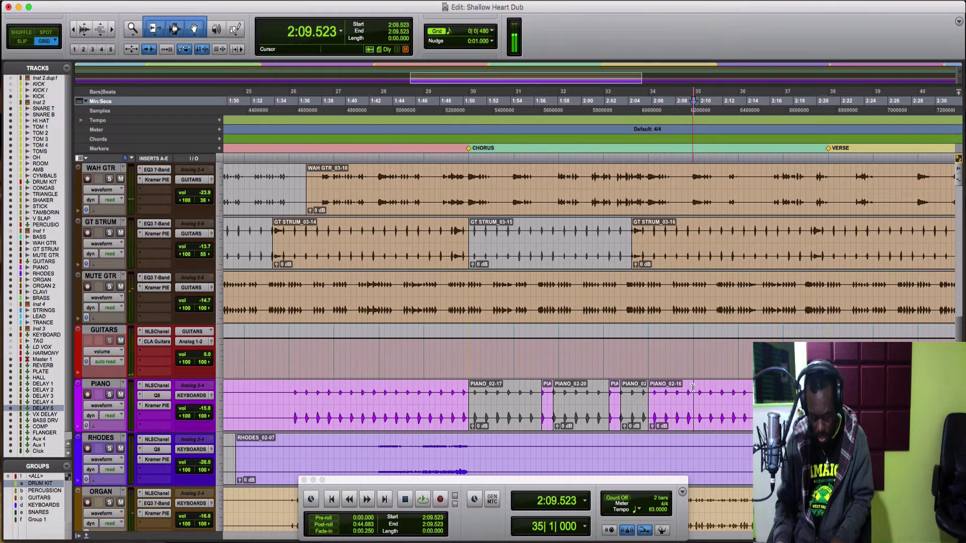
- Split and trim the PIANO clip at 2:09.523 to leave a gap in the chorus from 2:13.333 to 2:20.952
key(b)
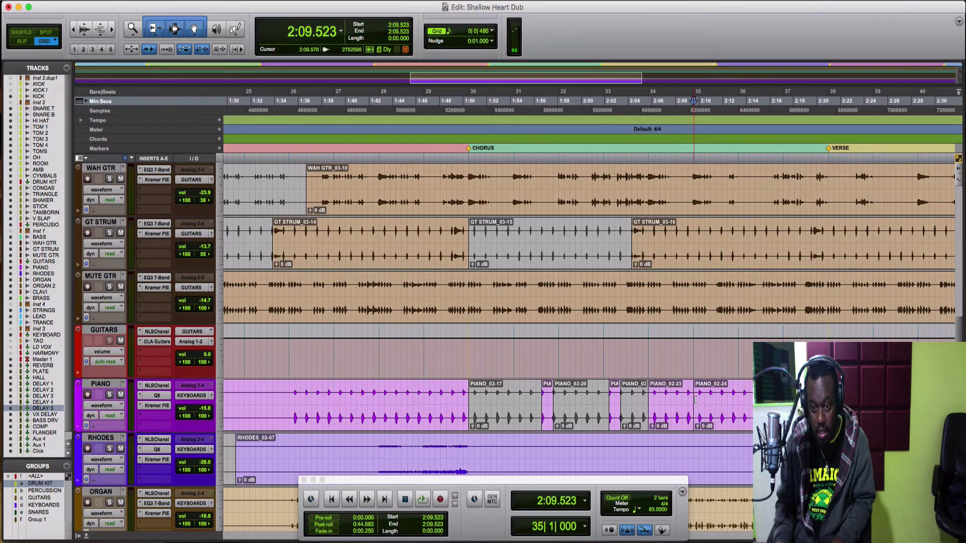
double_click(696, 400)
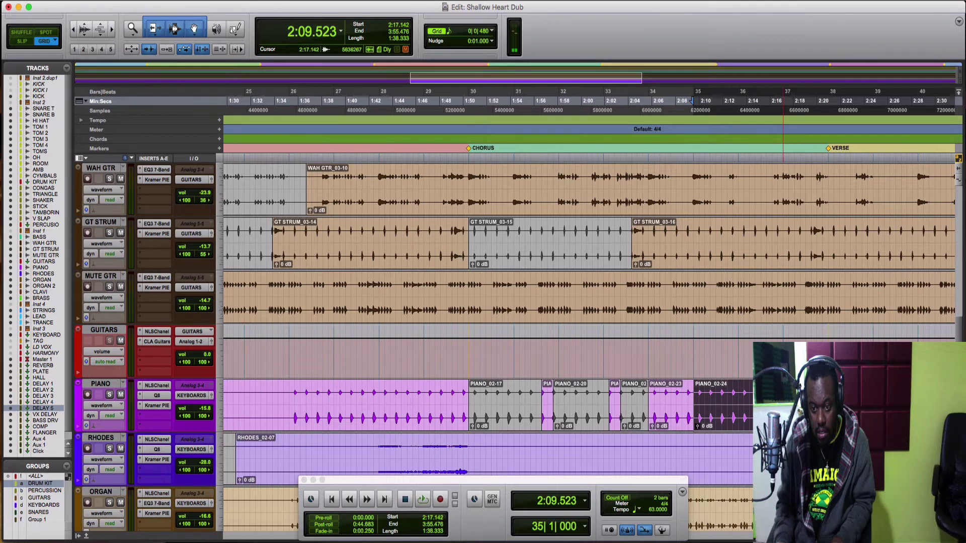
drag(692, 100, 825, 100)
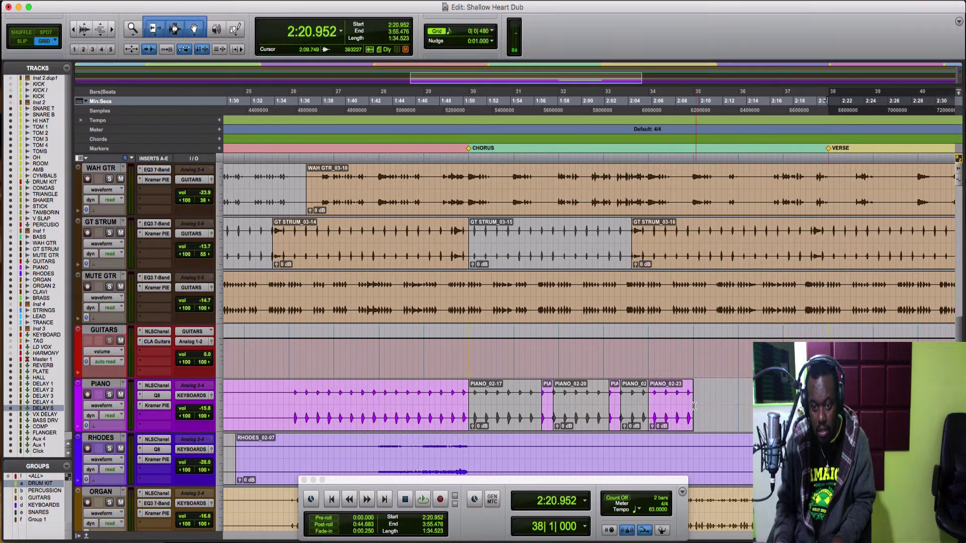
drag(690, 405, 735, 401)
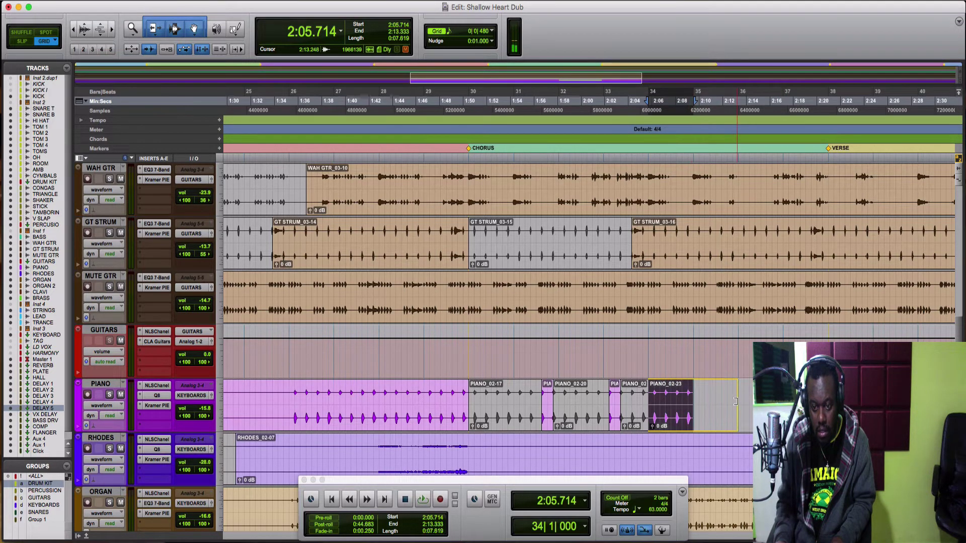
- Separate and mute the MUTE GTR audio from 2:05.714 to 2:13.333 in the chorus
click(648, 283)
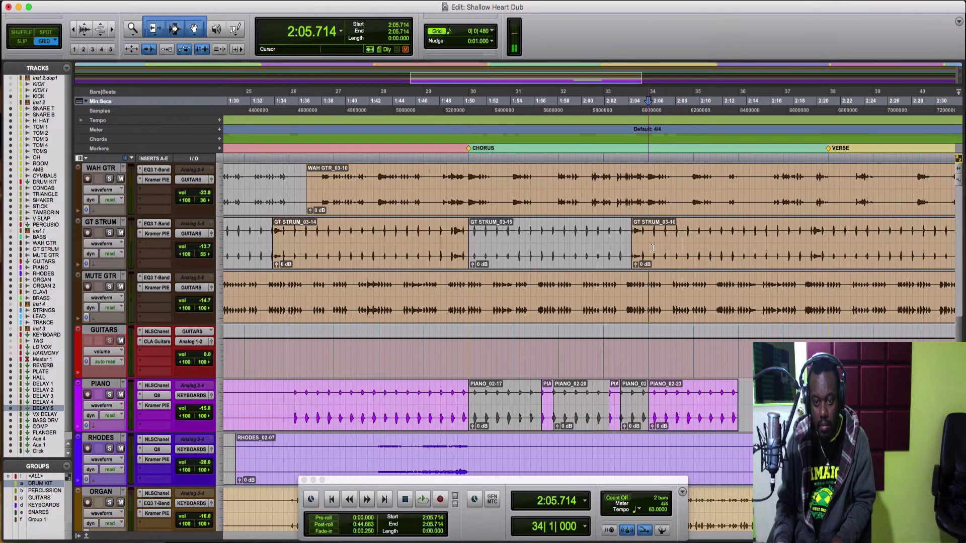
drag(653, 248, 738, 298)
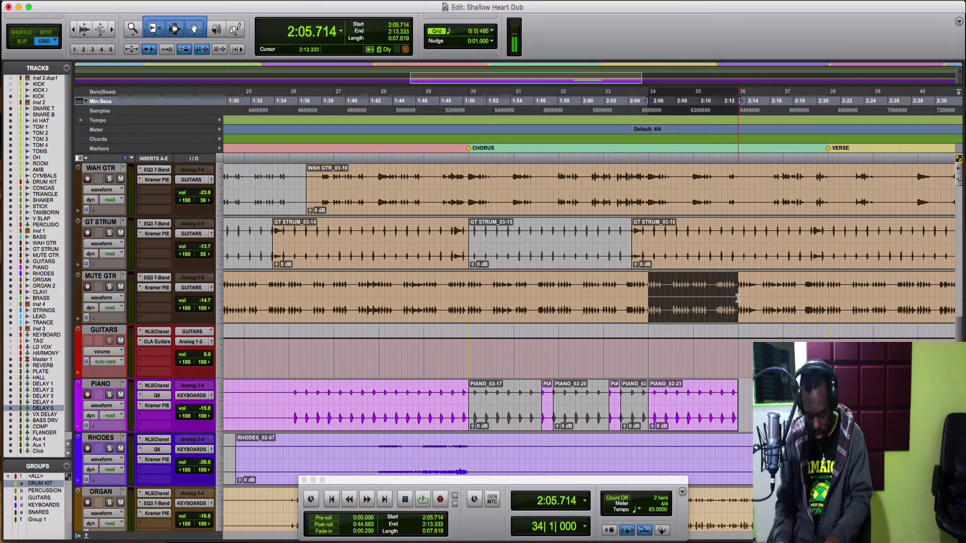
key(super+e)
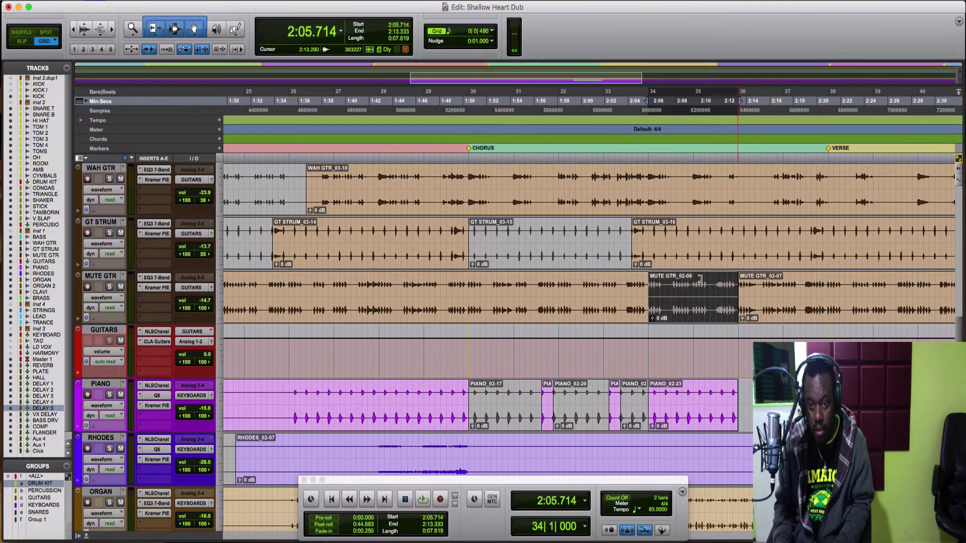
scroll(701, 280, up, 2)
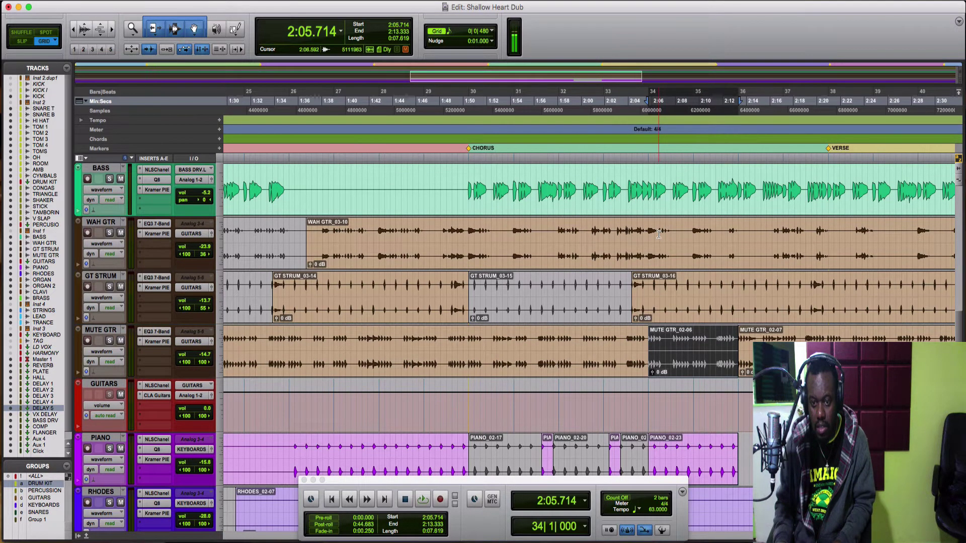
- Audition the chorus from 2:04.761 twice, checking the drum tracks around the muted guitar passage
click(640, 232)
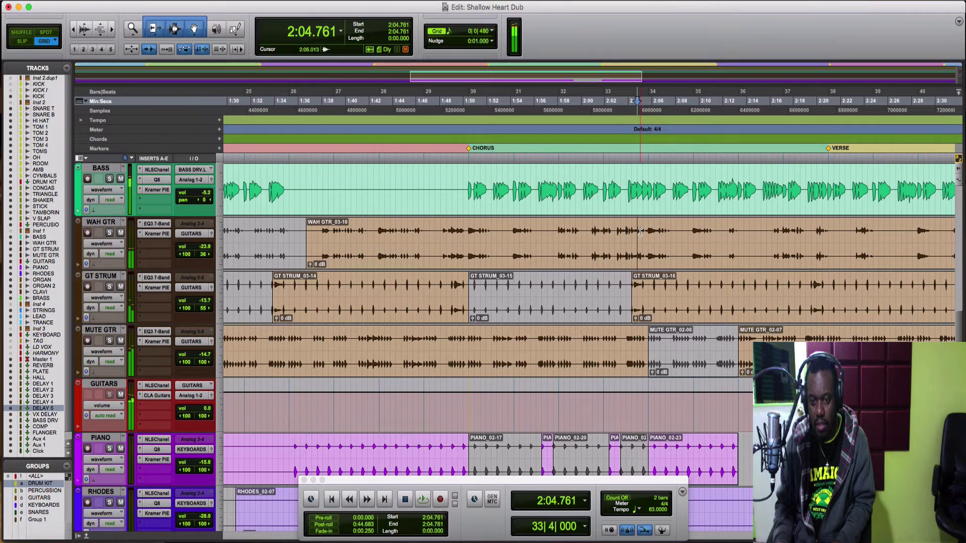
key(space)
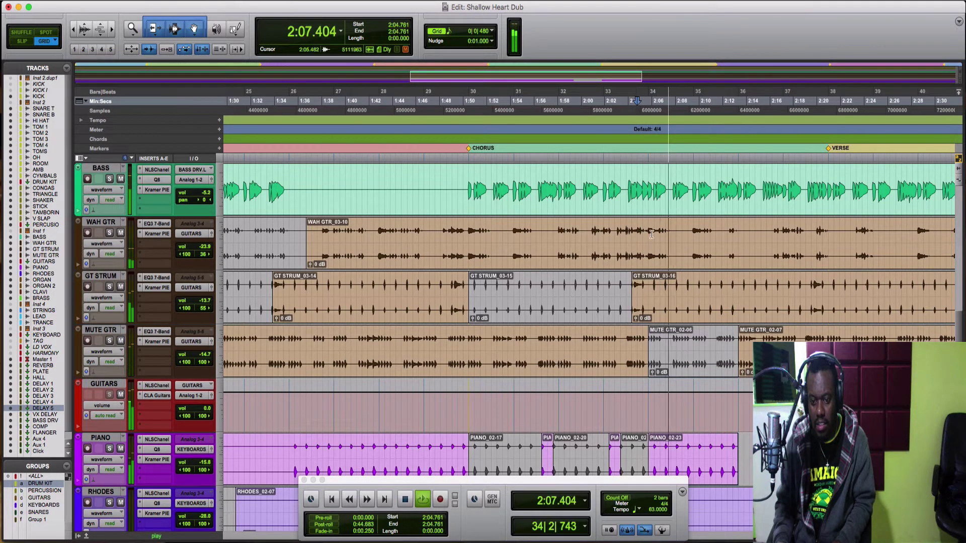
scroll(659, 185, up, 5)
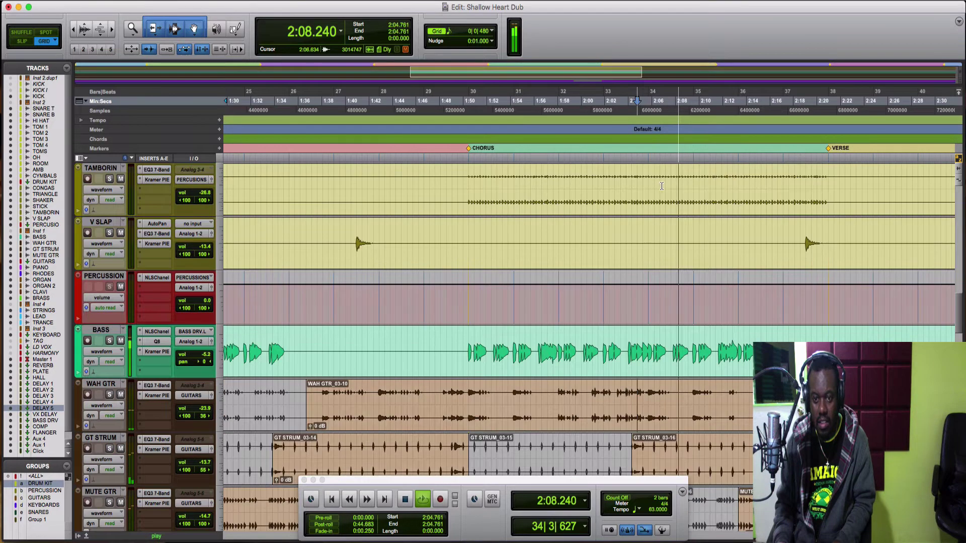
key(space)
scroll(661, 187, up, 10)
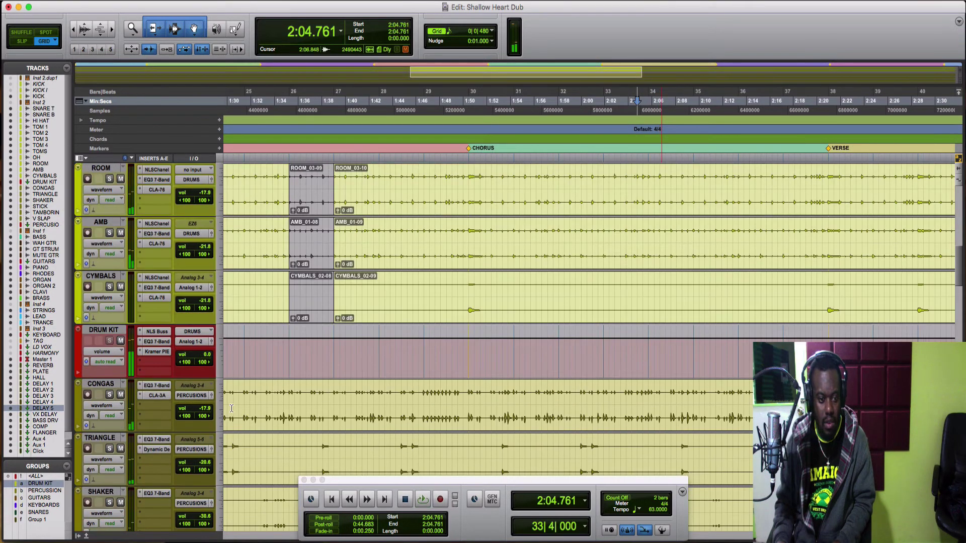
scroll(231, 408, up, 8)
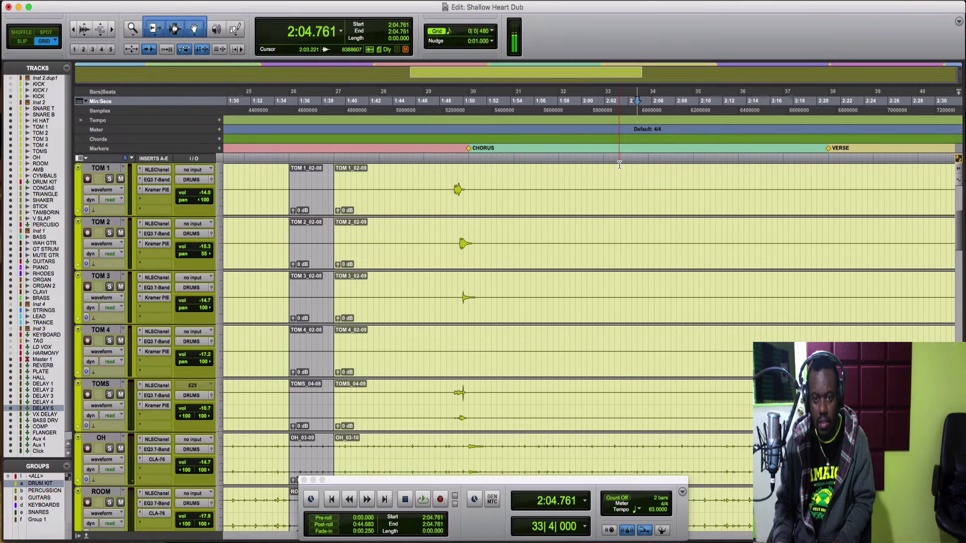
key(space)
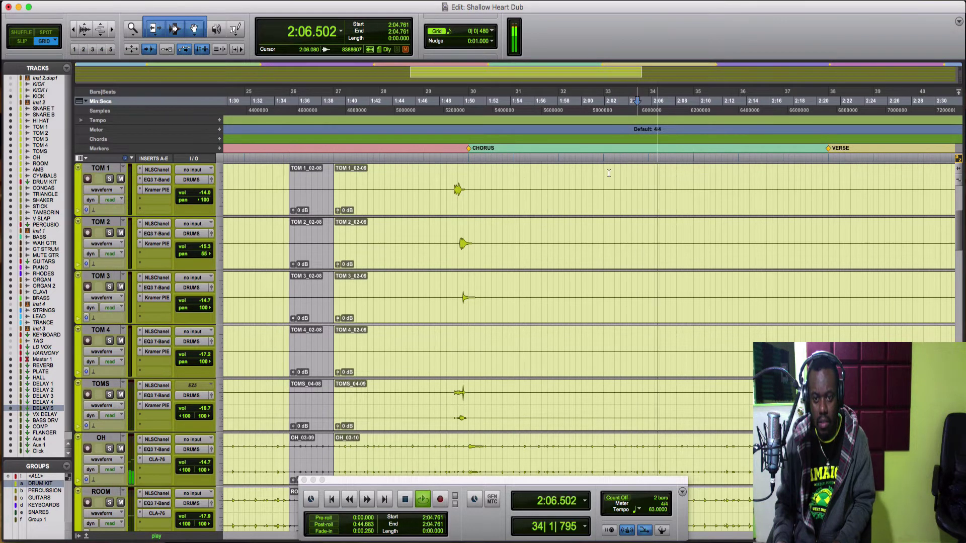
- Play back the chorus from bar 33 while reviewing the drum, percussion, guitar and keyboard tracks
key(space)
click(604, 173)
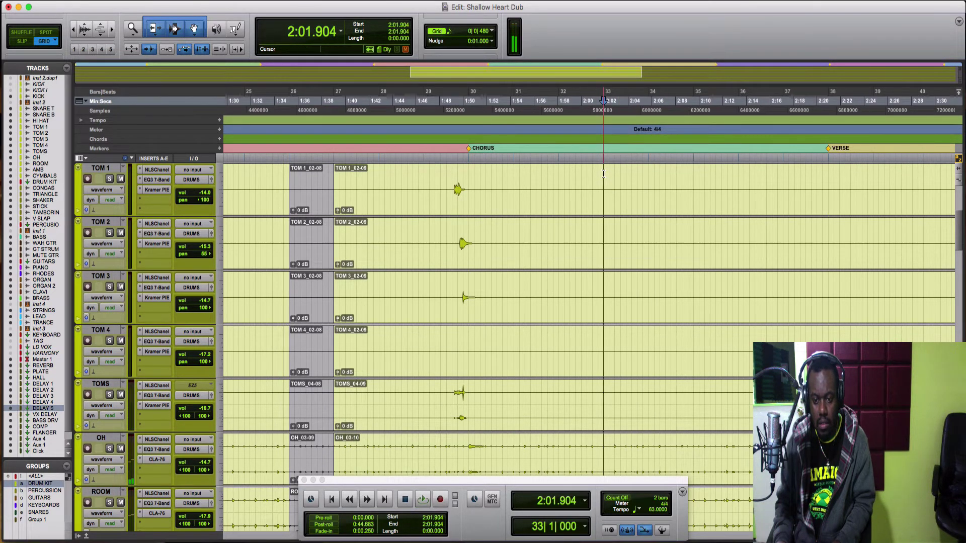
key(space)
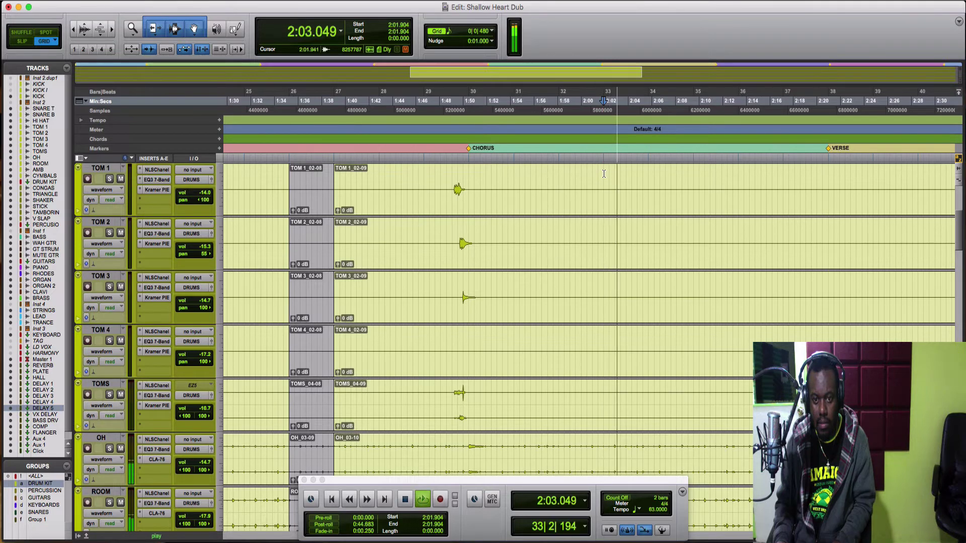
scroll(603, 173, down, 7)
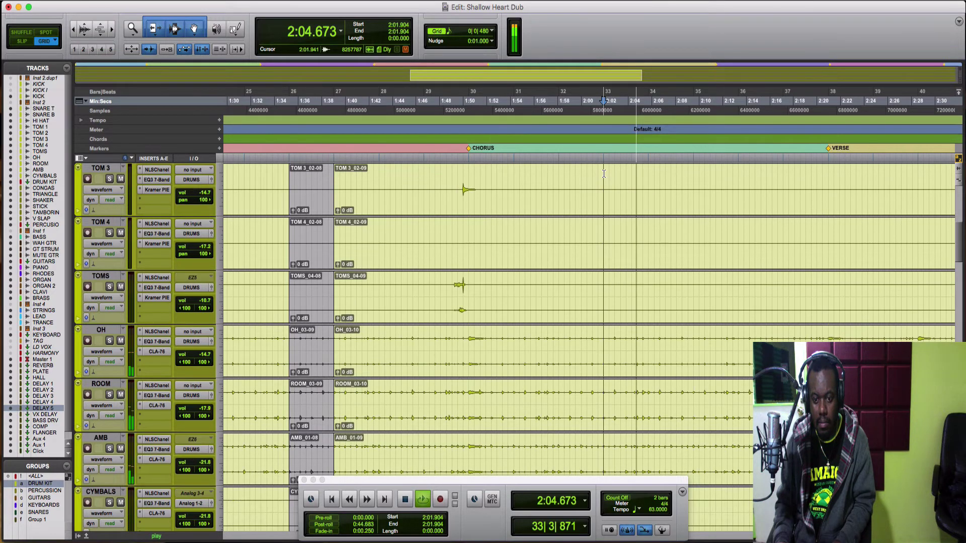
scroll(604, 173, down, 11)
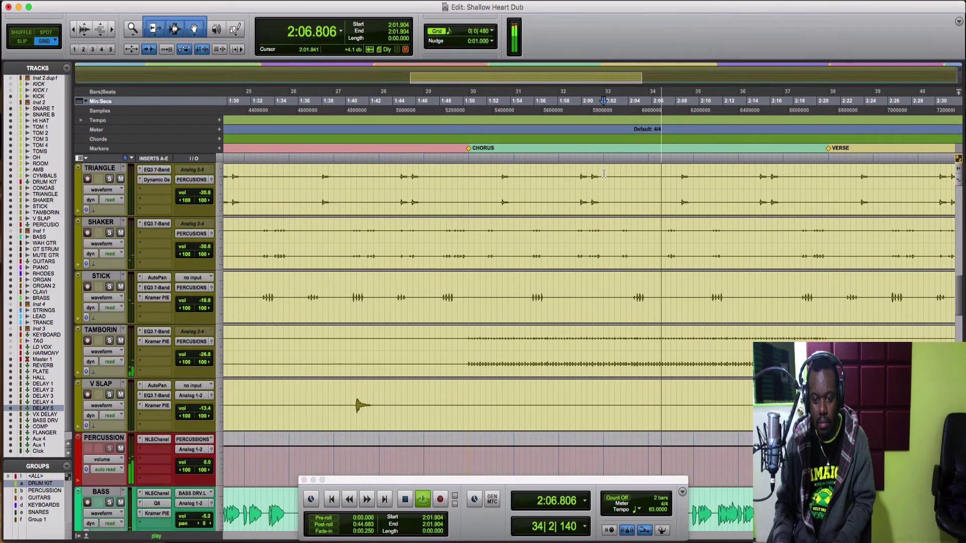
scroll(603, 173, down, 3)
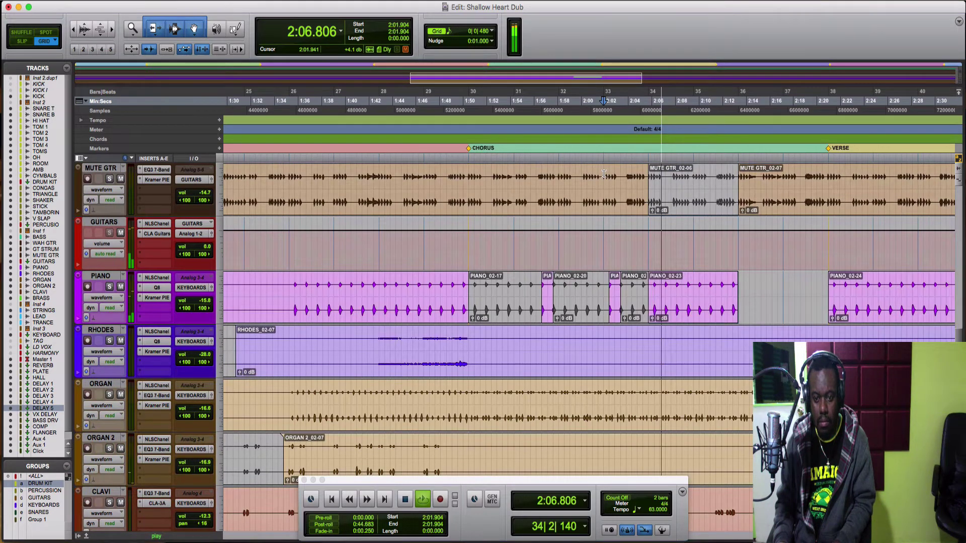
key(space)
- Separate the whole drum kit group from bar 34 to bar 36 in the chorus and mute those clips
scroll(713, 205, up, 10)
click(650, 167)
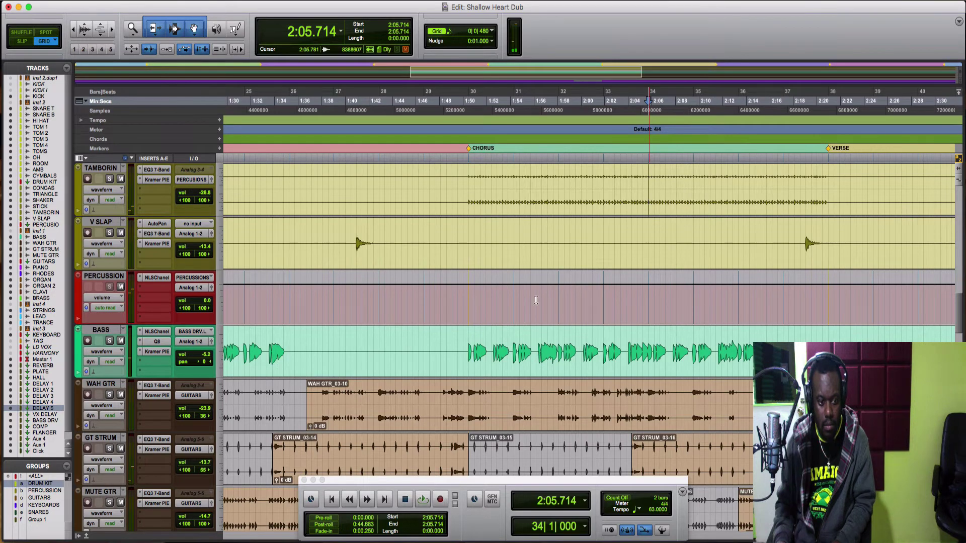
scroll(612, 294, up, 6)
scroll(612, 293, up, 15)
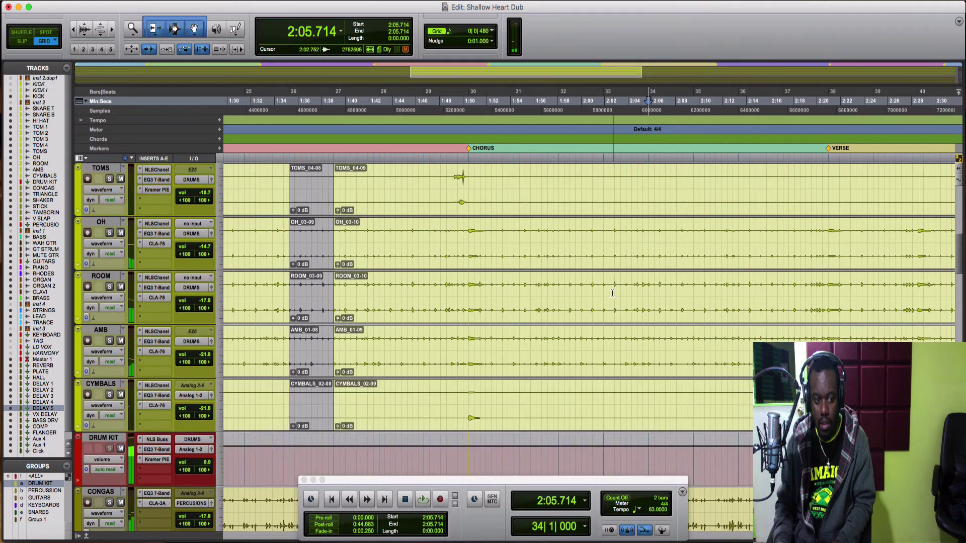
scroll(617, 294, up, 5)
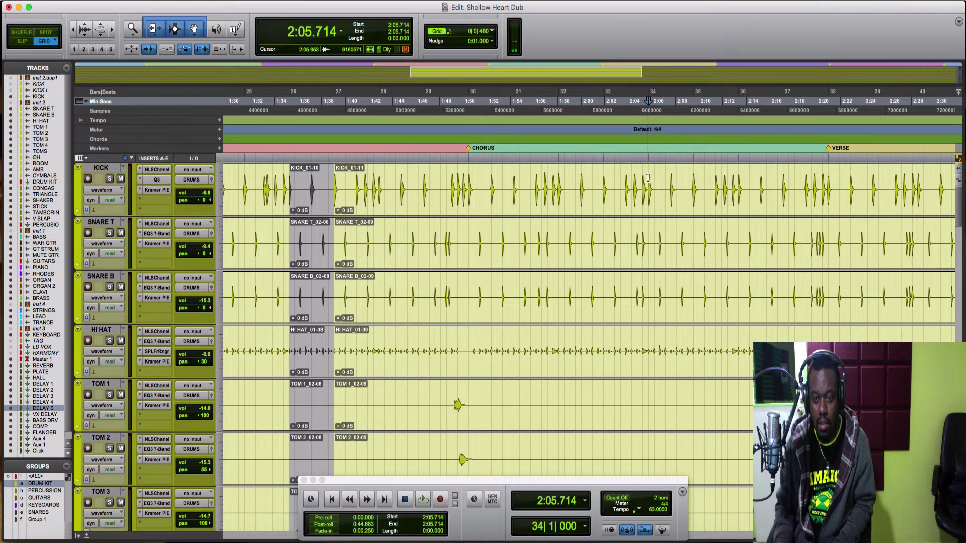
drag(648, 179, 738, 184)
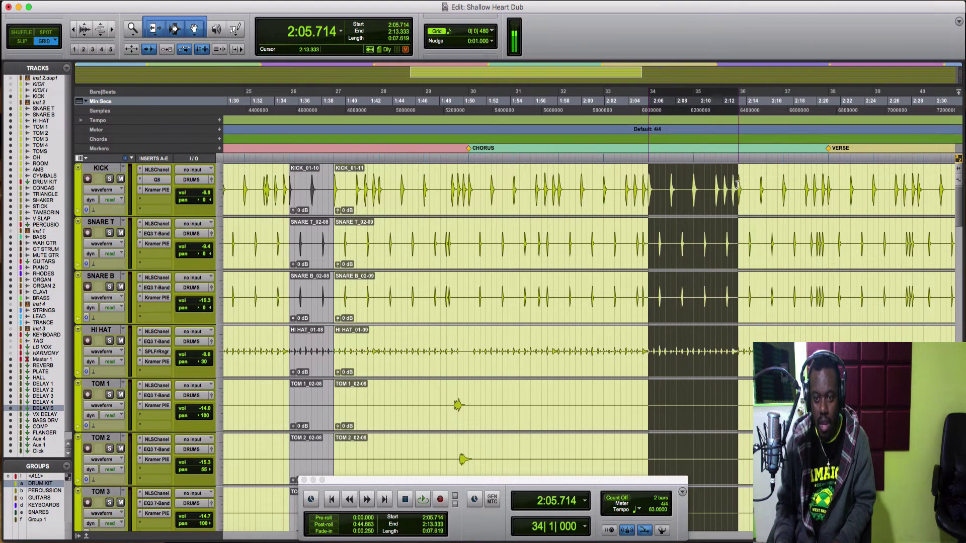
key(super+e)
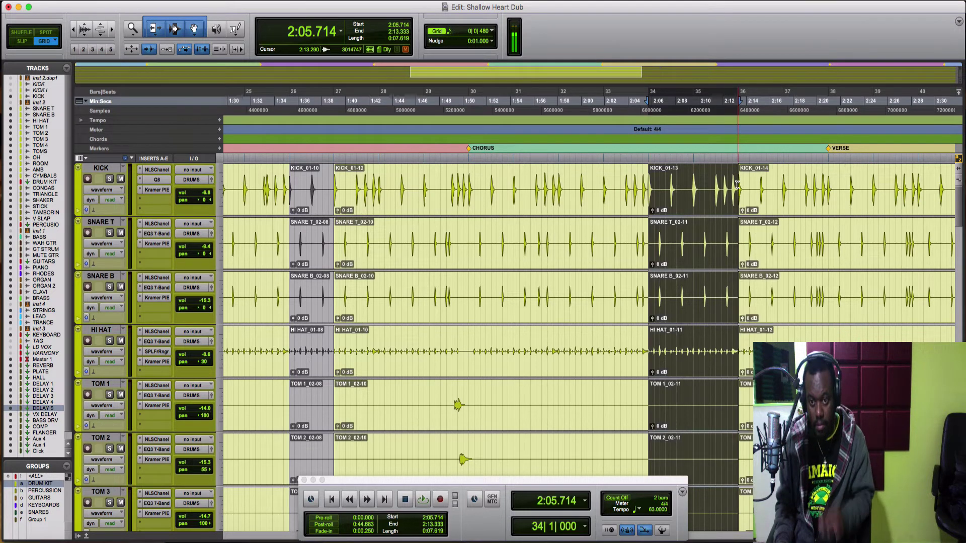
key(super+m)
- Audition the drum kit mute from bar 33 beat 4 while checking the drum, percussion and bass tracks
click(636, 184)
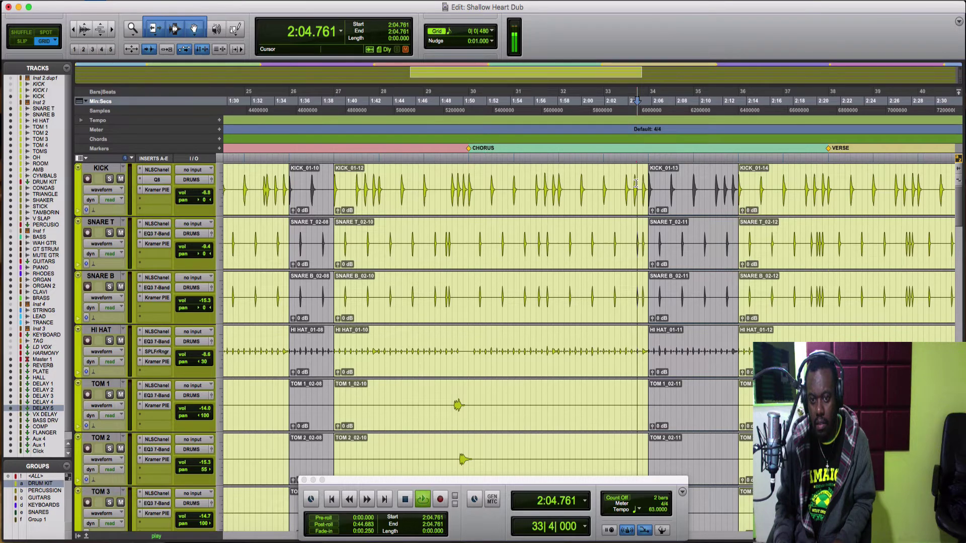
key(space)
key(space)
scroll(654, 211, down, 5)
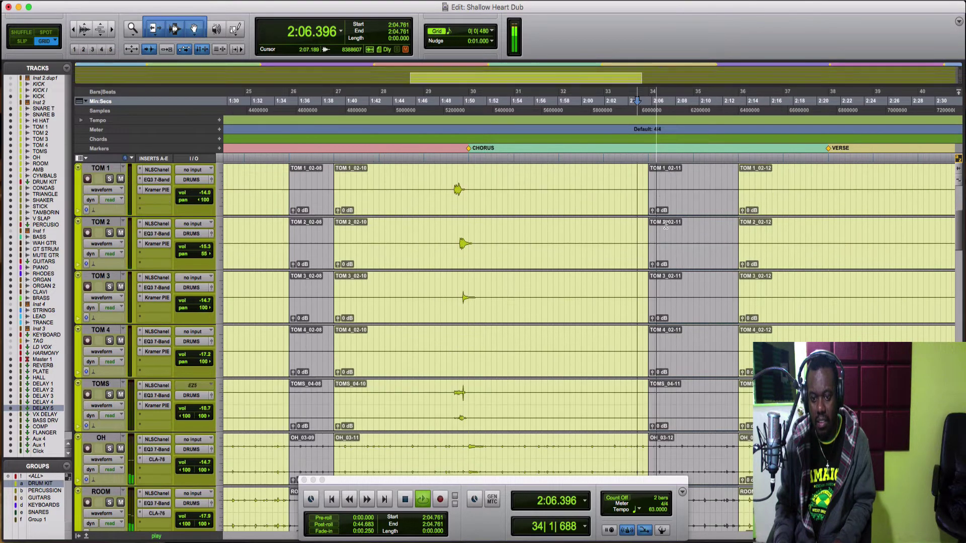
scroll(666, 225, down, 10)
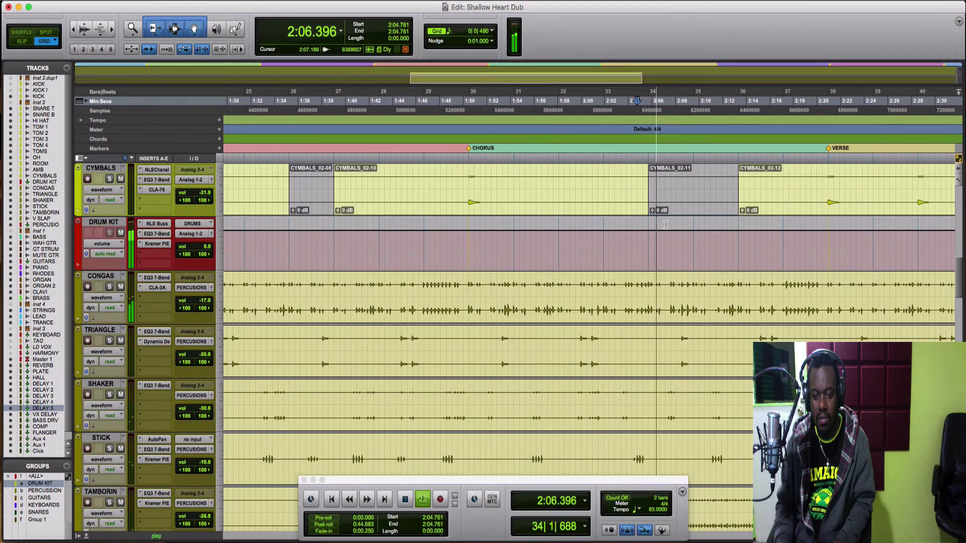
scroll(666, 225, down, 6)
key(space)
key(space)
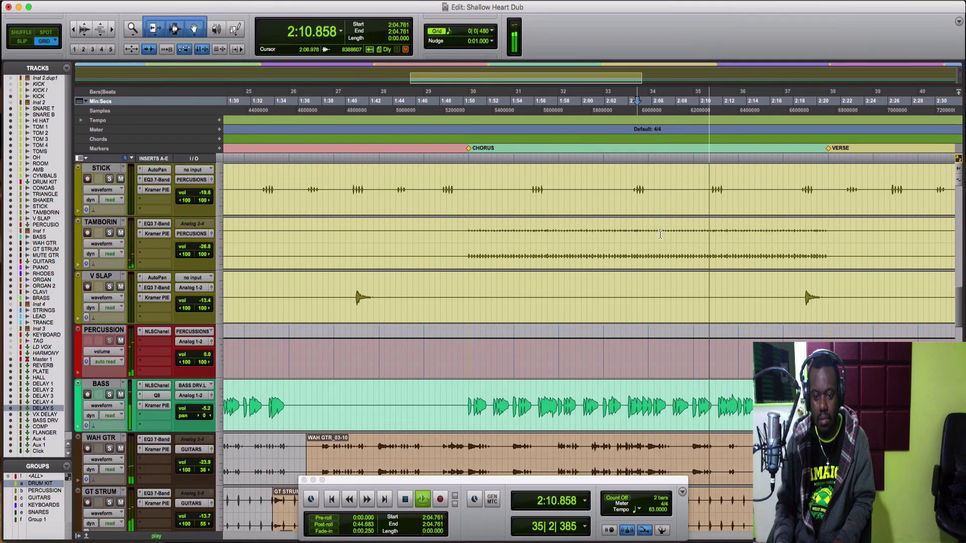
key(space)
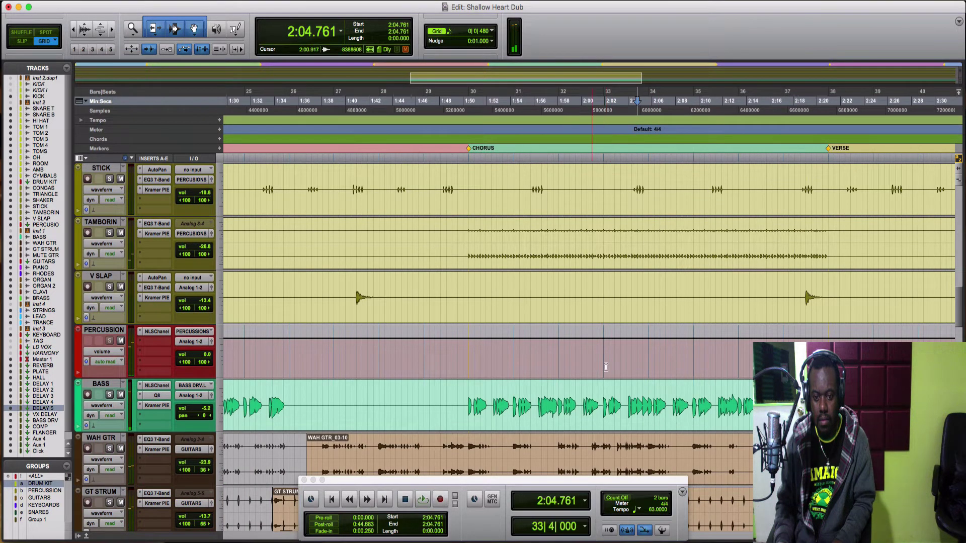
key(space)
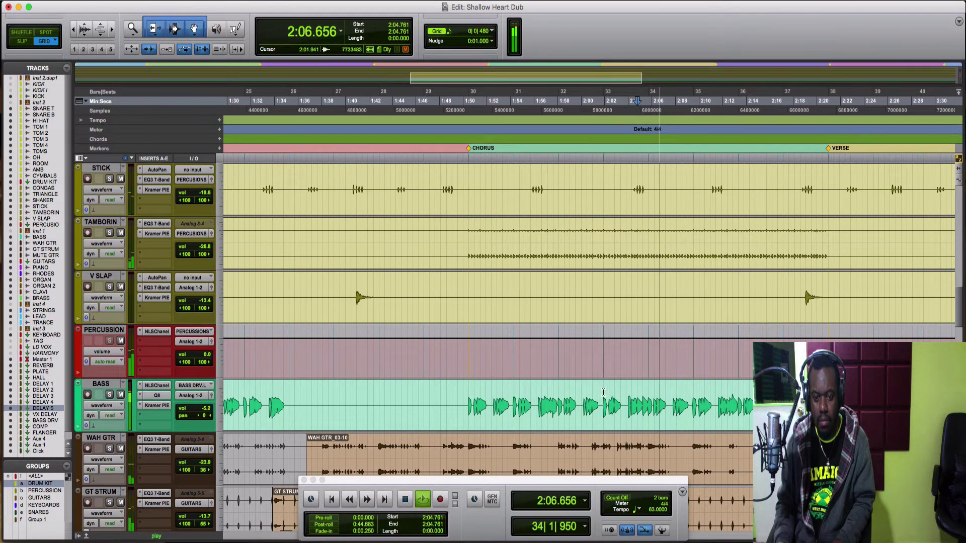
- Stop playback, separate the bass from bar 33 to bar 35 and mute that clip
key(space)
drag(603, 391, 695, 390)
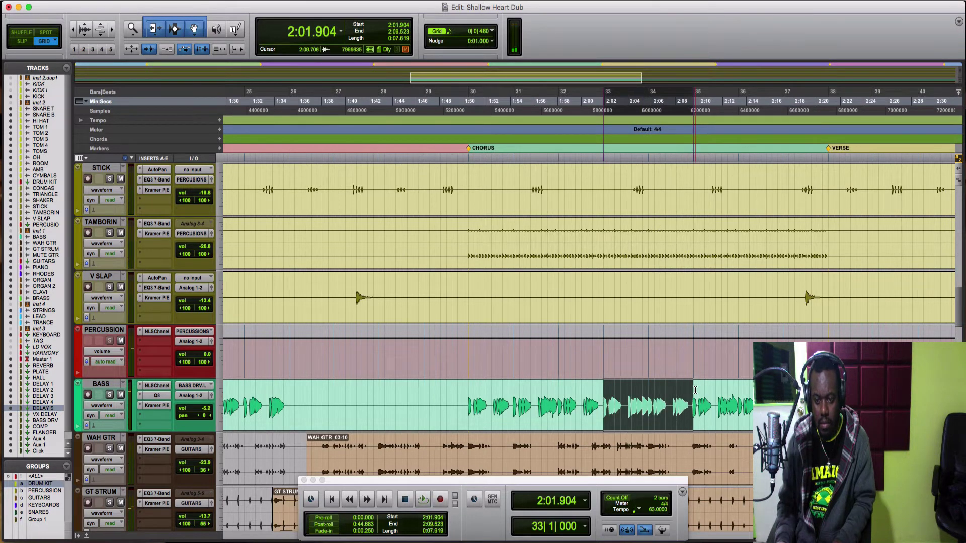
key(super+e)
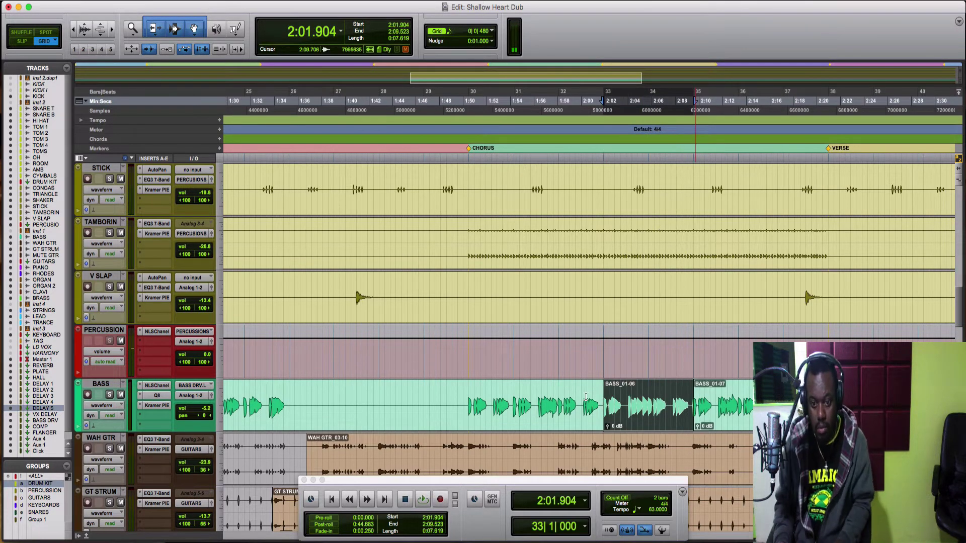
- Audition the bass from bar 32 beat 2, and adjust the muted bass clip to span bar 34 to bar 36
click(570, 395)
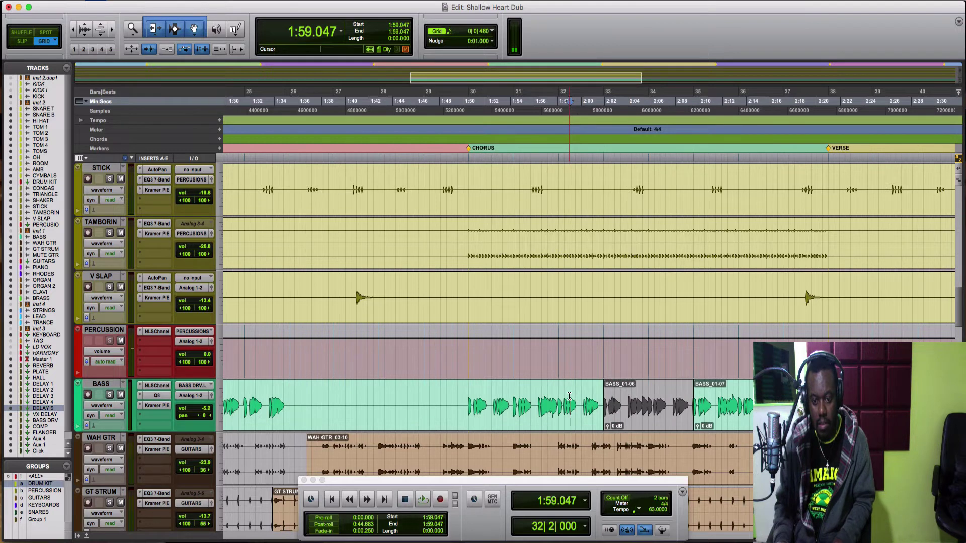
key(space)
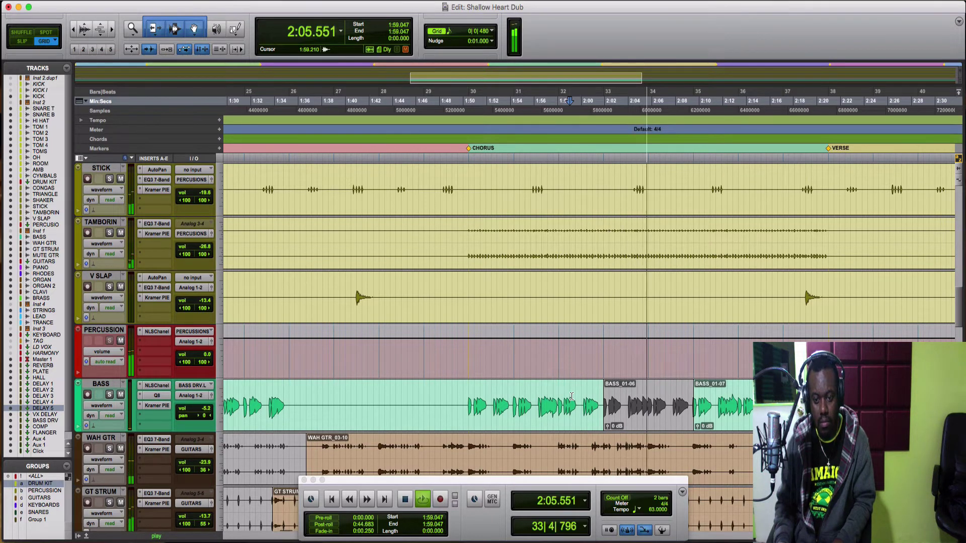
key(space)
double_click(602, 401)
drag(601, 401, 737, 399)
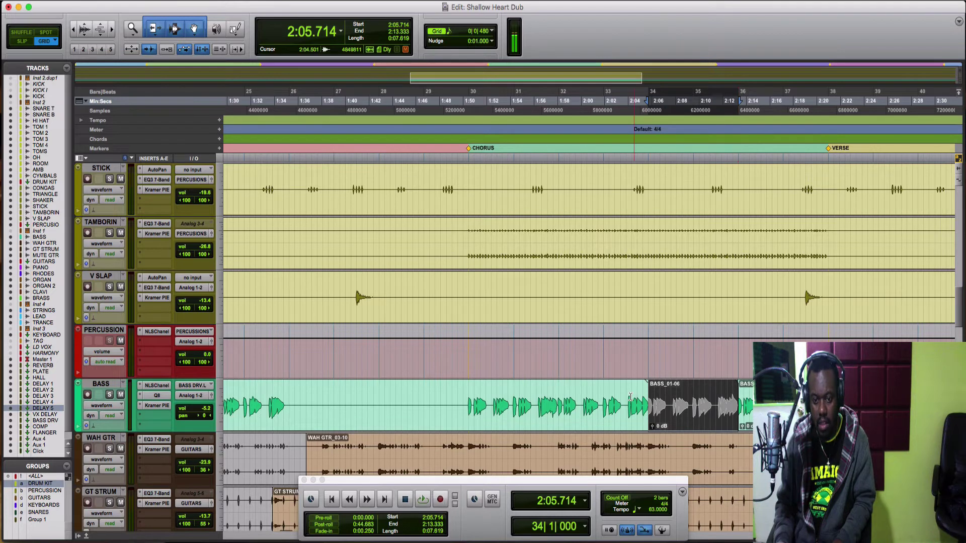
- Play back from 2:04.285 to check the bass mute against the guitar and piano tracks up to about bar 36
click(631, 398)
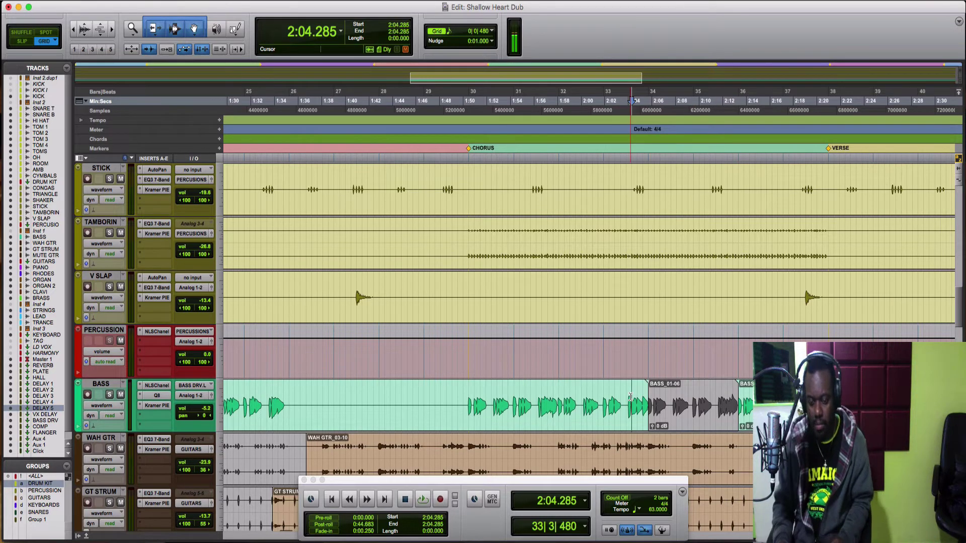
key(space)
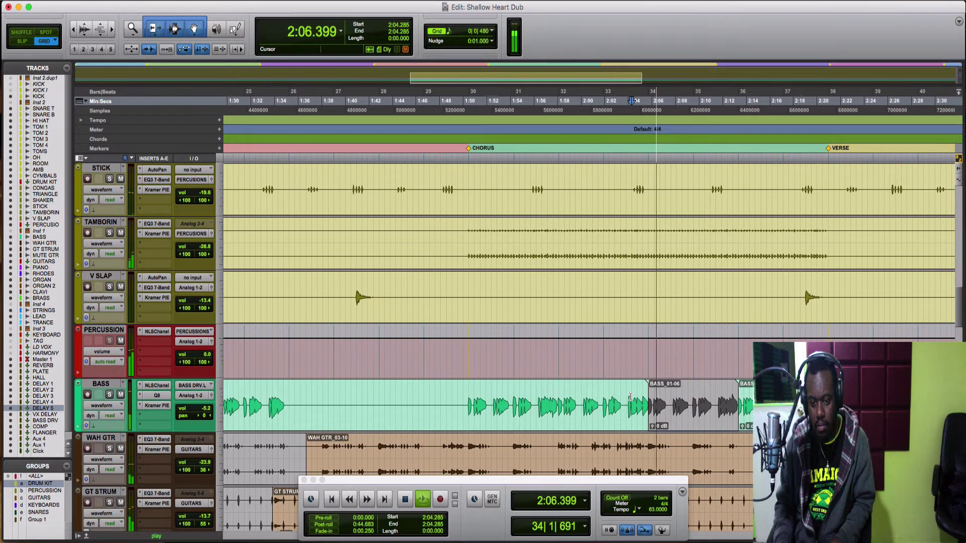
scroll(631, 397, down, 4)
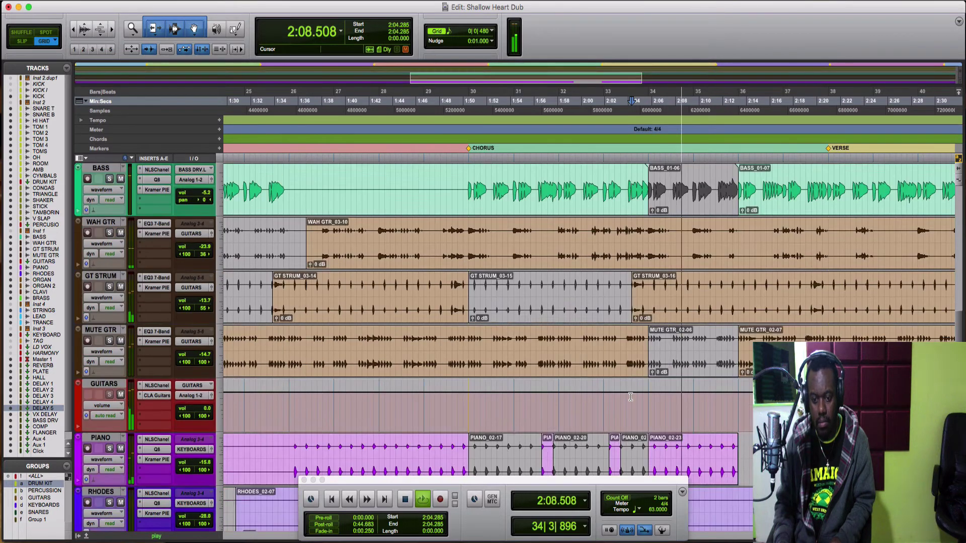
scroll(630, 397, right, 3)
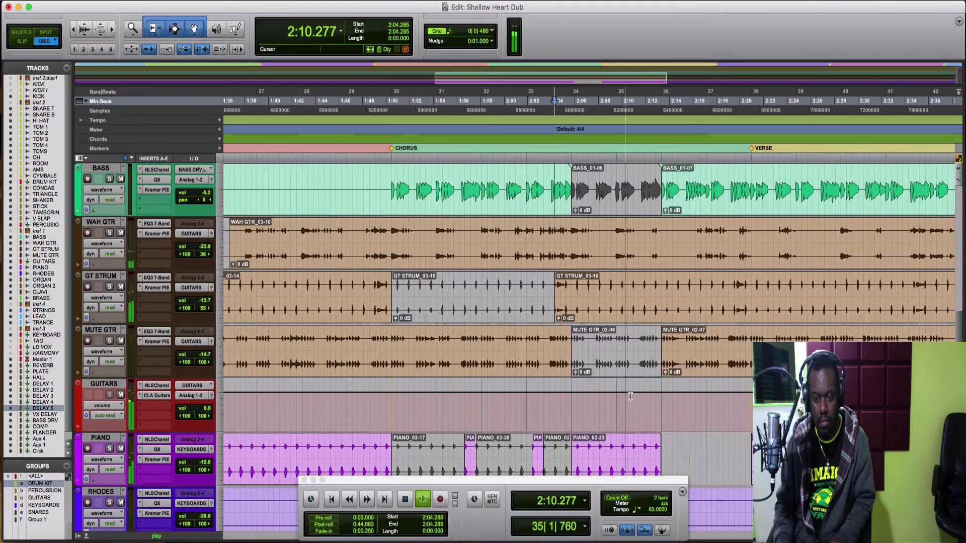
scroll(631, 398, right, 3)
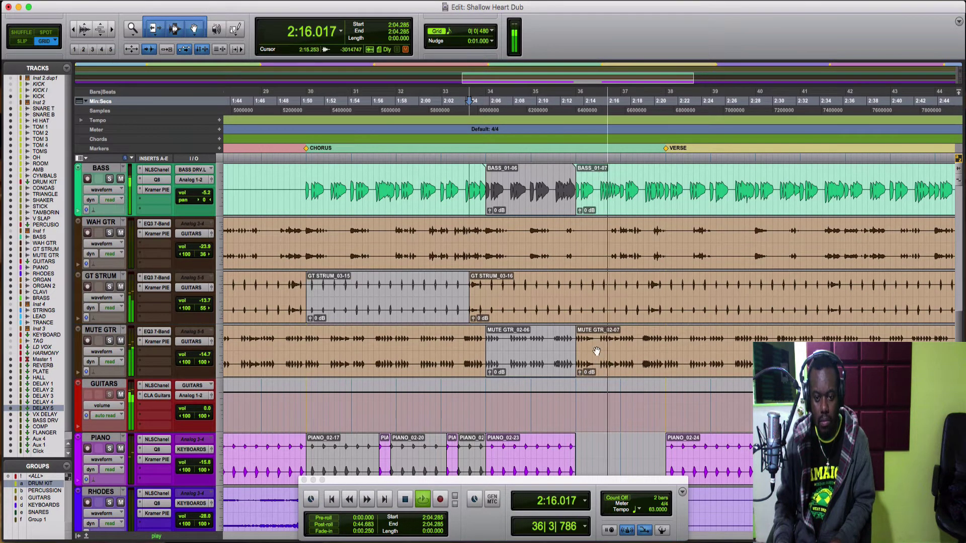
key(space)
- Separate the GT STRUM section from 2:13.809 to 2:19.523 and mute that clip
drag(581, 285, 647, 293)
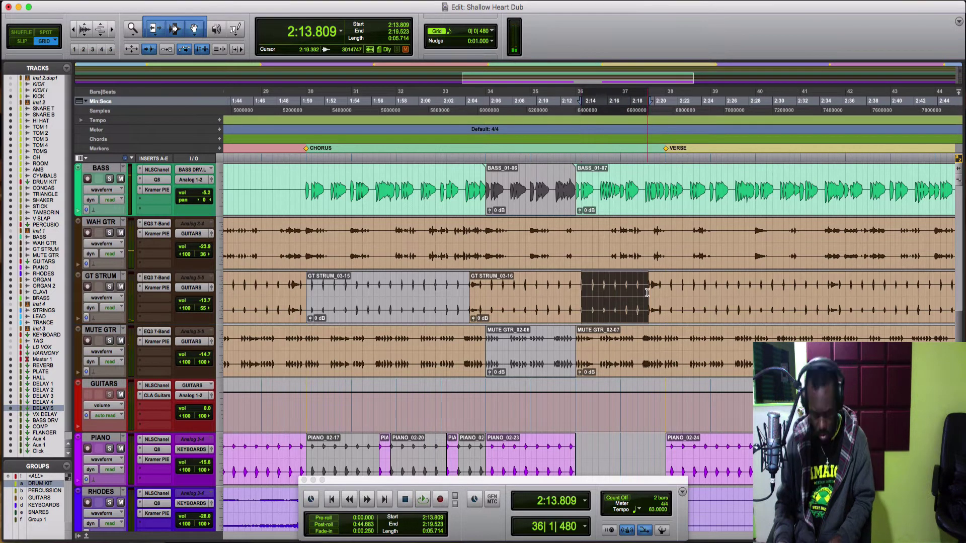
key(b)
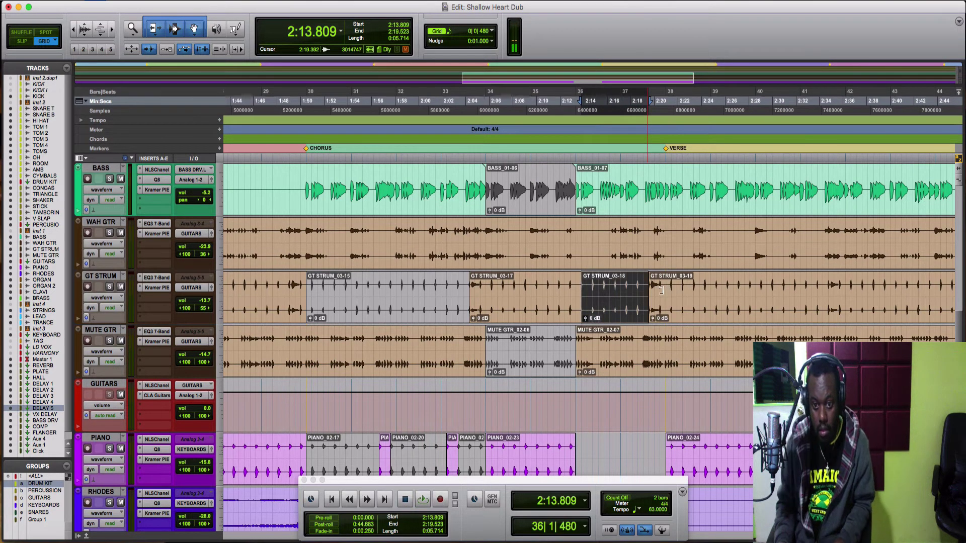
click(660, 292)
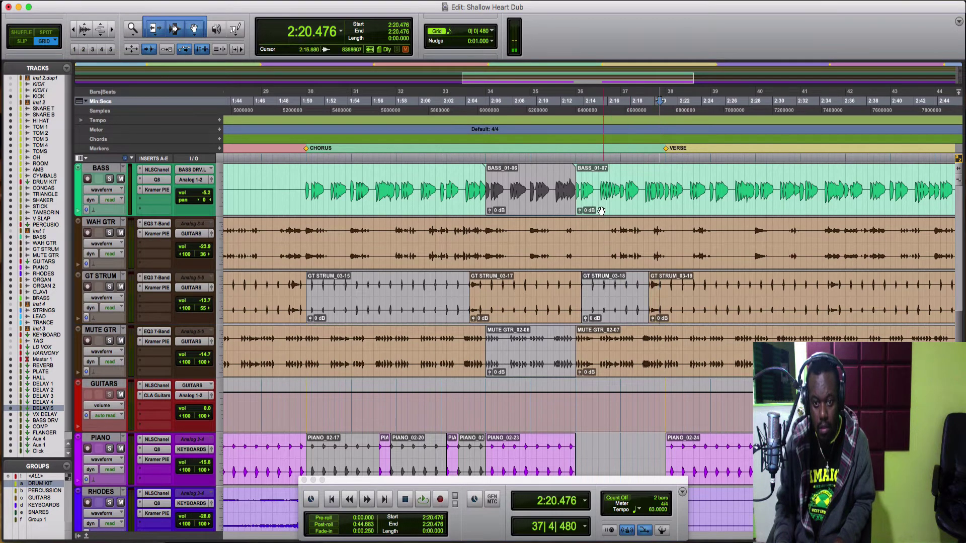
- Separate the ORGAN track from bar 36 to bar 38, just before the verse, and mute that clip
scroll(642, 336, down, 5)
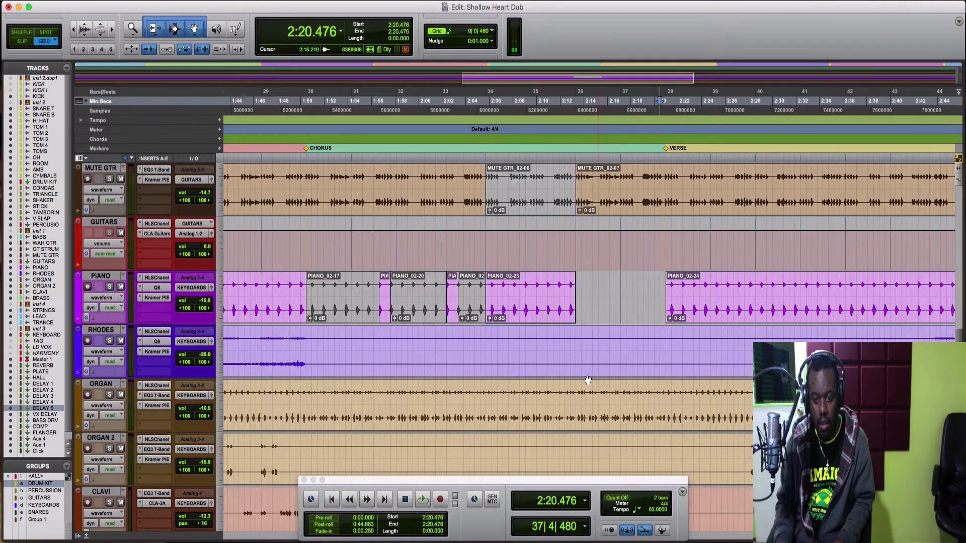
drag(576, 387, 664, 386)
key(super+e)
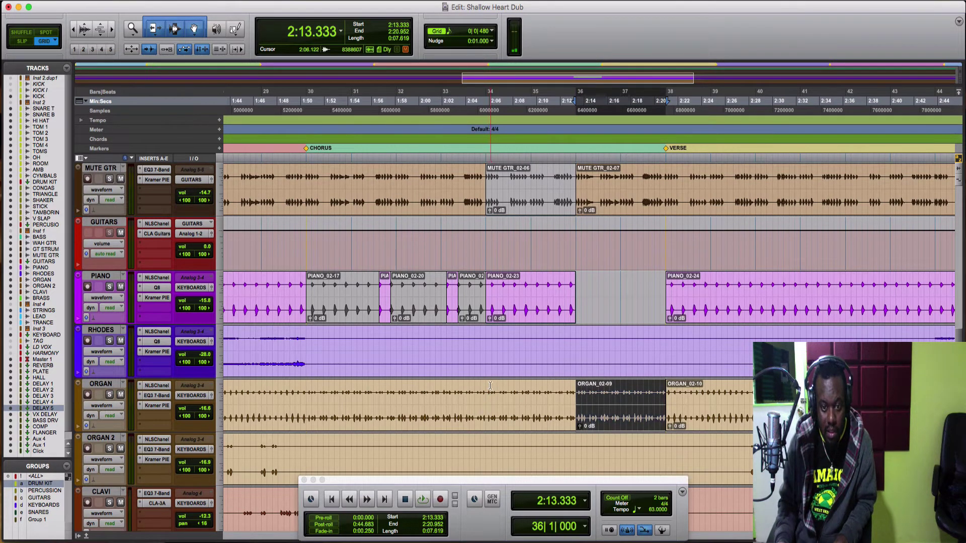
- Separate the ORGAN track from the chorus start at bar 30 to 2:06.190 and mute that clip
click(491, 387)
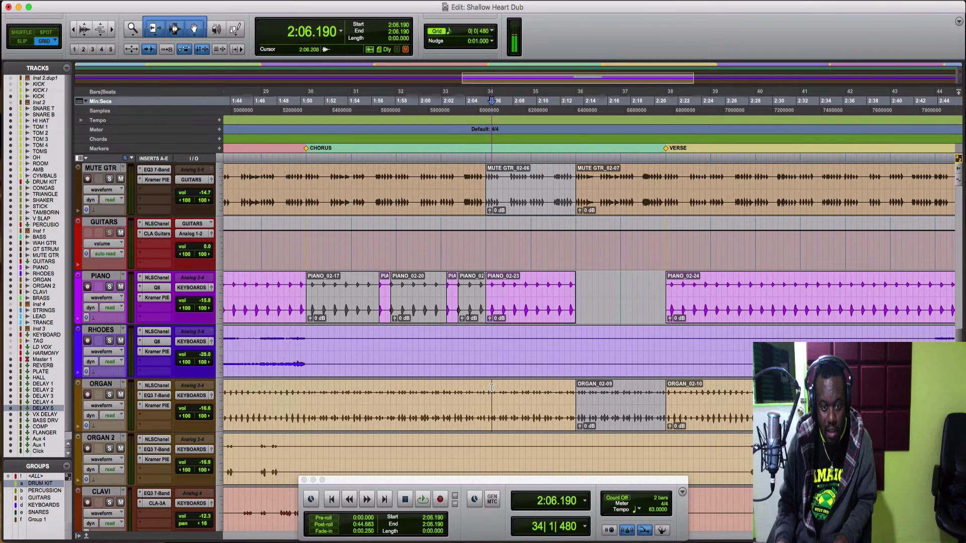
drag(492, 393, 307, 398)
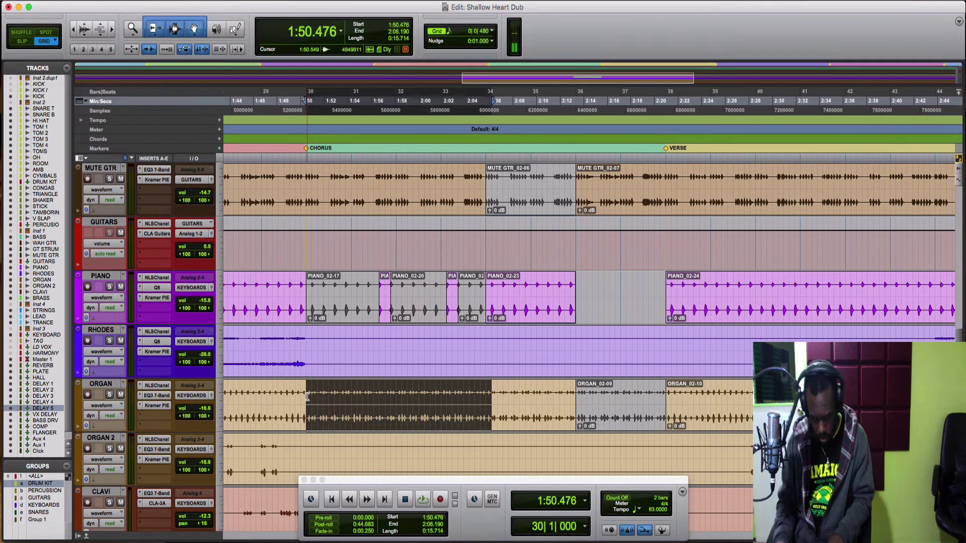
key(super+e)
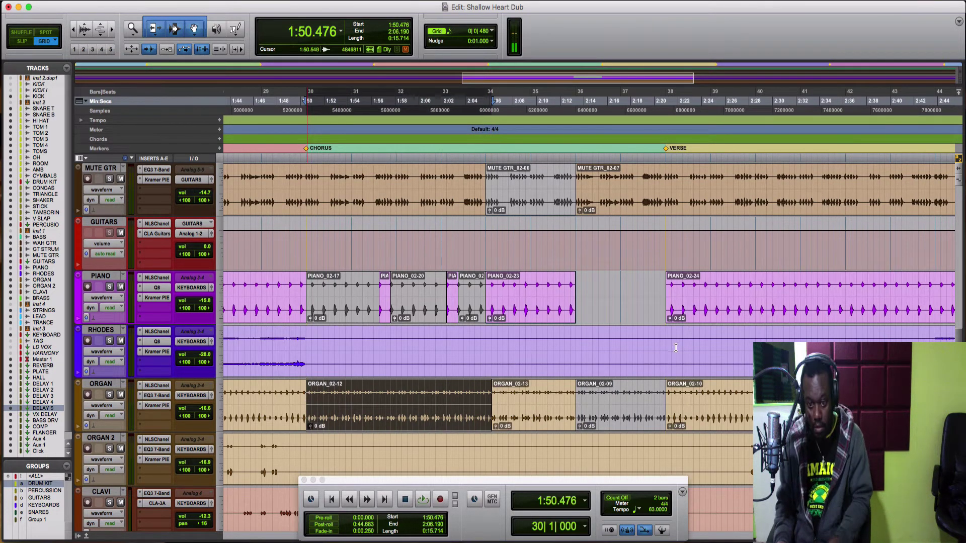
- Separate the ORGAN track from 2:17.142 to 2:18.095 inside the muted clip before the verse and unmute that short section
click(622, 423)
key(space)
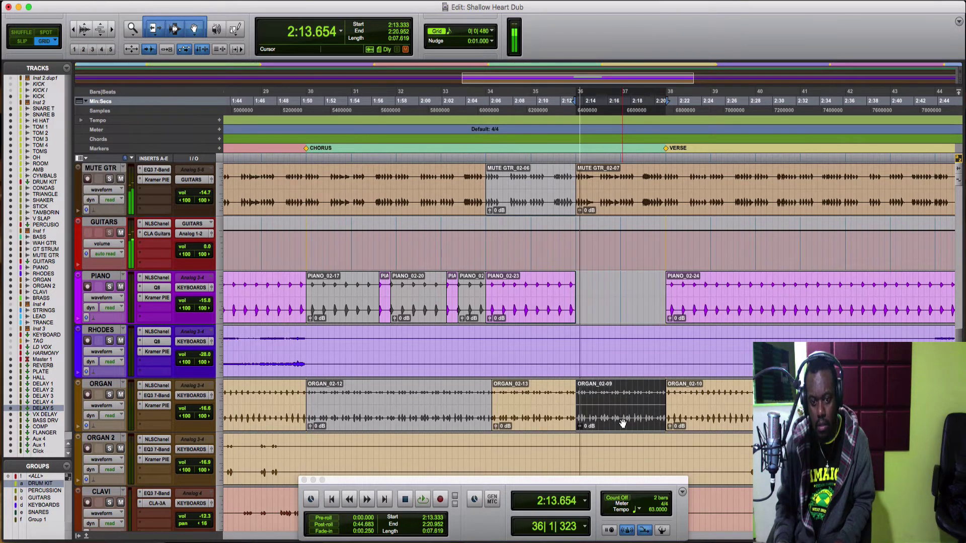
click(621, 396)
shift+click(634, 396)
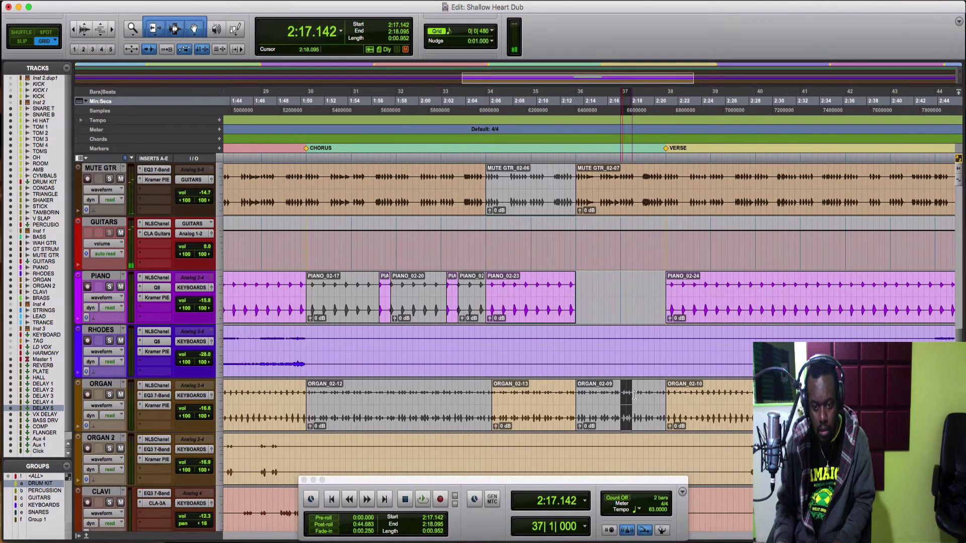
key(super+e)
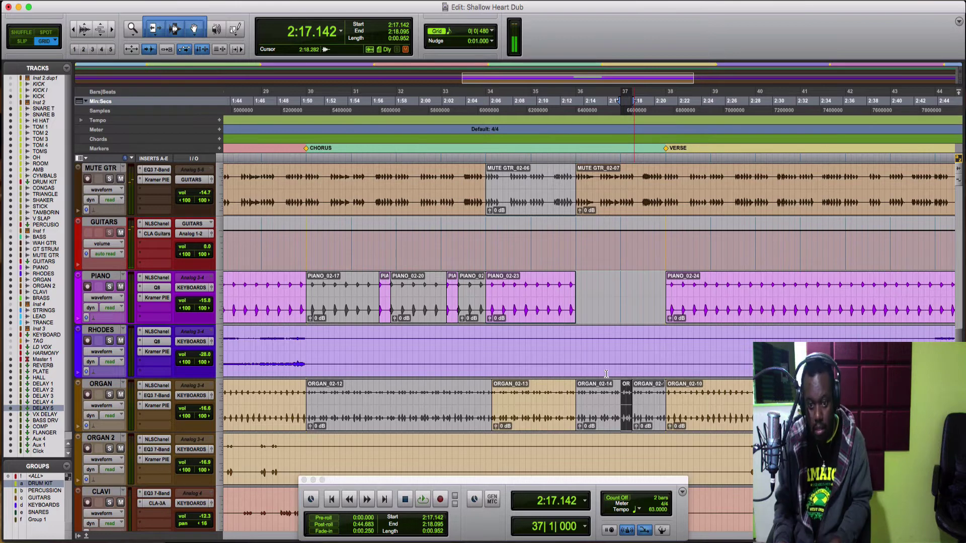
- Play back from 2:16.666 into the verse to about bar 40 to check the organ edit
click(615, 337)
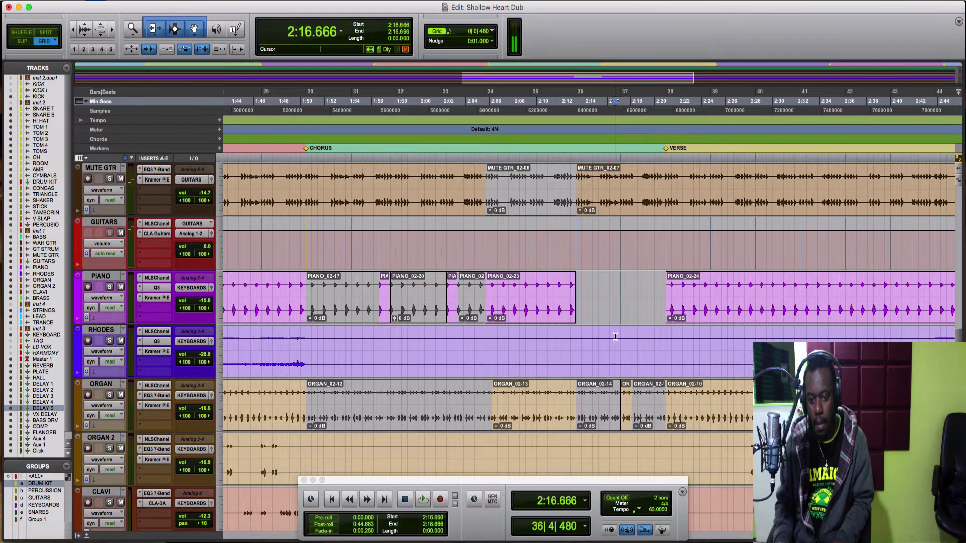
key(space)
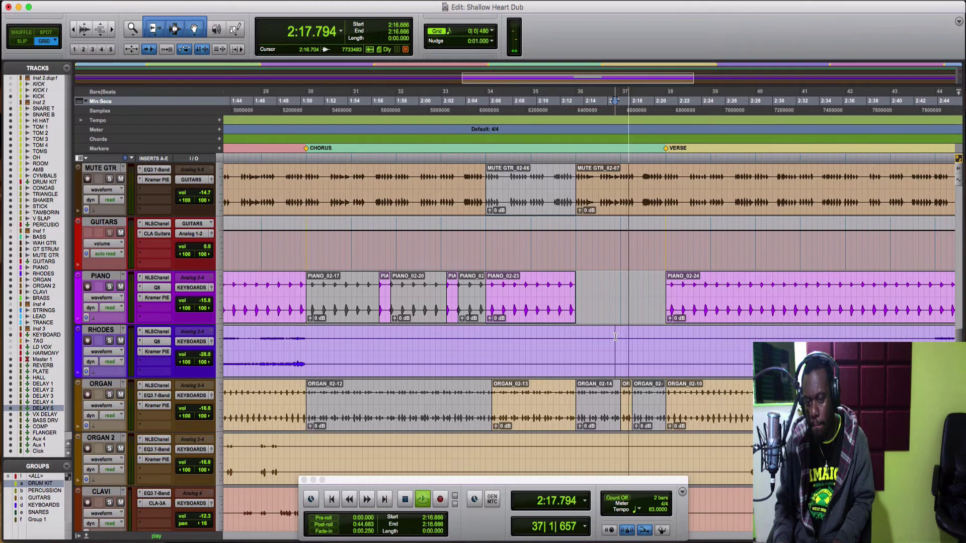
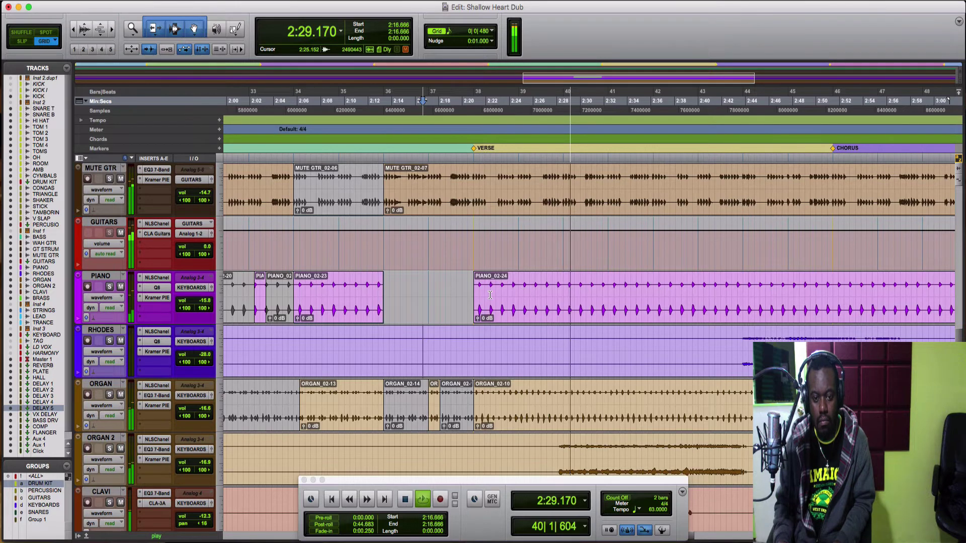
key(space)
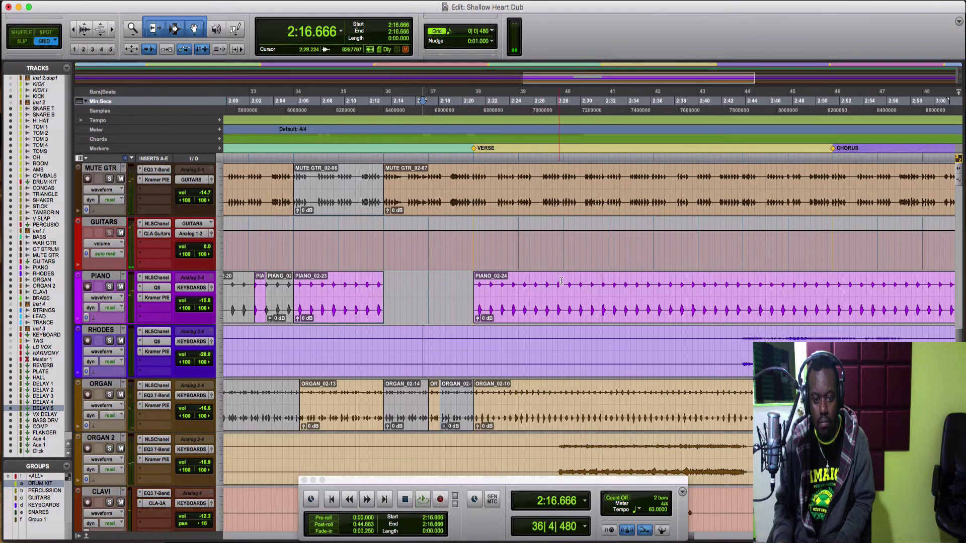
- Separate the PIANO track from bar 40 to bar 44, mute that clip and play back from 2:20.000
drag(562, 281, 742, 300)
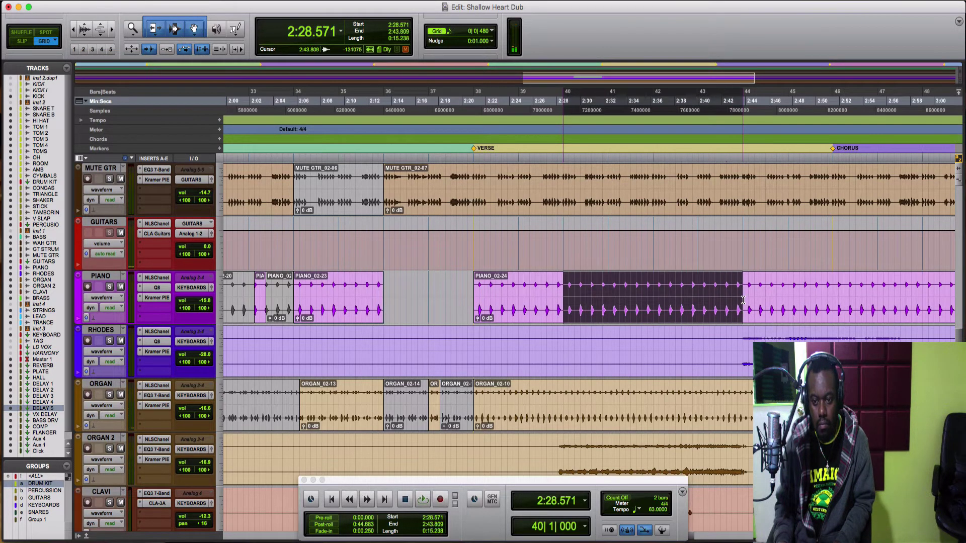
key(super+e)
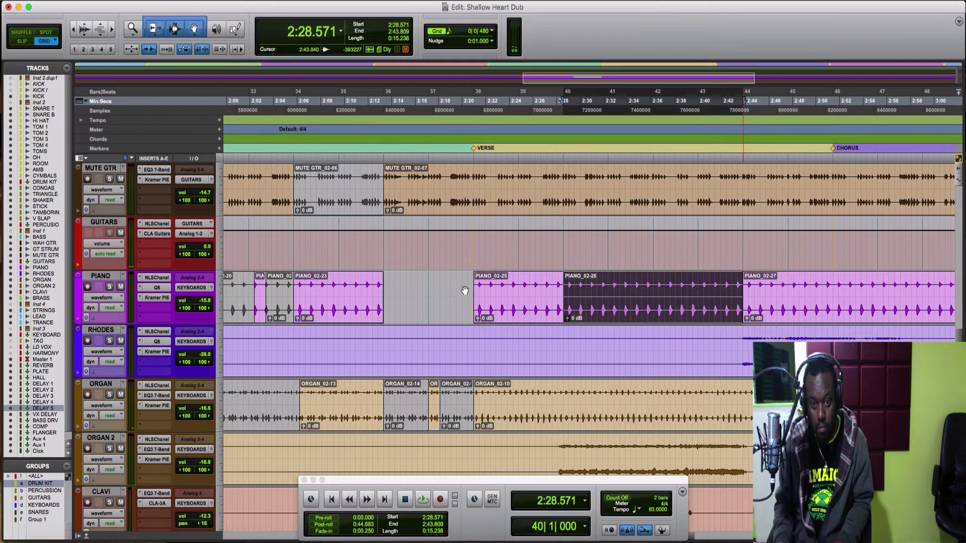
click(464, 288)
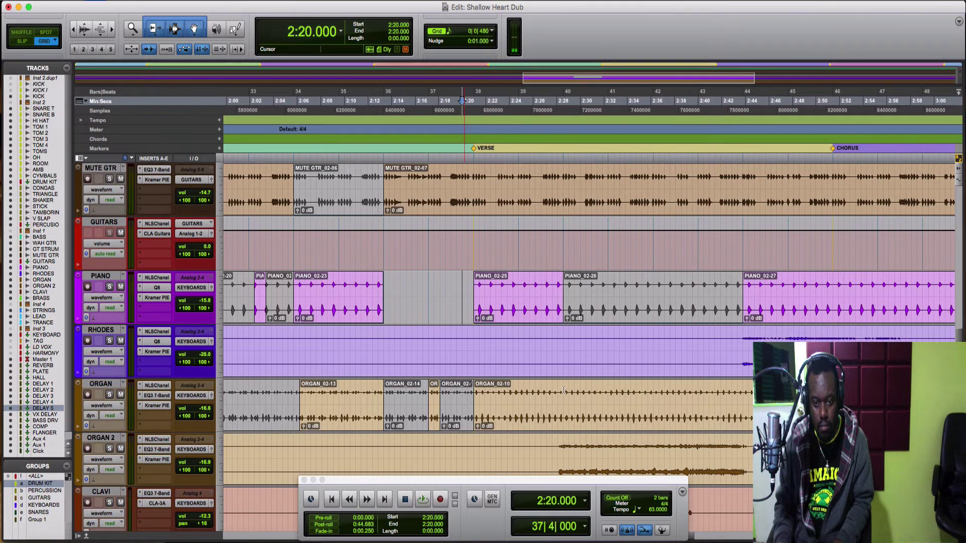
key(space)
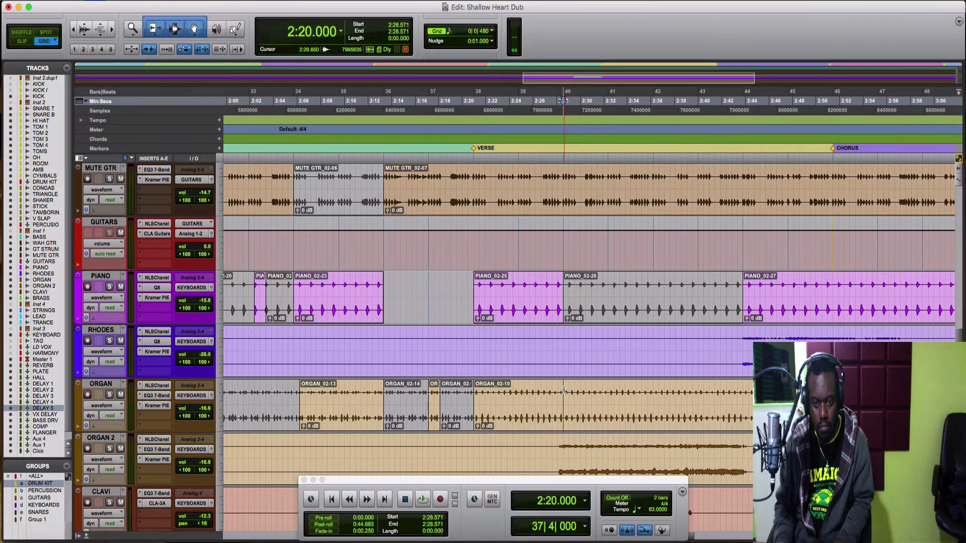
- Separate the ORGAN track from 2:28.571 to 2:43.809 in the verse and mute that clip
drag(564, 390, 591, 402)
shift+click(742, 406)
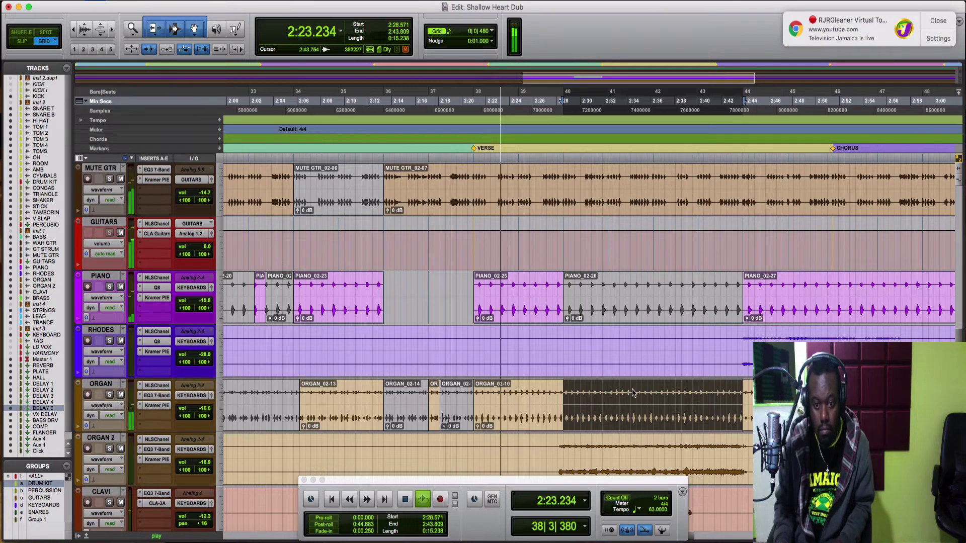
key(super+e)
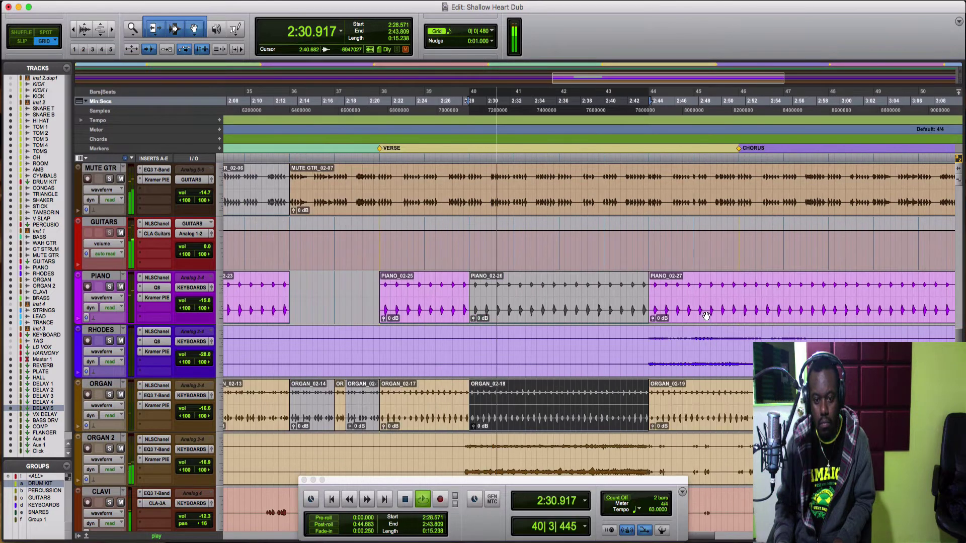
- Separate the GT STRUM track from 2:28.571 to 2:34.761 and from 2:36.666 to 2:43.809, and mute both clips
scroll(706, 315, up, 5)
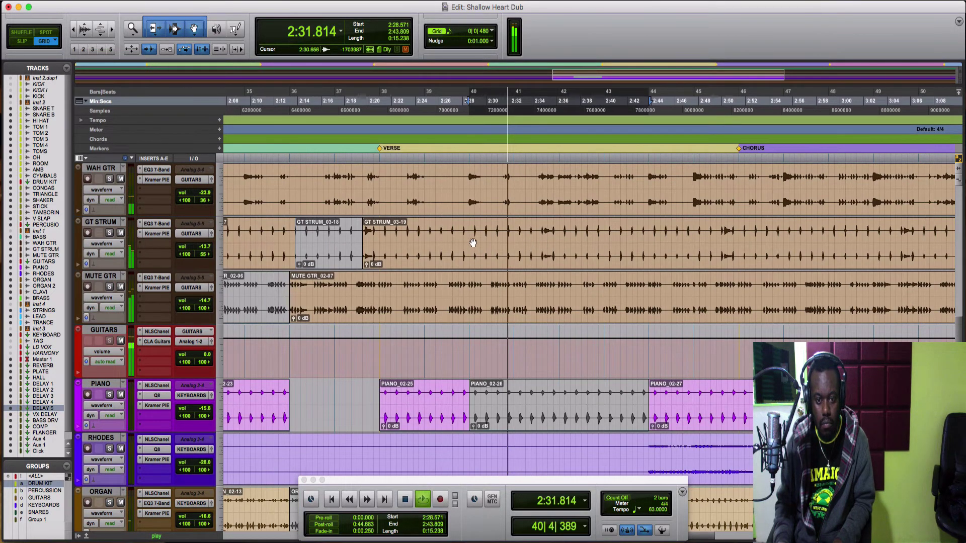
key(space)
shift+click(539, 246)
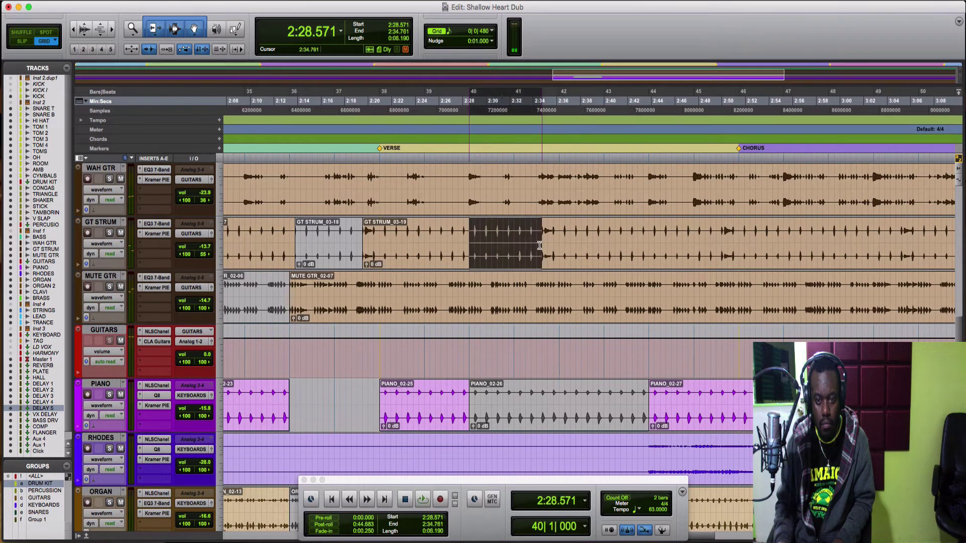
key(super+e)
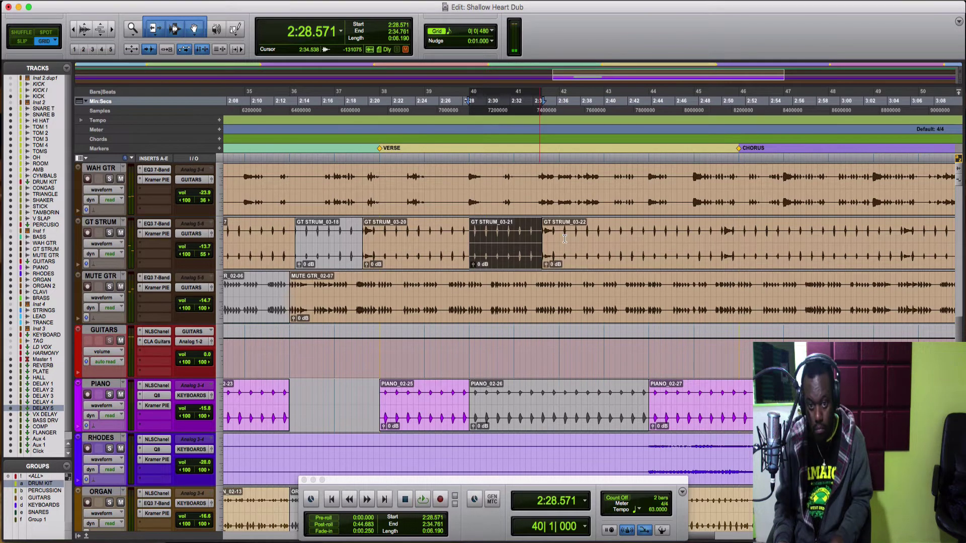
drag(565, 247, 648, 251)
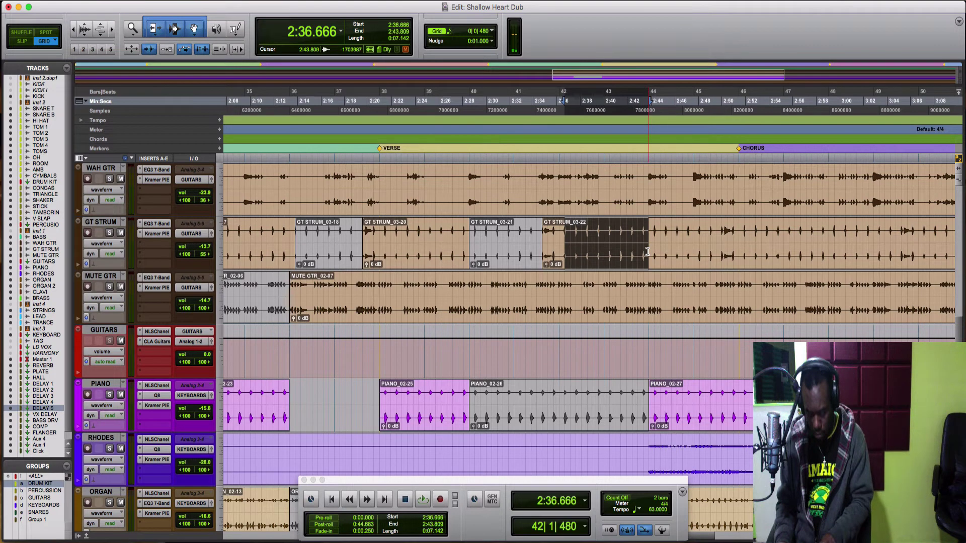
key(super+e)
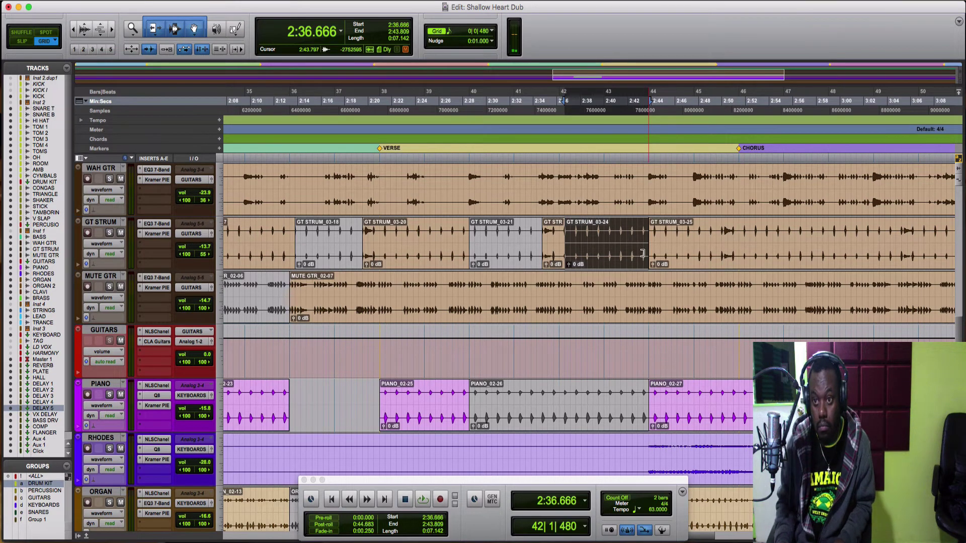
- Play back from 2:34.285 into the chorus while reviewing the bass, guitar, keyboard, brass and string tracks
click(538, 180)
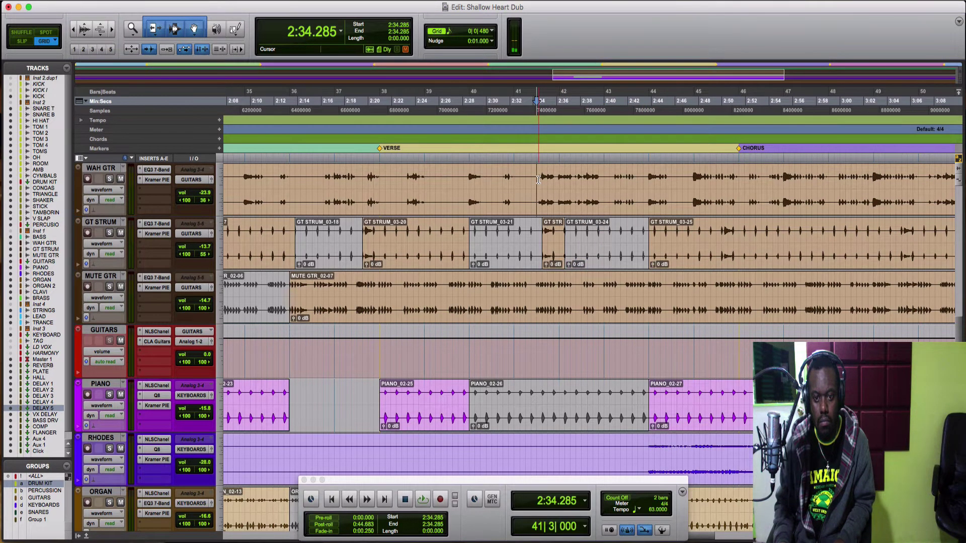
scroll(538, 179, right, 2)
scroll(538, 179, up, 2)
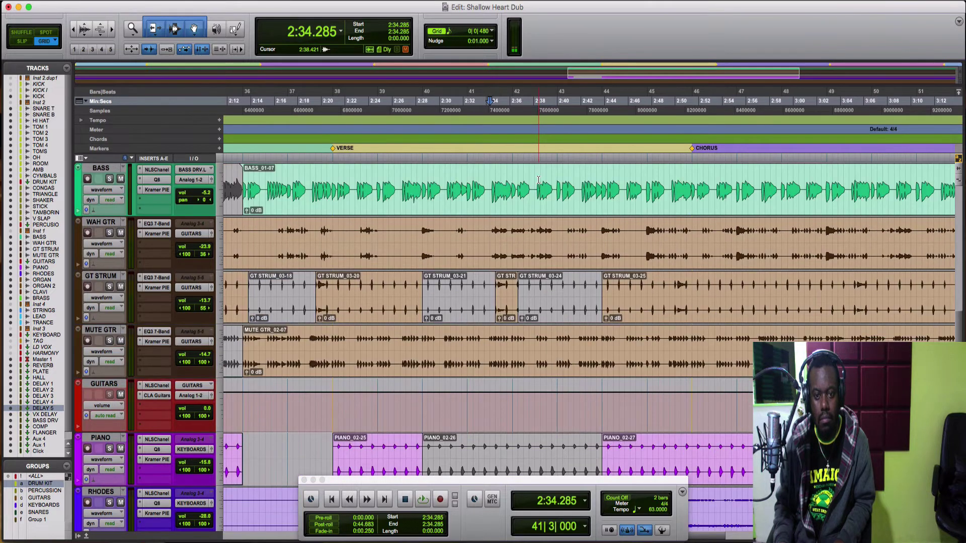
key(space)
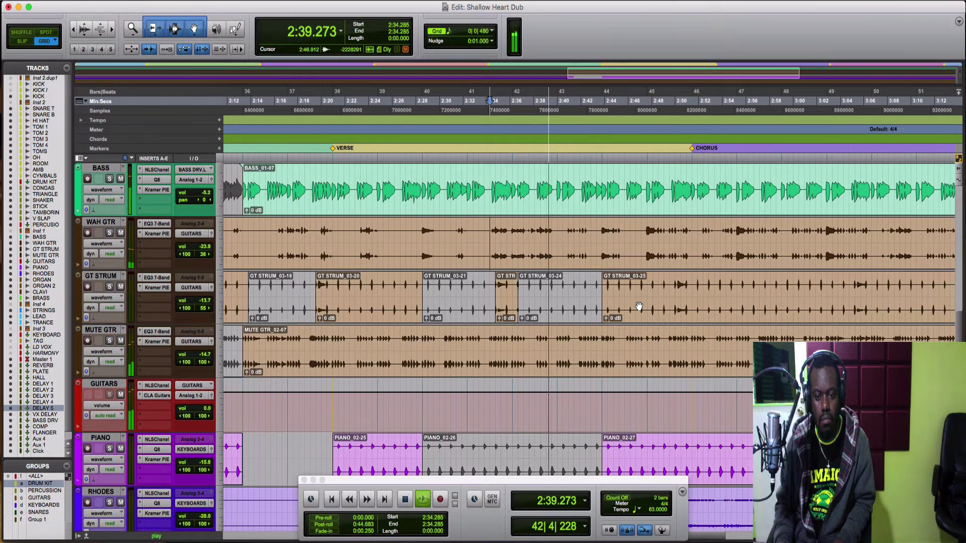
scroll(639, 306, down, 5)
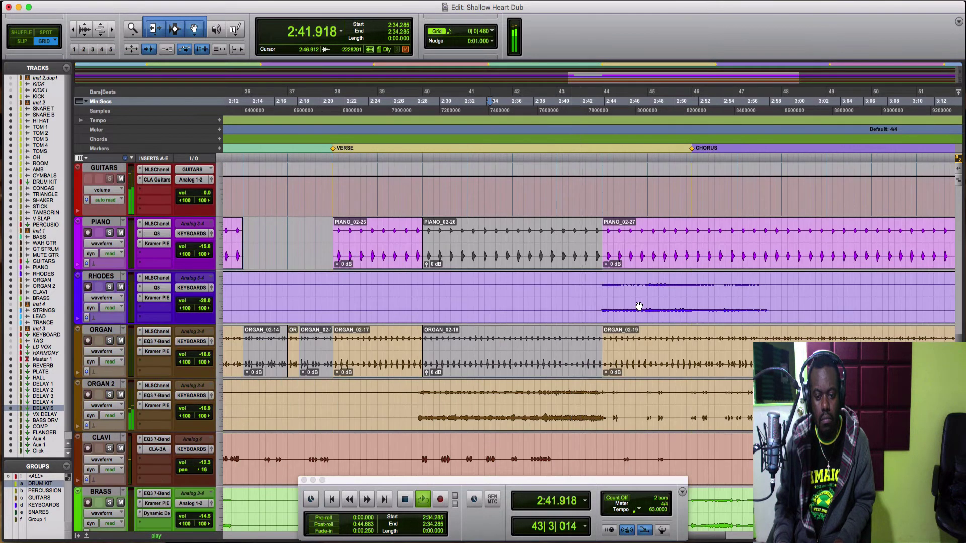
scroll(639, 307, down, 4)
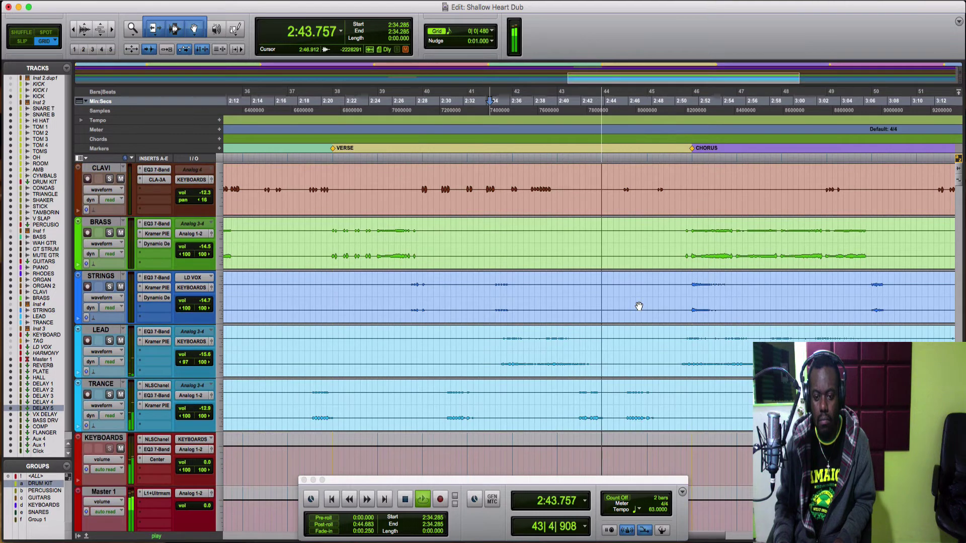
scroll(639, 306, up, 5)
scroll(639, 306, right, 5)
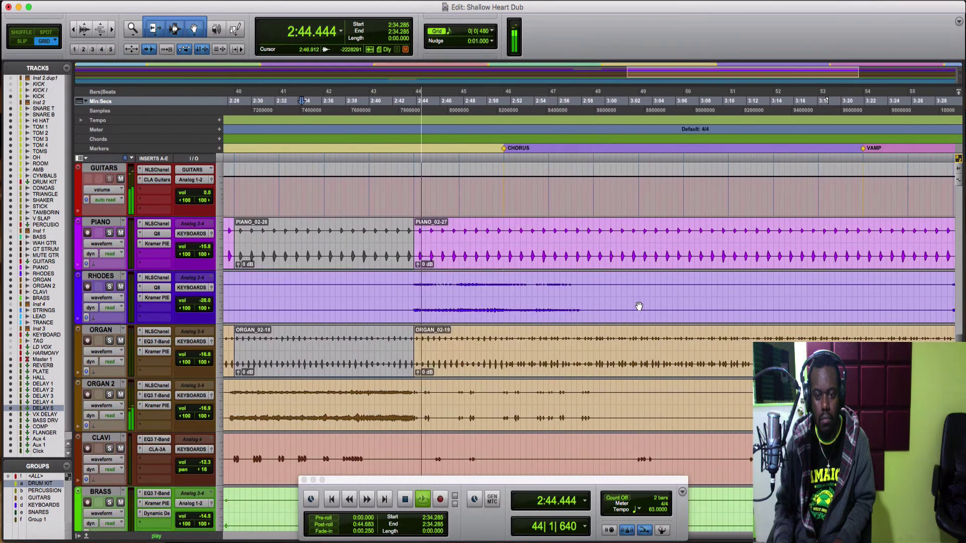
scroll(639, 306, up, 3)
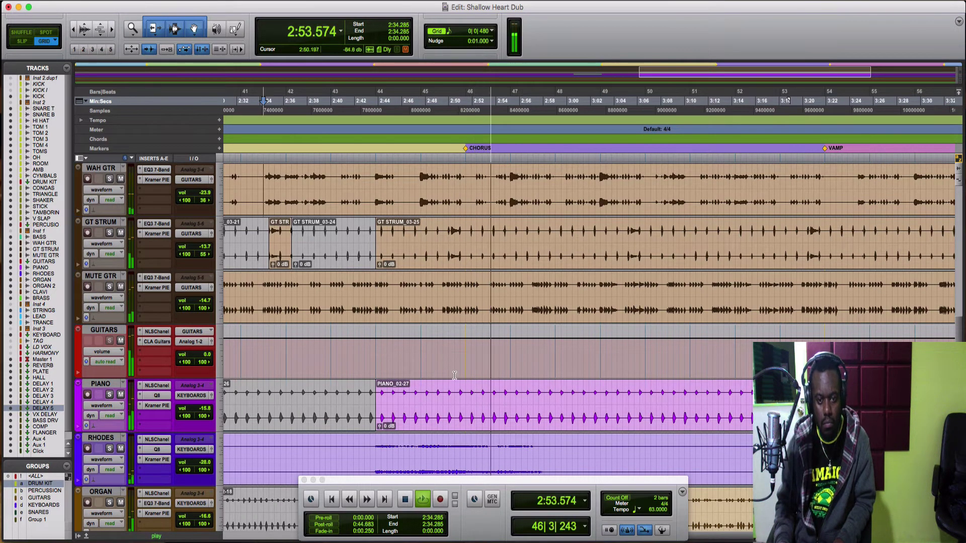
key(Return)
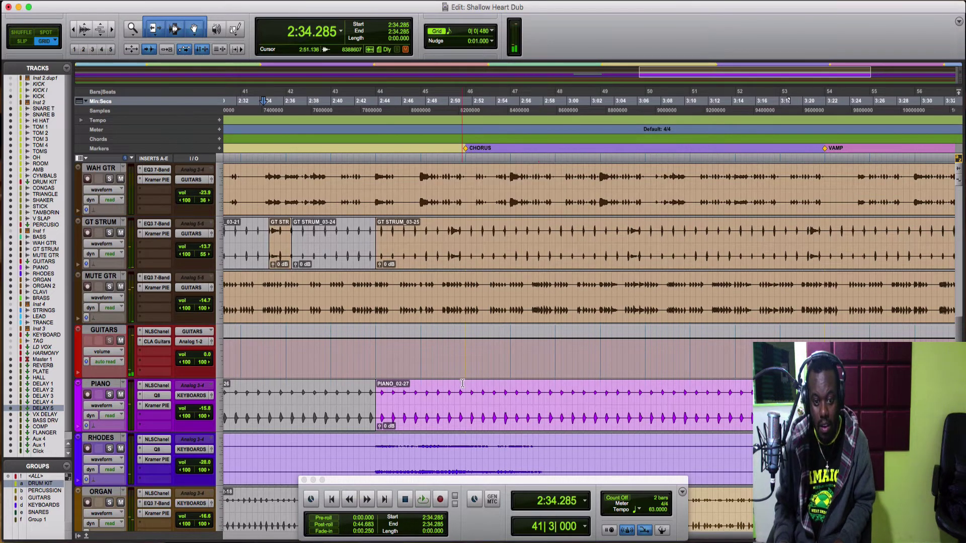
- Separate the PIANO track from the chorus start at bar 46 to the vamp at bar 54 and mute that clip
click(464, 384)
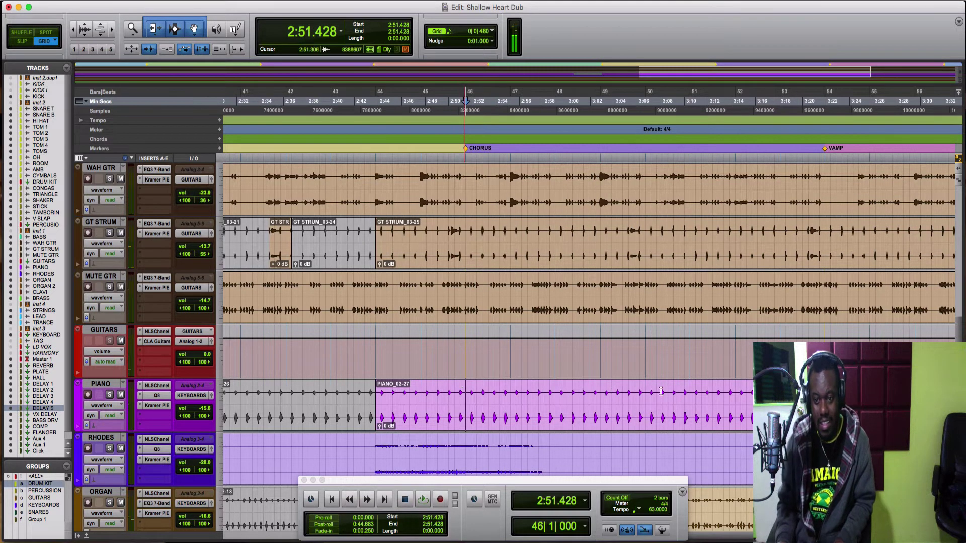
shift+click(718, 387)
drag(718, 402, 825, 403)
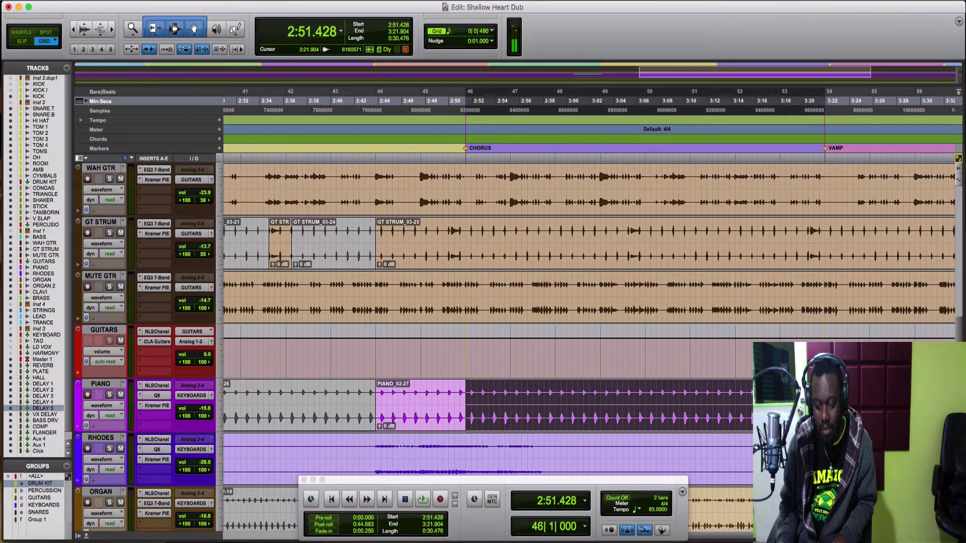
key(super+e)
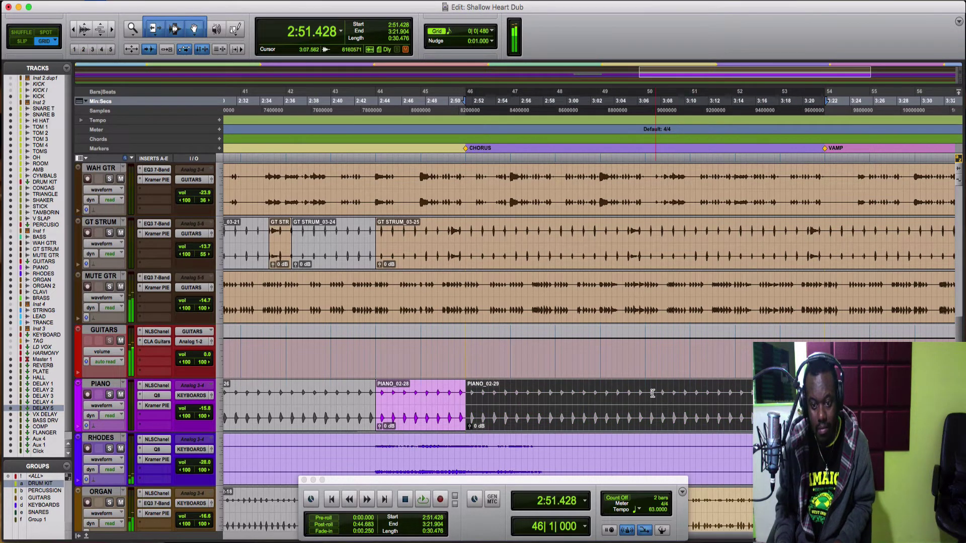
- Separate the PIANO track from 3:06.666 to 3:10.476 inside the muted chorus clip and unmute that section
key(space)
key(Return)
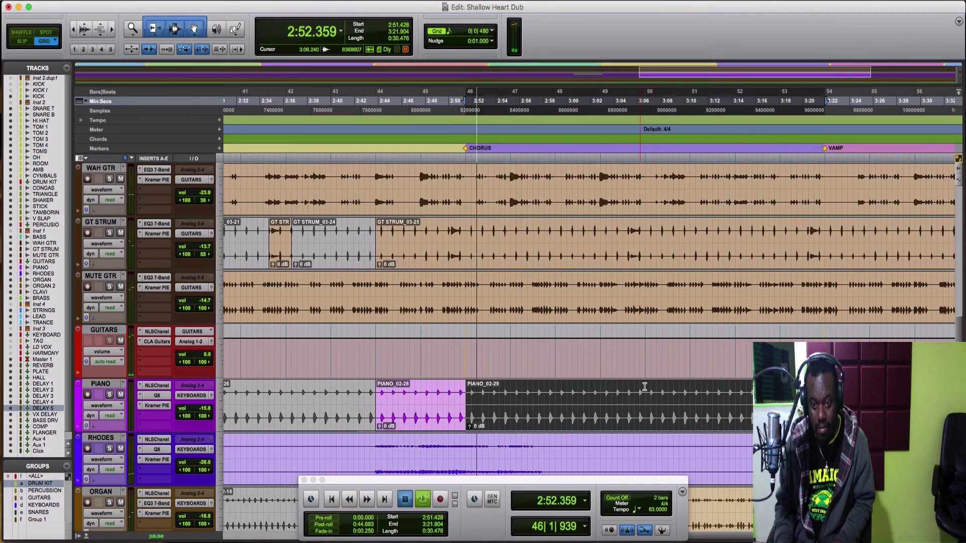
click(645, 387)
shift+click(687, 394)
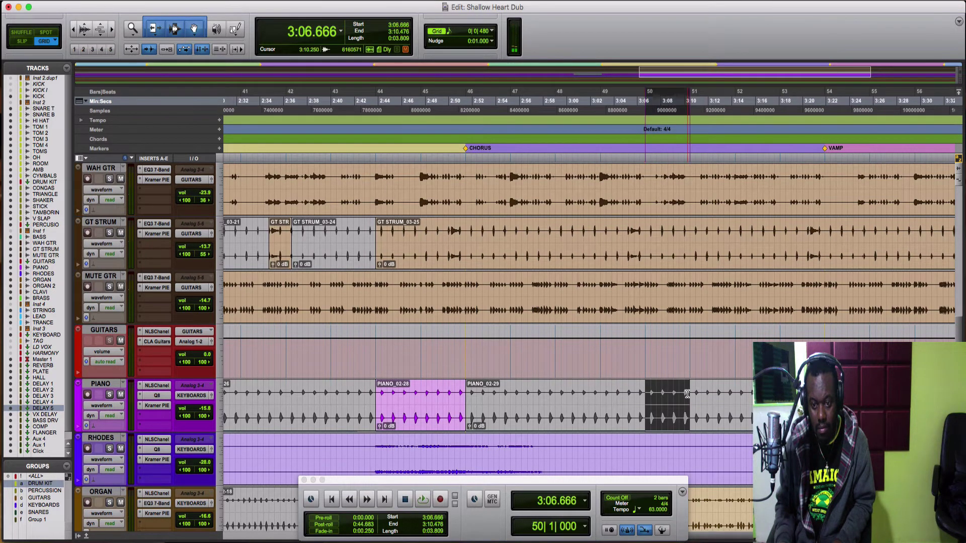
key(super+e)
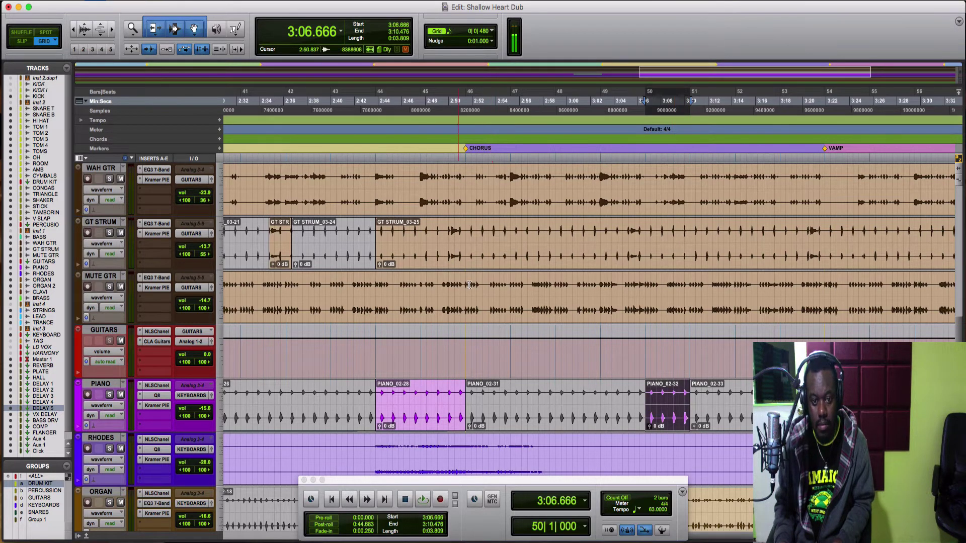
- Separate the GT STRUM track from the chorus start at 2:51.428 to 3:04.761 and mute that clip
click(467, 232)
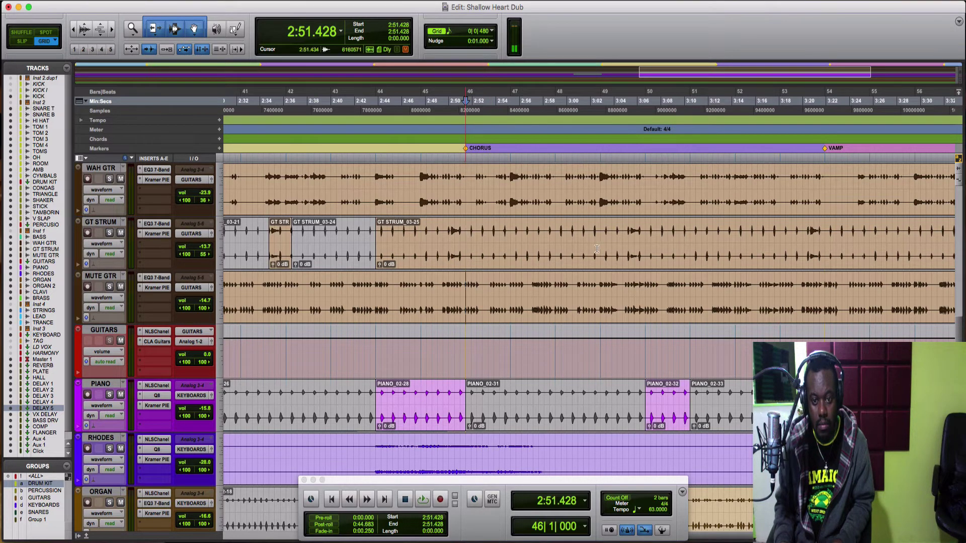
shift+click(628, 248)
shift+click(624, 252)
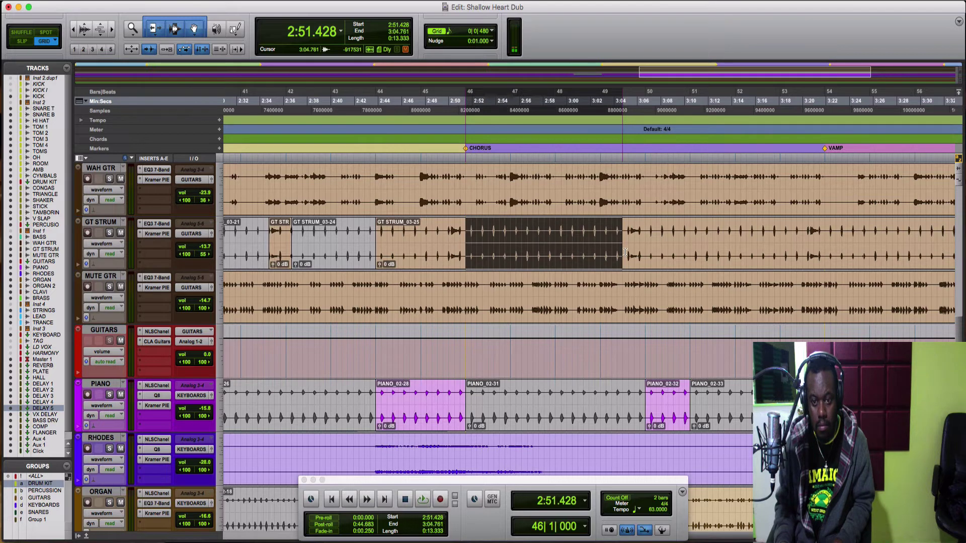
key(super+e)
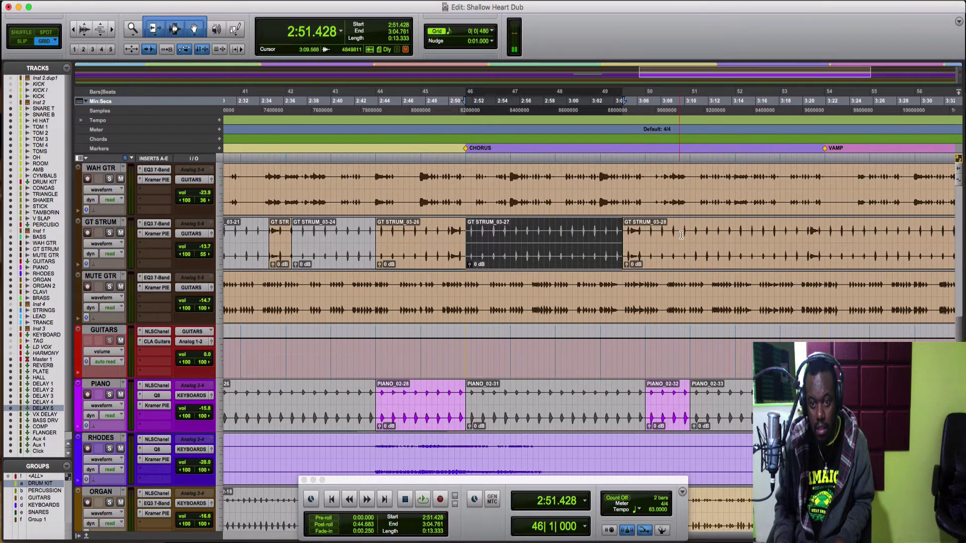
- Separate the GT STRUM track from 3:10.476 to 3:20.000 and mute that clip
drag(689, 236, 804, 248)
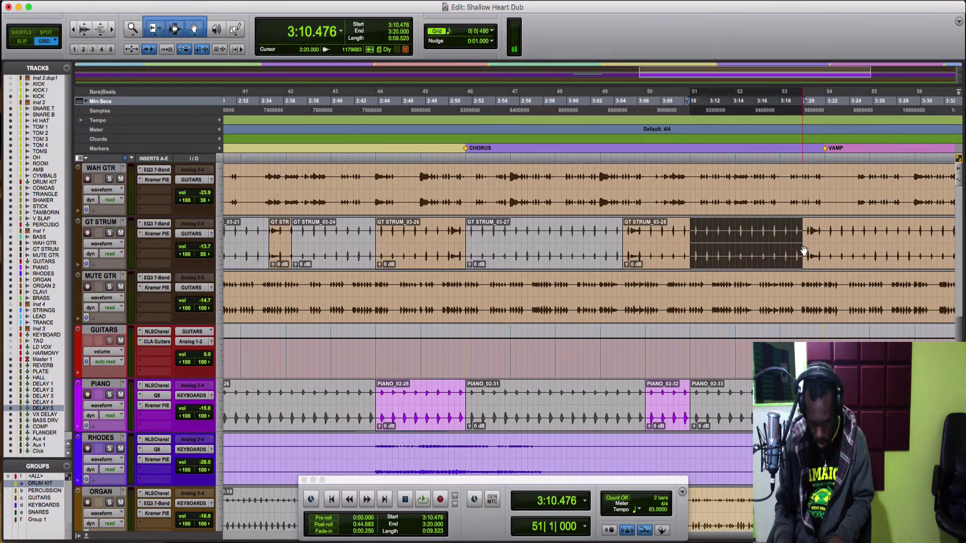
key(super+e)
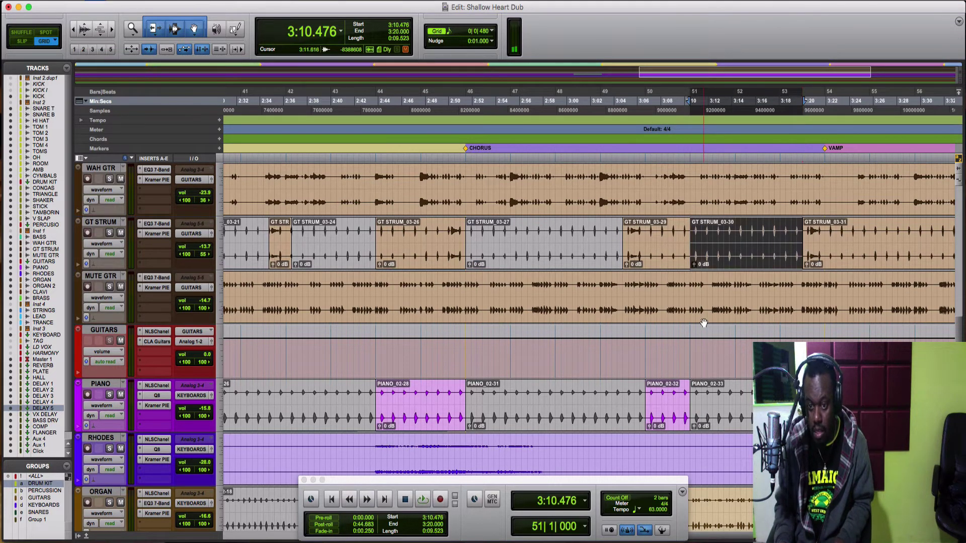
click(614, 233)
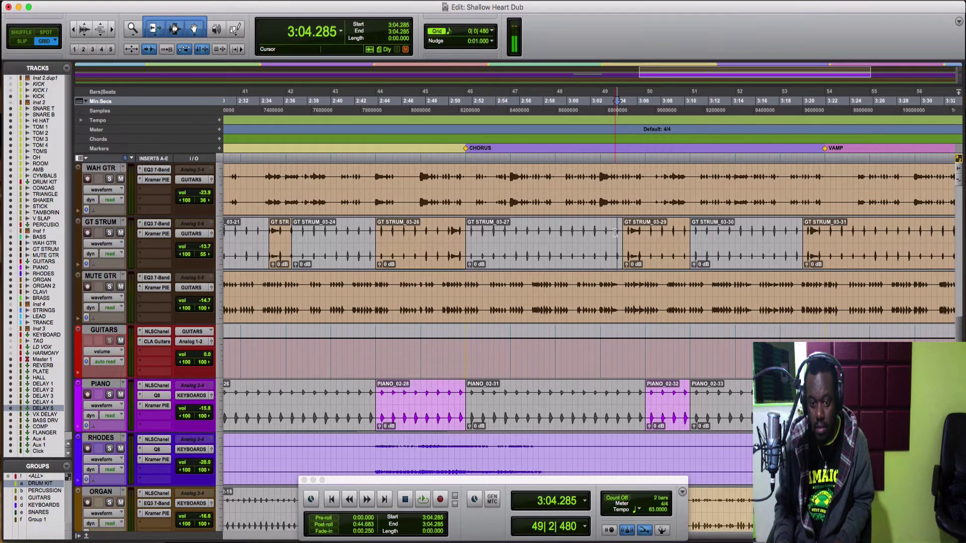
- Separate the ORGAN track from 2:51.428 to 3:06.666 and from 3:10.476 to the vamp at 3:21.904, and mute both clips
scroll(615, 233, down, 3)
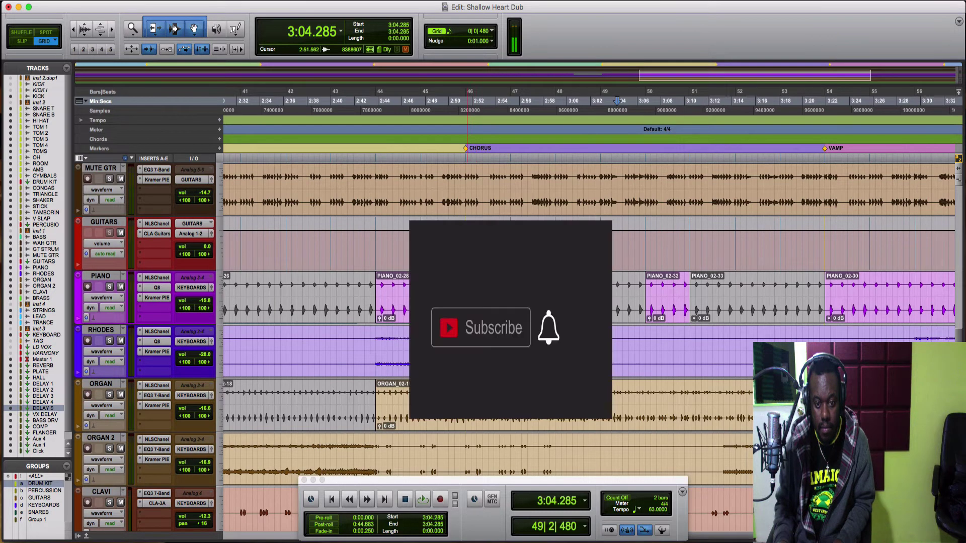
drag(471, 402, 645, 402)
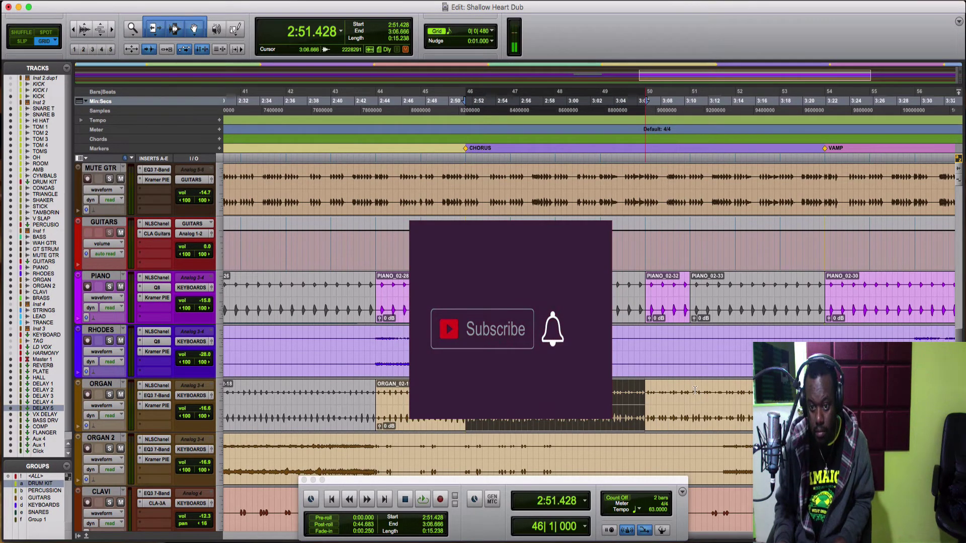
key(super+e)
drag(691, 388, 826, 389)
key(super+e)
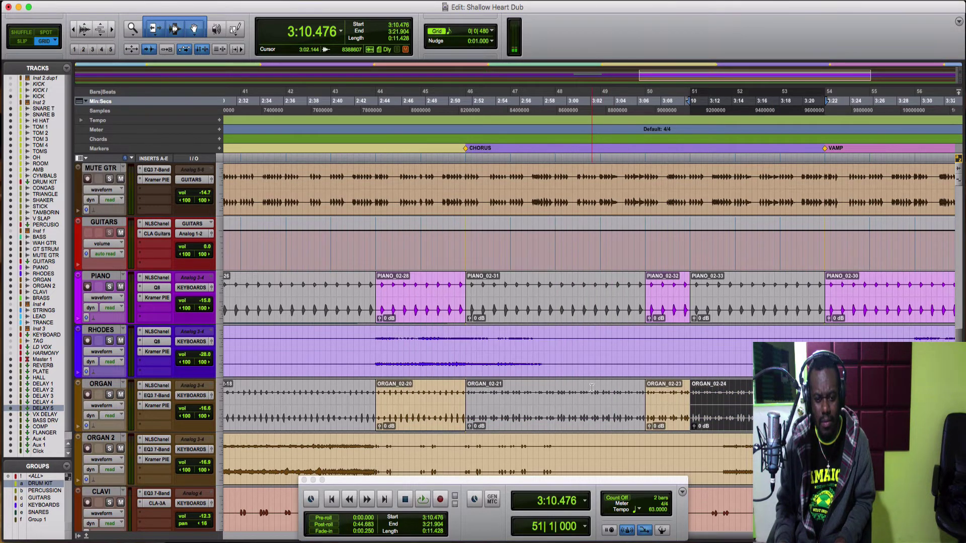
- Play back from 2:50.952 through the chorus into the vamp while reviewing the organ, clavi, brass, strings, lead and trance tracks
scroll(569, 389, down, 10)
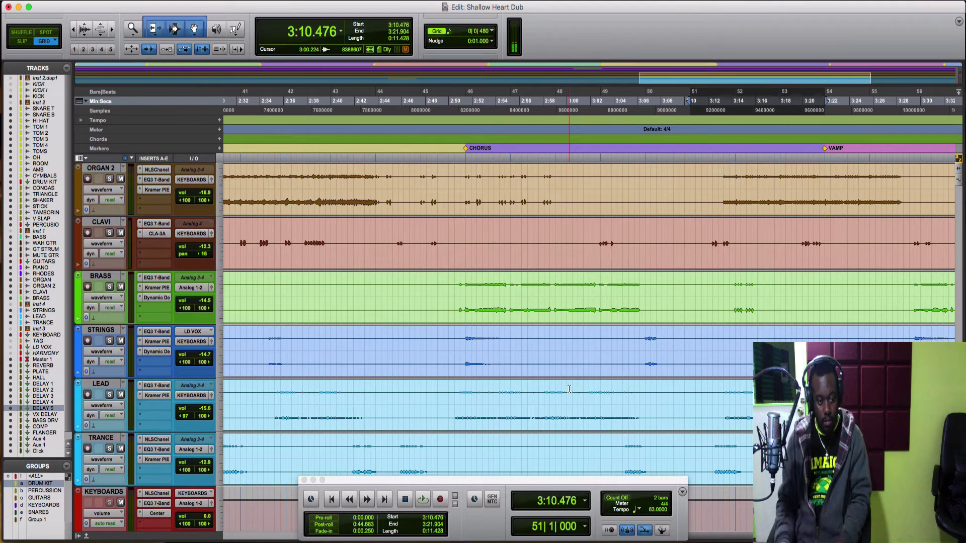
click(459, 397)
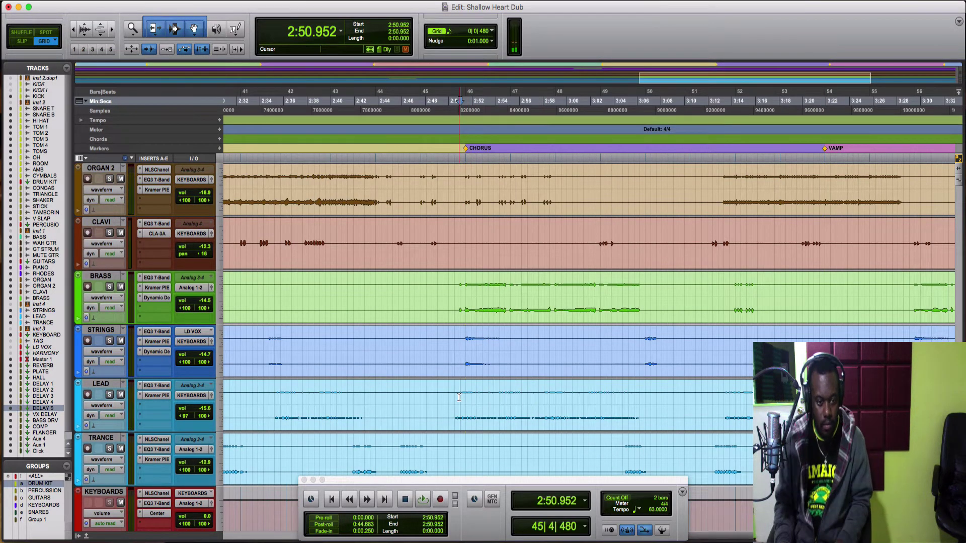
key(space)
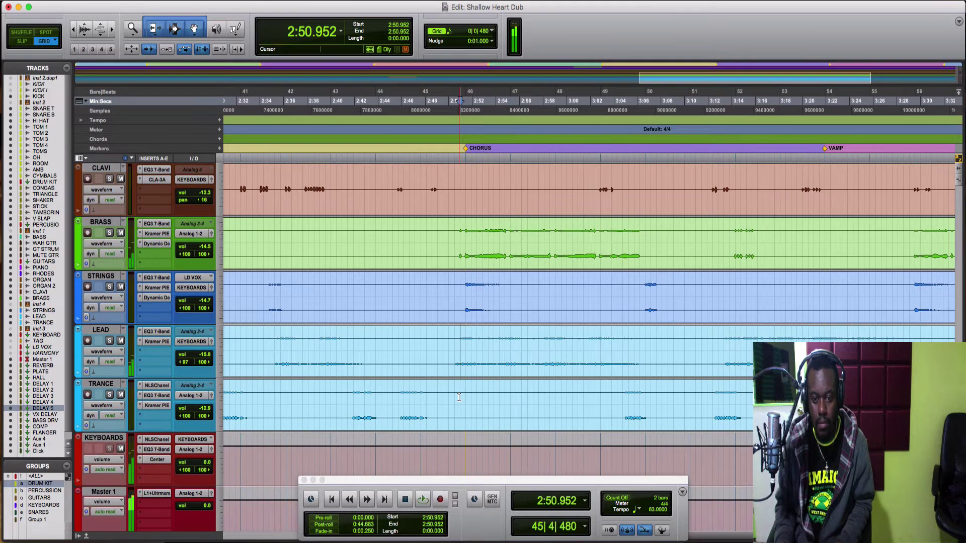
scroll(459, 398, up, 5)
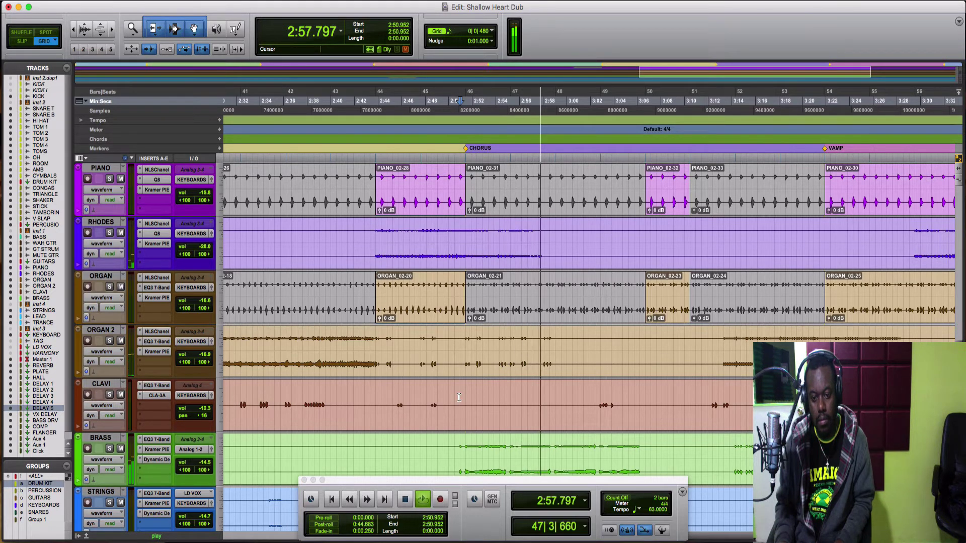
scroll(673, 426, down, 5)
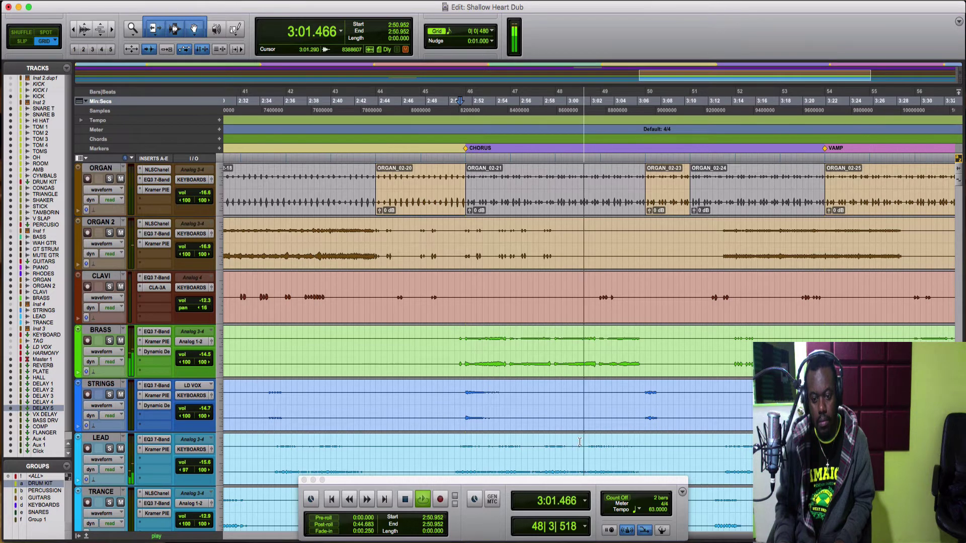
scroll(580, 442, down, 5)
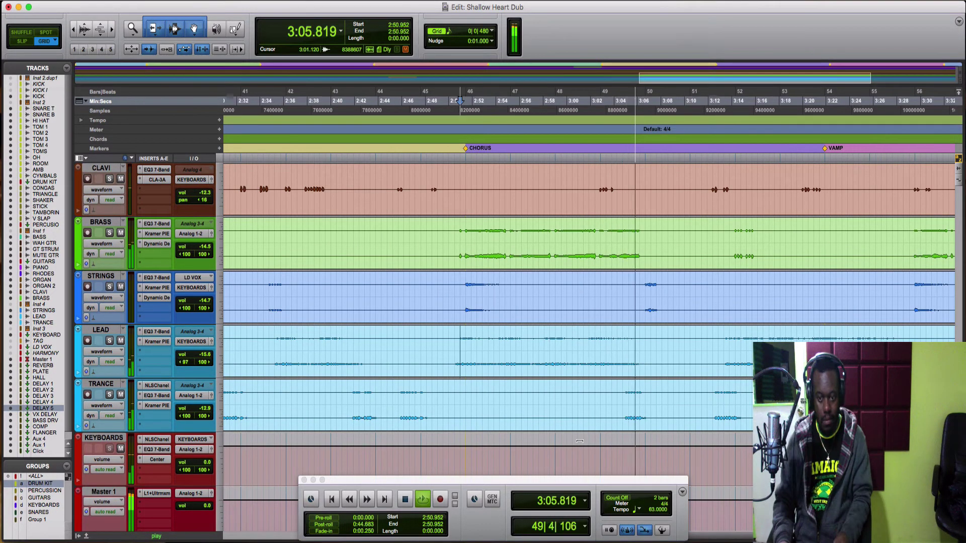
scroll(494, 352, right, 3)
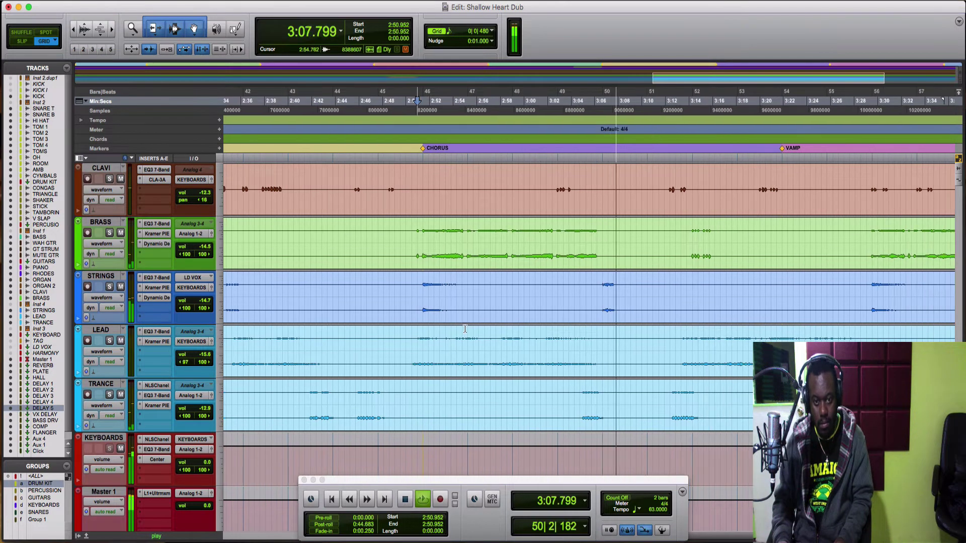
key(space)
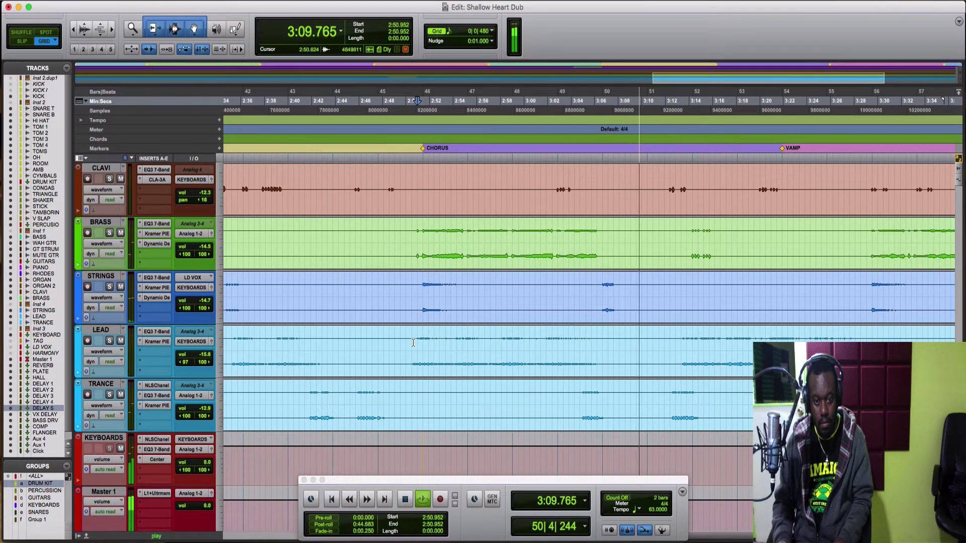
click(415, 342)
click(421, 341)
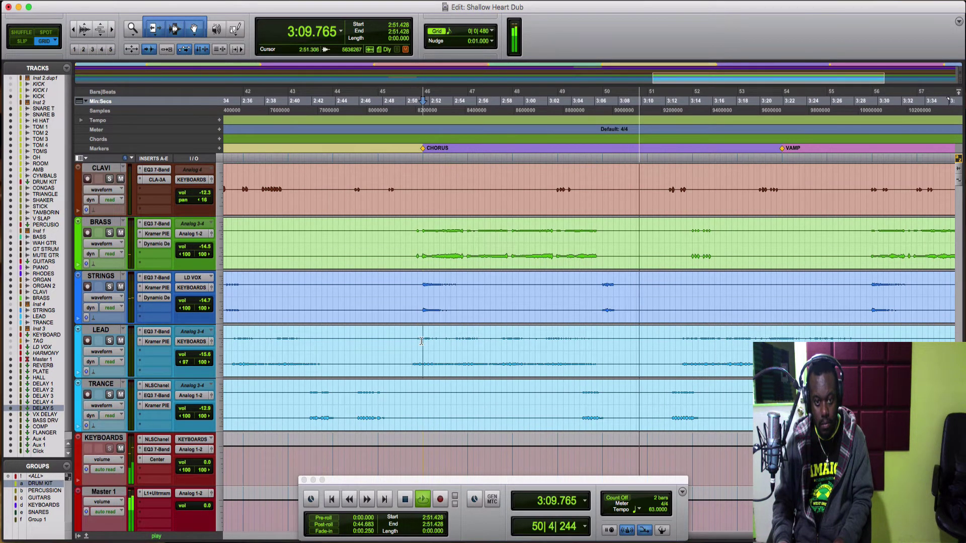
key(space)
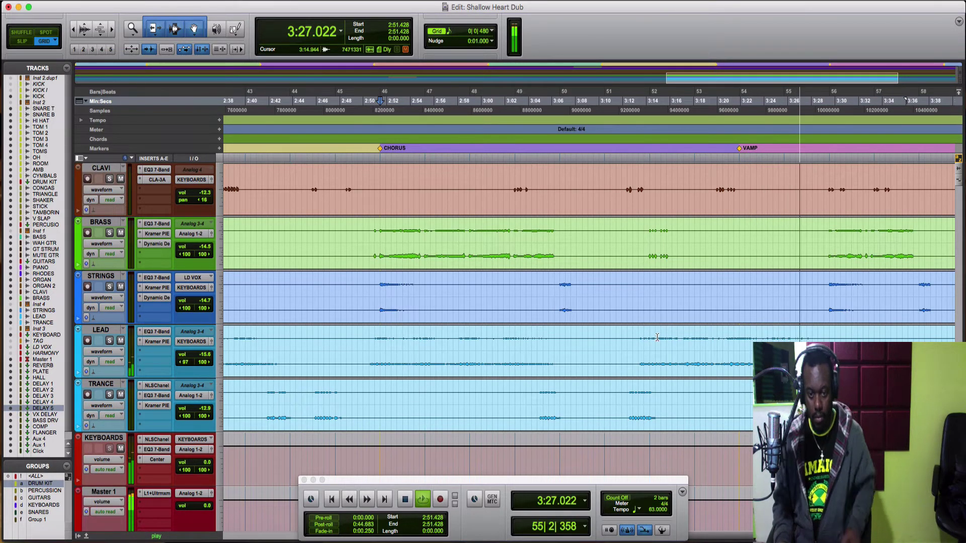
key(space)
- Examine the keyboard, brass, strings and lead waveforms from about 3:11 in the chorus through the vamp to the end marker
click(637, 336)
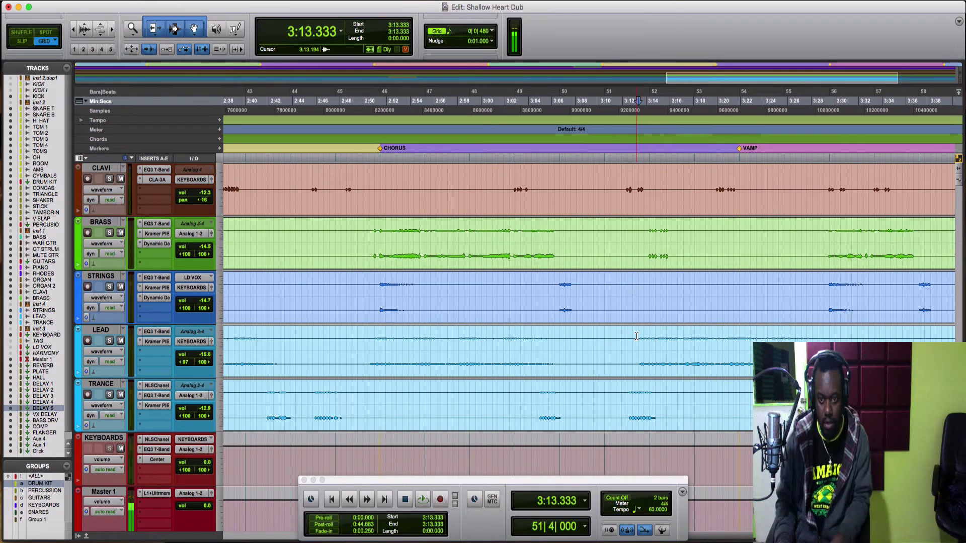
scroll(637, 336, up, 5)
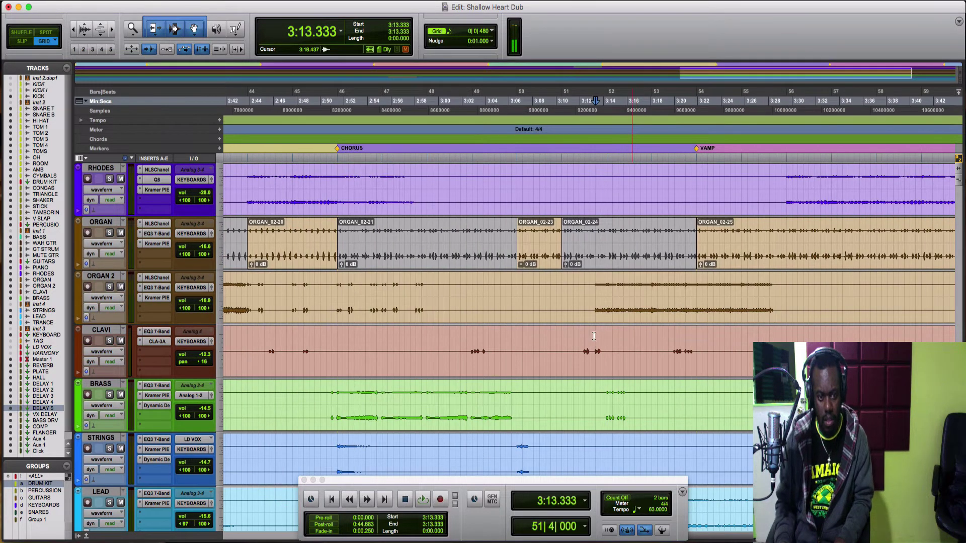
click(574, 336)
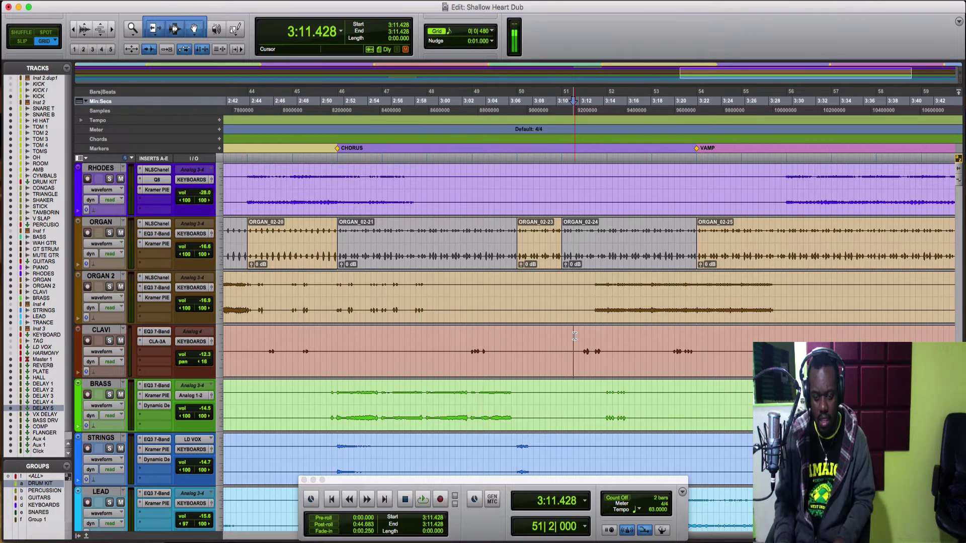
scroll(574, 336, right, 3)
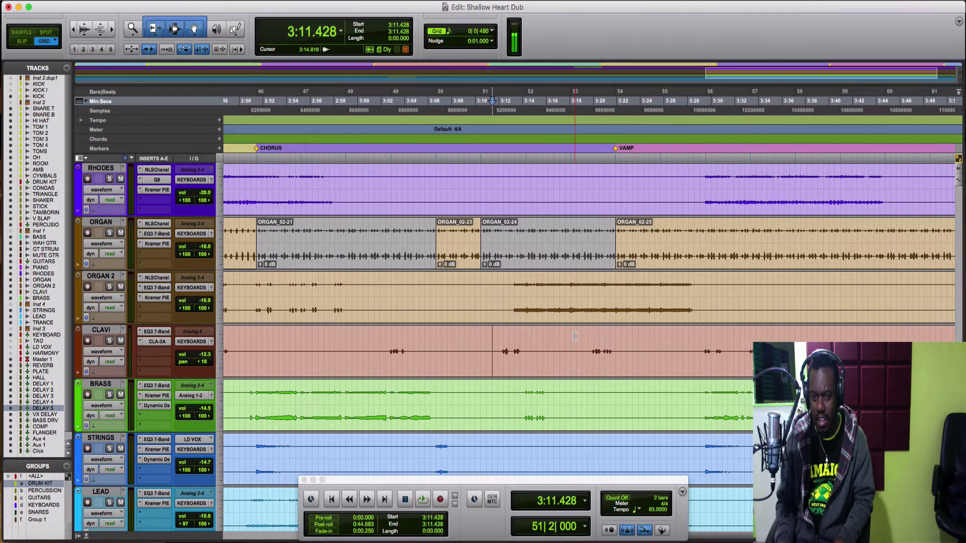
scroll(575, 336, up, 2)
scroll(574, 336, right, 2)
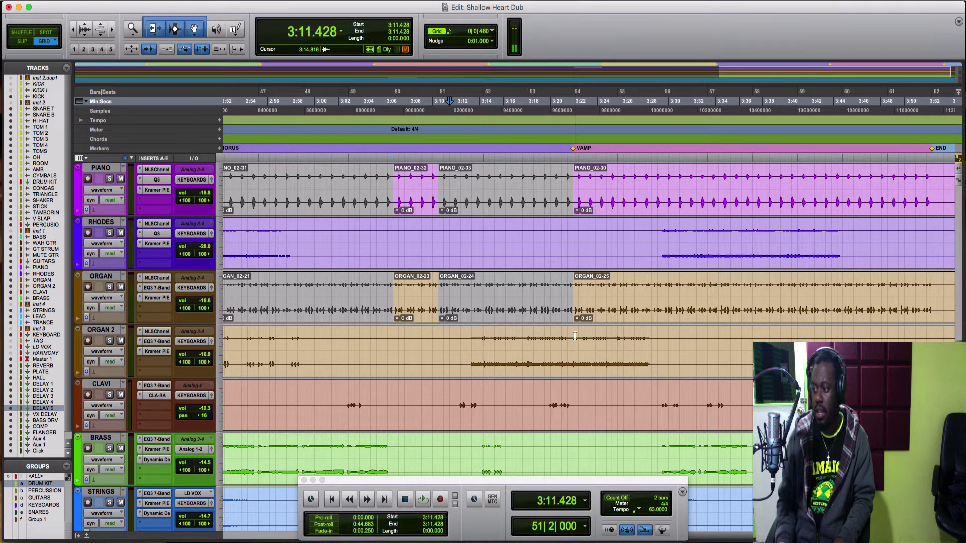
scroll(575, 336, right, 4)
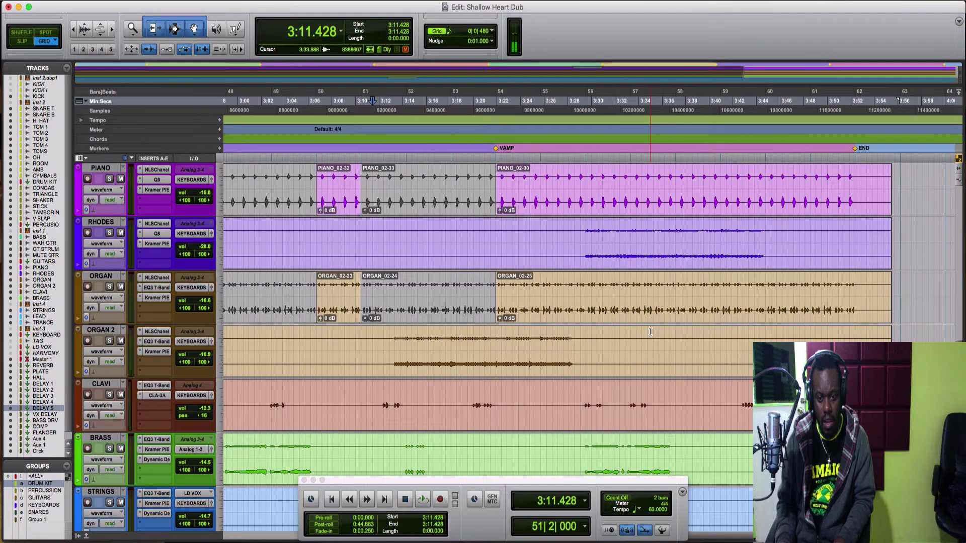
scroll(650, 332, down, 4)
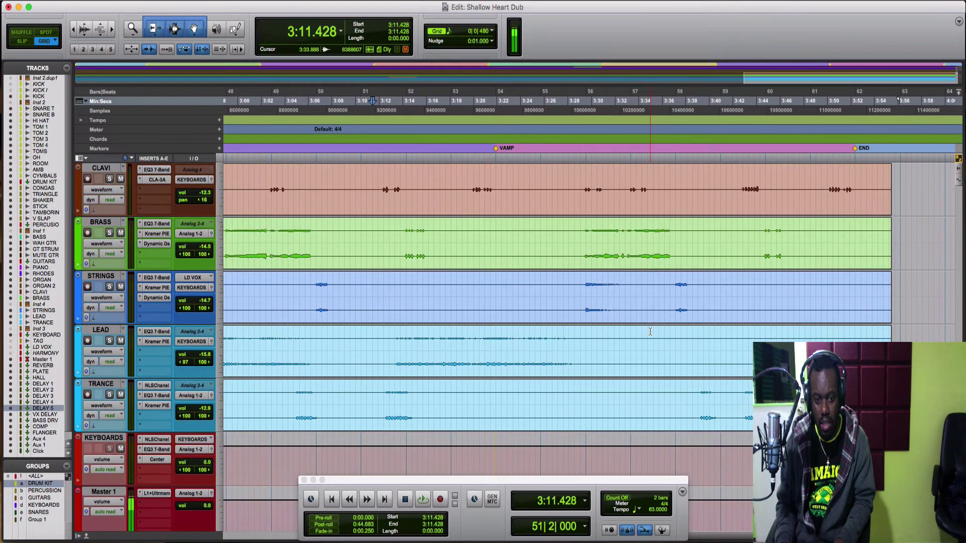
- Play back from 3:12.857 towards the vamp while comparing the organ, clavi, brass, strings and lead tracks
click(388, 339)
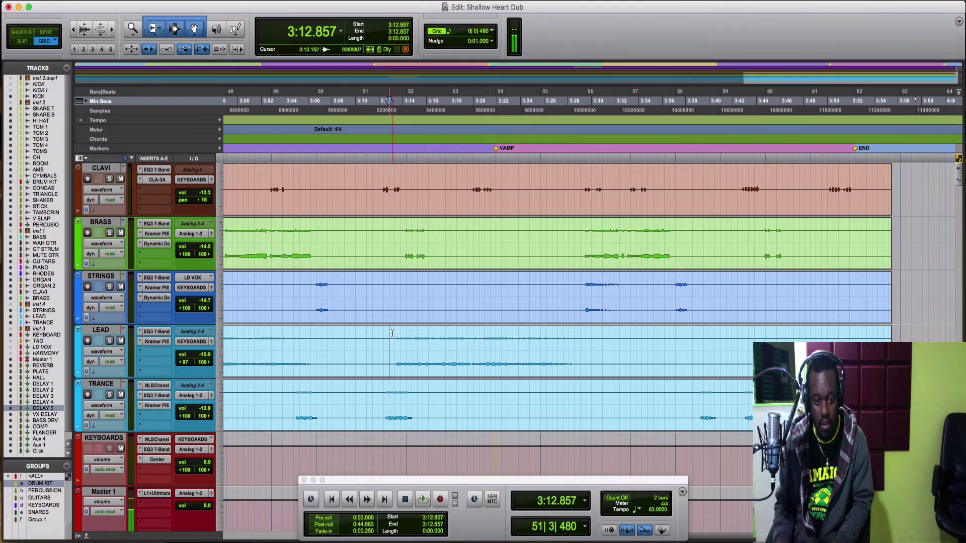
key(space)
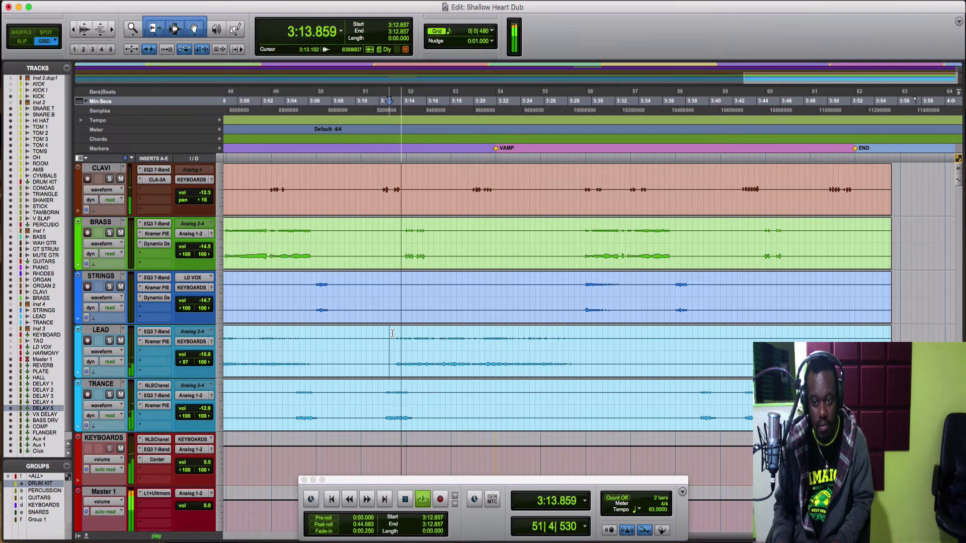
scroll(393, 333, left, 3)
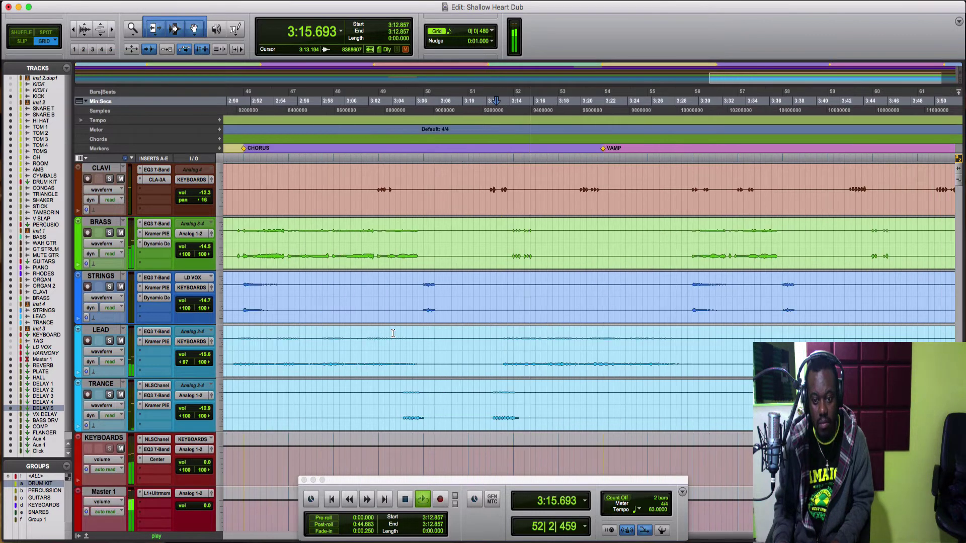
scroll(393, 333, up, 3)
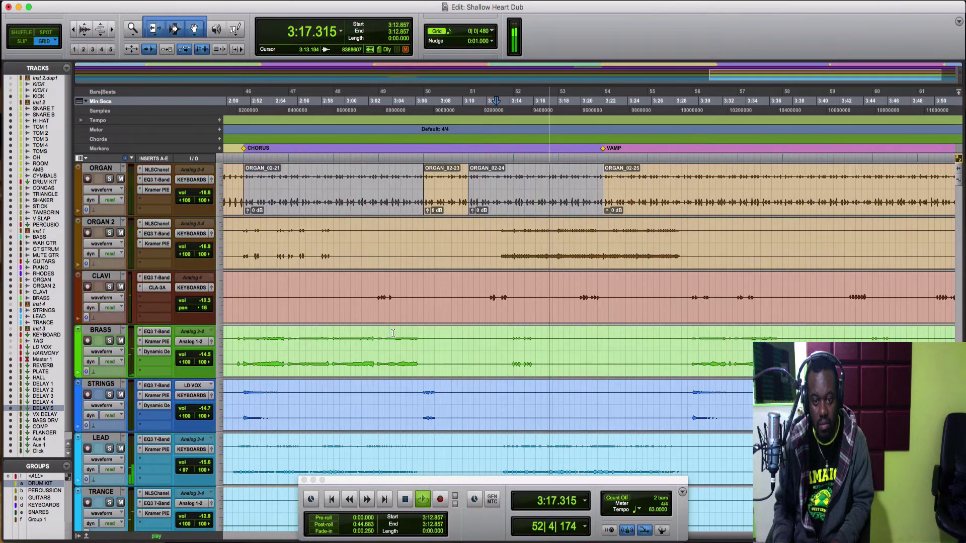
scroll(393, 333, right, 3)
scroll(393, 333, up, 2)
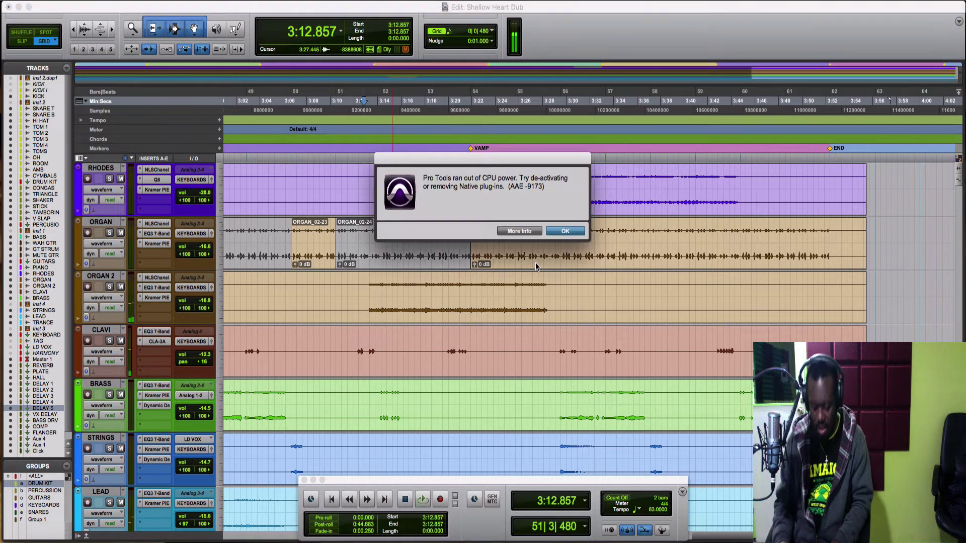
- Dismiss the CPU power error and close the browser notification
key(Return)
scroll(506, 248, up, 2)
scroll(506, 249, left, 2)
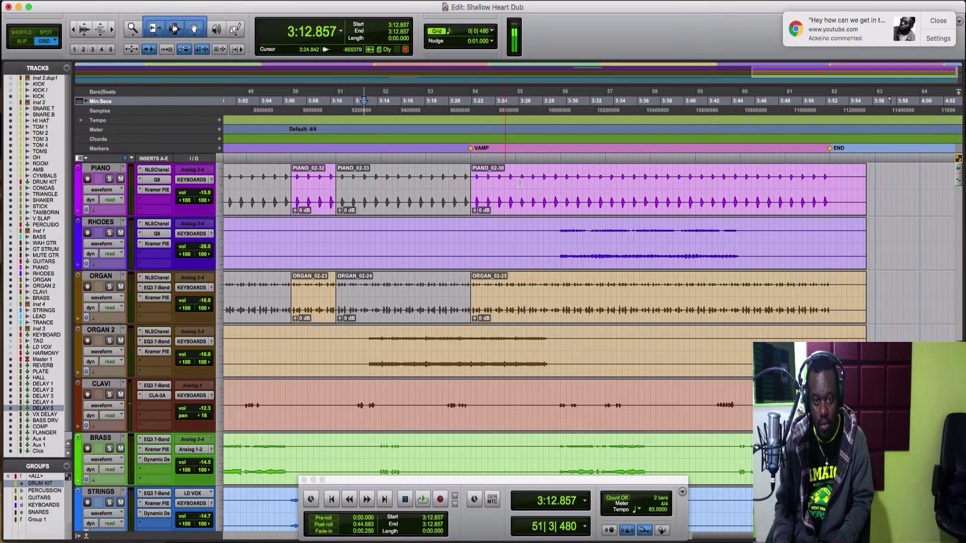
click(946, 22)
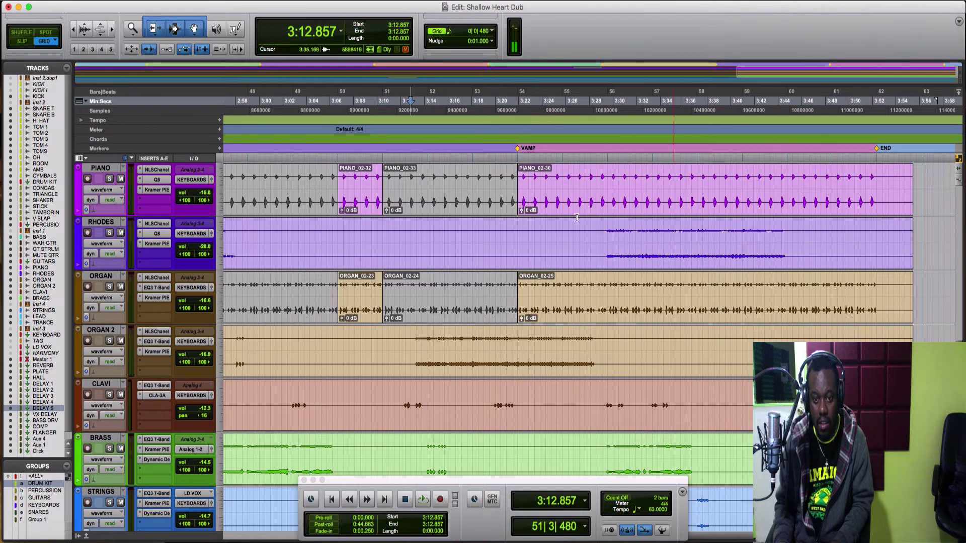
- Separate the piano clip at 3:29.523 and 3:44.761 in the vamp and mute the section between the cuts
click(607, 175)
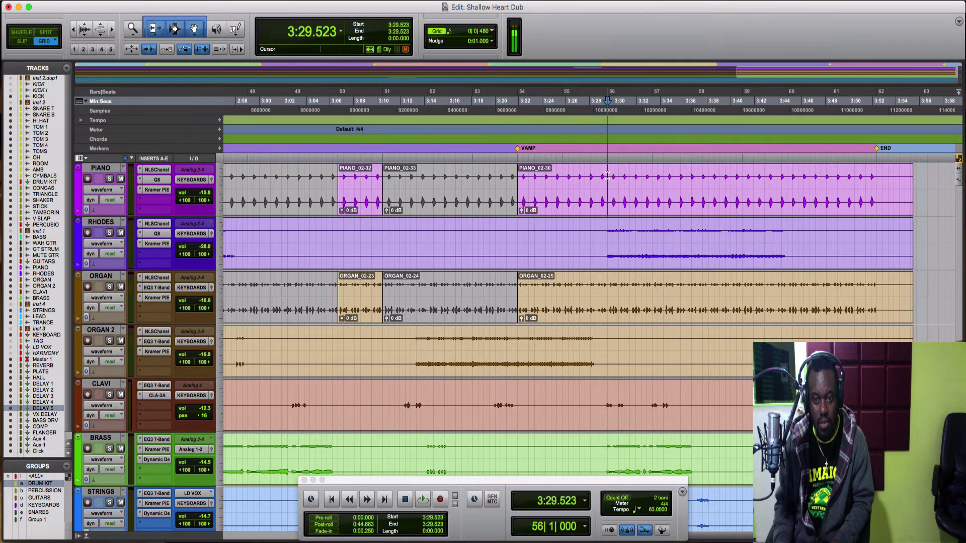
key(b)
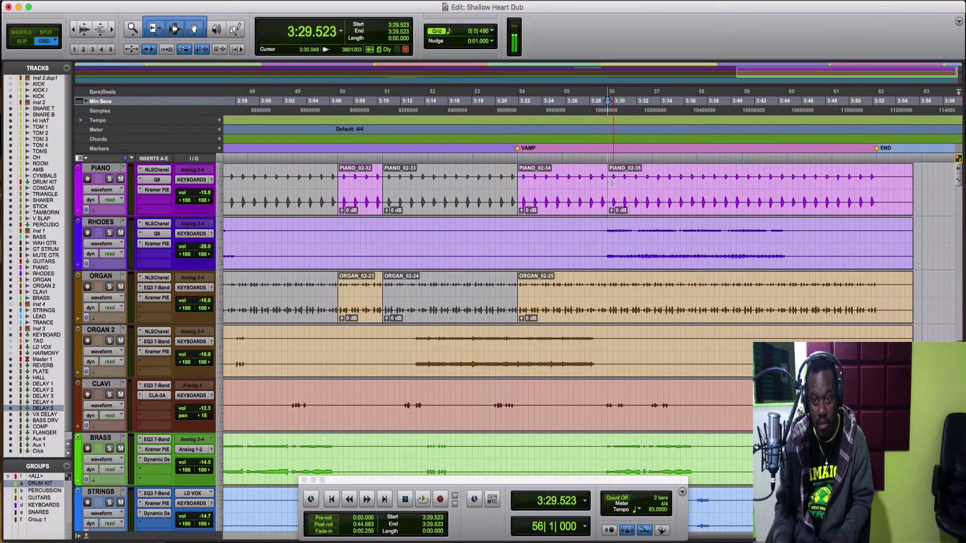
double_click(611, 182)
drag(610, 182, 788, 189)
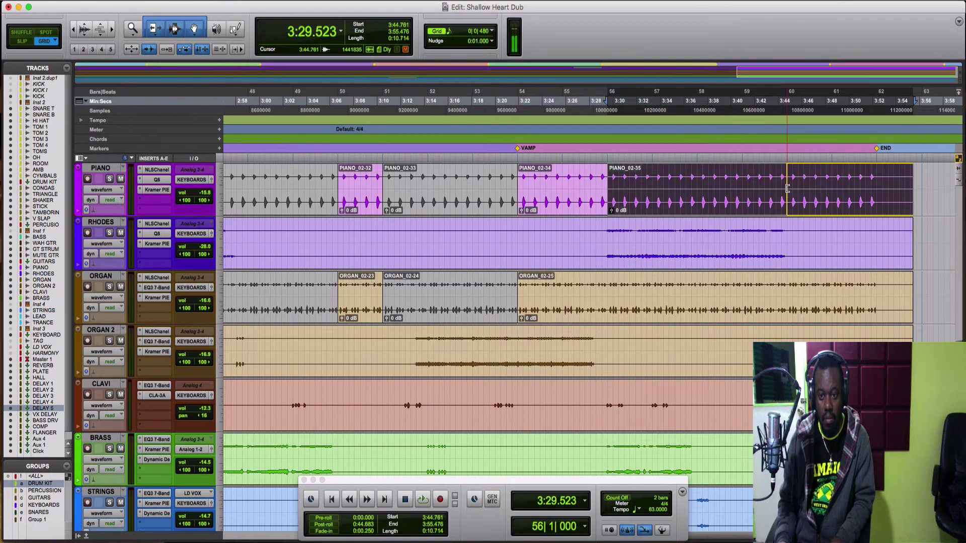
double_click(724, 182)
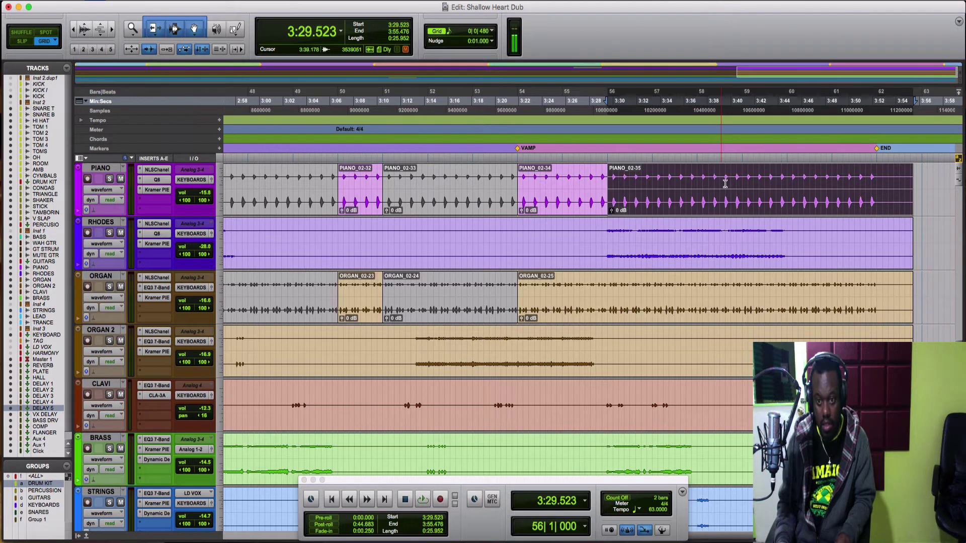
click(778, 180)
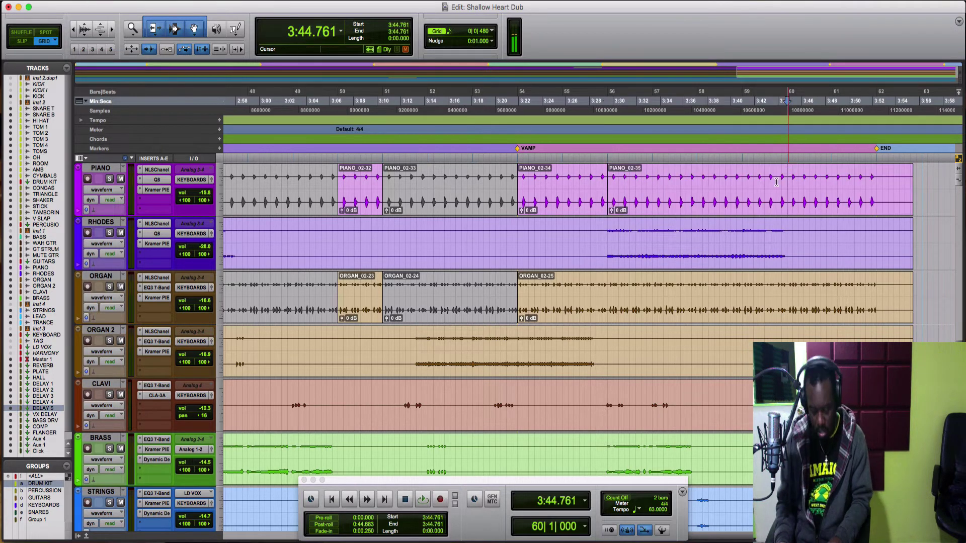
key(super+e)
click(734, 202)
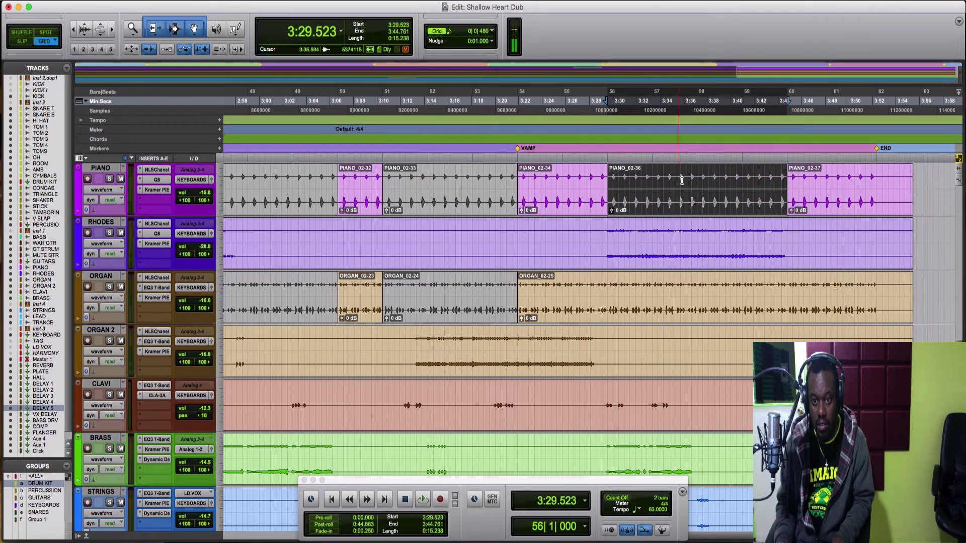
- Play back from 3:29.523, then separate and unmute the piano hit from 3:33.809 to 3:34.761
key(space)
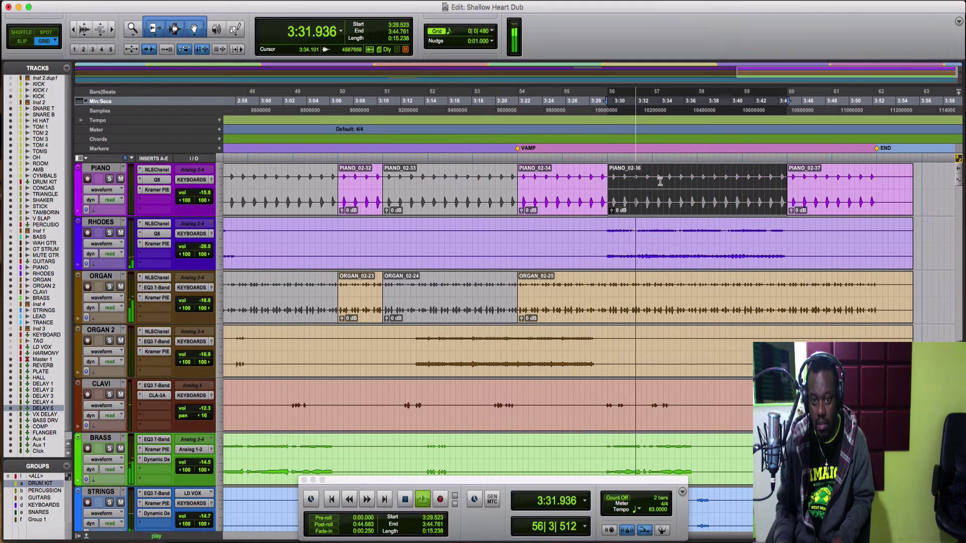
click(657, 184)
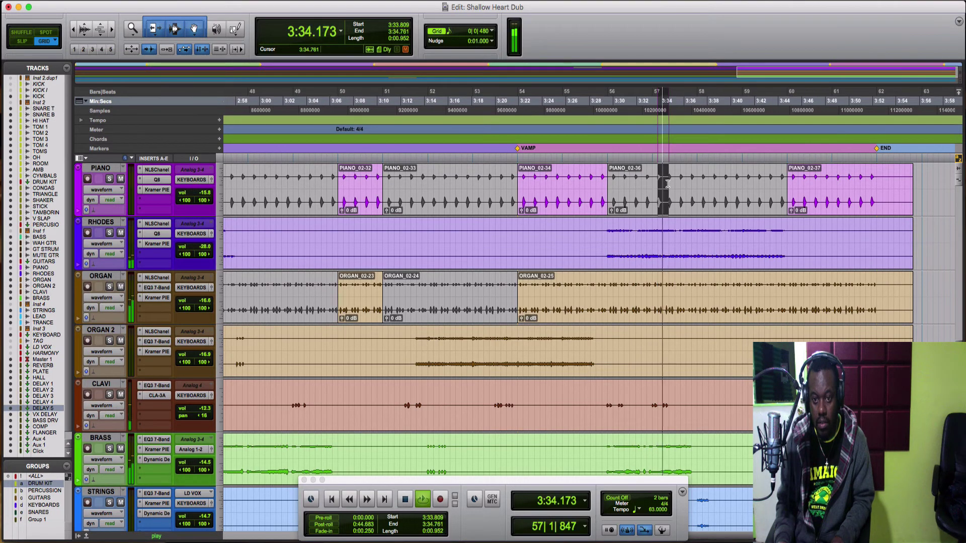
shift+click(667, 185)
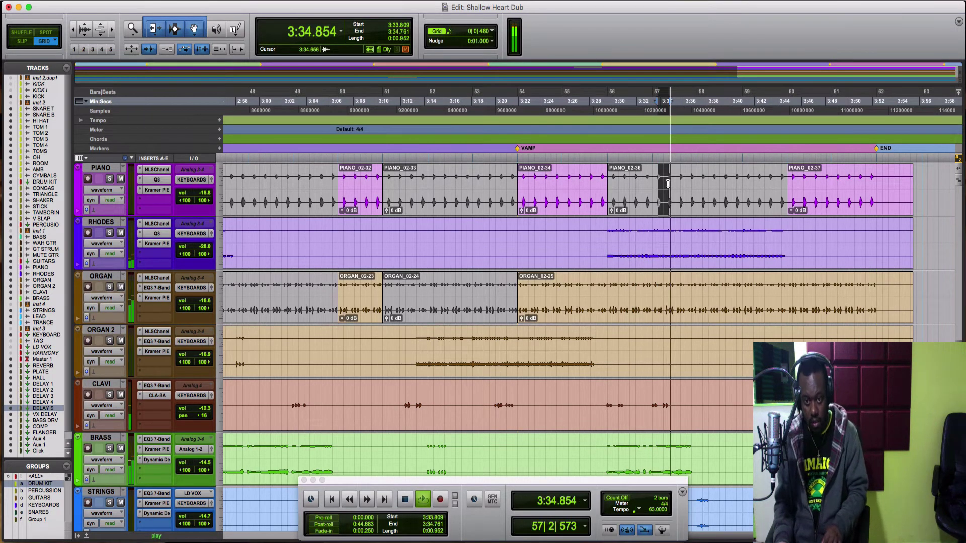
key(super+e)
key(space)
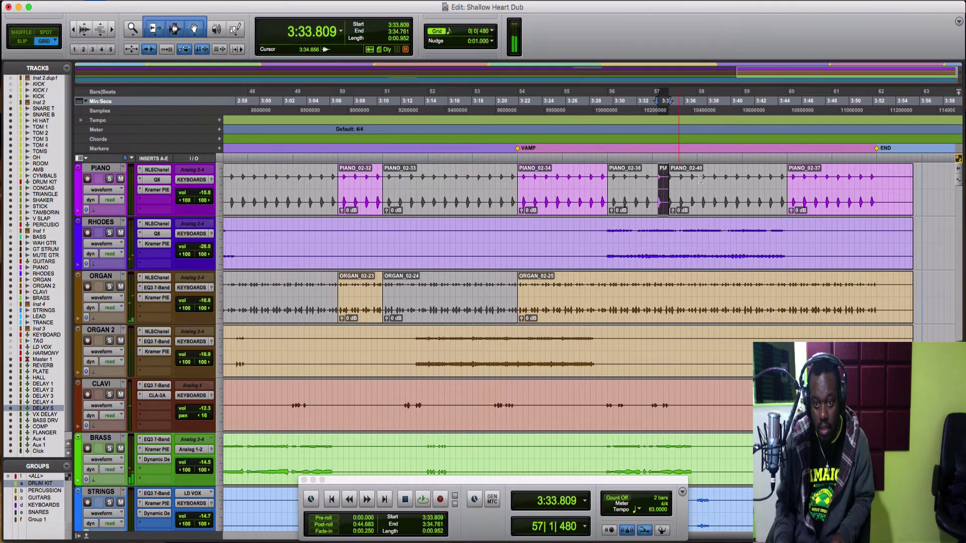
- Separate and unmute two more piano hits, from 3:37.619 to 3:38.571 and from 3:41.428 to 3:42.380
drag(702, 180, 712, 181)
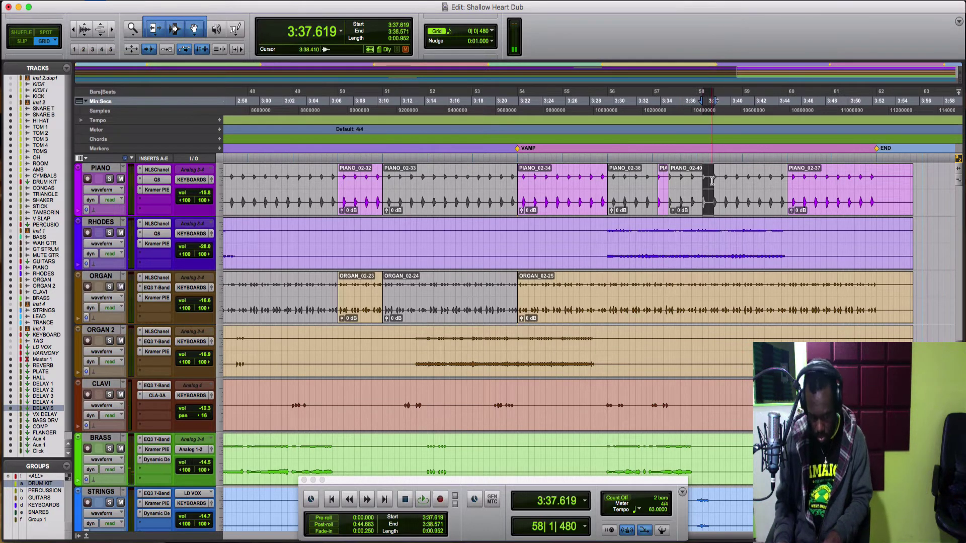
key(super+e)
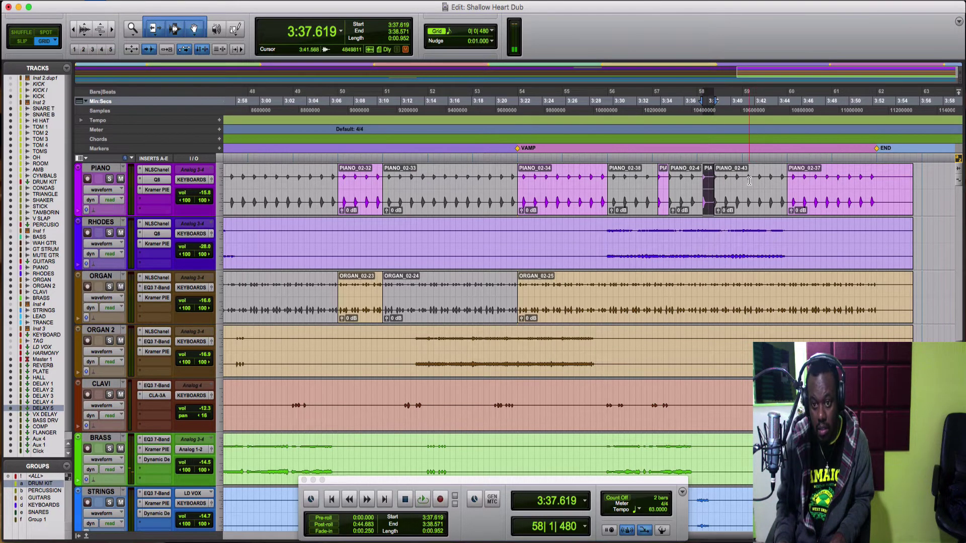
drag(749, 181, 756, 181)
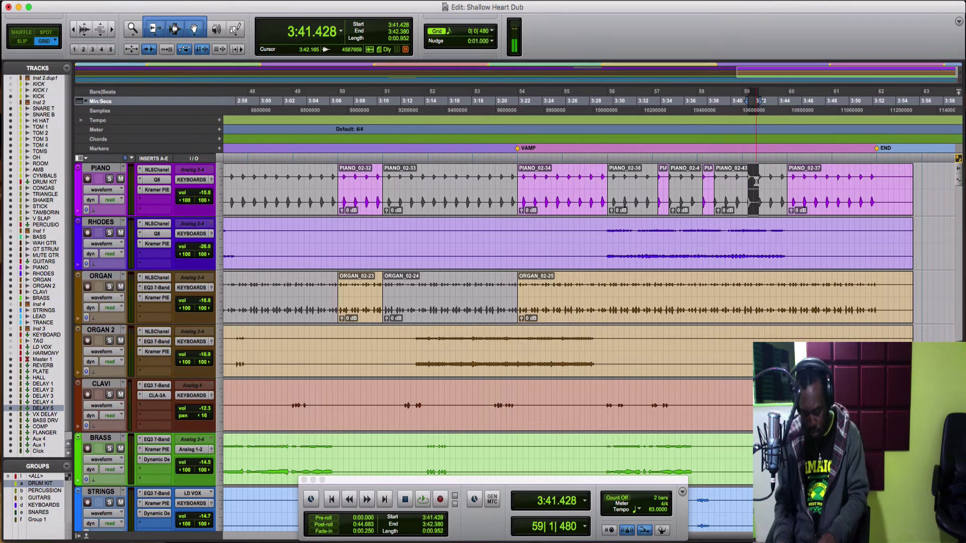
key(super+e)
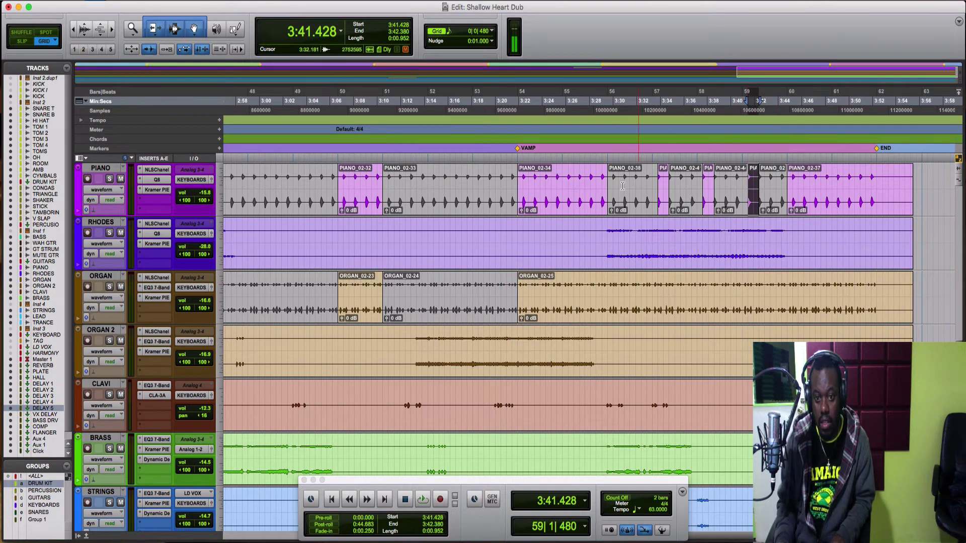
- Separate and mute the GT STRUM sections from 3:29.523 to 3:33.333 and from 3:34.761 to 3:35.714
scroll(631, 216, up, 1)
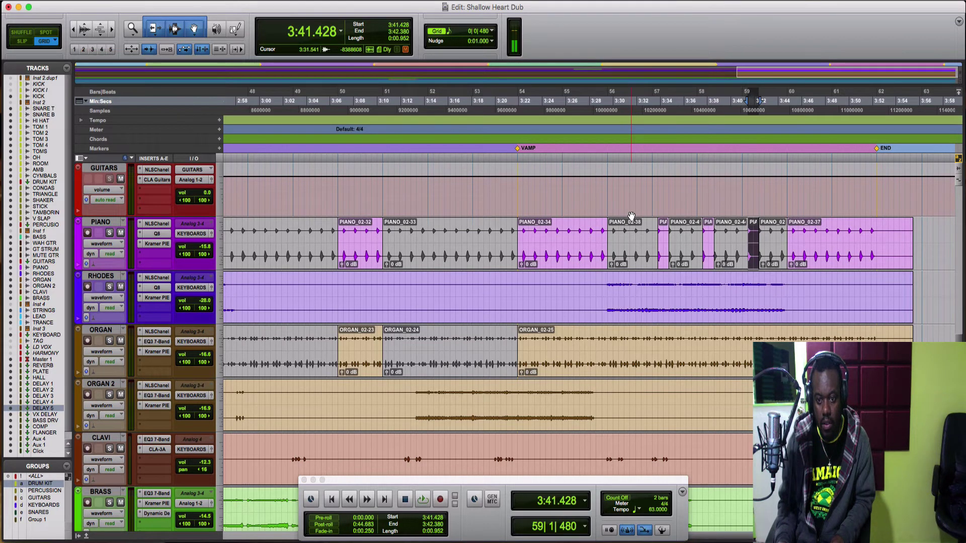
scroll(631, 214, up, 1)
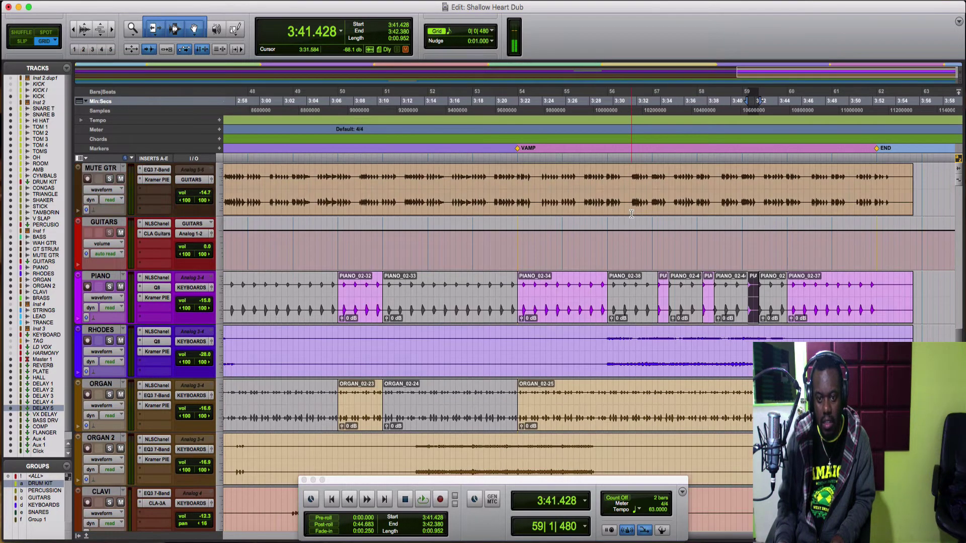
scroll(631, 214, up, 2)
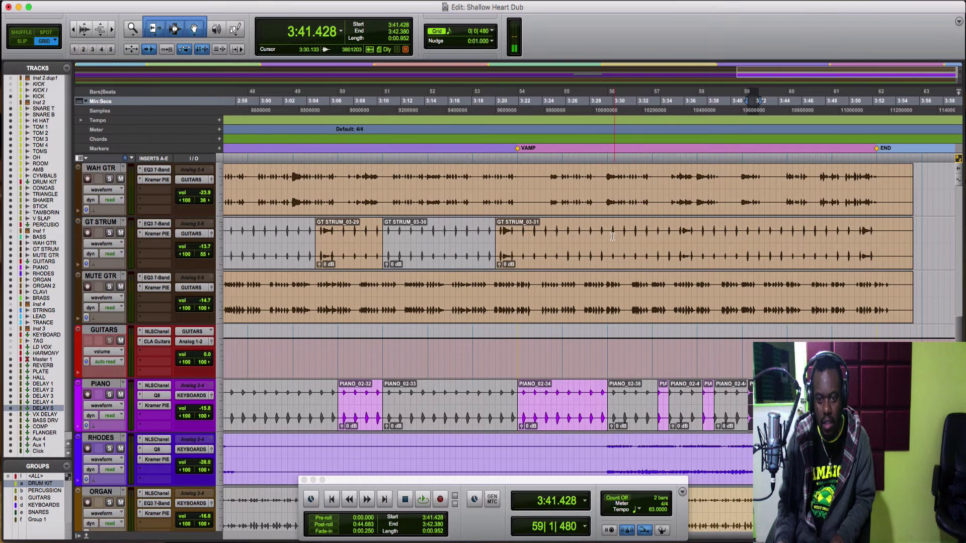
drag(609, 238, 653, 241)
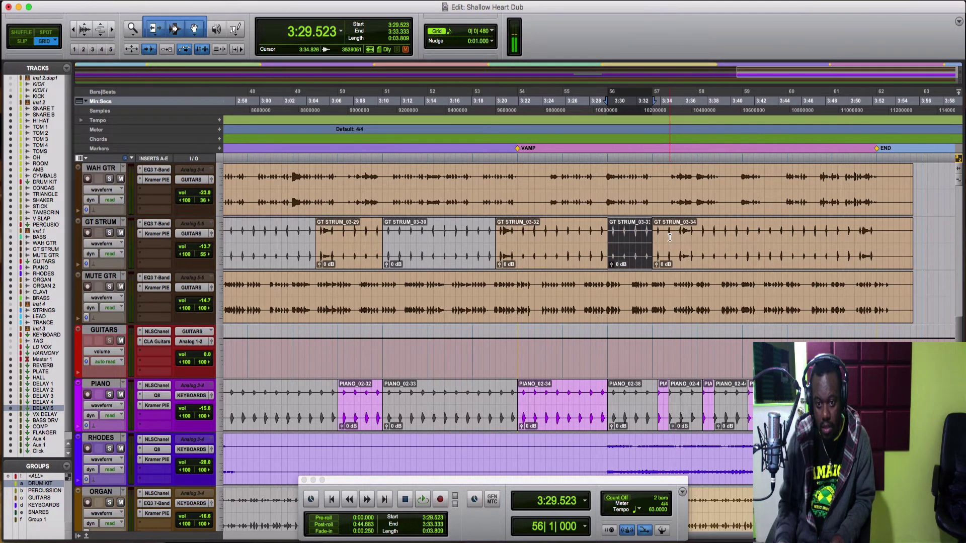
drag(667, 238, 677, 237)
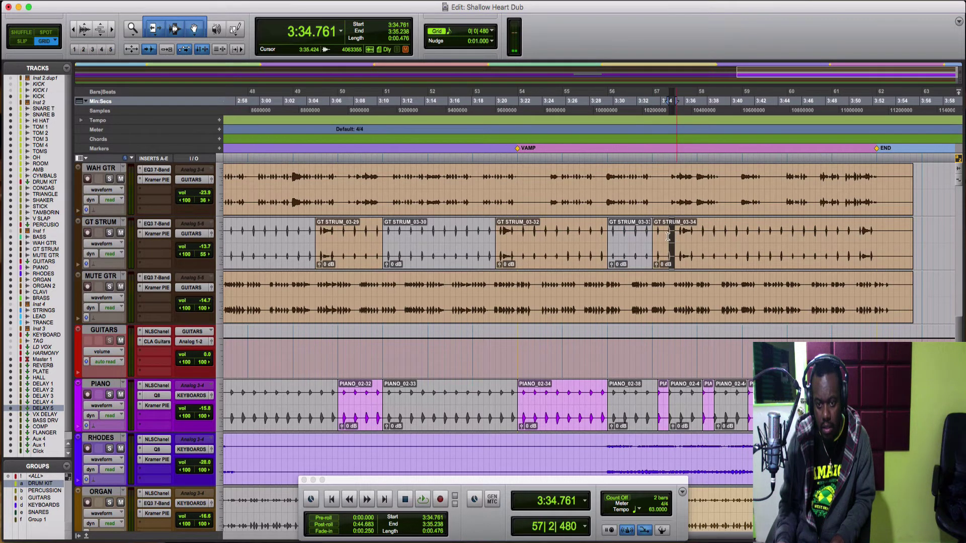
click(659, 236)
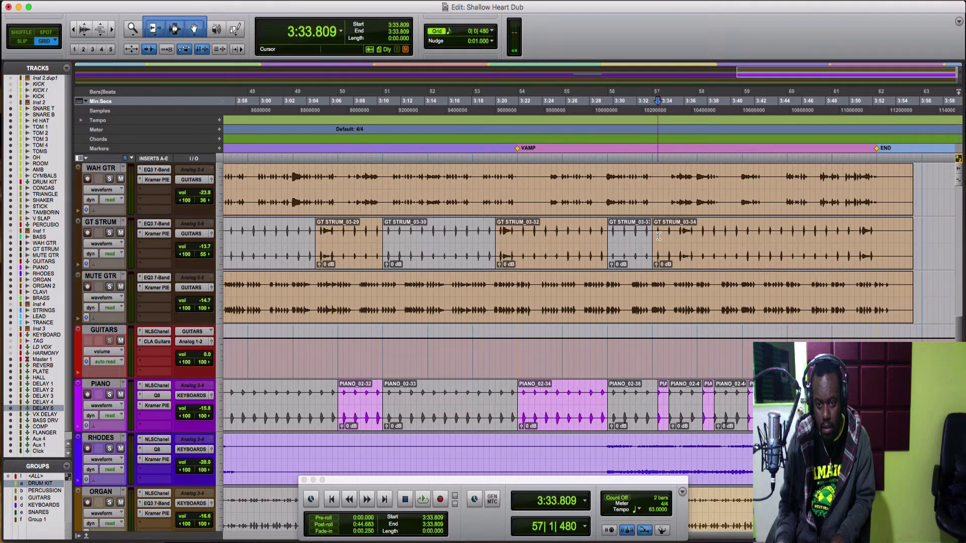
drag(674, 234, 679, 233)
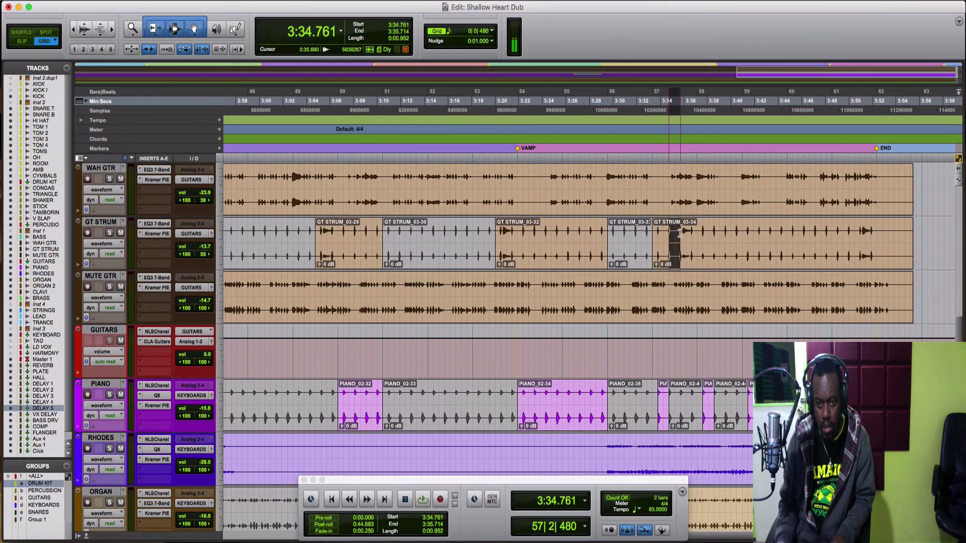
key(super+e)
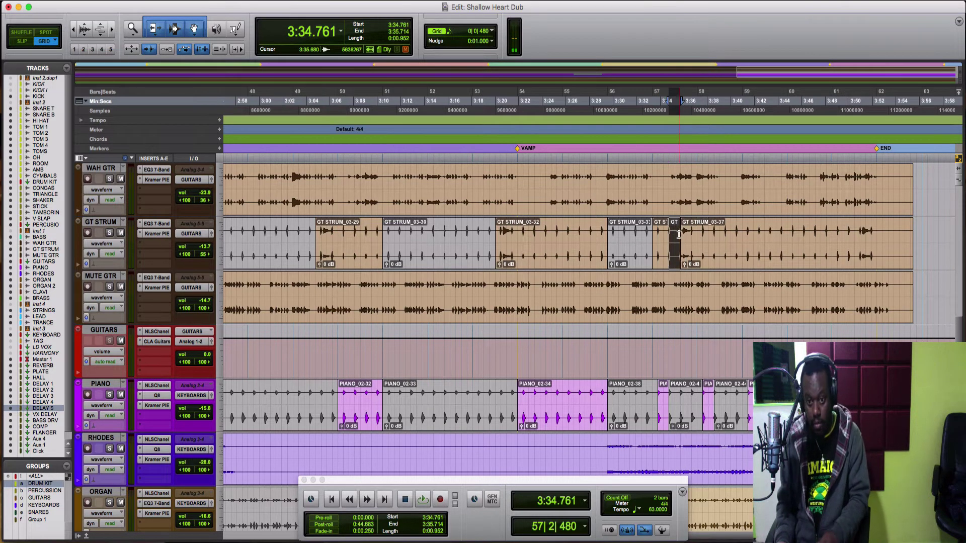
- Separate and mute the GT STRUM sections from 3:38.095 to 3:40.952 and from 3:41.904 to 3:44.761
click(710, 236)
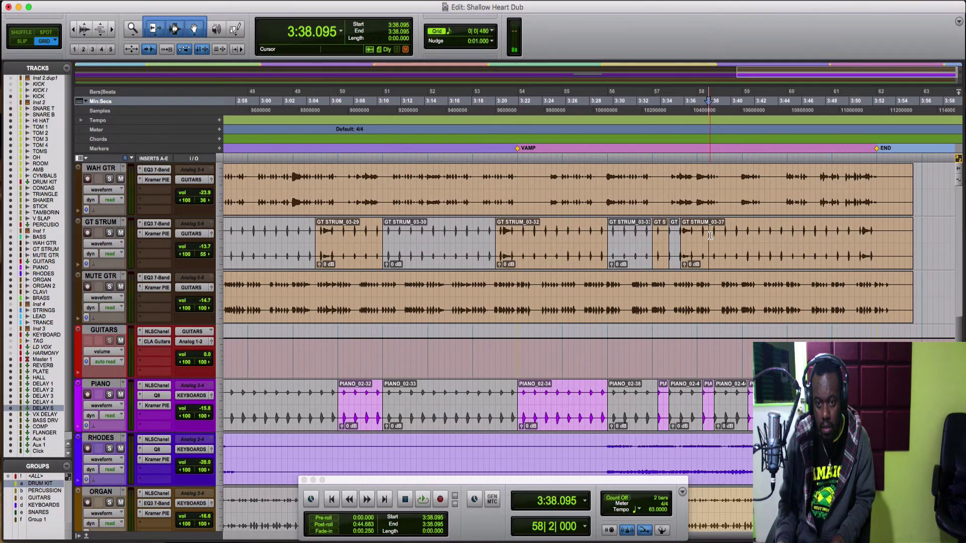
drag(711, 235, 739, 237)
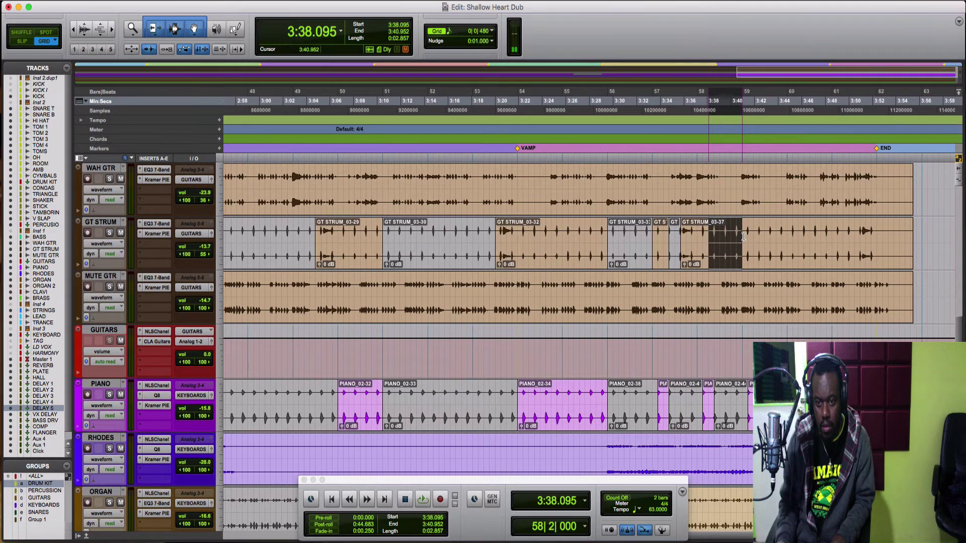
key(b)
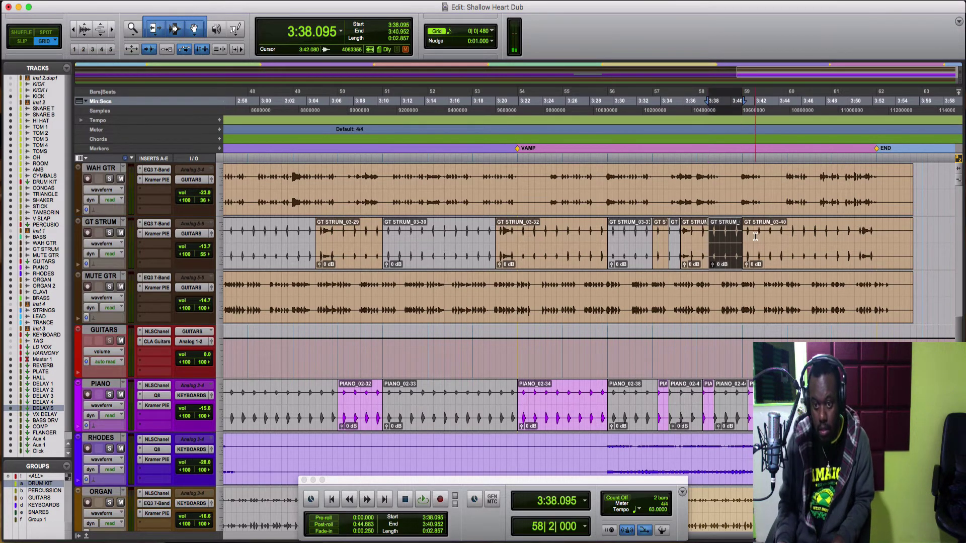
drag(754, 239, 789, 242)
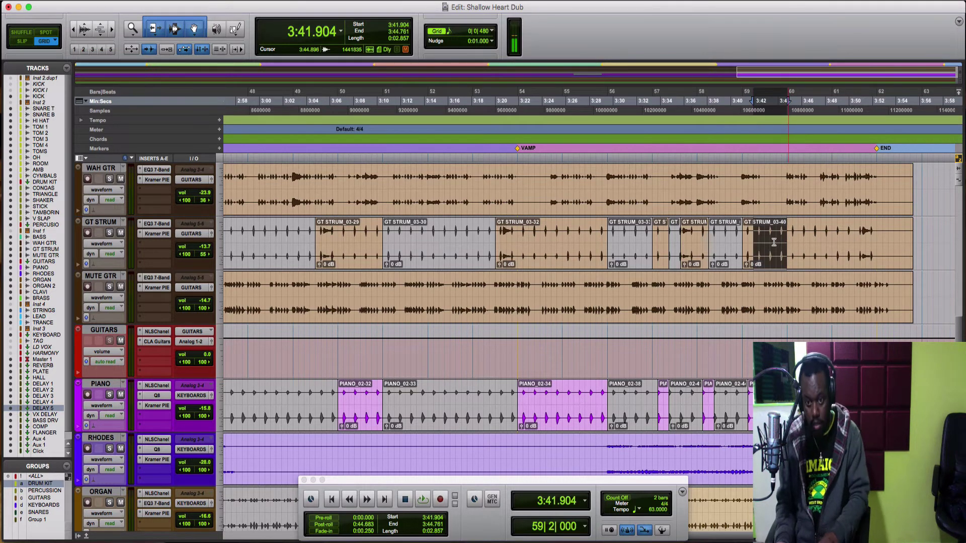
key(b)
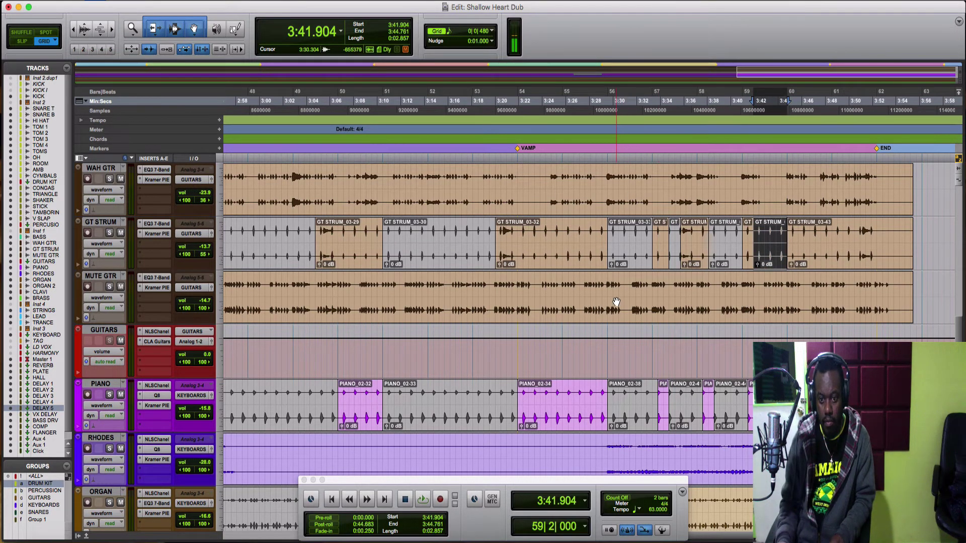
- Separate and mute the ORGAN section from 3:29.523 to 3:44.761 in the vamp and play it back
scroll(616, 302, down, 2)
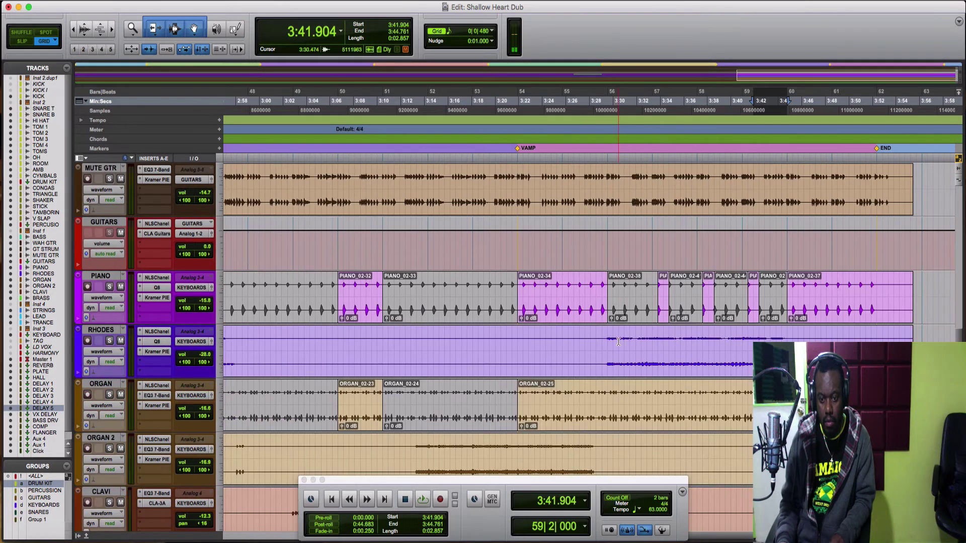
drag(609, 388, 658, 390)
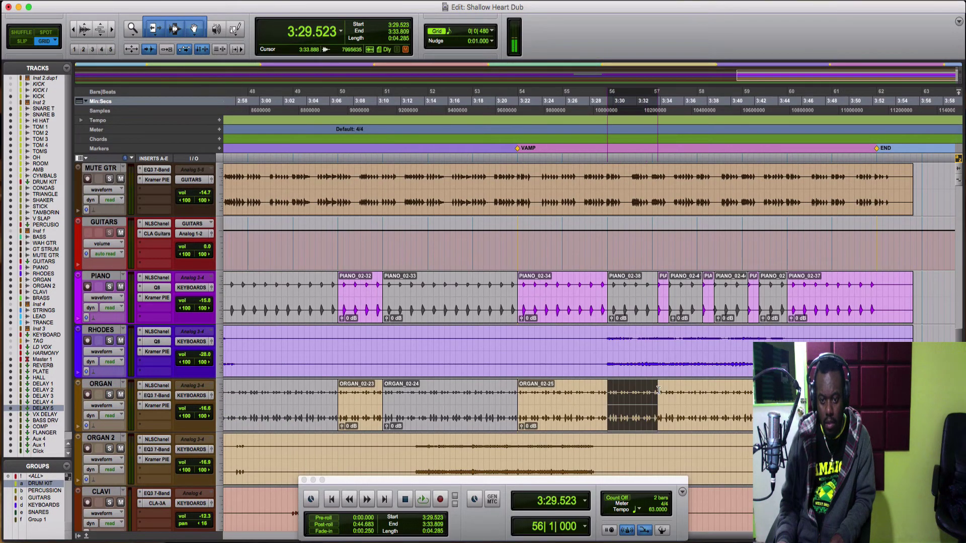
key(super+e)
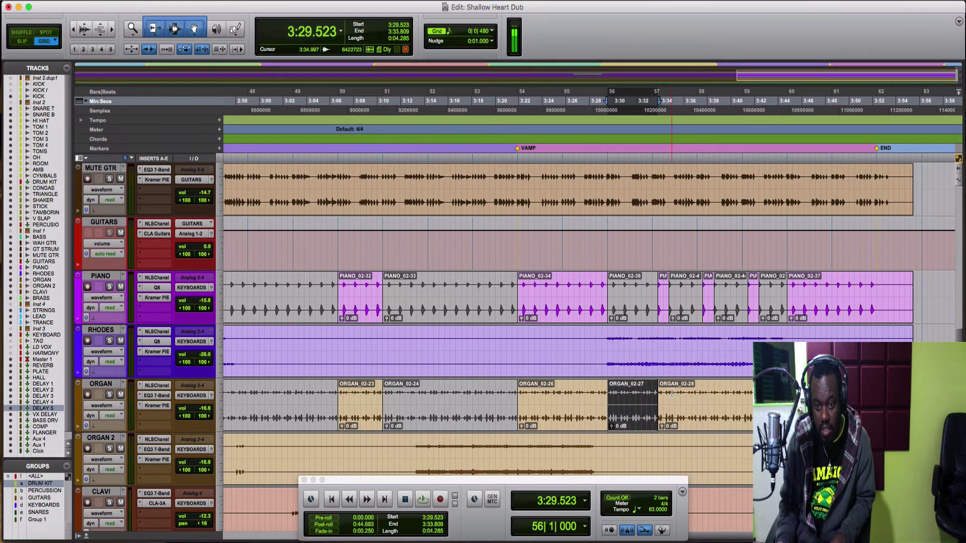
click(666, 395)
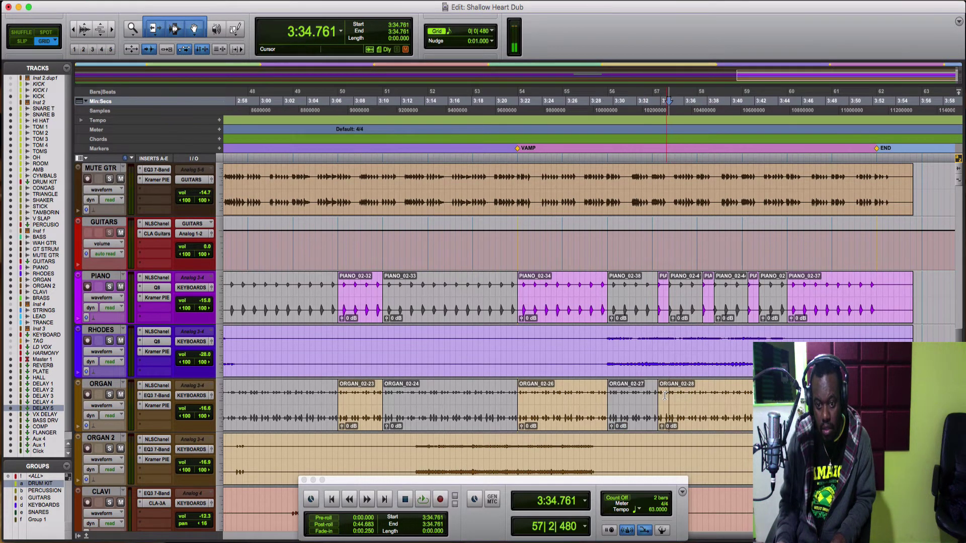
click(665, 396)
click(665, 396)
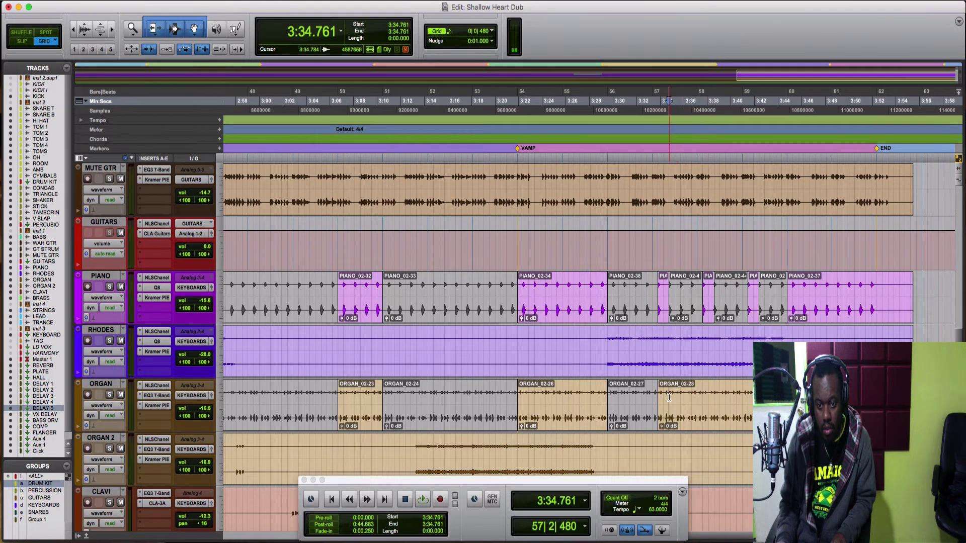
double_click(653, 404)
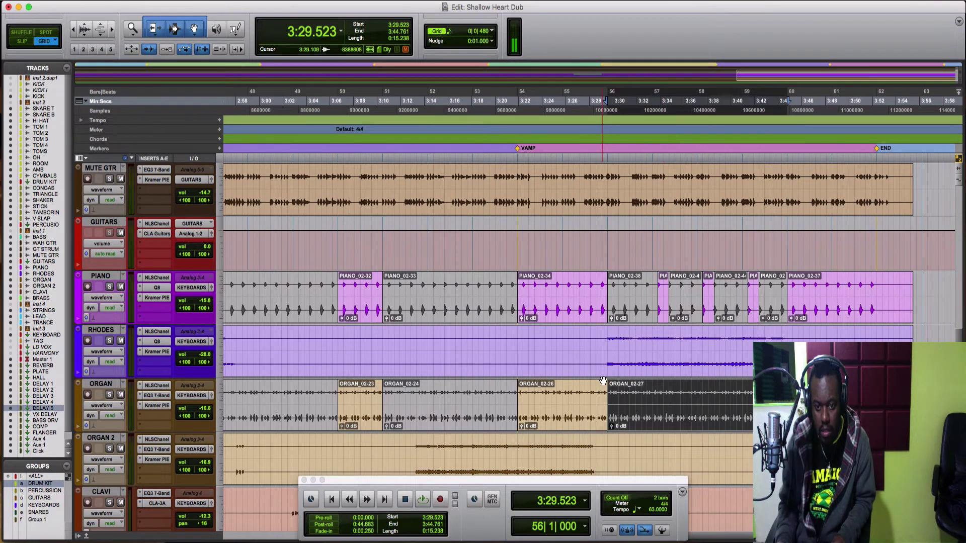
key(space)
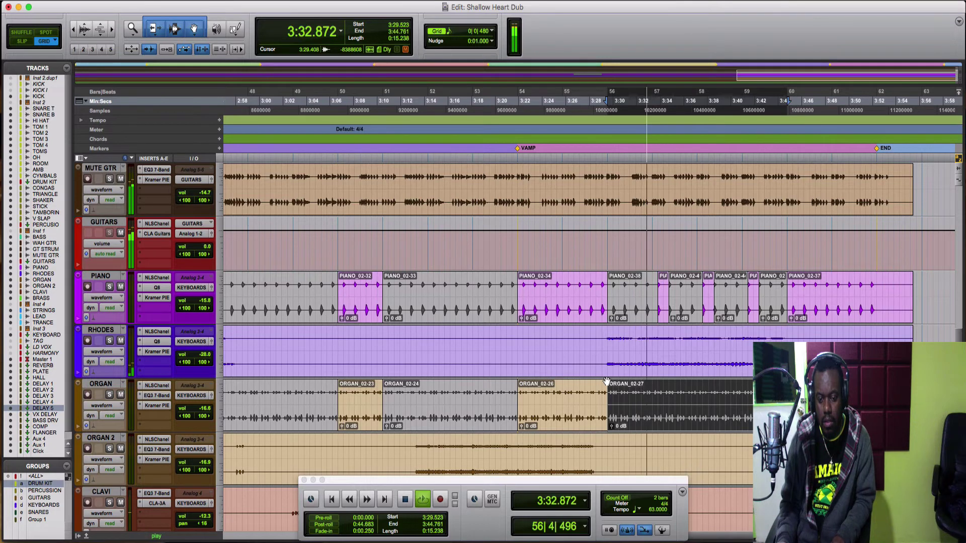
key(space)
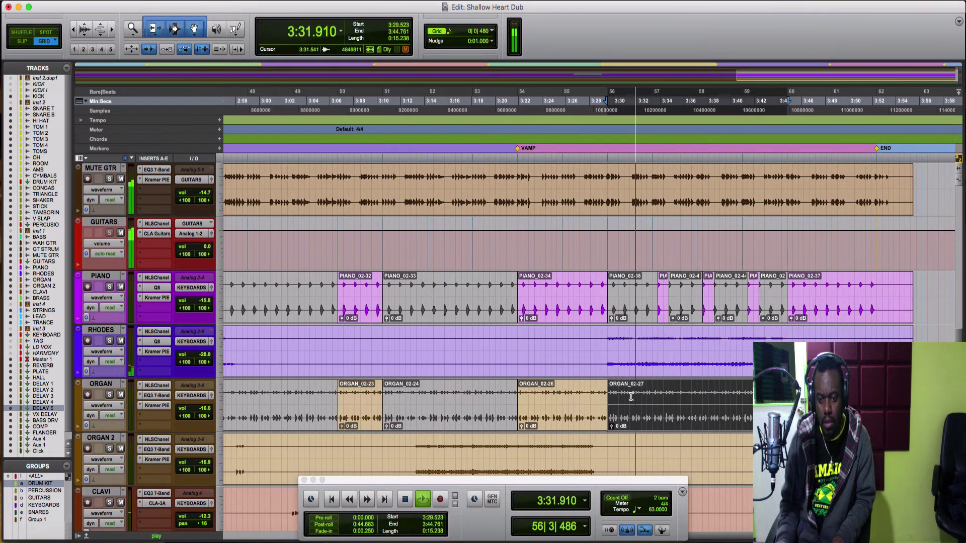
- Separate and unmute the ORGAN hit from 3:31.428 to 3:32.380 in the vamp
key(space)
drag(630, 397, 648, 396)
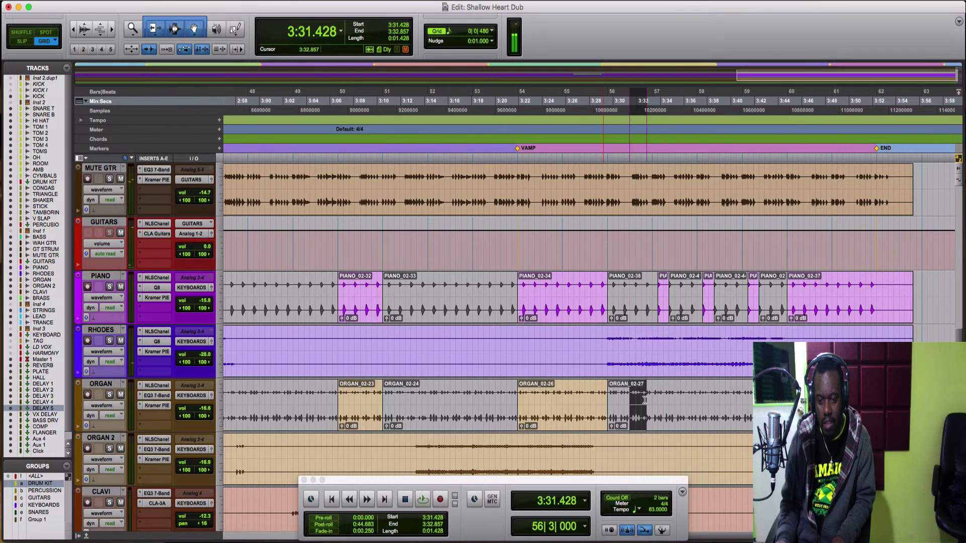
shift+click(645, 400)
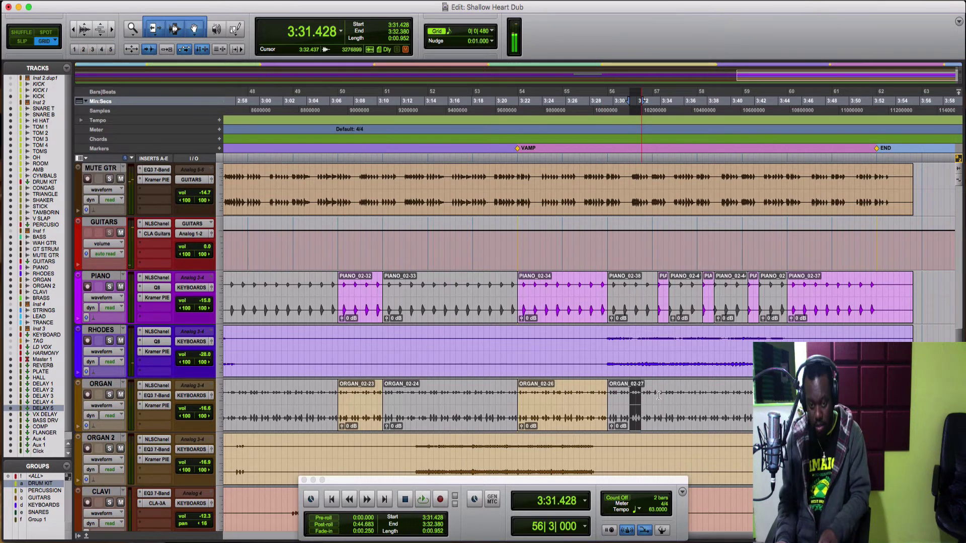
key(b)
- Play back the vamp from 3:37.619, 3:33.809 and 3:40.000 to review the organ and piano hits
click(660, 395)
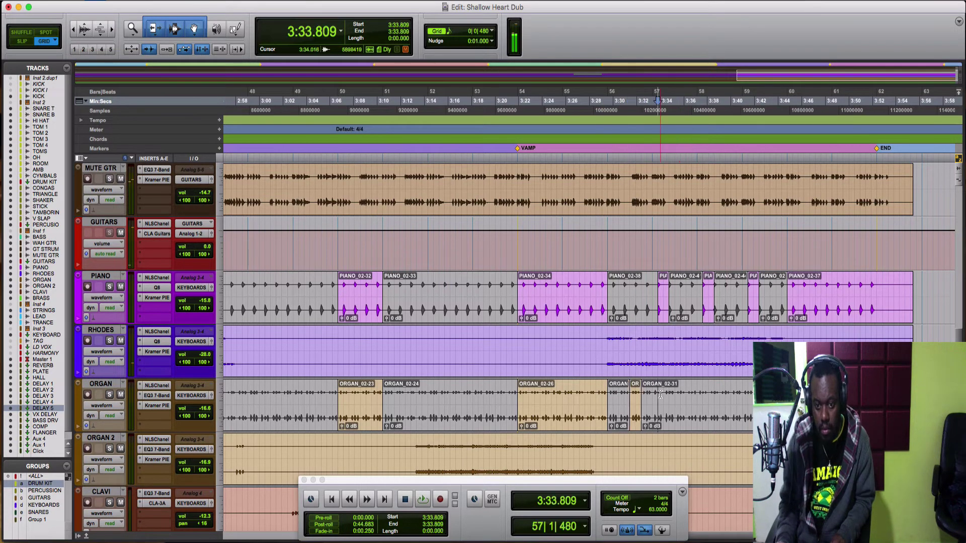
click(701, 393)
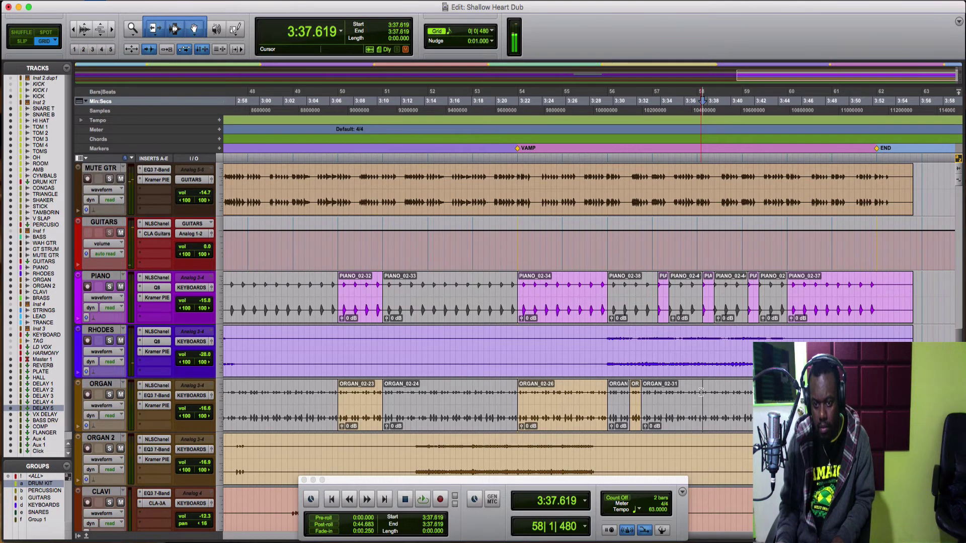
key(space)
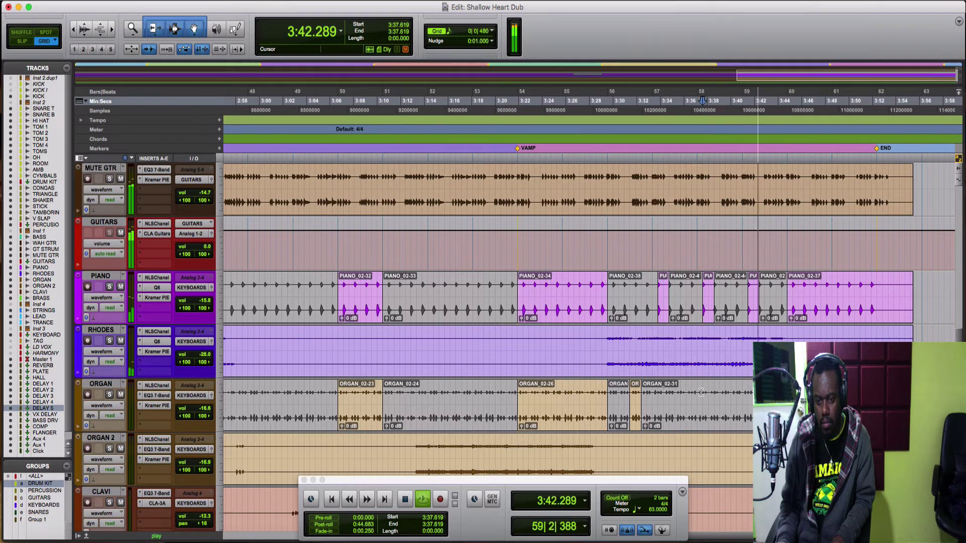
key(space)
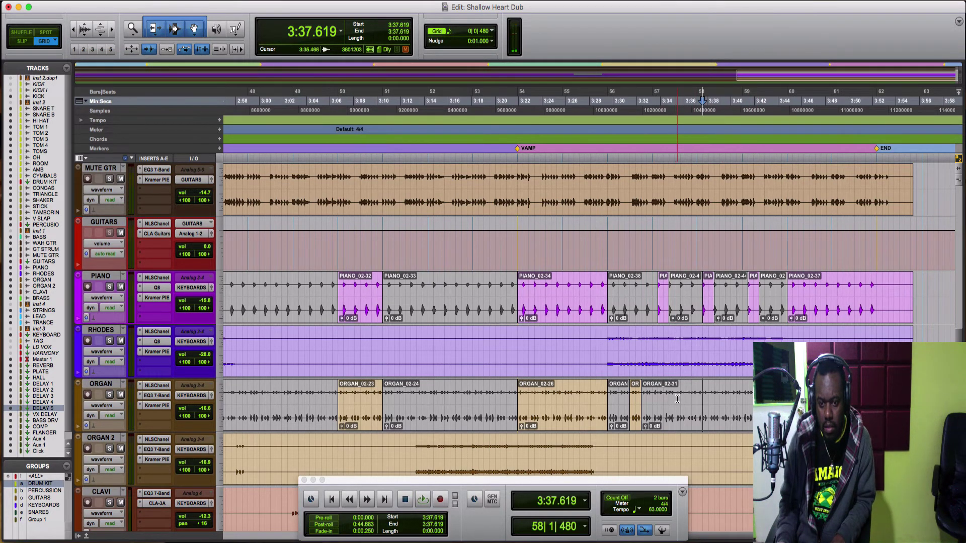
click(658, 399)
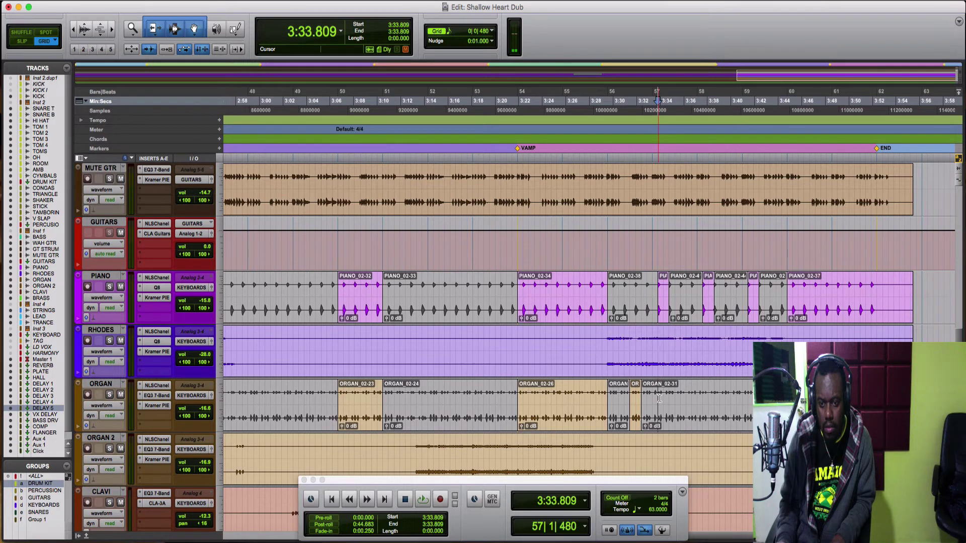
key(space)
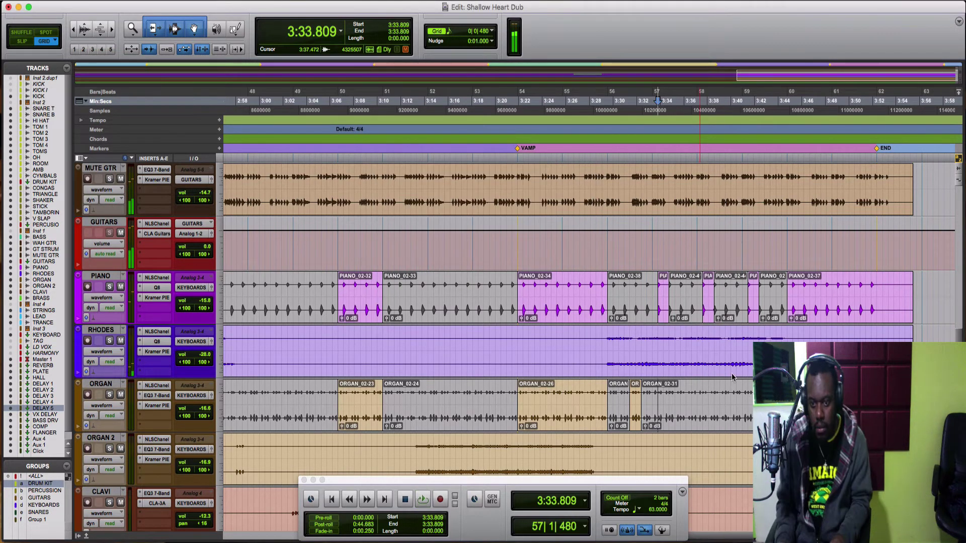
click(728, 348)
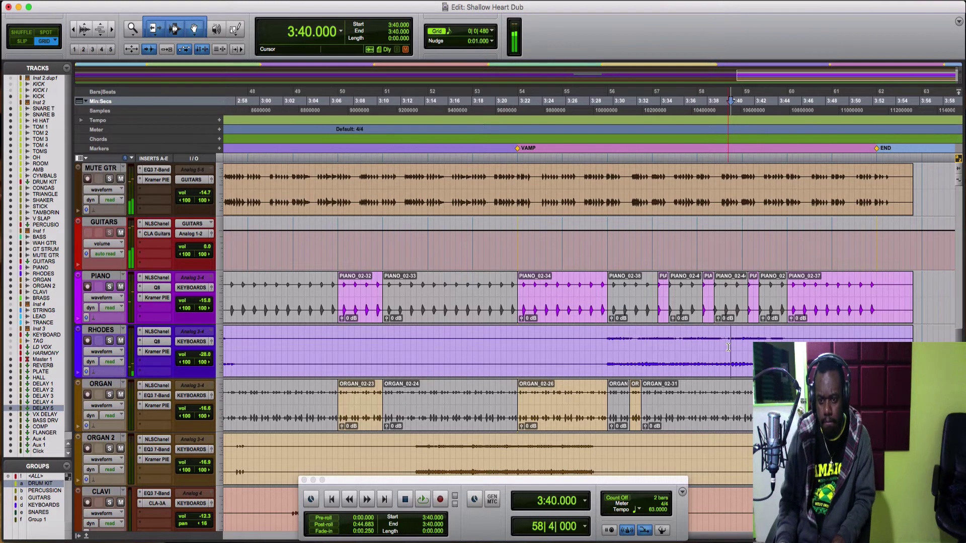
key(space)
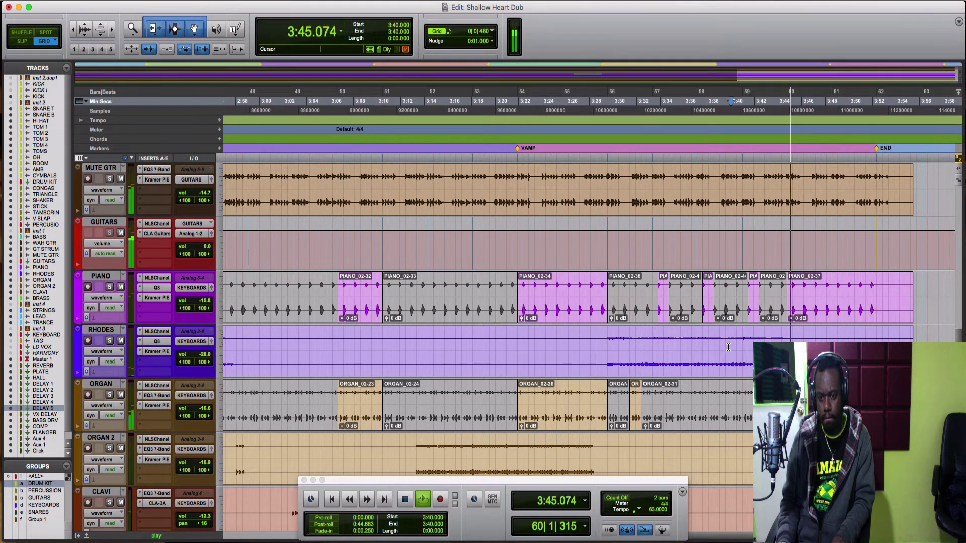
scroll(686, 320, up, 3)
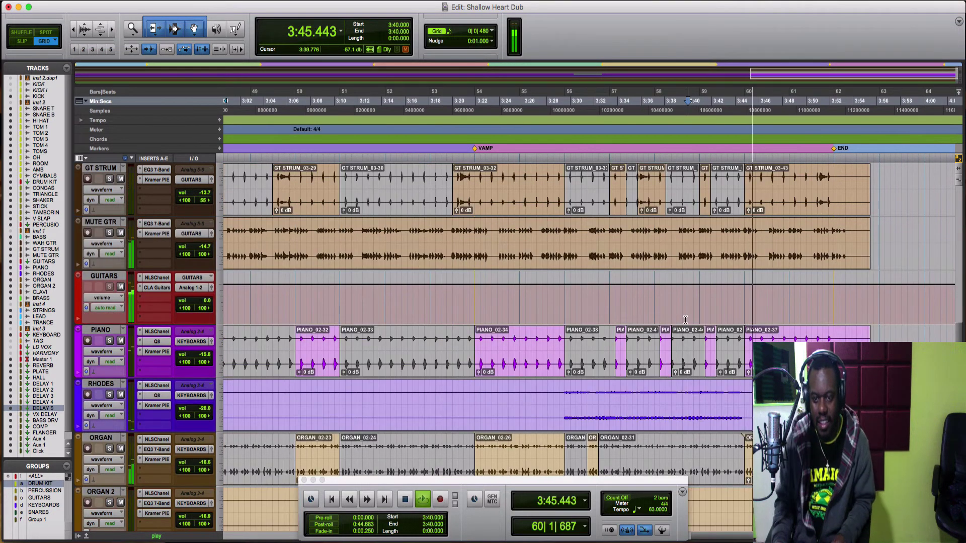
key(space)
- Play the last chorus from 3:09.047 and examine the BASS passage from 3:10.476 to 3:20.000
scroll(685, 320, up, 2)
scroll(685, 320, up, 2)
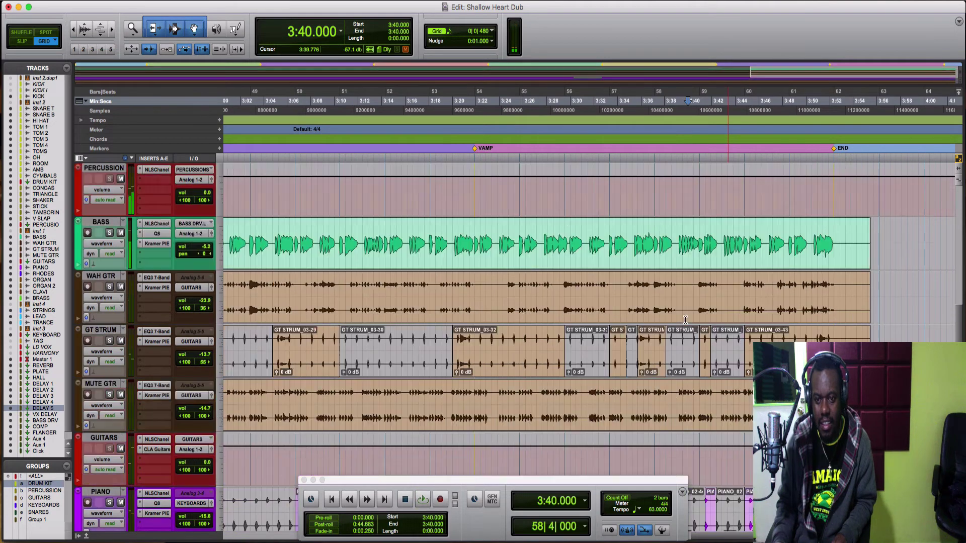
scroll(686, 320, down, 2)
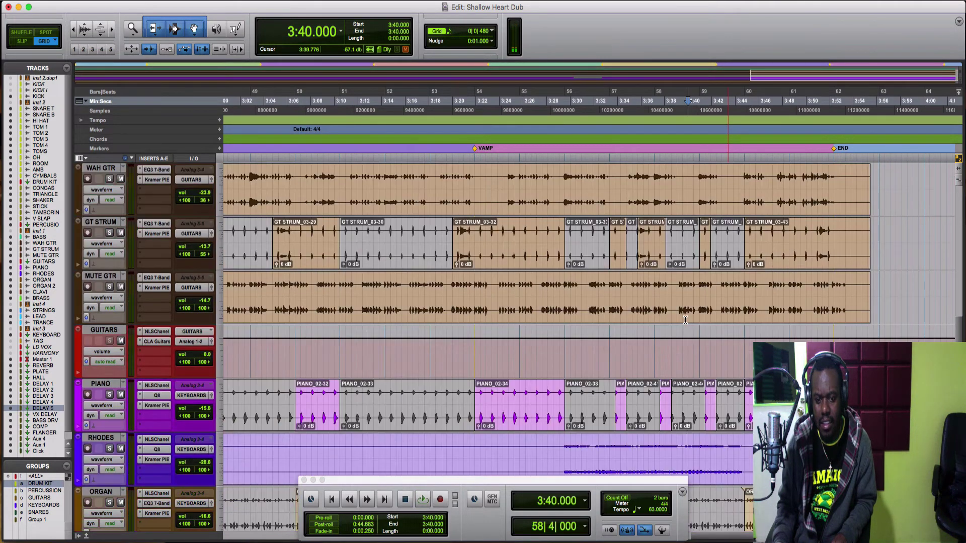
scroll(685, 320, up, 1)
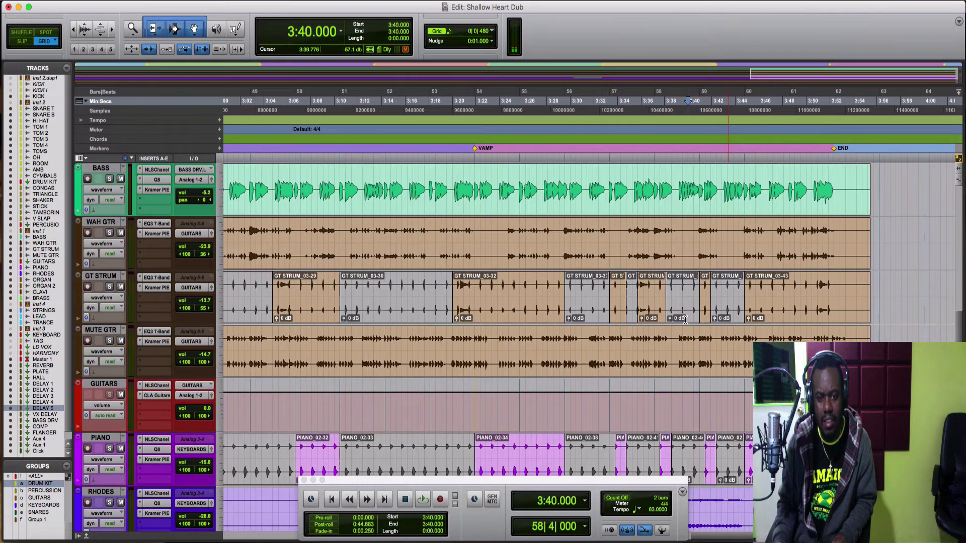
click(322, 175)
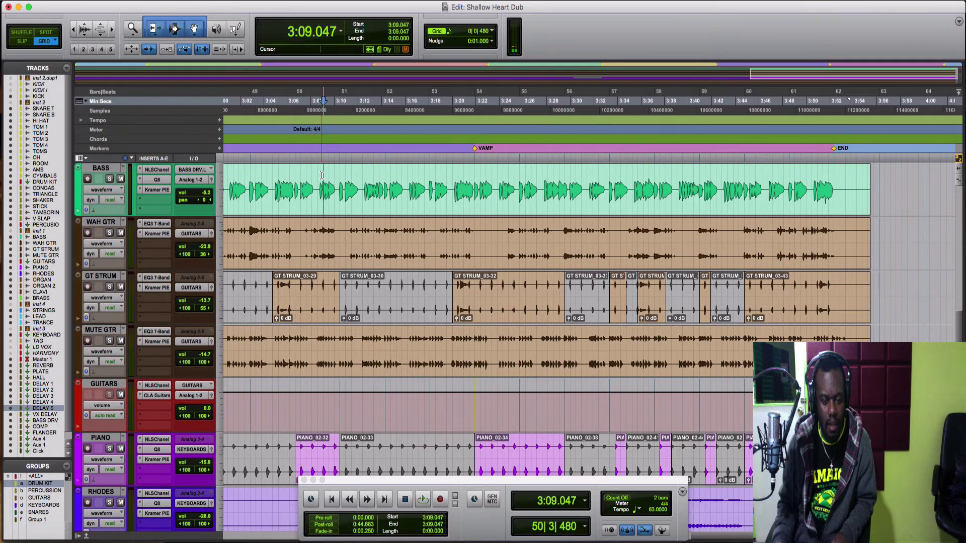
scroll(322, 176, left, 2)
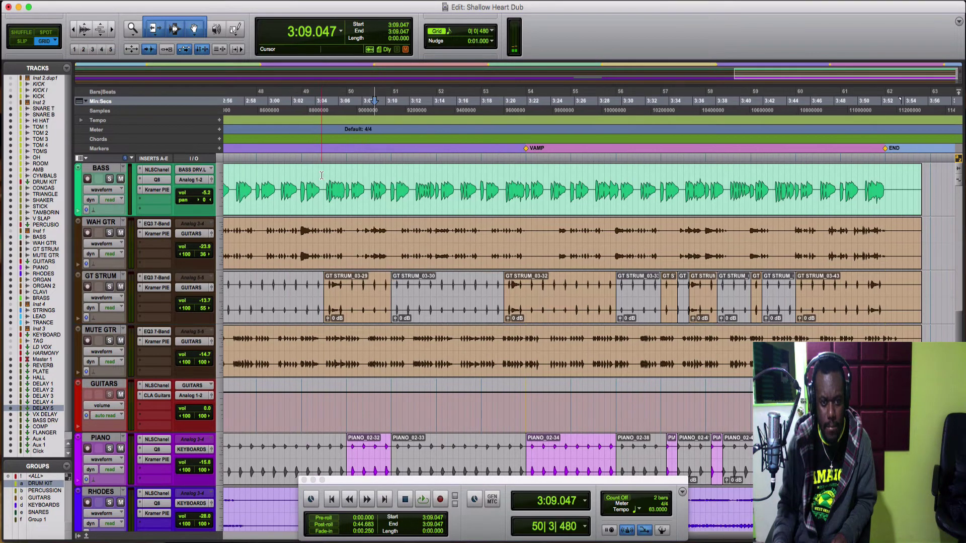
key(space)
click(389, 180)
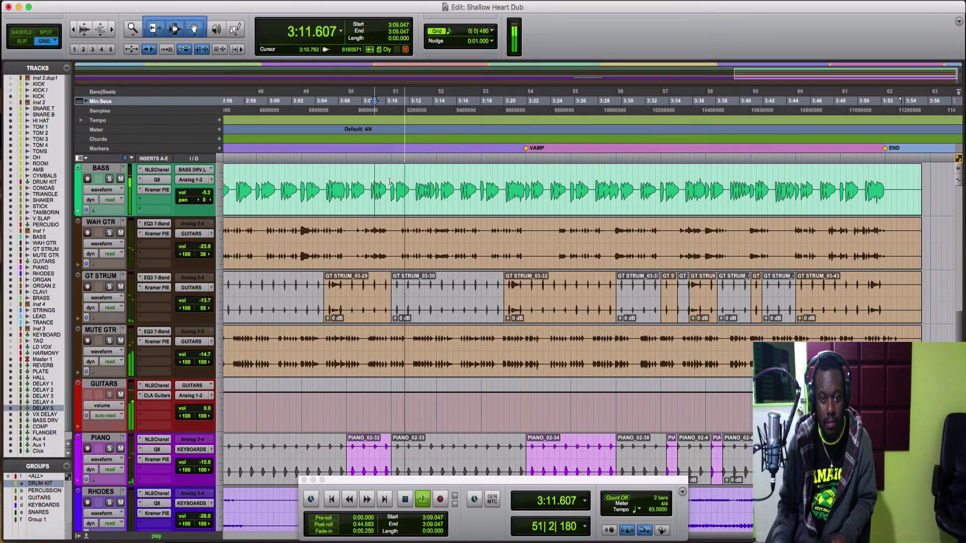
drag(395, 182, 504, 191)
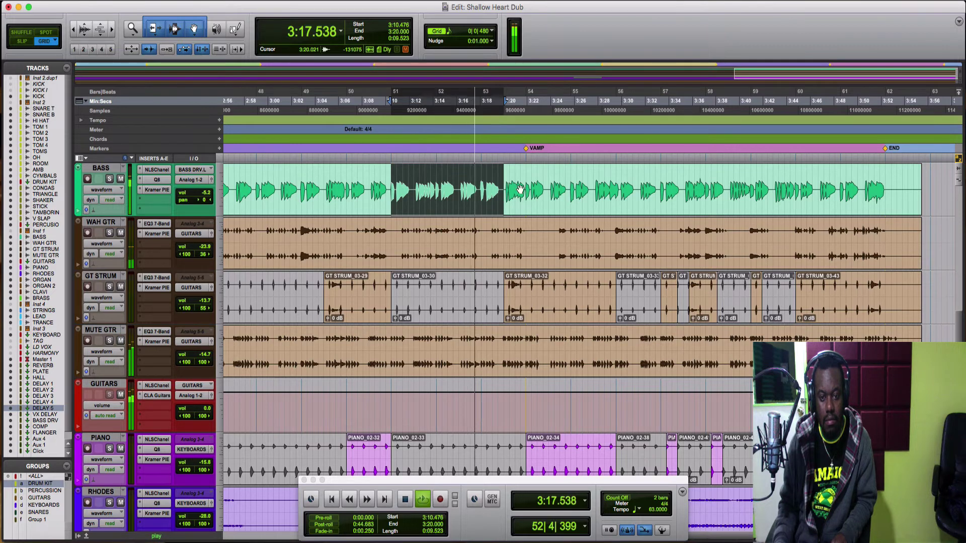
- Separate and mute the BASS section from 3:21.904 to 3:29.523 at the start of the vamp
click(526, 183)
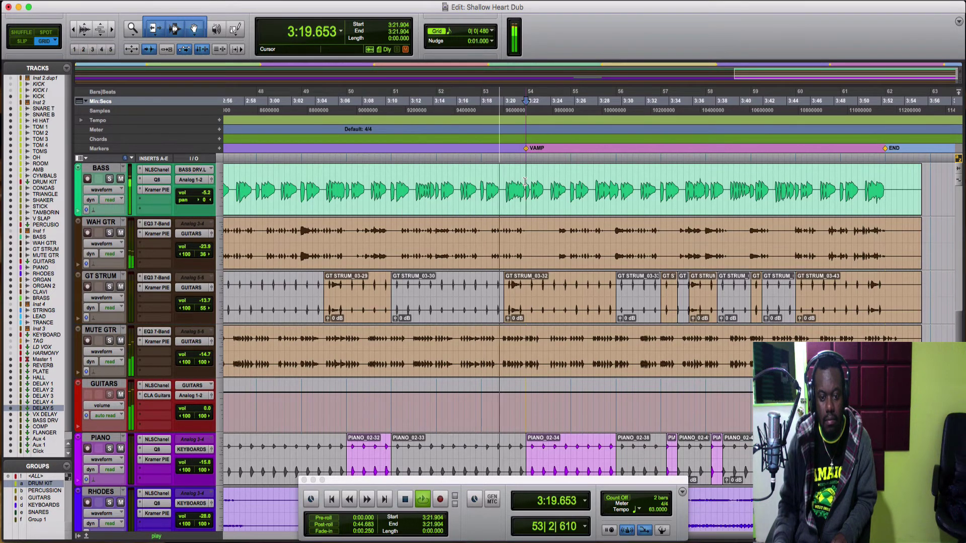
drag(527, 188, 617, 188)
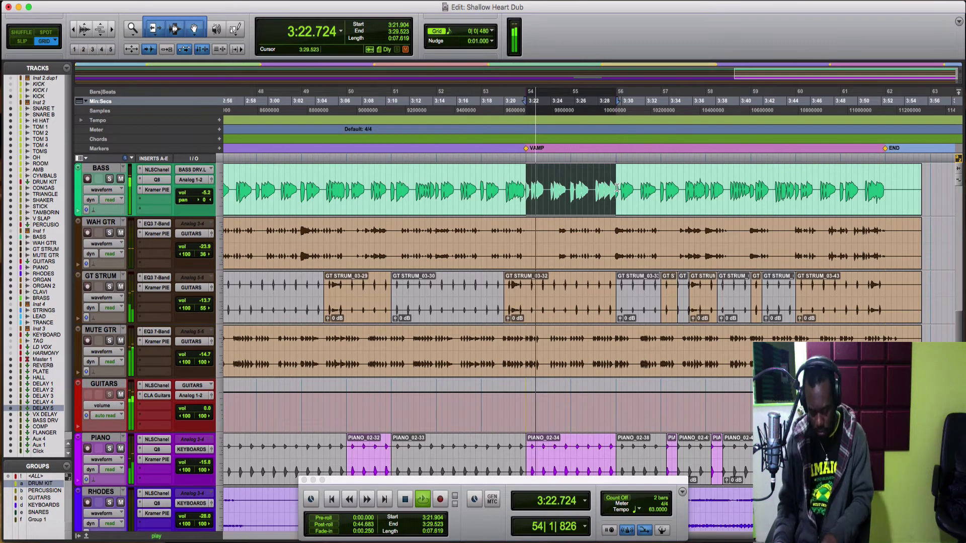
key(super+e)
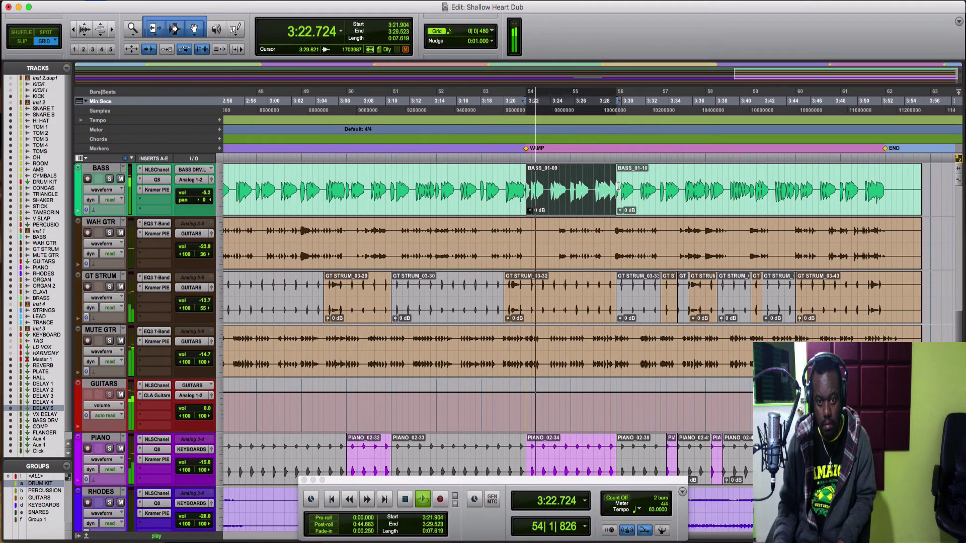
key(super+m)
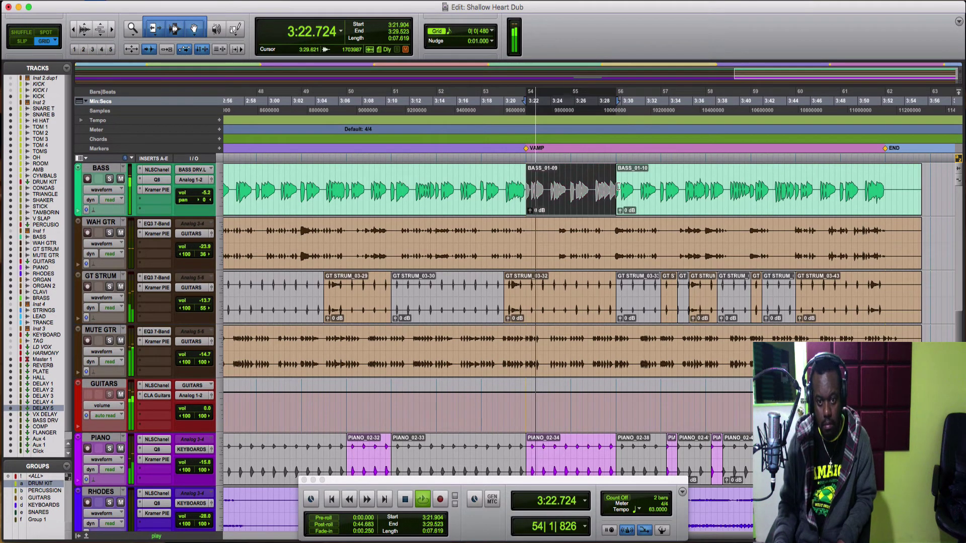
- Play back from 3:20.000 to check the bass mute, and review the muted sections across the guitar, bass, percussion and drum tracks
click(504, 183)
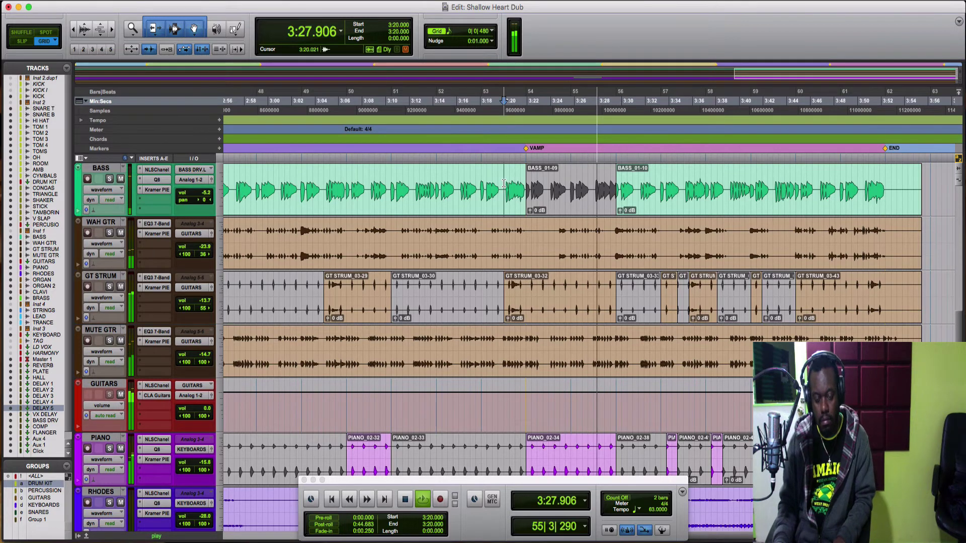
key(space)
key(super+bracketleft)
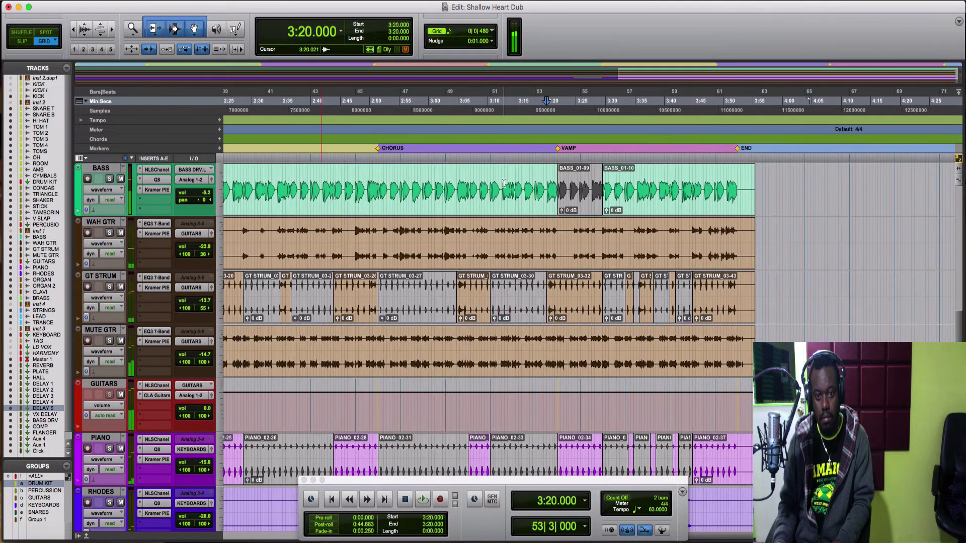
key(space)
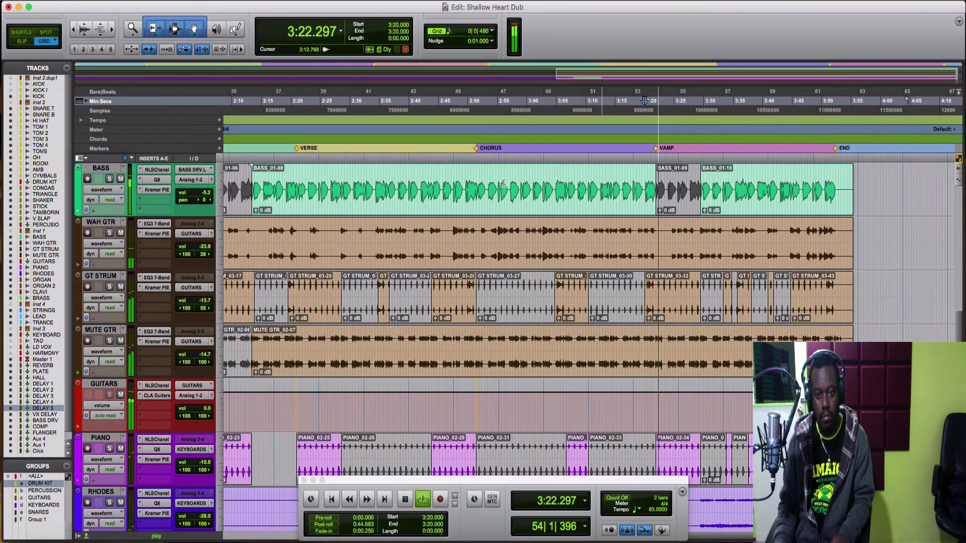
key(super+bracketleft)
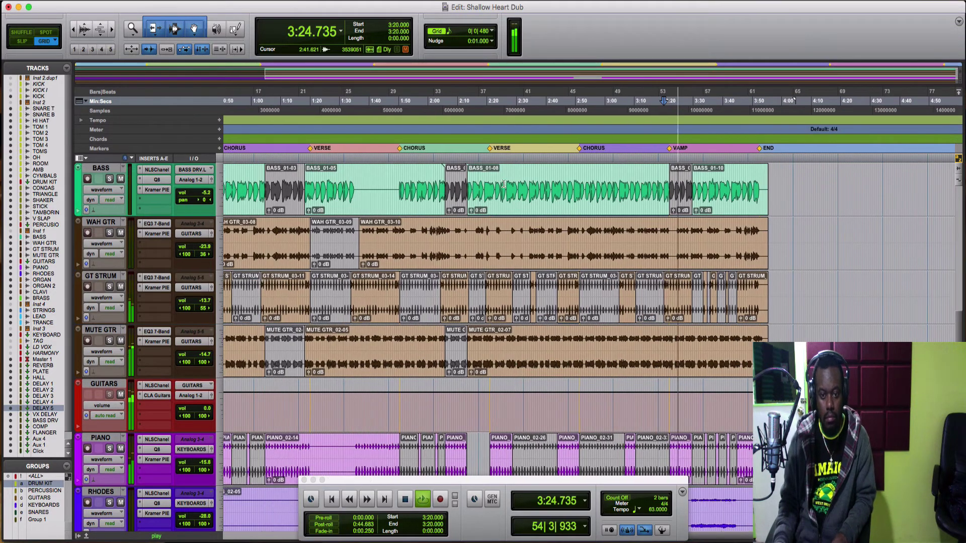
scroll(503, 184, down, 2)
scroll(503, 184, up, 5)
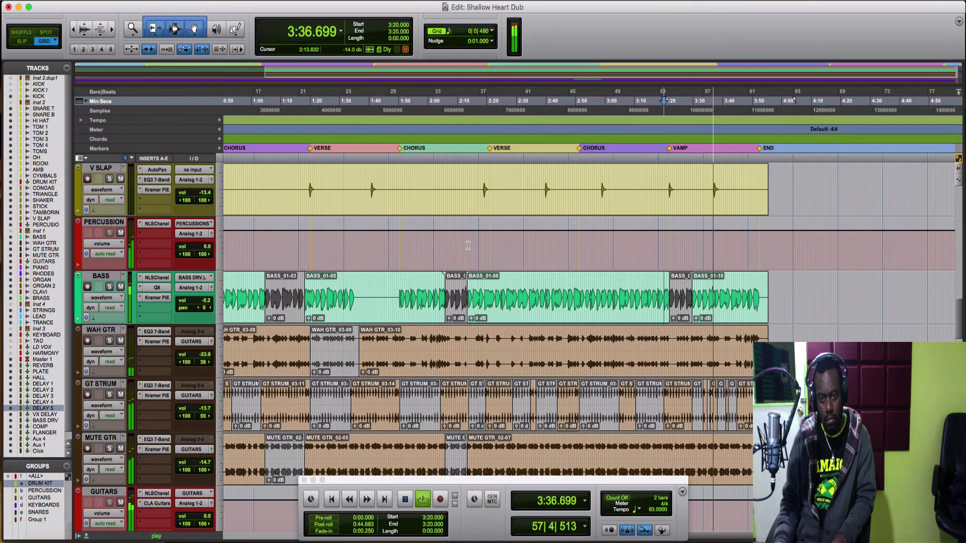
scroll(468, 246, up, 10)
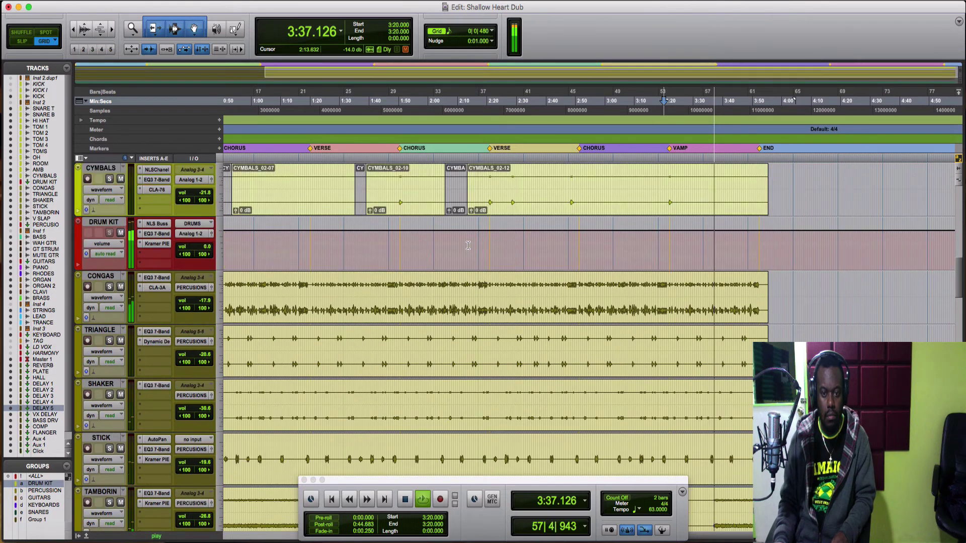
scroll(468, 245, up, 9)
key(space)
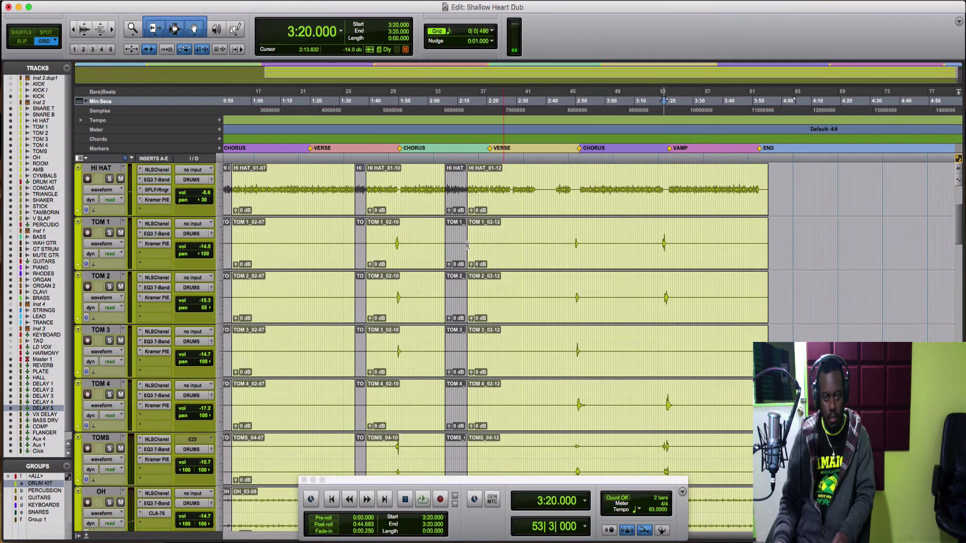
- Audition the last chorus from 2:51.904, and separate and mute the drum kit tracks from 2:59.047 to 3:06.666
scroll(467, 246, left, 5)
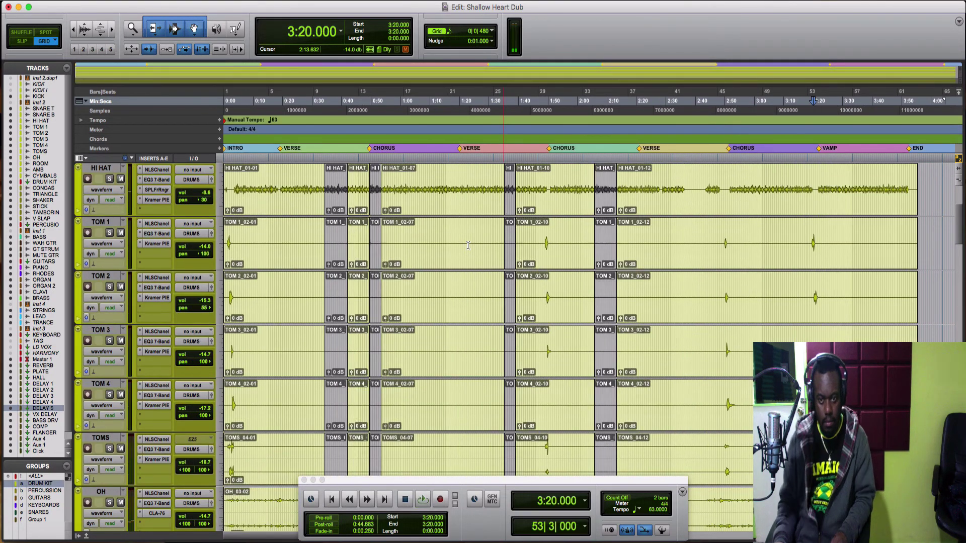
click(730, 180)
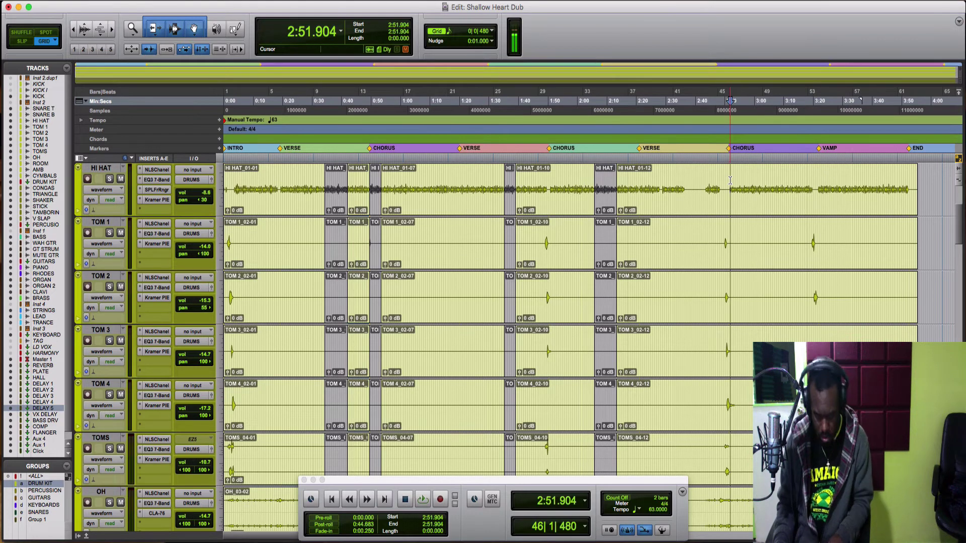
scroll(730, 180, down, 1)
key(super+bracketright)
key(super+bracketright)
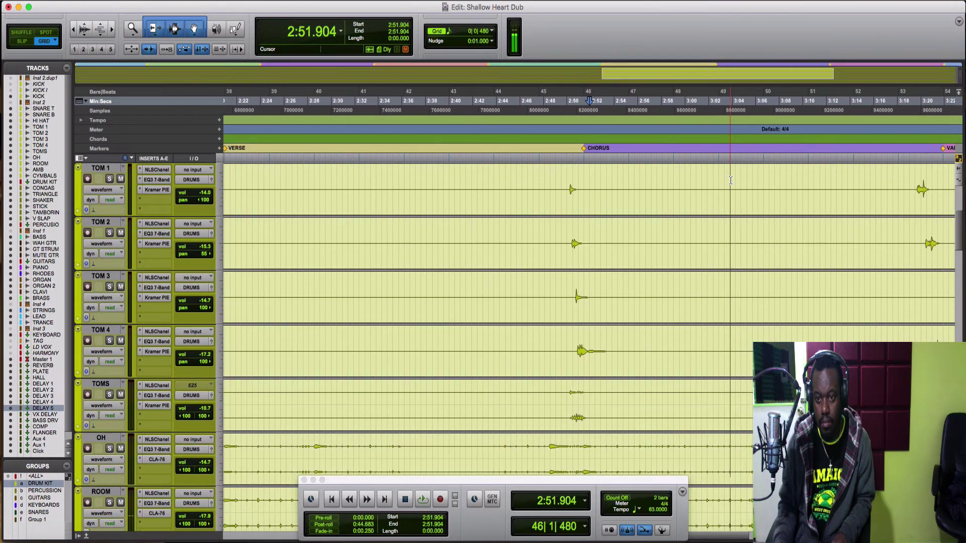
key(space)
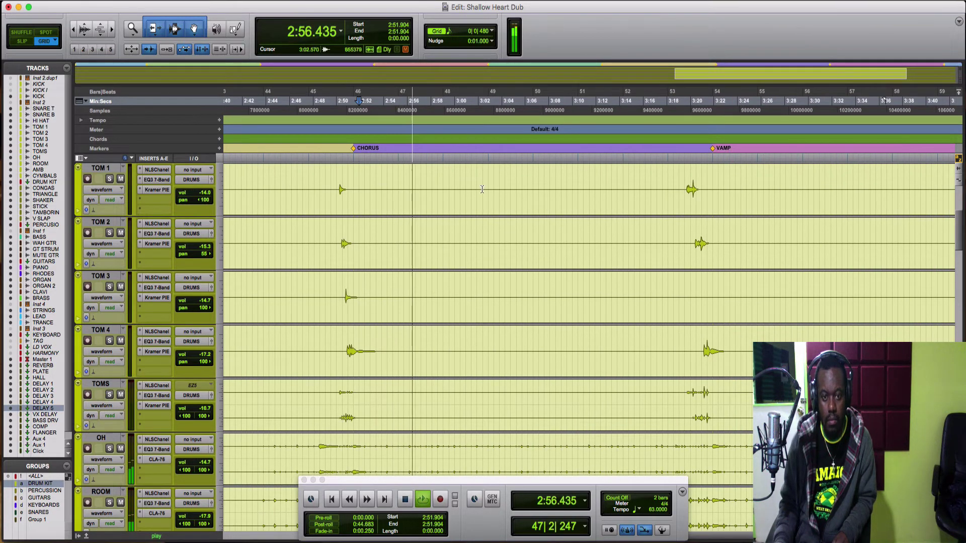
drag(442, 174, 532, 183)
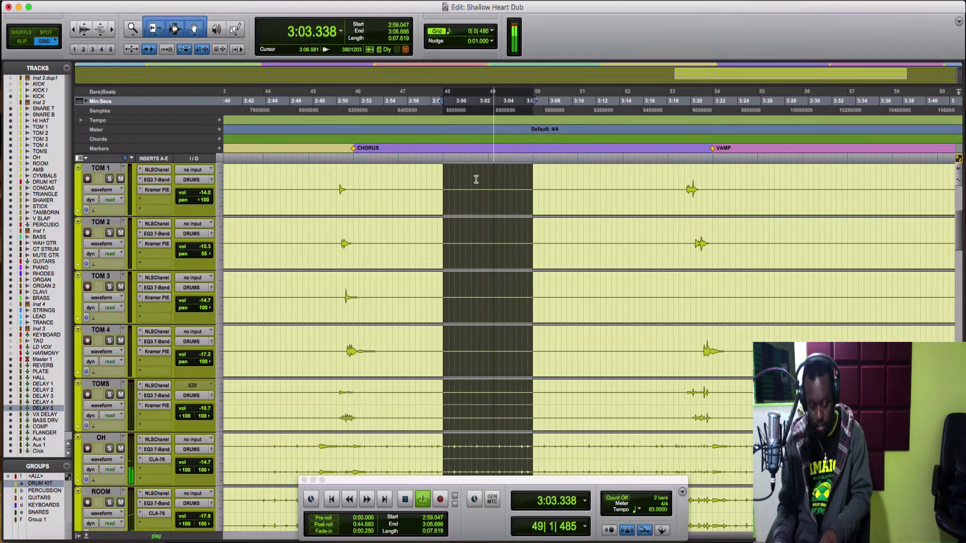
key(super+e)
key(space)
key(super+m)
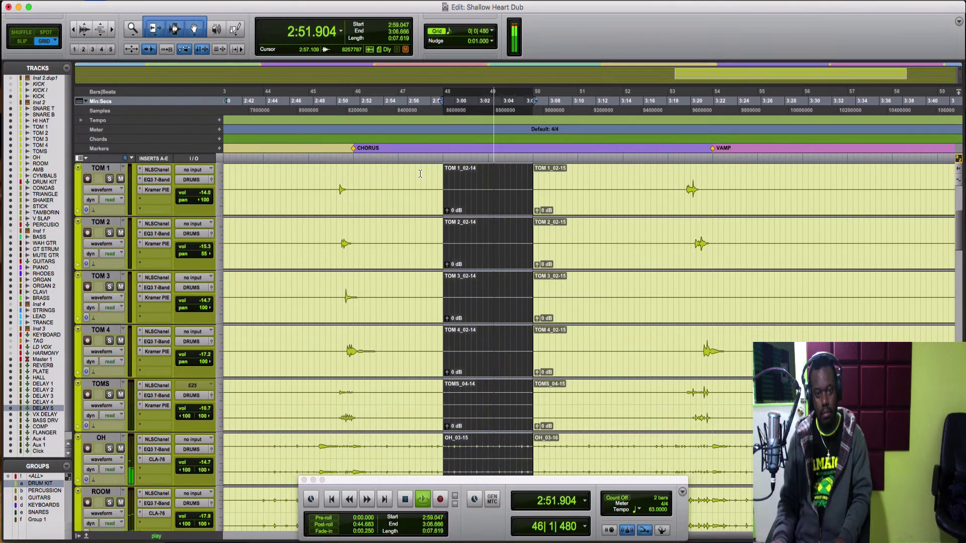
- Play back from 2:57.142 to check the muted drum kit section in the last chorus, dismissing the CPU power error
click(420, 174)
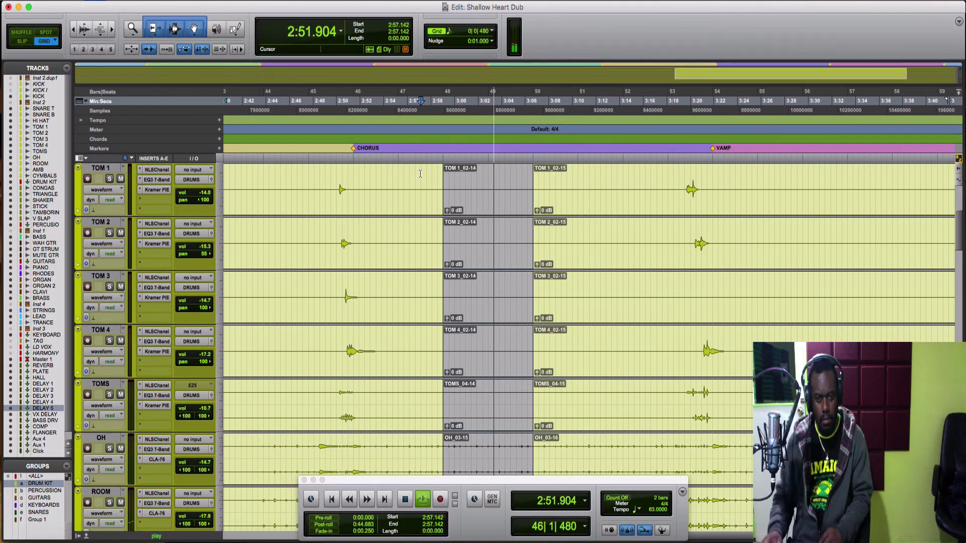
key(space)
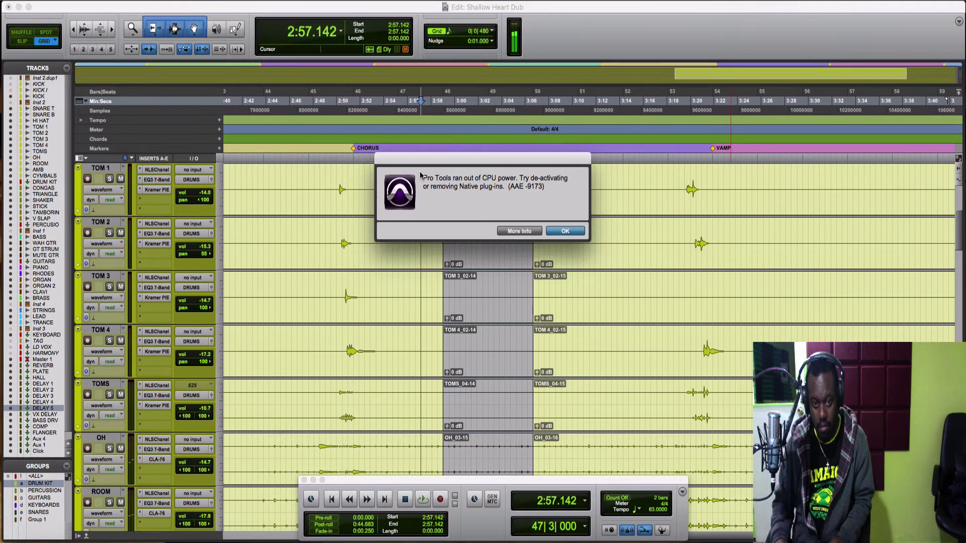
key(Return)
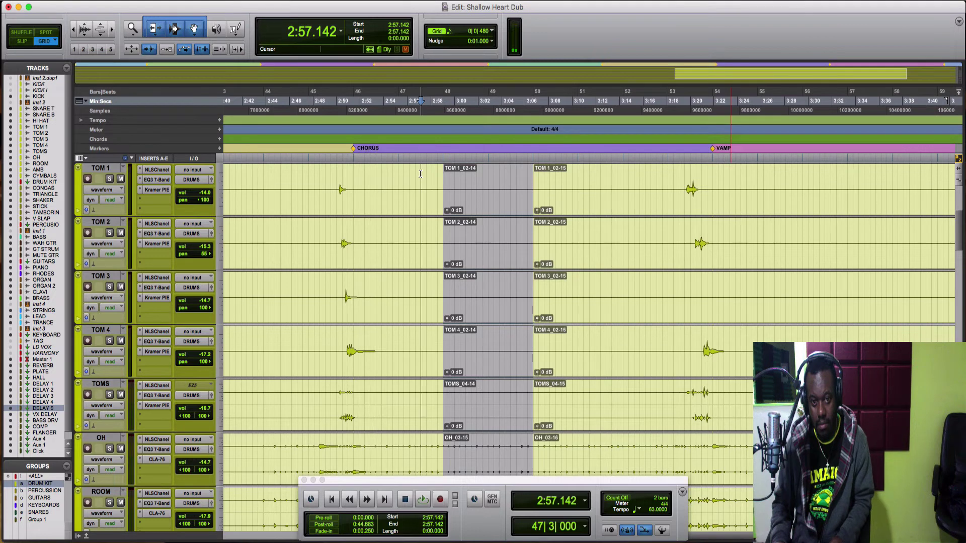
key(space)
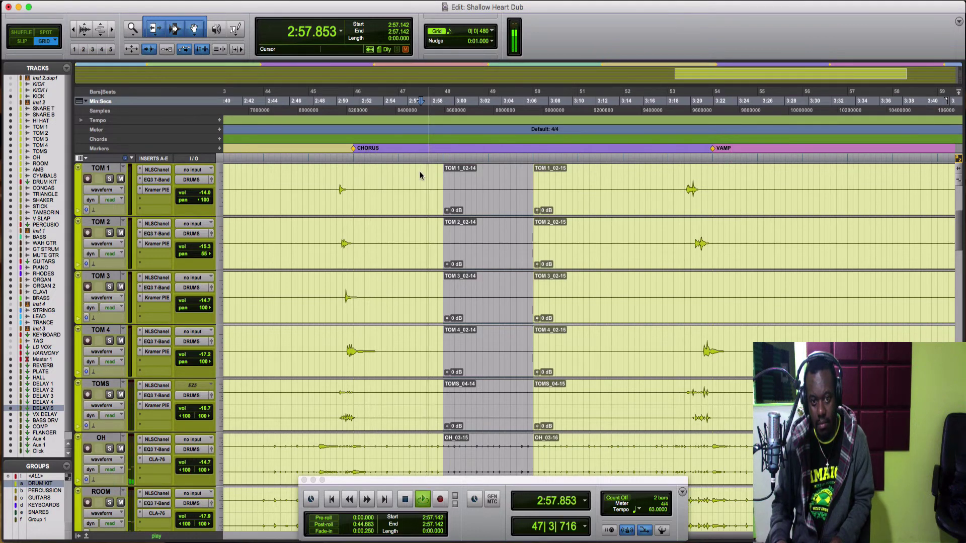
key(Return)
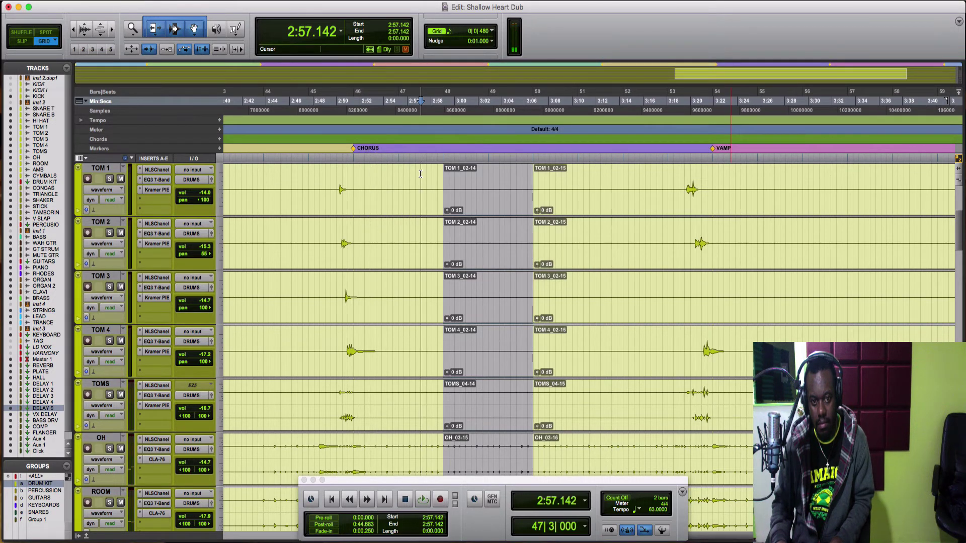
key(space)
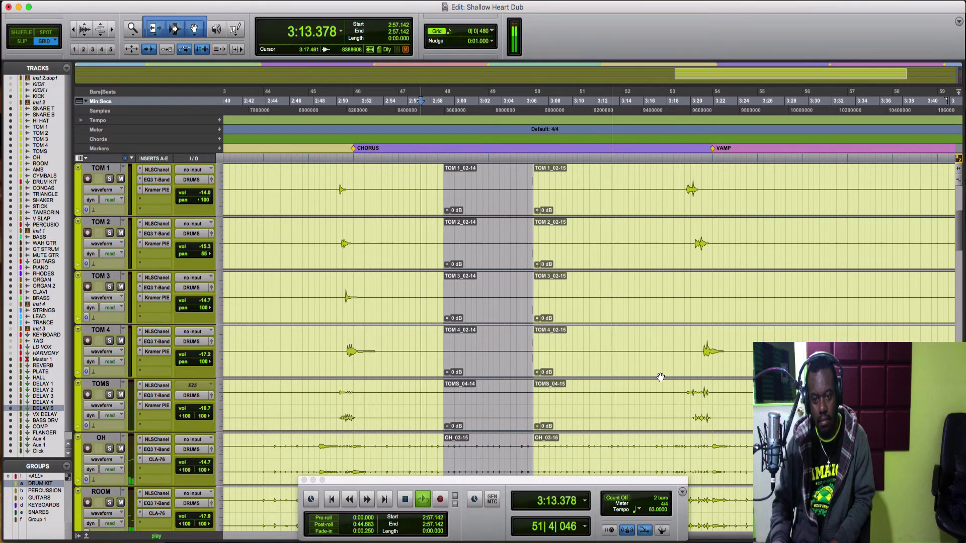
- Audition the last chorus from 3:11.904, and separate and mute the drum kit tracks from 3:14.285 to 3:18.095
click(595, 239)
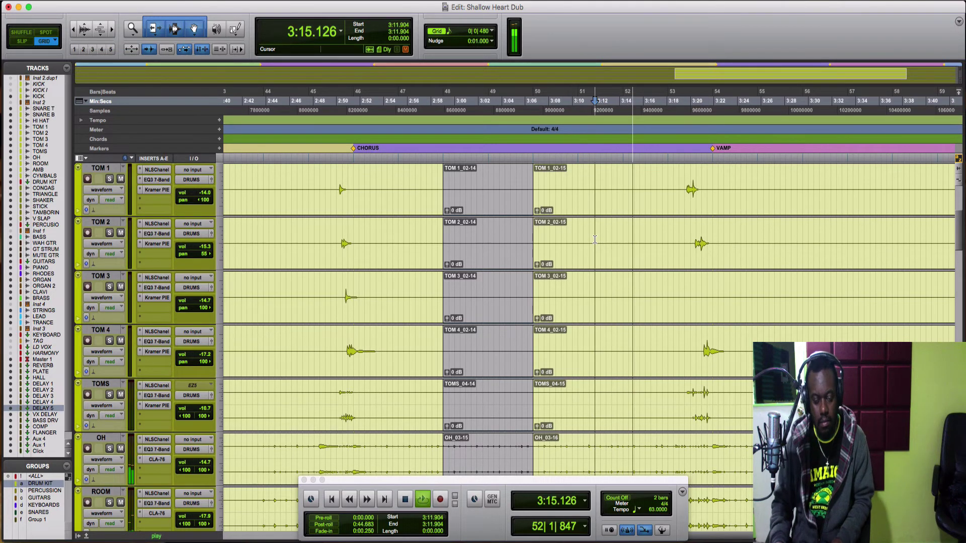
key(space)
key(space)
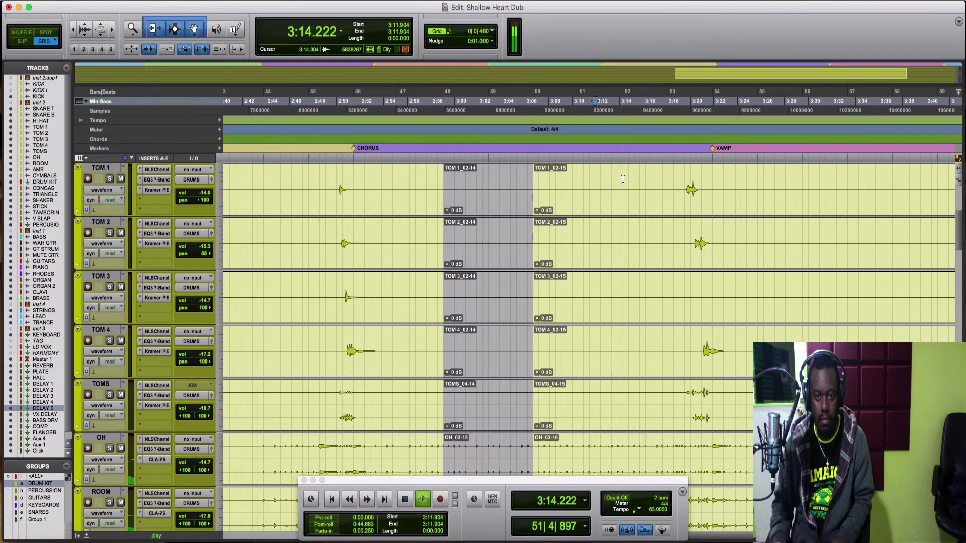
key(space)
drag(623, 181, 670, 195)
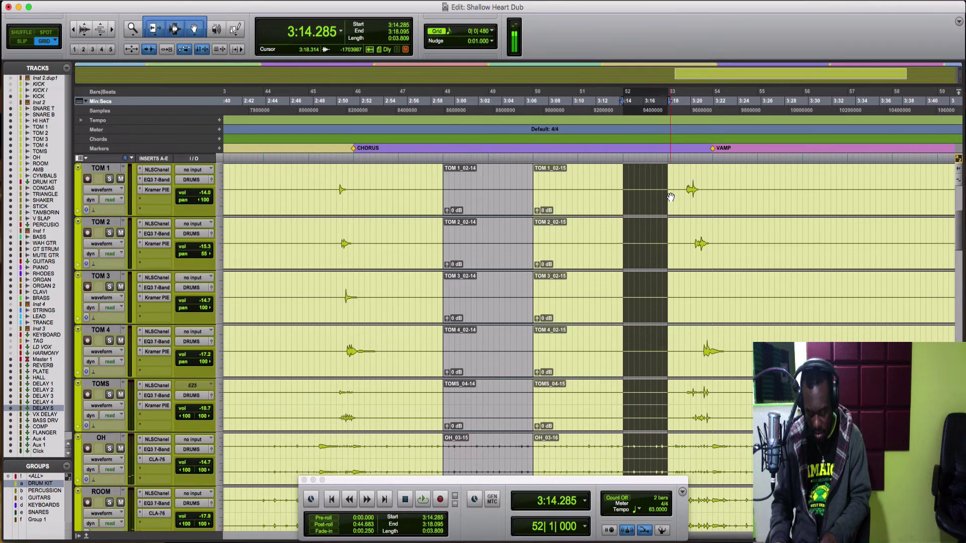
key(super+e)
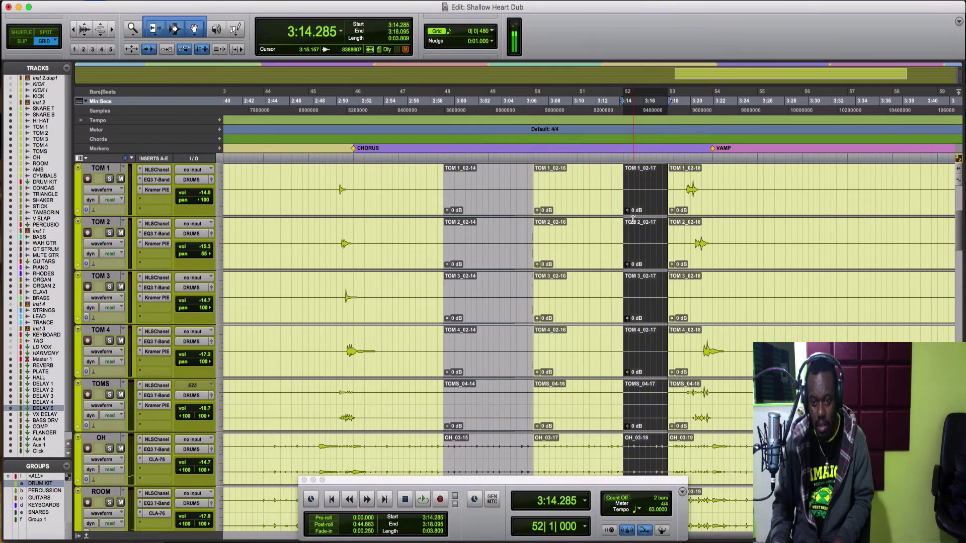
- Play back the end of the last chorus from 3:10.476, 3:14.285 and 3:17.142 while reviewing the percussion, guitar and keyboard tracks
scroll(633, 219, down, 8)
scroll(633, 220, down, 8)
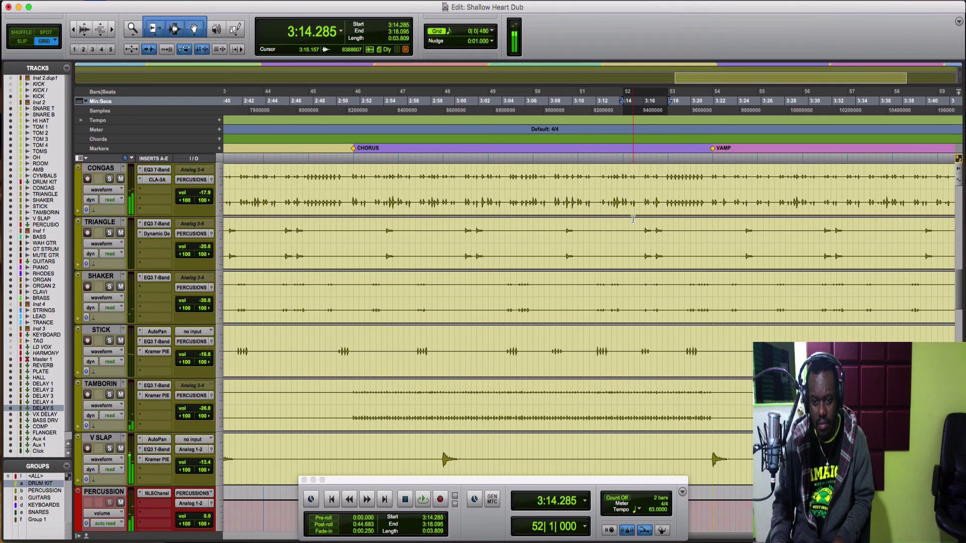
scroll(632, 219, down, 5)
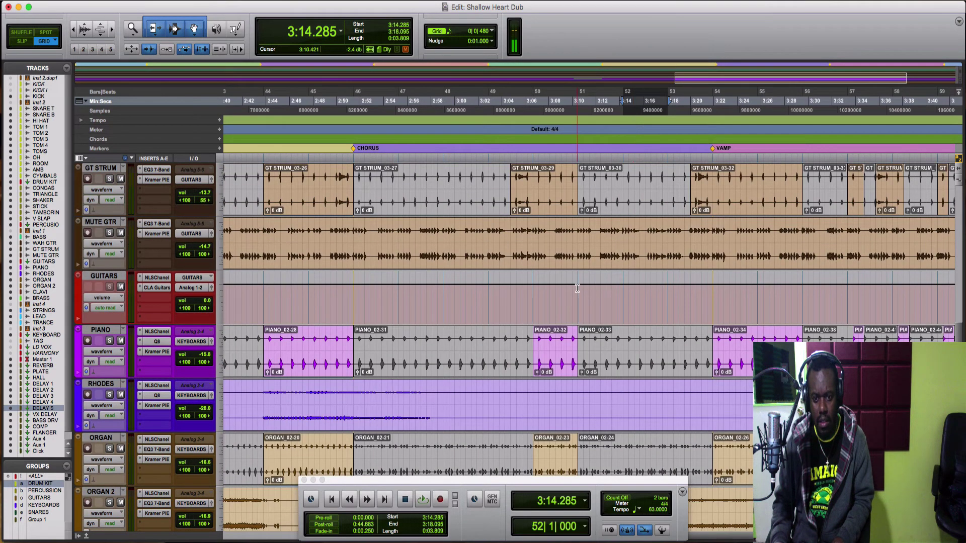
click(577, 288)
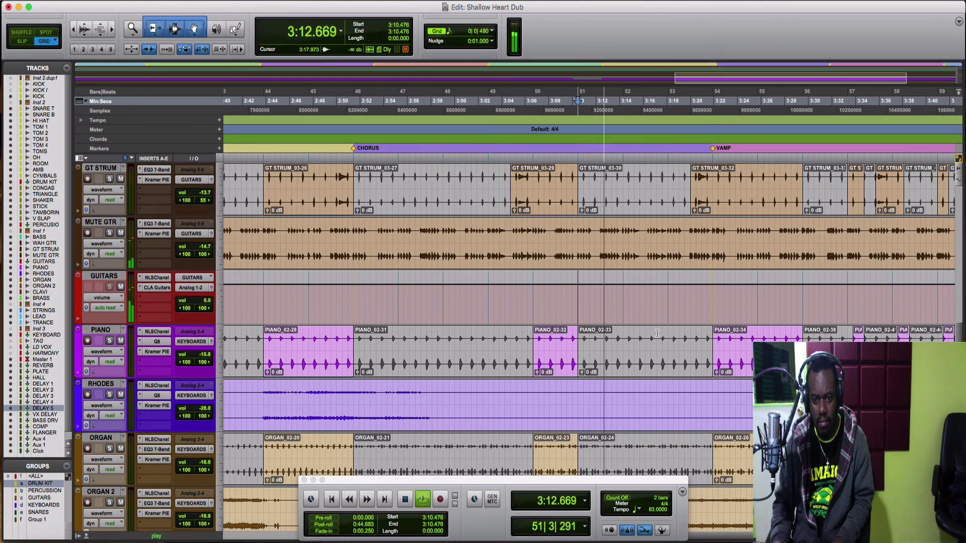
click(624, 335)
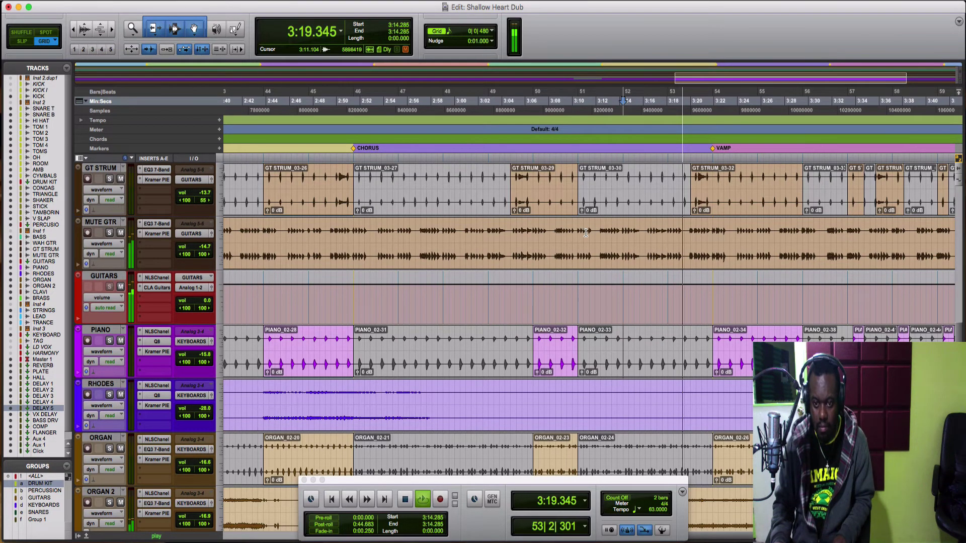
key(space)
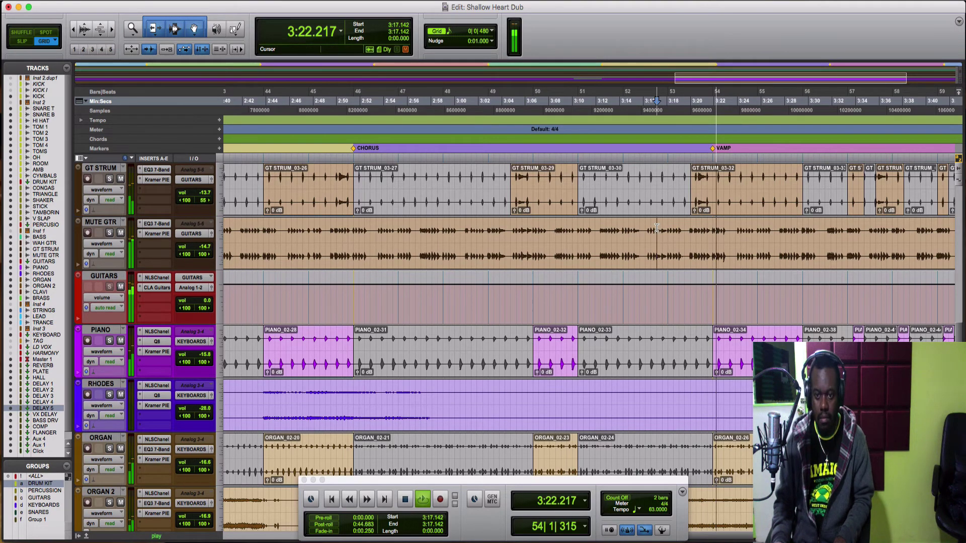
- Audition the drums from 3:18.095, and extend the end of the second muted drum kit section to 3:18.571
scroll(657, 228, up, 10)
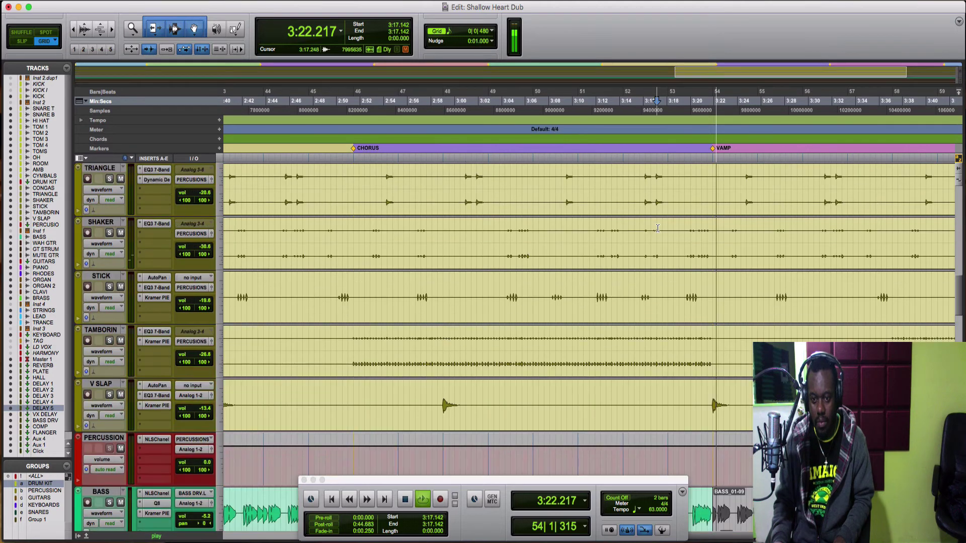
scroll(658, 229, up, 12)
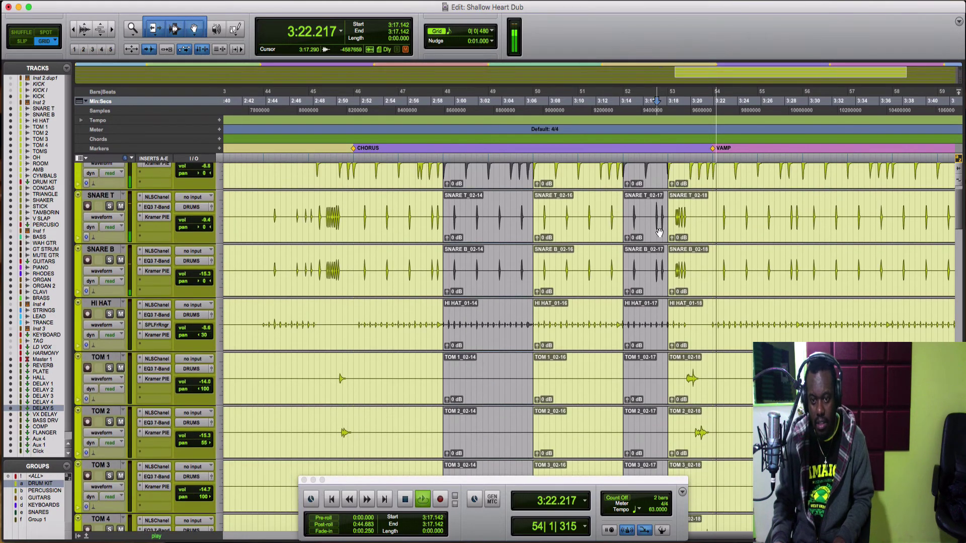
key(space)
click(695, 207)
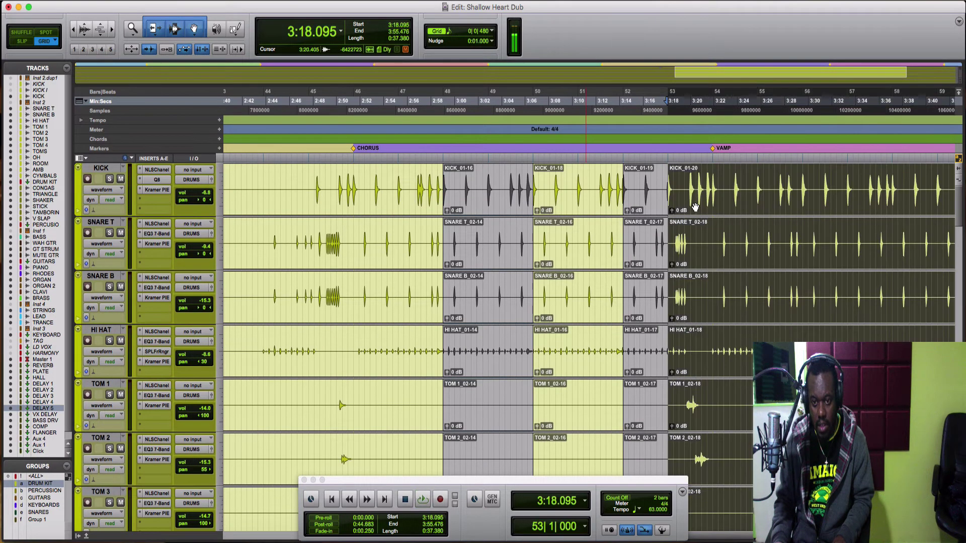
key(super+bracketright)
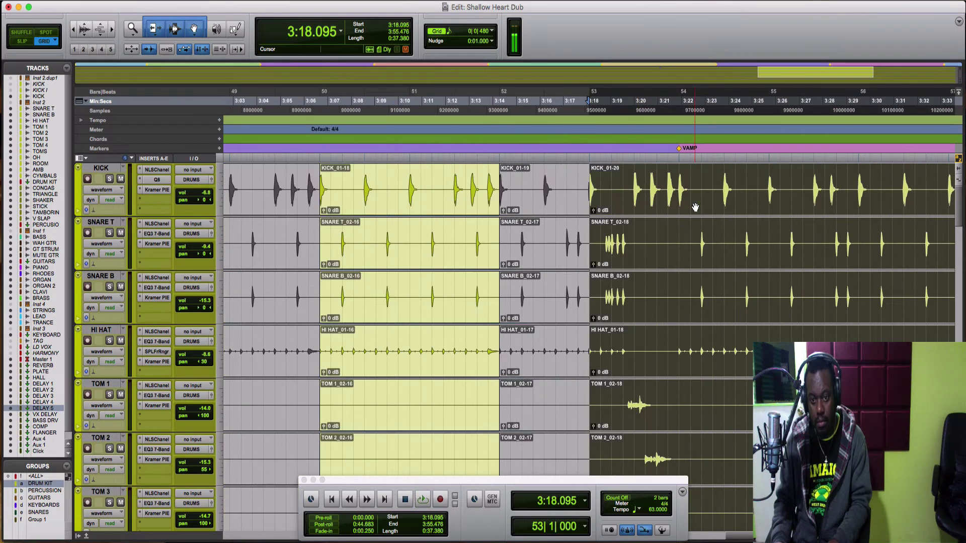
key(space)
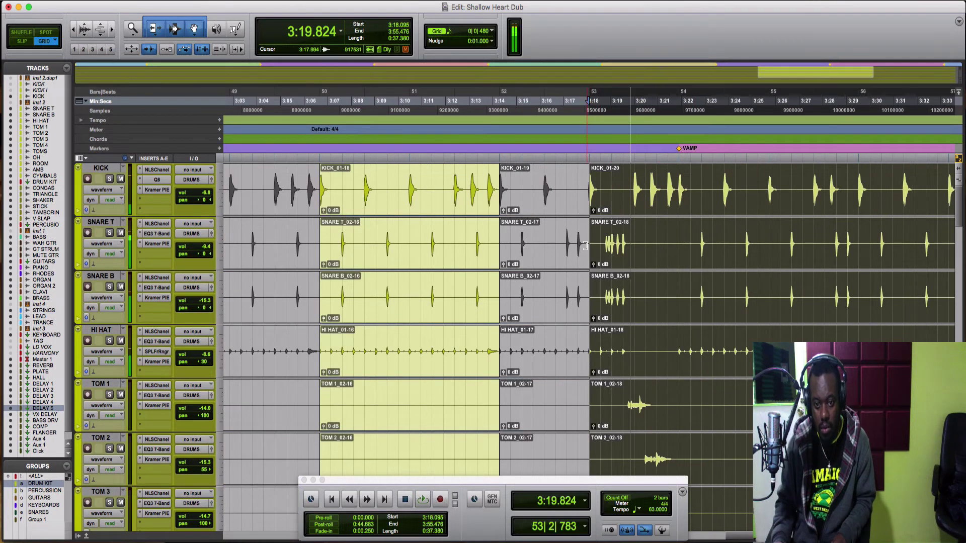
key(space)
double_click(585, 245)
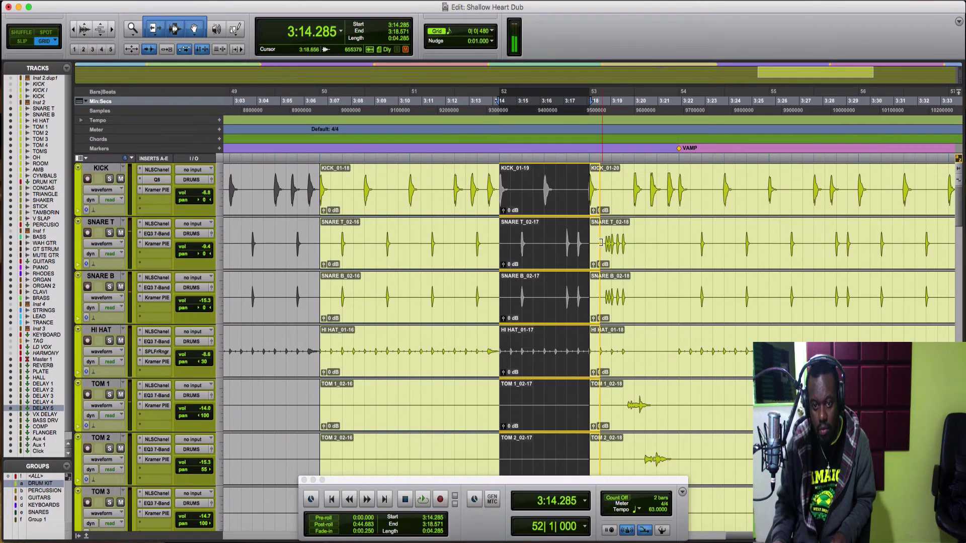
click(600, 243)
- Play back from 3:17.142 into the vamp to check the extended drum mute, and review the drum, percussion, bass and guitar tracks
click(570, 243)
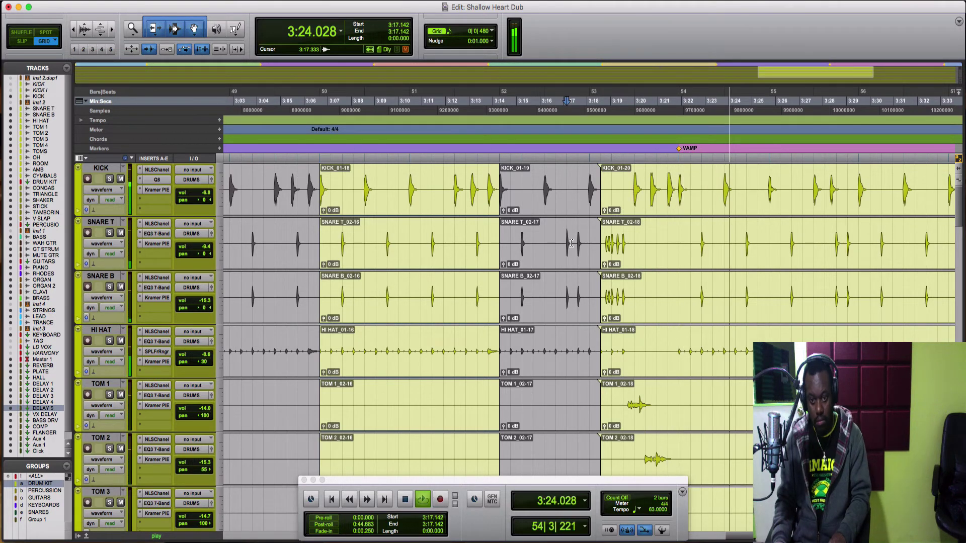
scroll(571, 243, down, 1)
scroll(761, 278, down, 5)
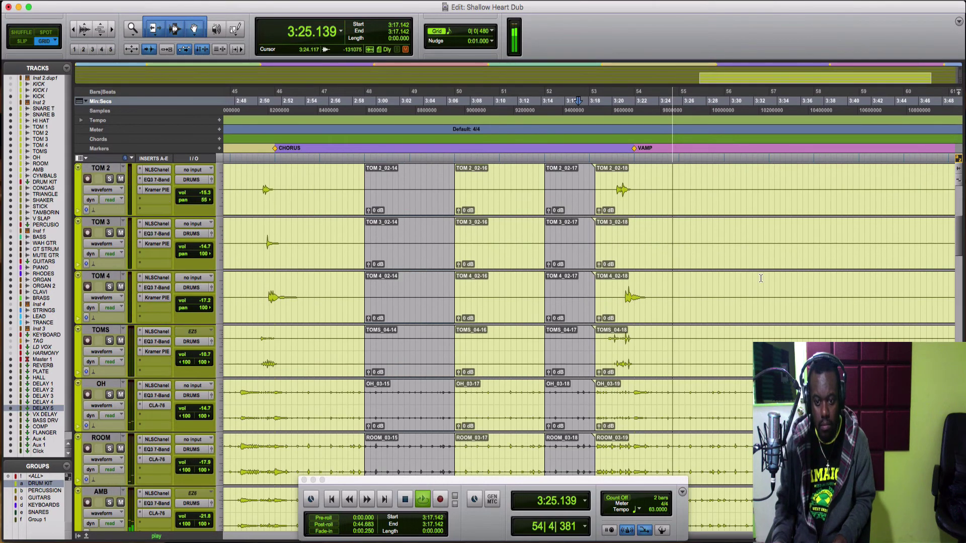
scroll(760, 279, down, 5)
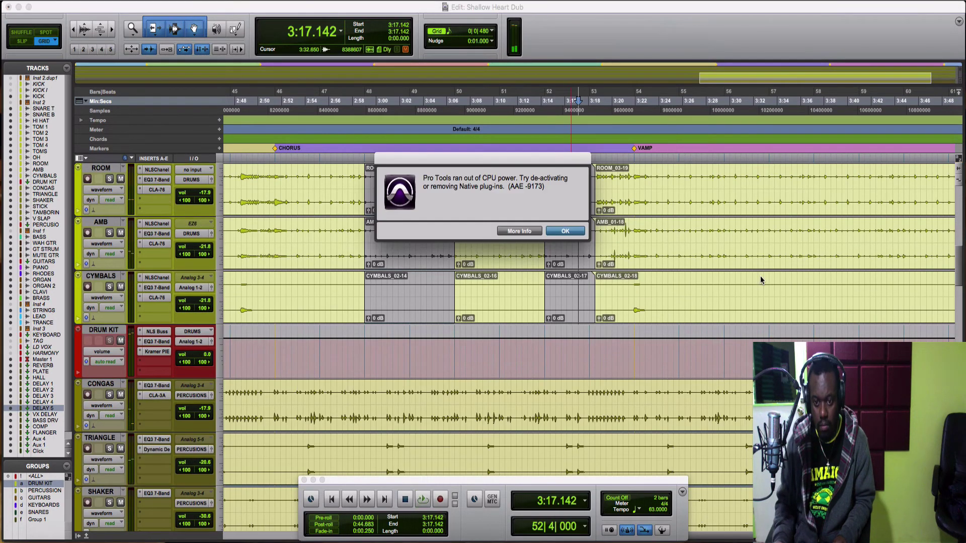
scroll(760, 275, down, 9)
key(Return)
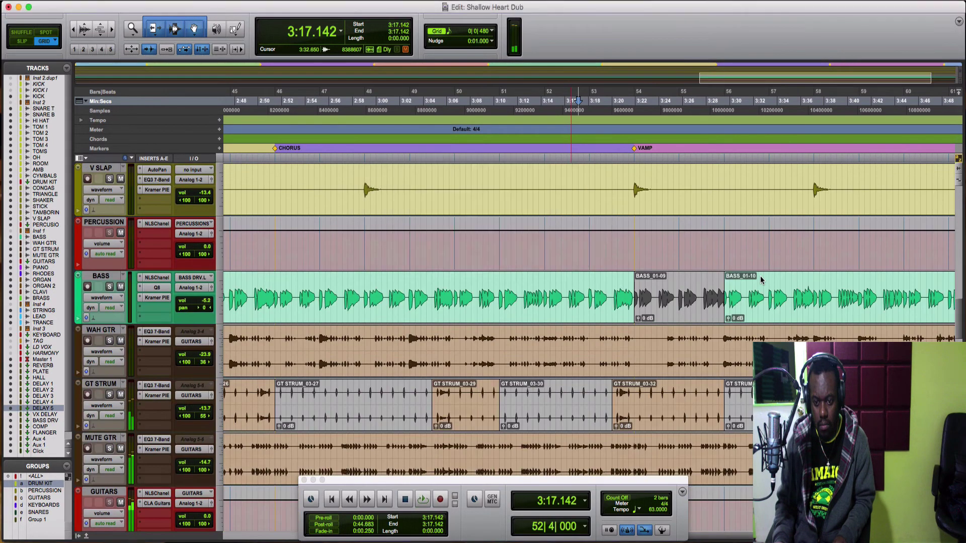
scroll(760, 280, down, 3)
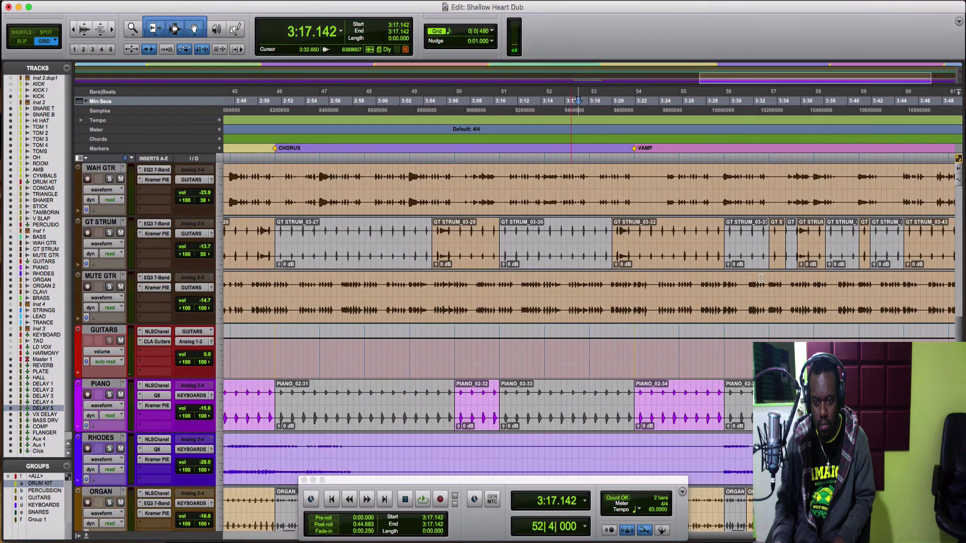
key(space)
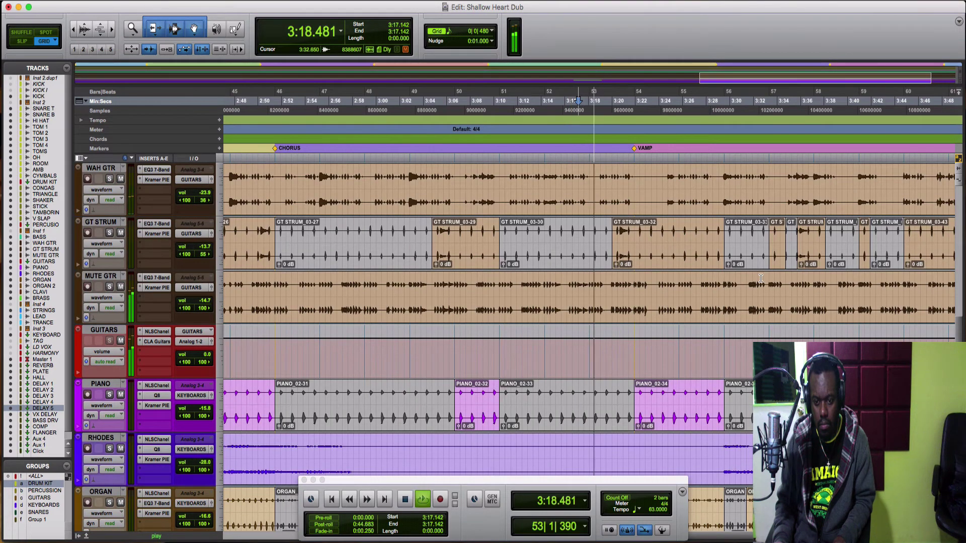
scroll(761, 278, down, 1)
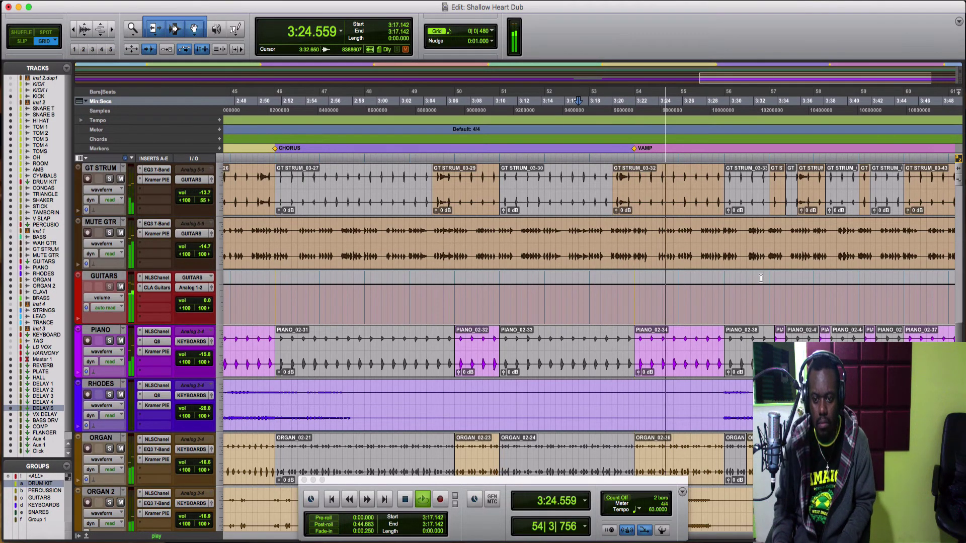
- Review the whole song's arrangement across the keyboard, brass, strings and percussion tracks during playback, and return to the song start
key(super+bracketleft)
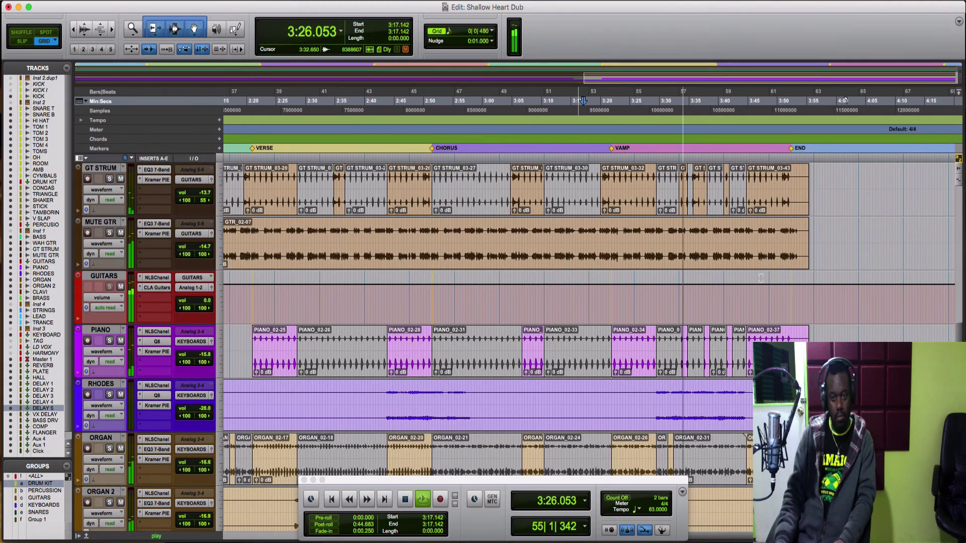
key(super+bracketleft)
scroll(761, 278, down, 10)
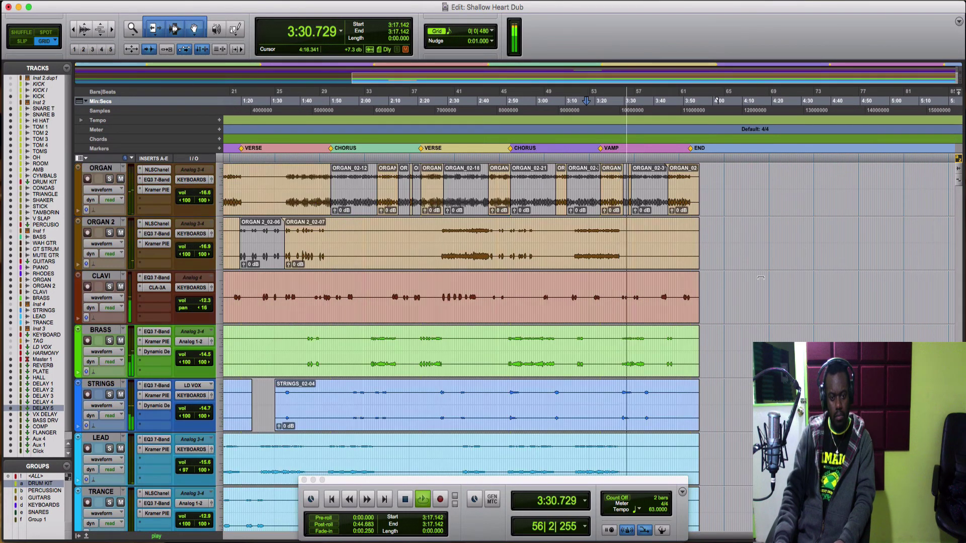
scroll(760, 277, down, 2)
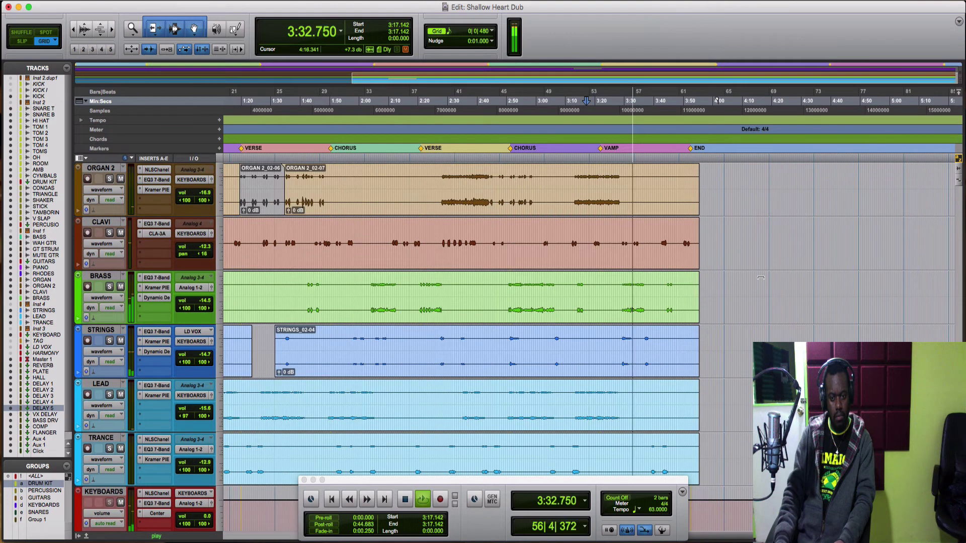
key(super+bracketleft)
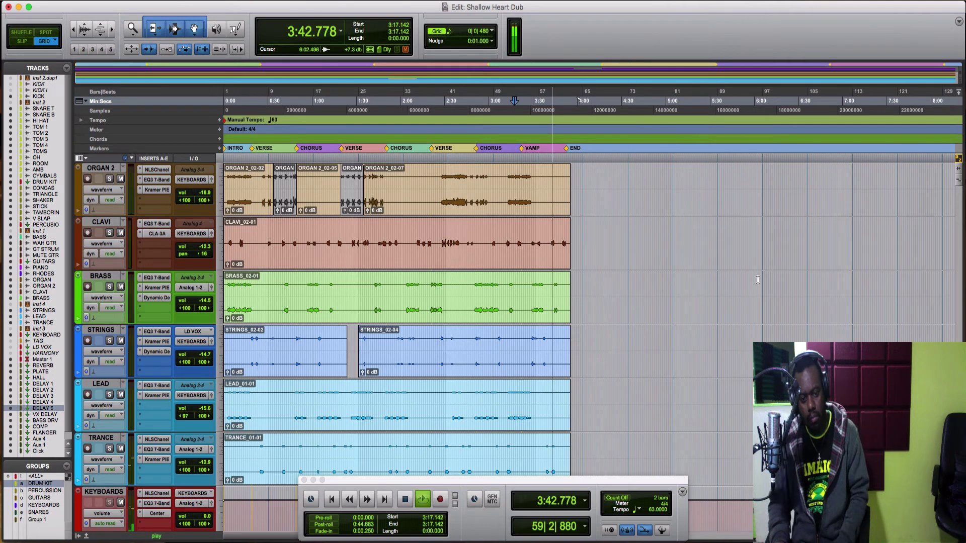
scroll(758, 280, up, 10)
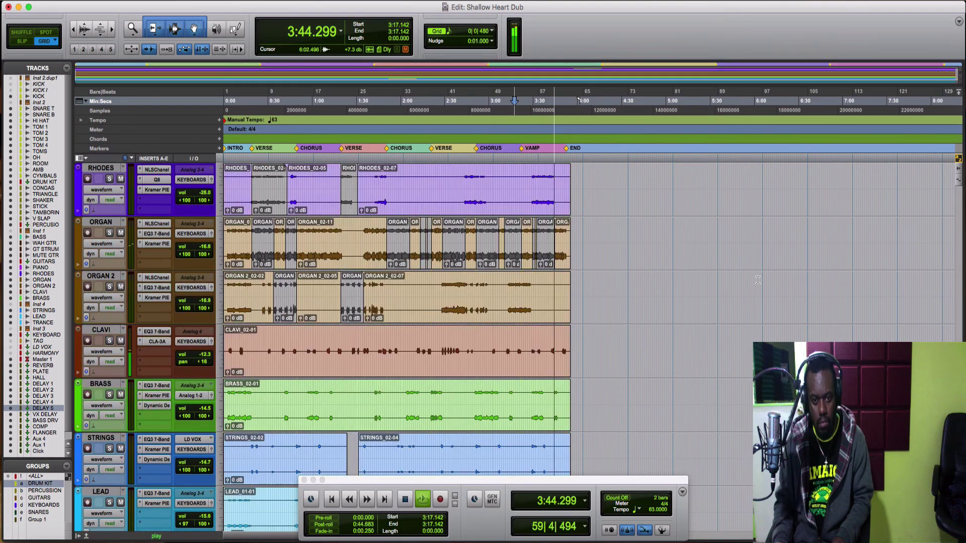
scroll(758, 280, up, 10)
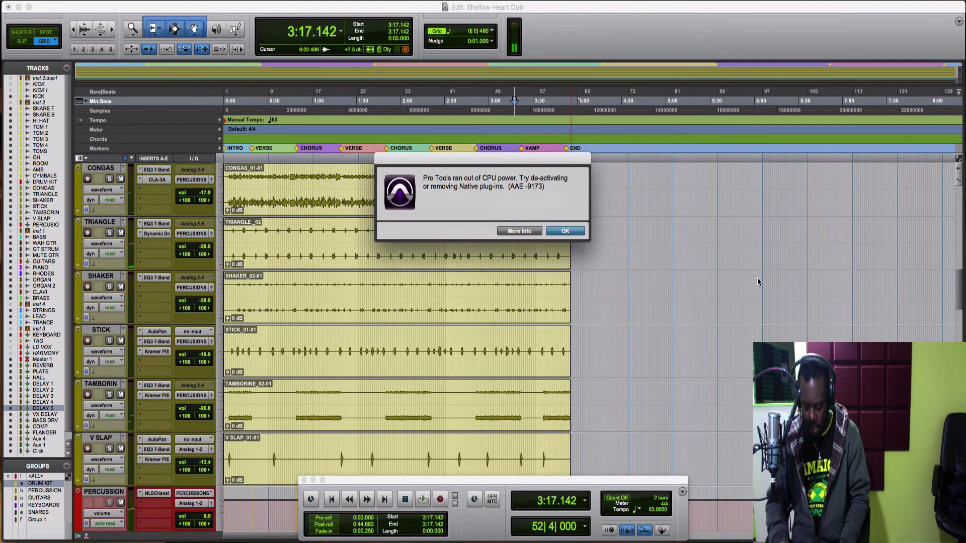
key(Return)
key(Return)
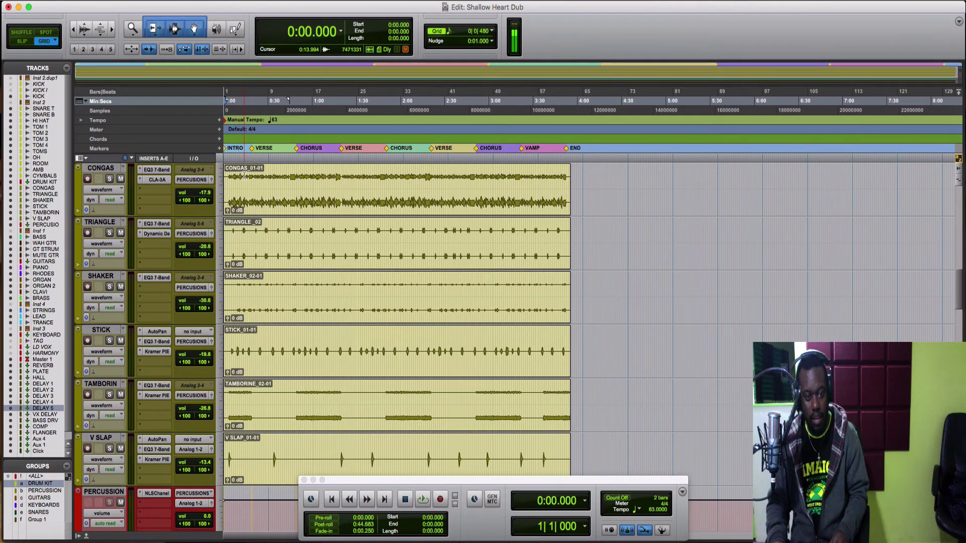
- Audition the intro briefly from 0:13.809 with the timeline enlarged, and return to the song start
key(super+bracketright)
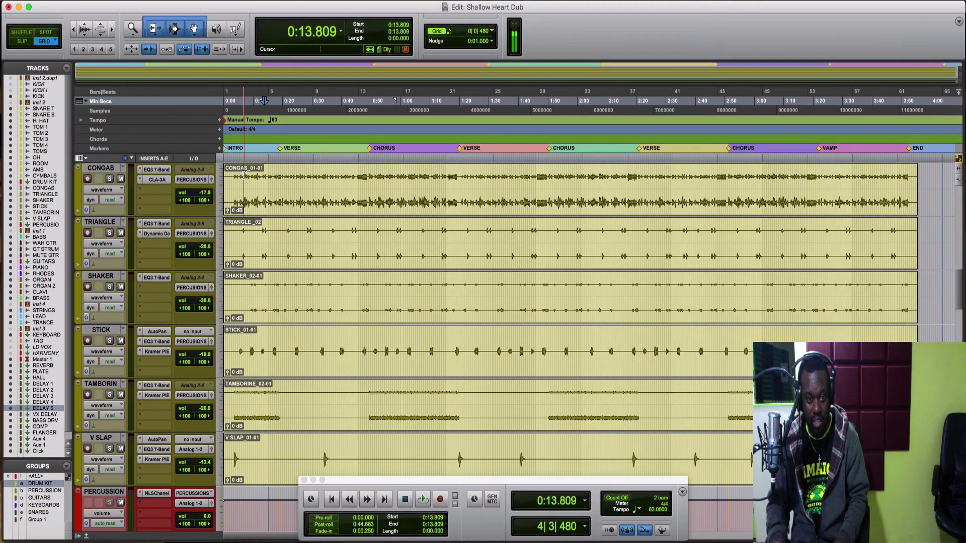
key(super+bracketright)
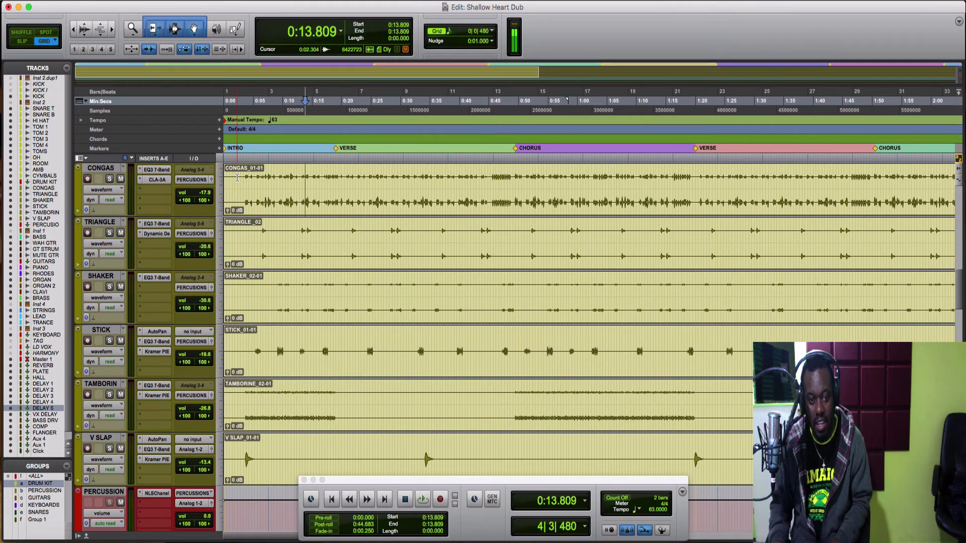
key(space)
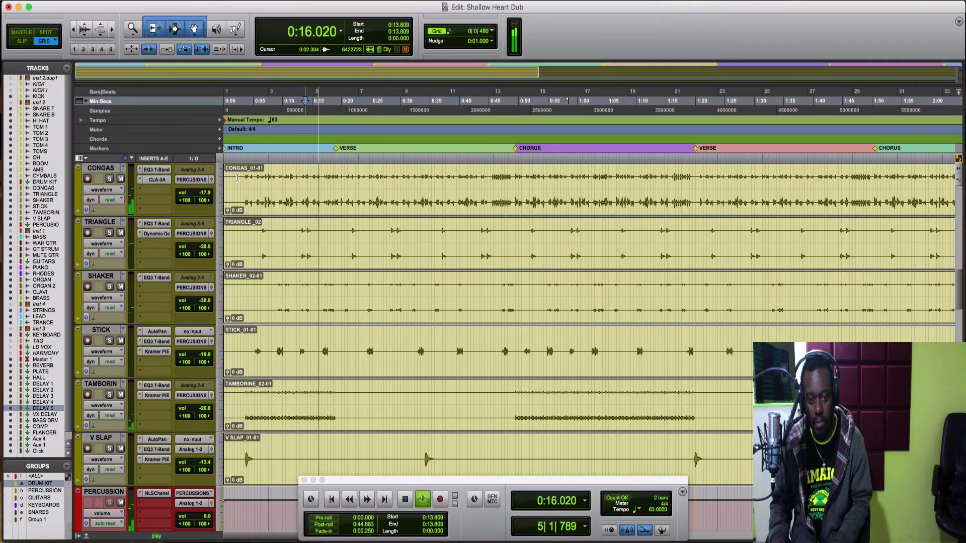
key(space)
key(Return)
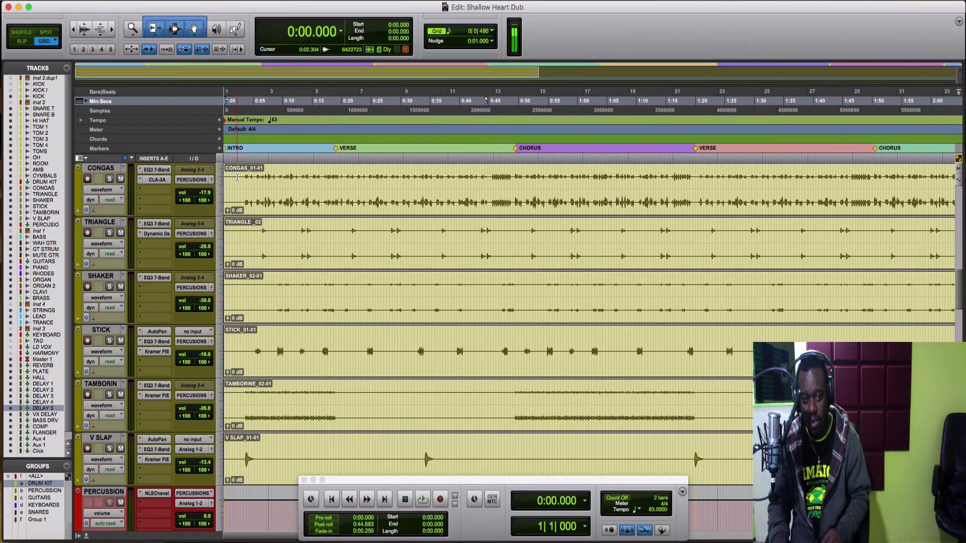
- Play back the song from the start through the intro while reviewing the percussion, bass and guitar tracks
key(space)
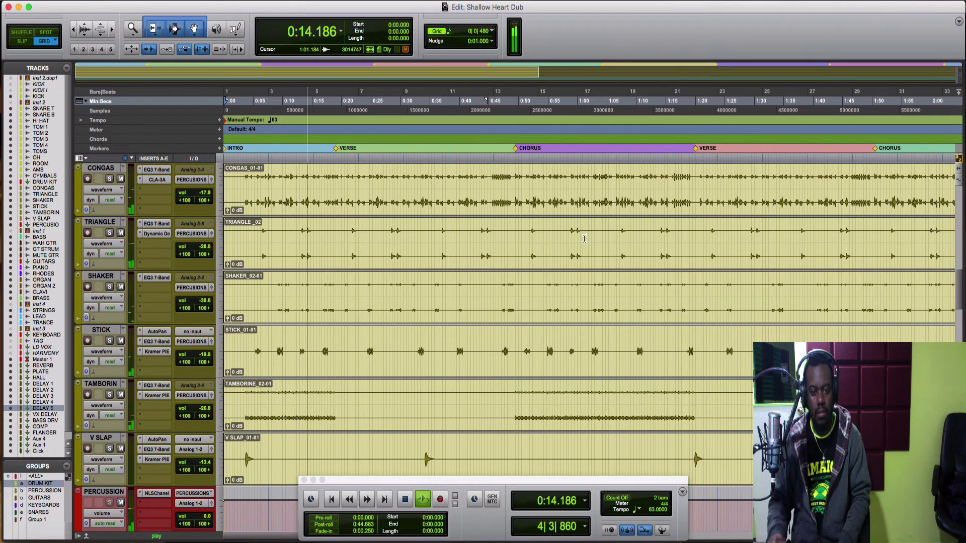
scroll(584, 238, down, 2)
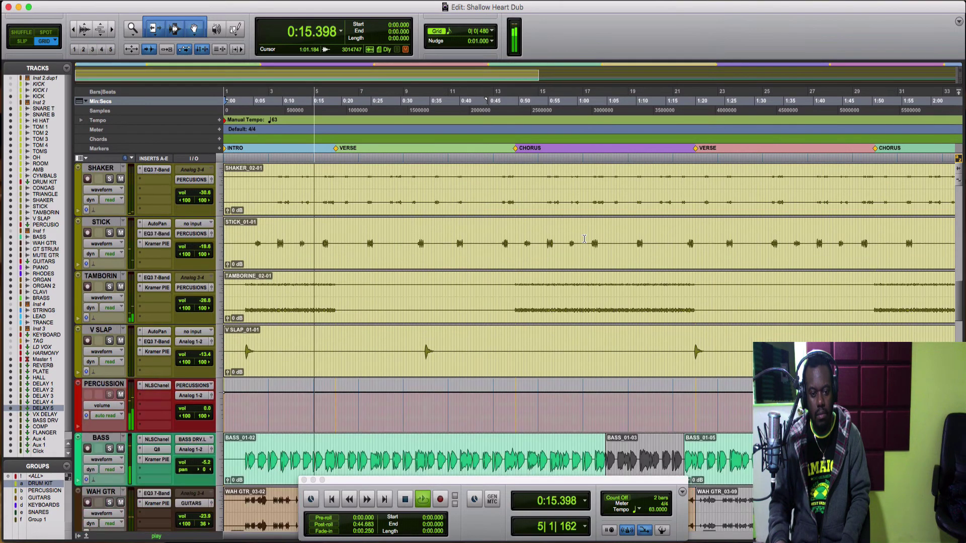
scroll(584, 239, down, 1)
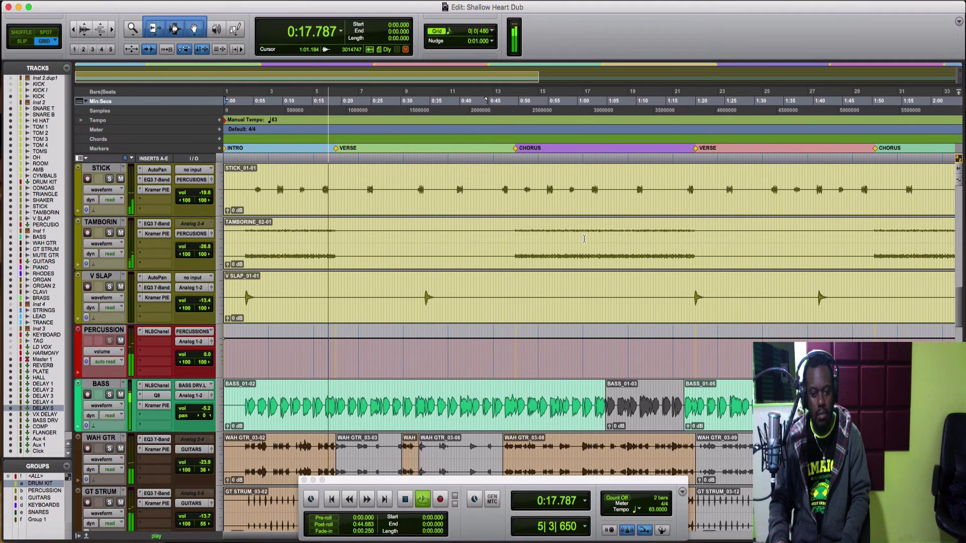
scroll(584, 238, down, 1)
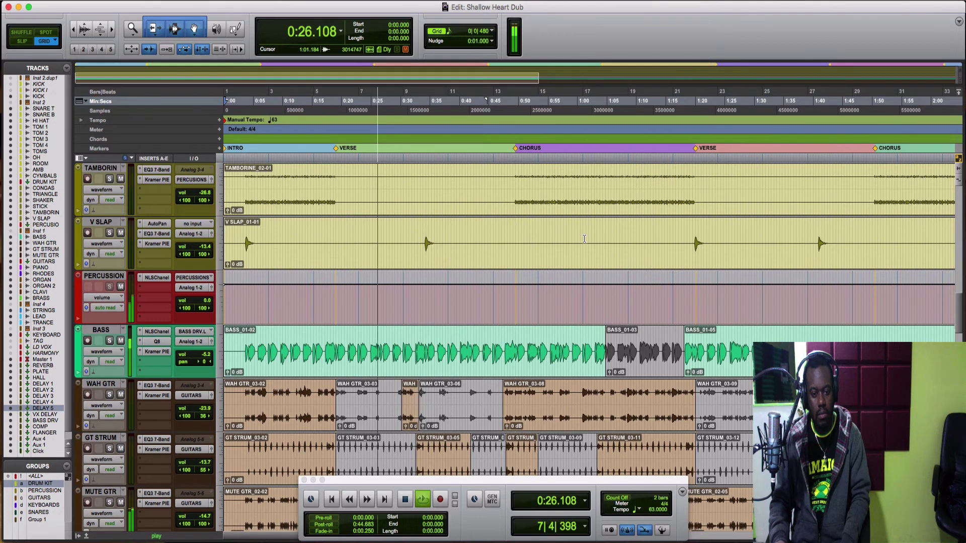
scroll(584, 239, down, 2)
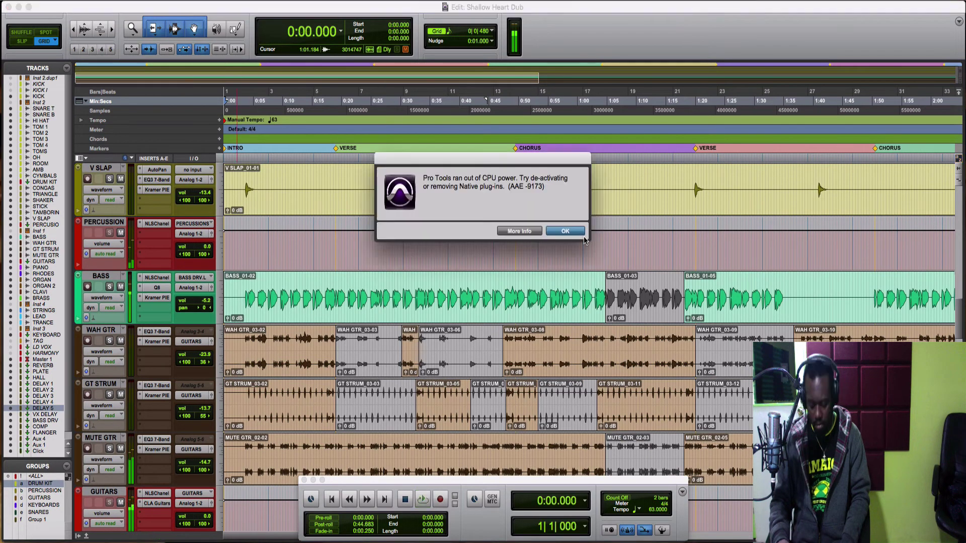
scroll(584, 241, down, 1)
- Play back from 0:24.761 through the first verse and chorus to check the muted bass and guitar sections
click(579, 256)
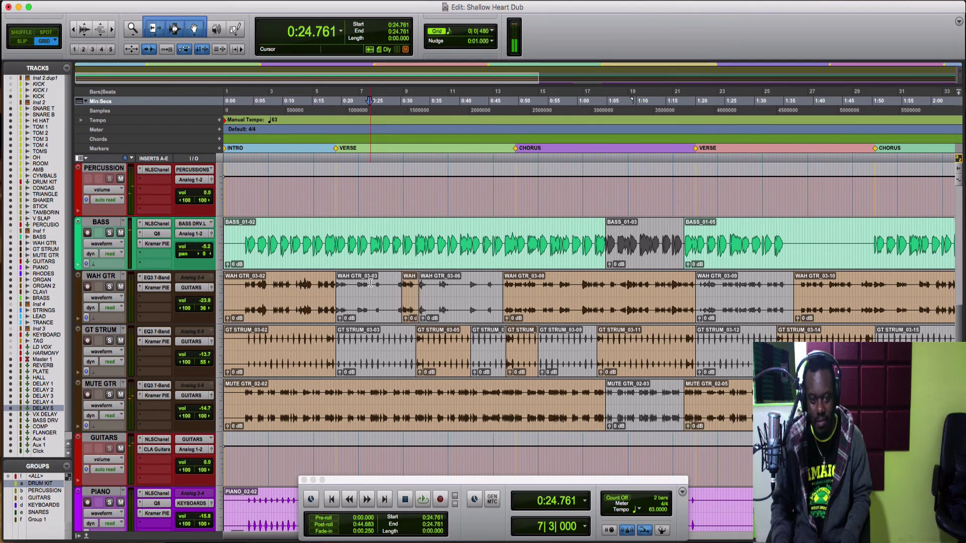
key(space)
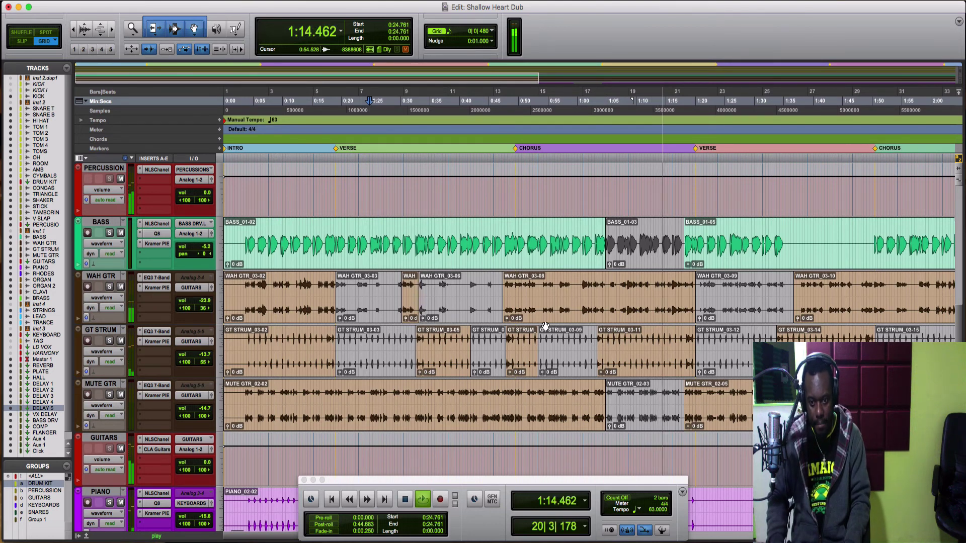
key(Return)
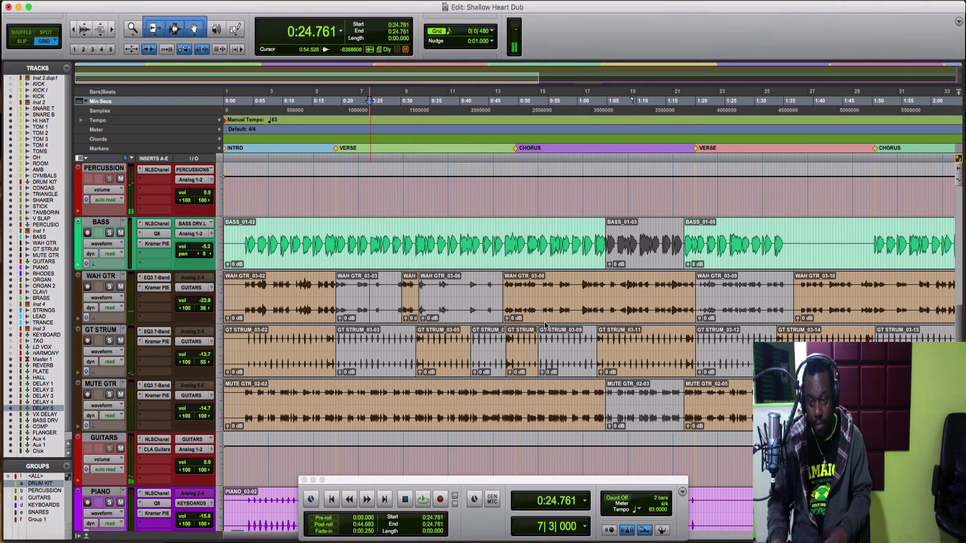
- Play back from 1:13.809, near the end of the first chorus, into the second verse
click(658, 337)
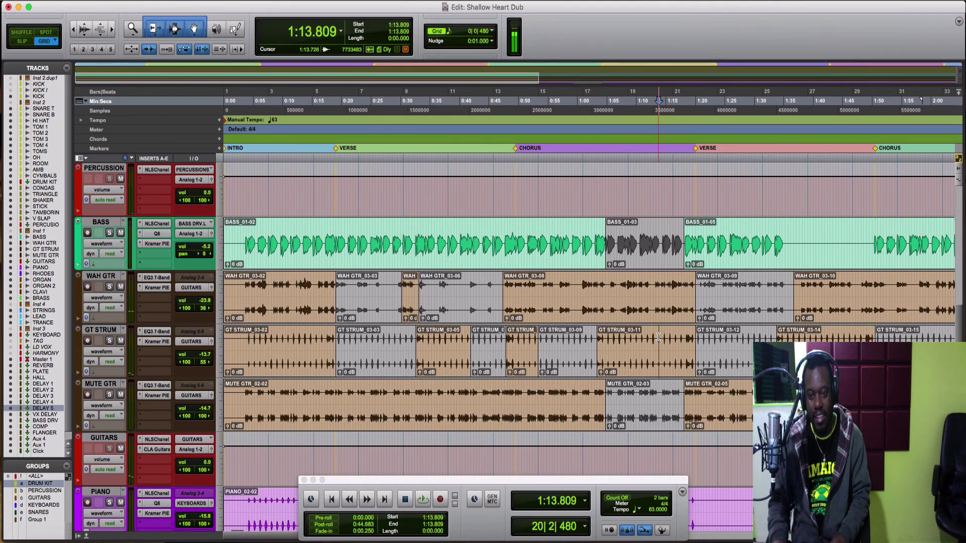
key(space)
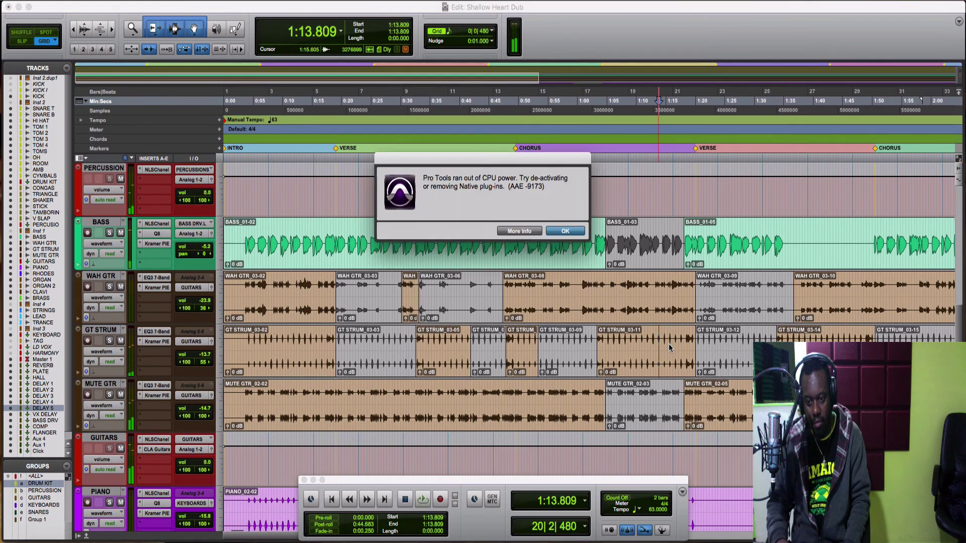
key(Return)
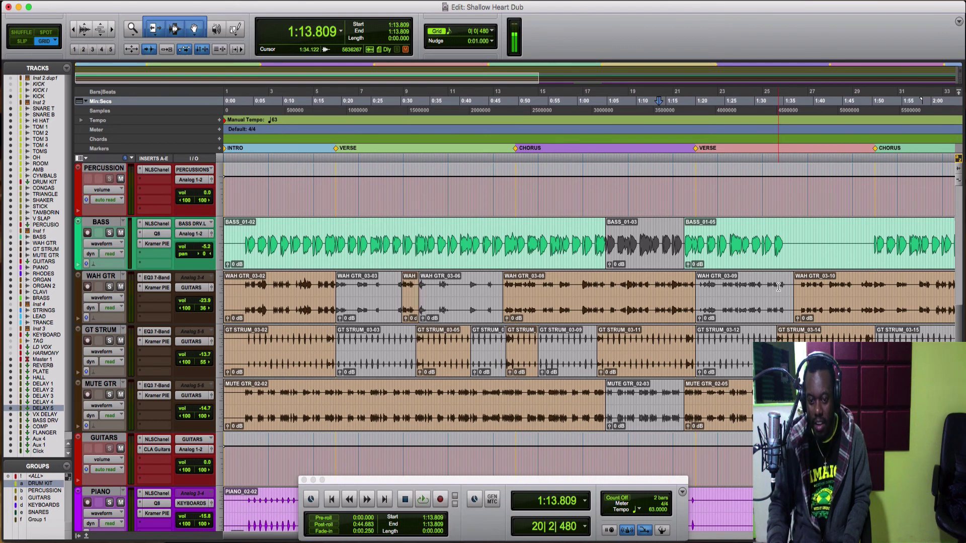
- Play back the end of the first chorus from 1:14.285 with the second verse and next chorus in view
scroll(778, 287, right, 3)
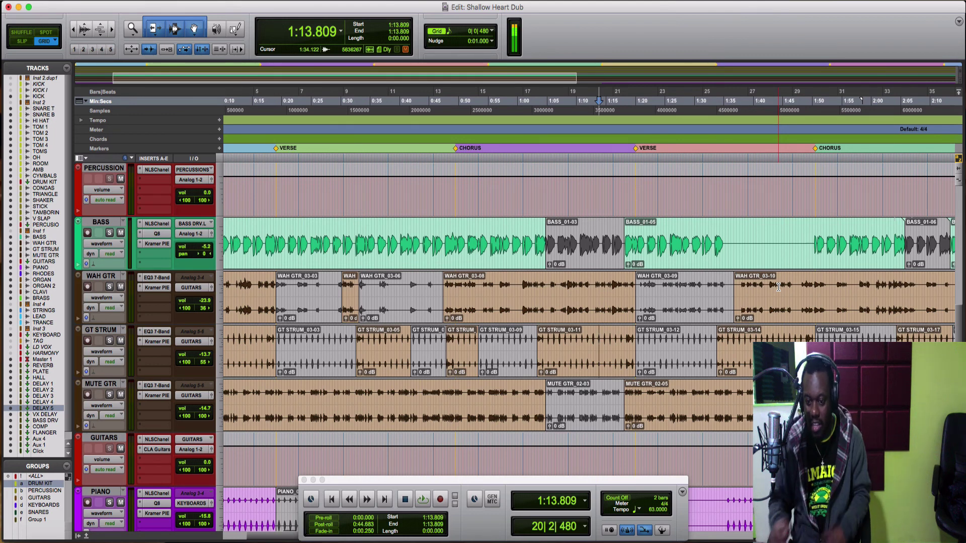
click(601, 345)
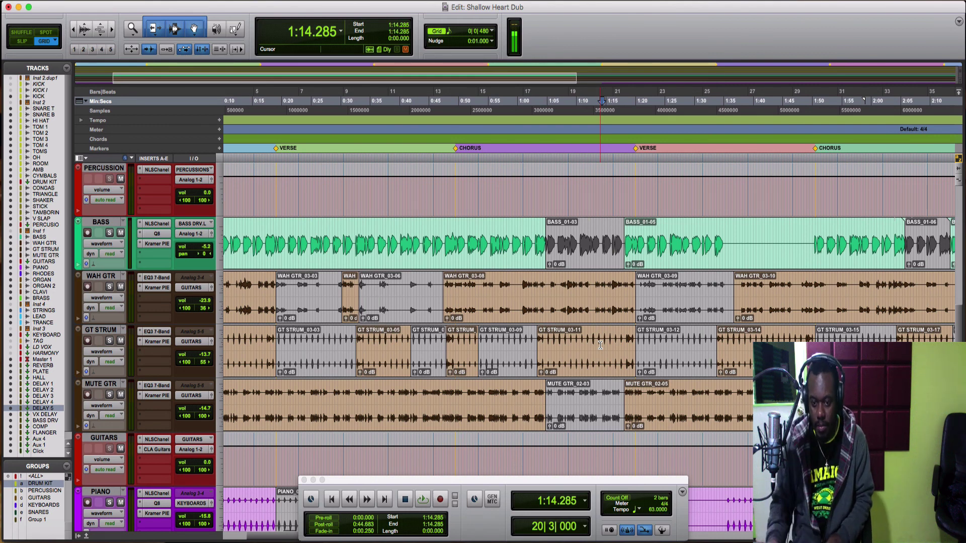
key(space)
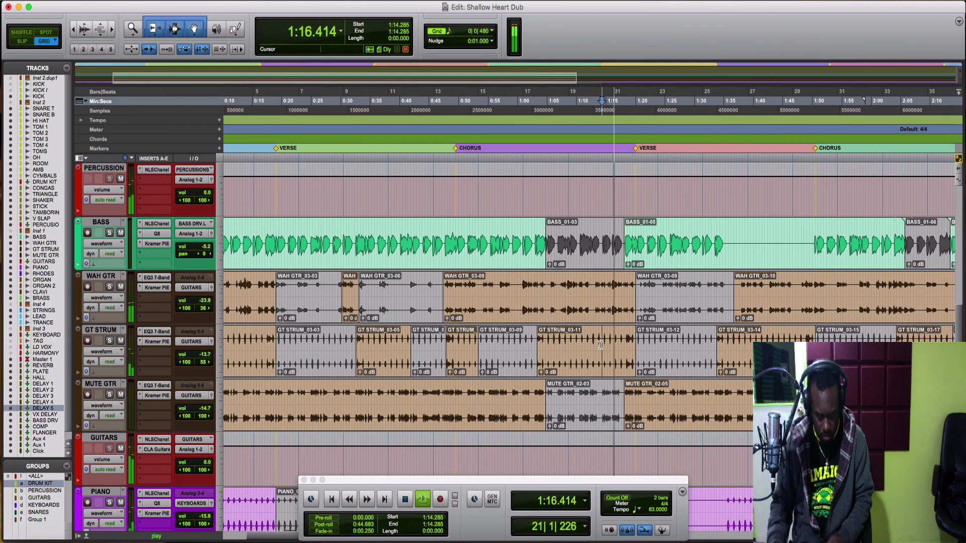